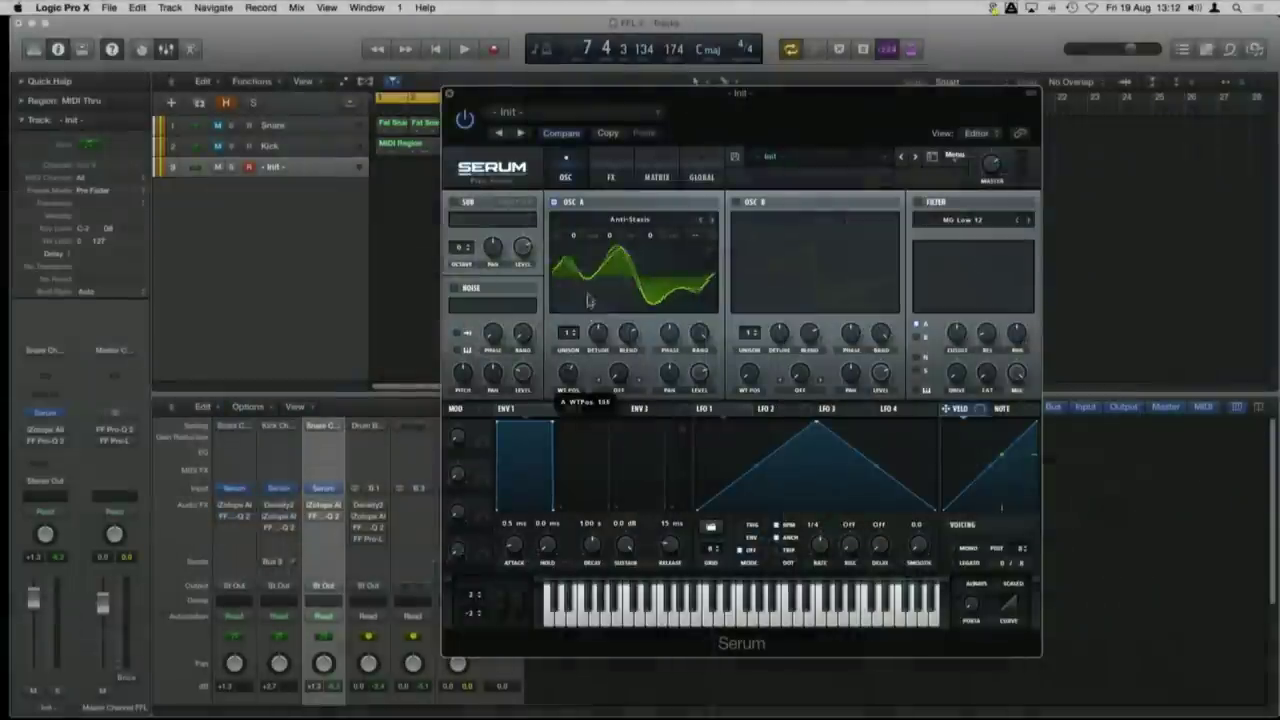
Step: Sweep oscillator A's wavetable position through the Anti-Stasis table, ending at 106
{"action": "left_click_drag", "start_coordinate": [588, 300], "coordinate": [586, 258]}
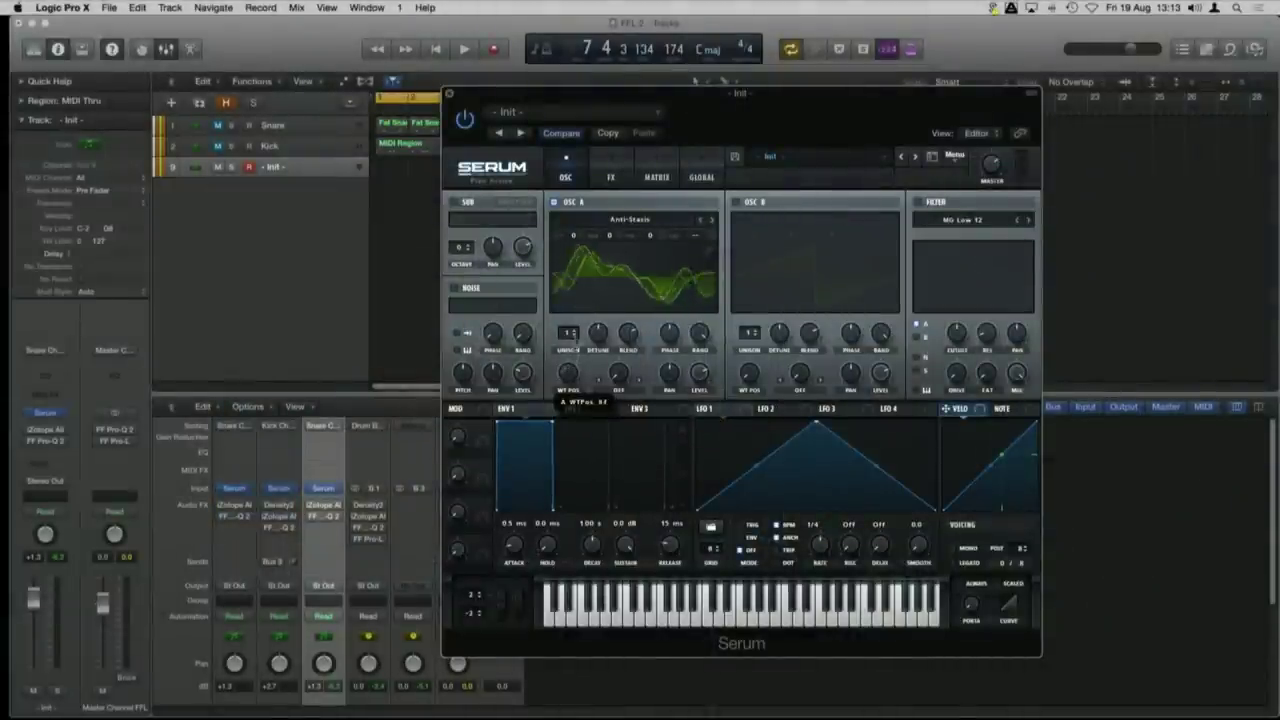
{"action": "left_click_drag", "start_coordinate": [566, 378], "coordinate": [575, 352]}
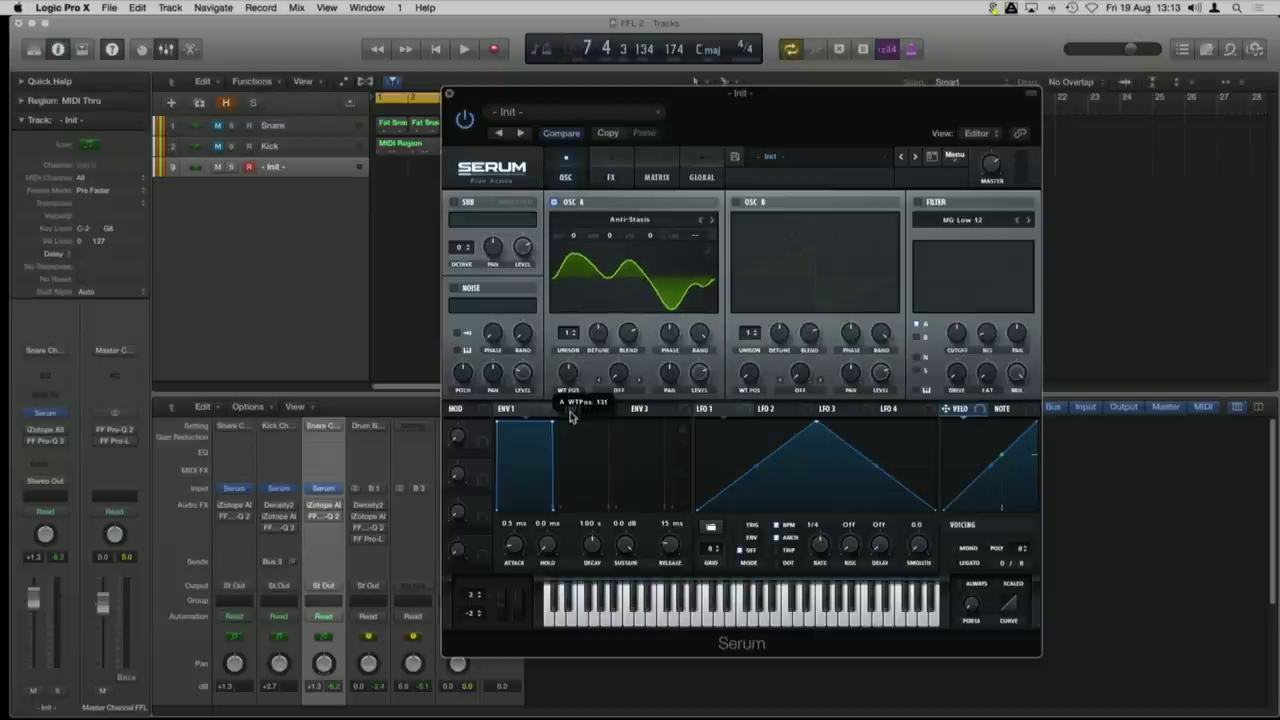
{"action": "left_click_drag", "start_coordinate": [571, 416], "coordinate": [566, 392]}
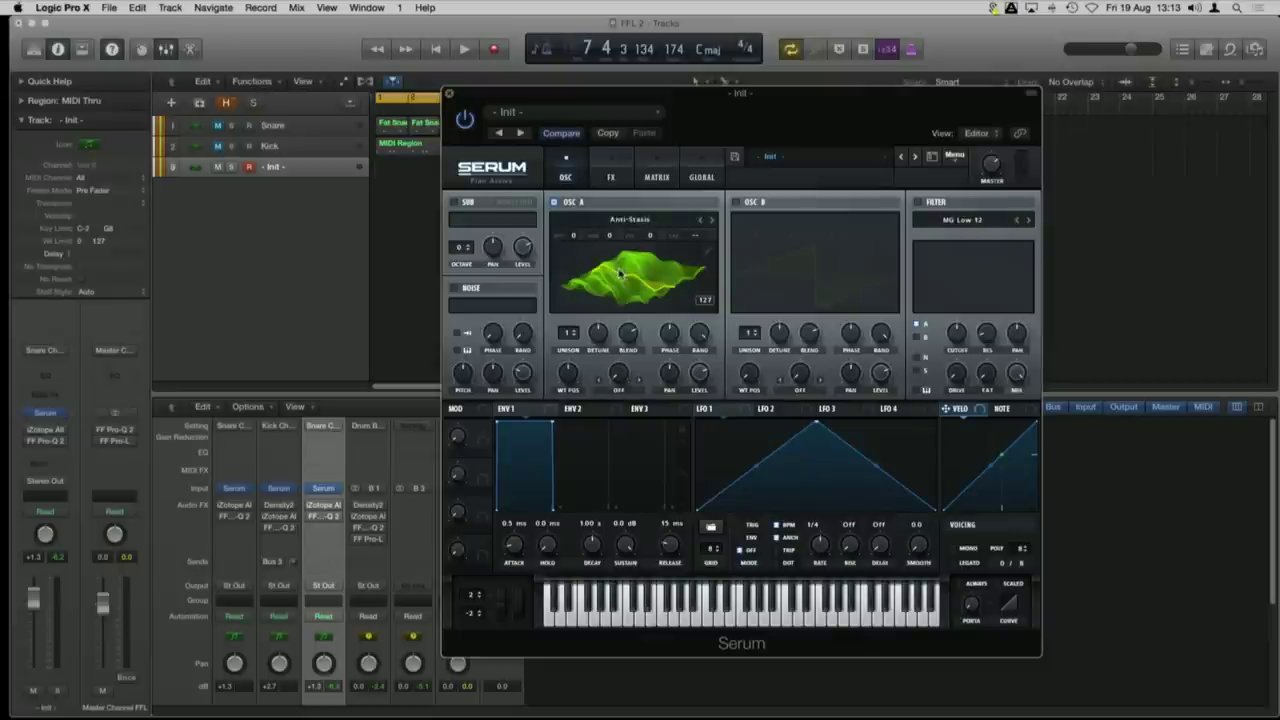
{"action": "left_click_drag", "start_coordinate": [570, 370], "coordinate": [580, 302]}
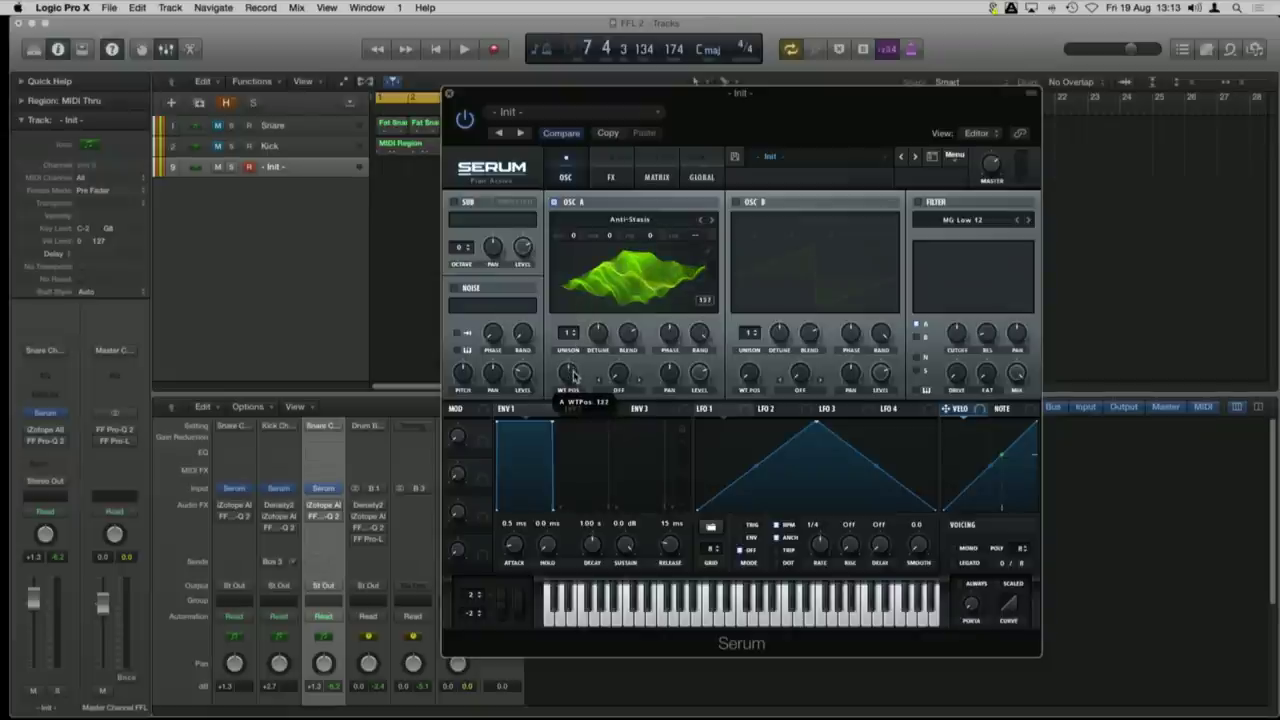
{"action": "left_click_drag", "start_coordinate": [572, 387], "coordinate": [573, 375]}
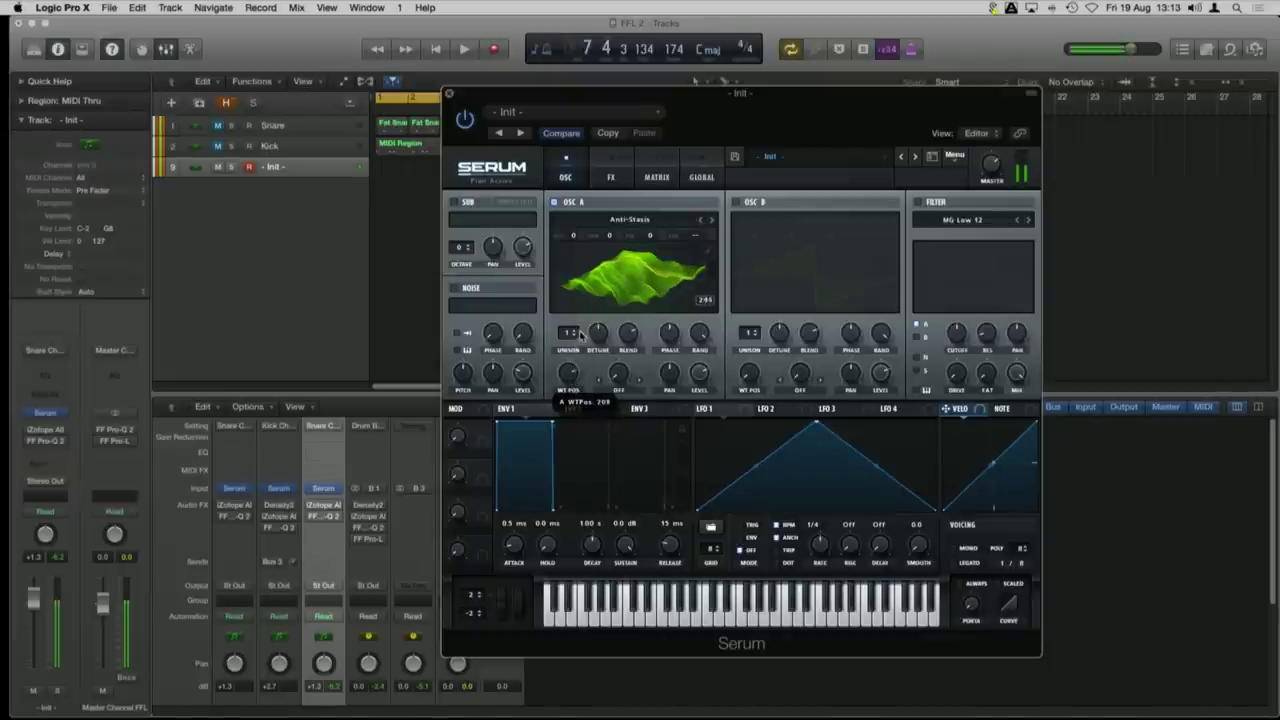
{"action": "left_click_drag", "start_coordinate": [585, 313], "coordinate": [575, 400]}
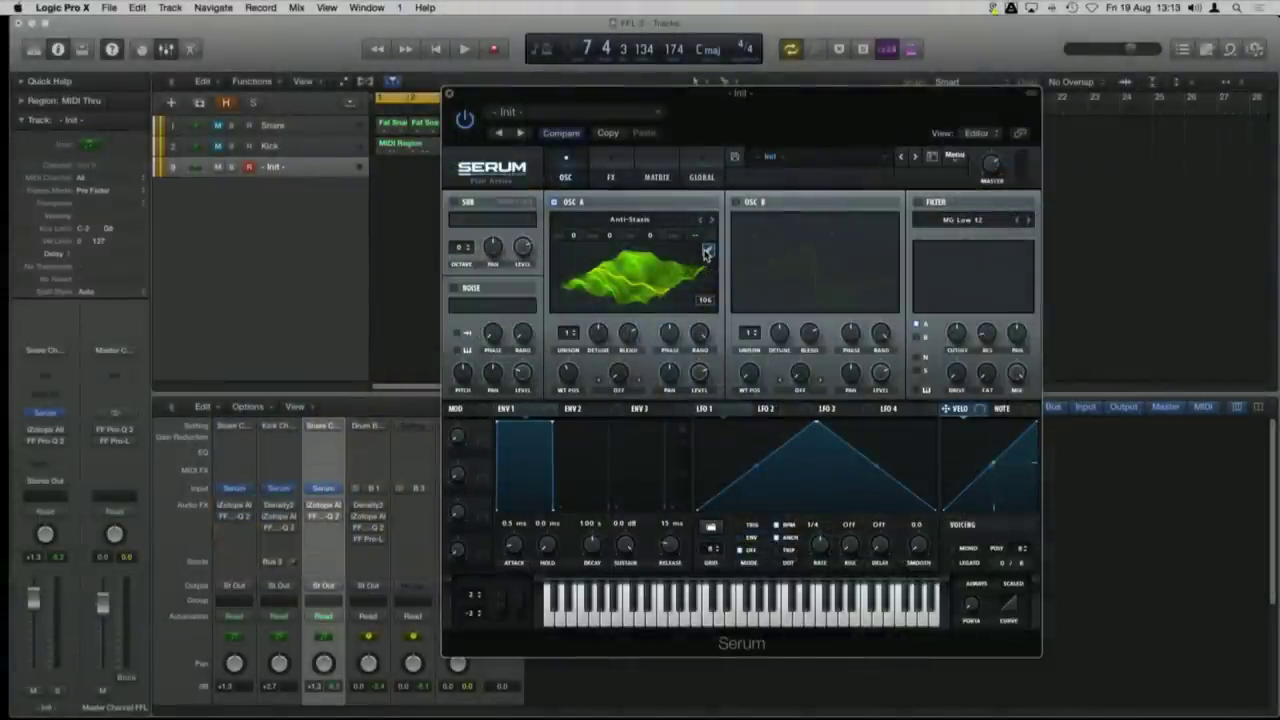
Step: Open oscillator A's wavetable editor and draw a high block followed by a low block at the start of frame 5's waveform
{"action": "left_click", "coordinate": [707, 251]}
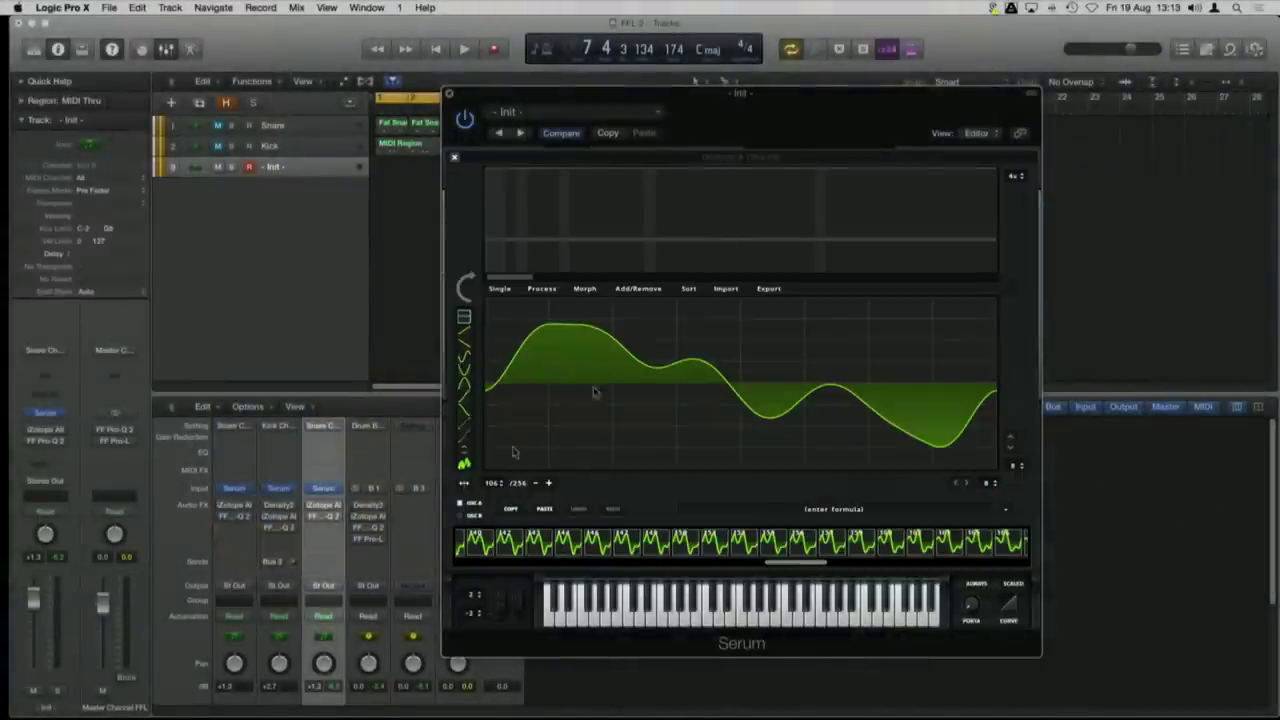
{"action": "left_click_drag", "start_coordinate": [766, 568], "coordinate": [562, 544]}
{"action": "mouse_move", "coordinate": [528, 333]}
{"action": "left_mouse_down"}
{"action": "mouse_move", "coordinate": [565, 373]}
{"action": "mouse_move", "coordinate": [556, 431]}
{"action": "mouse_move", "coordinate": [628, 365]}
{"action": "left_mouse_up"}
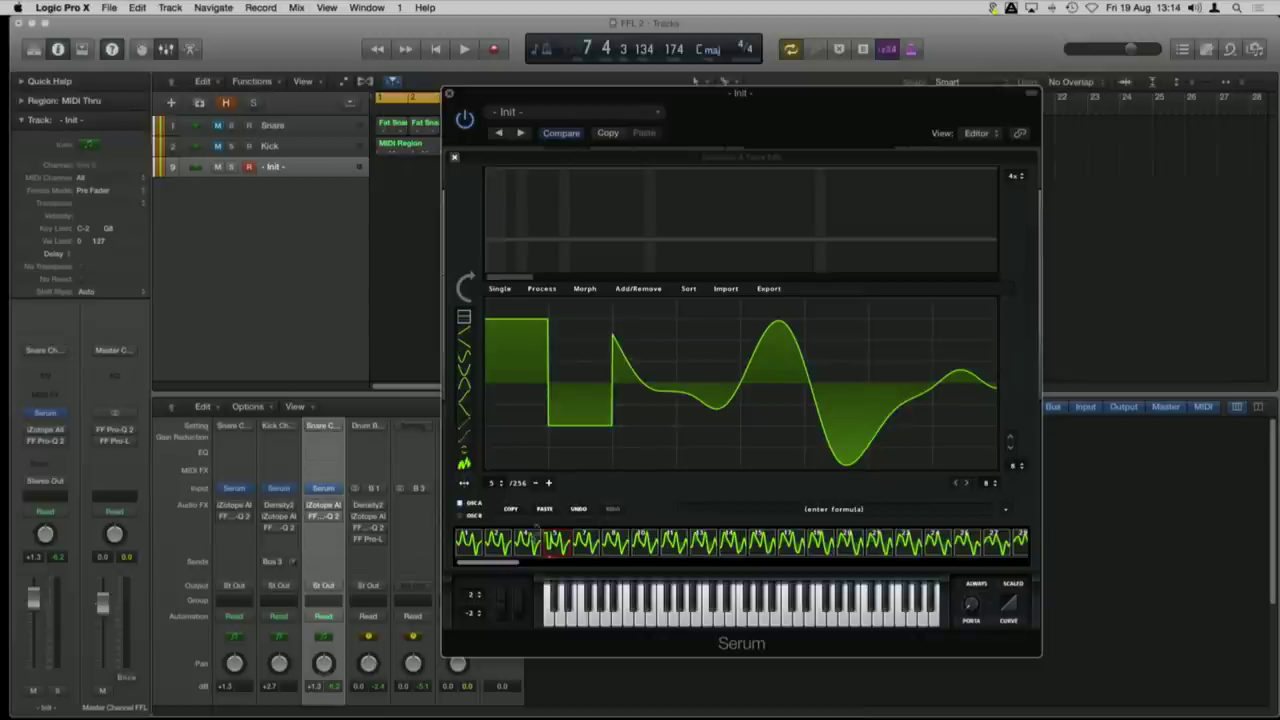
{"action": "left_click_drag", "start_coordinate": [491, 566], "coordinate": [392, 570]}
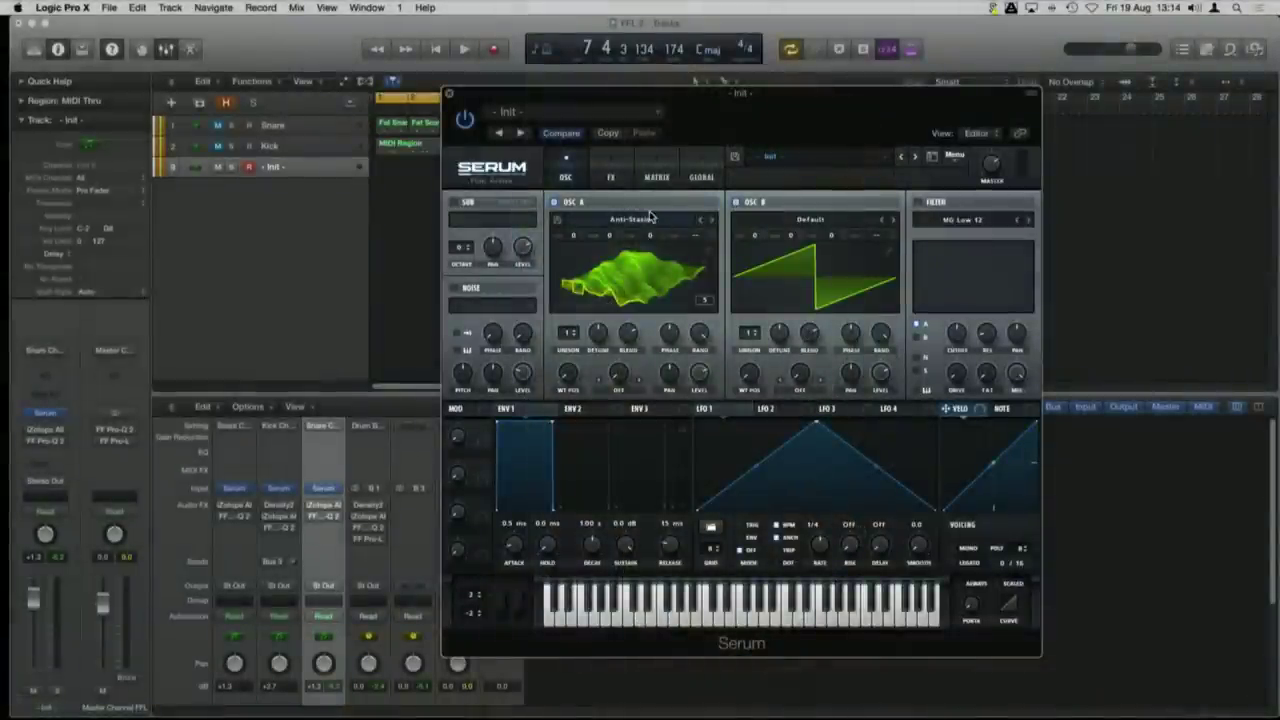
Step: Look through the wavetable categories available for oscillator A
{"action": "left_click", "coordinate": [645, 222]}
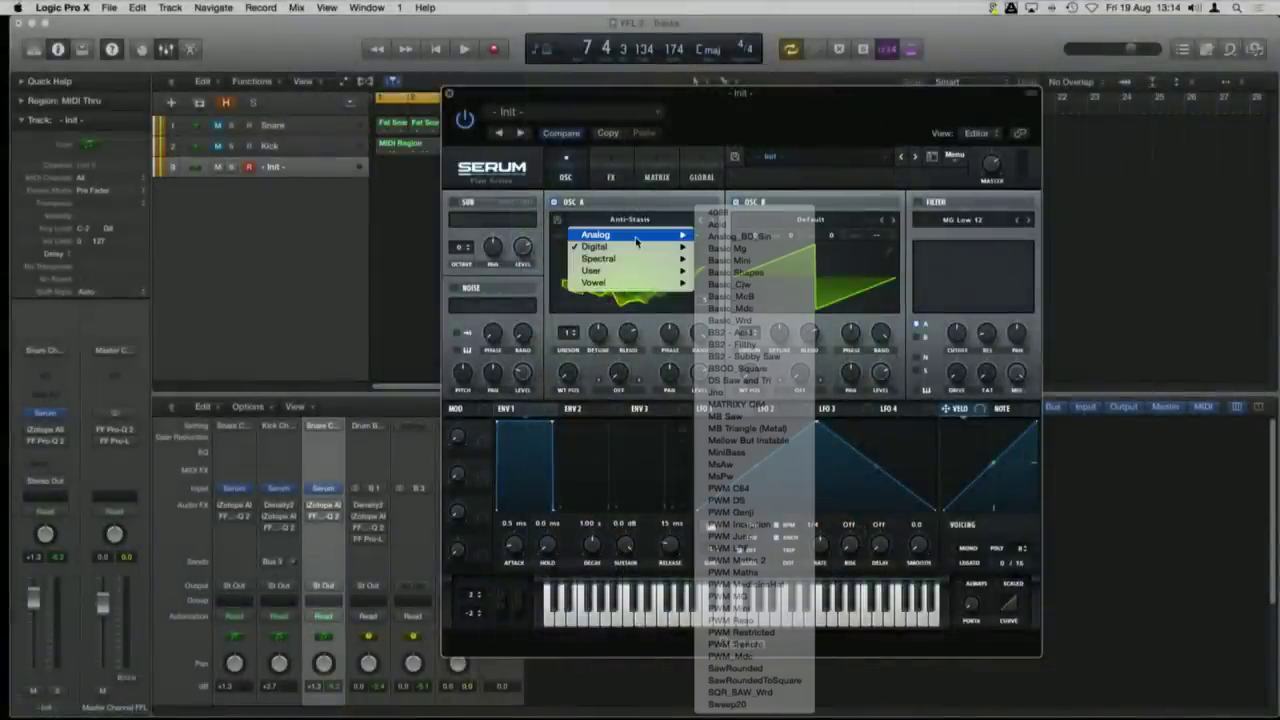
{"action": "mouse_move", "coordinate": [603, 261]}
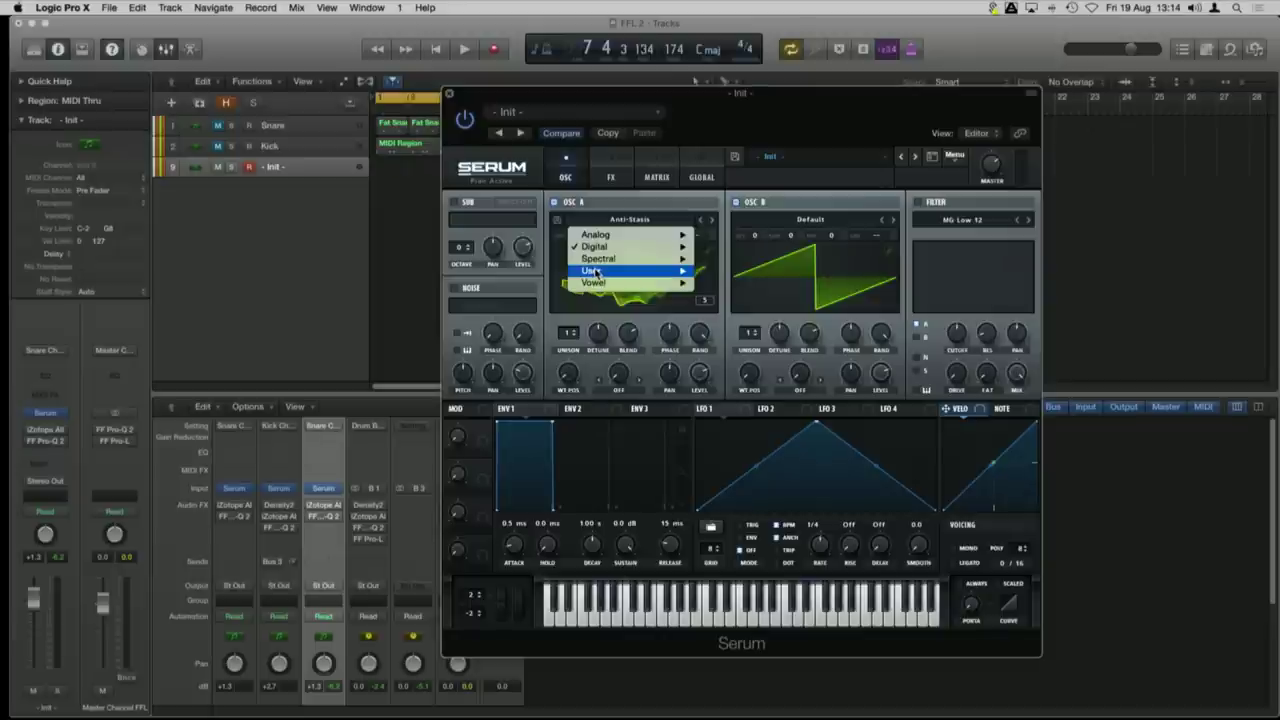
{"action": "left_click", "coordinate": [493, 210]}
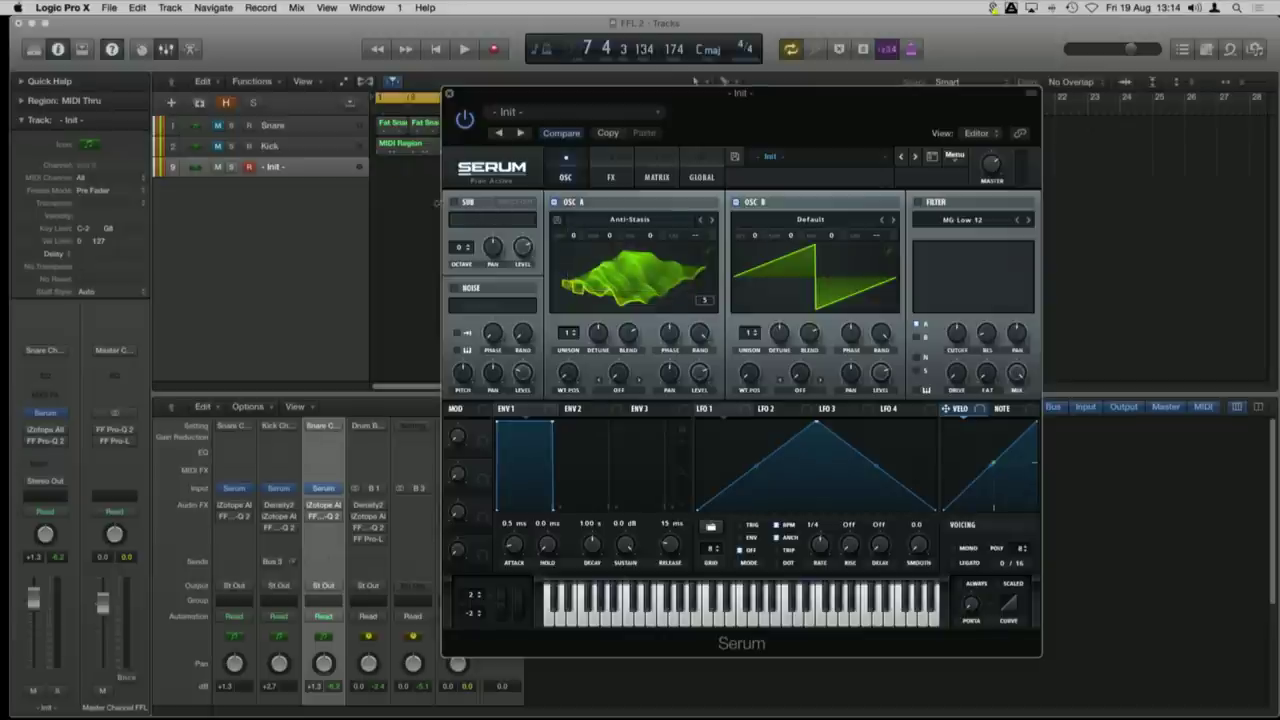
Step: Turn on the sub oscillator and switch its direct output on and back off
{"action": "left_click", "coordinate": [455, 203]}
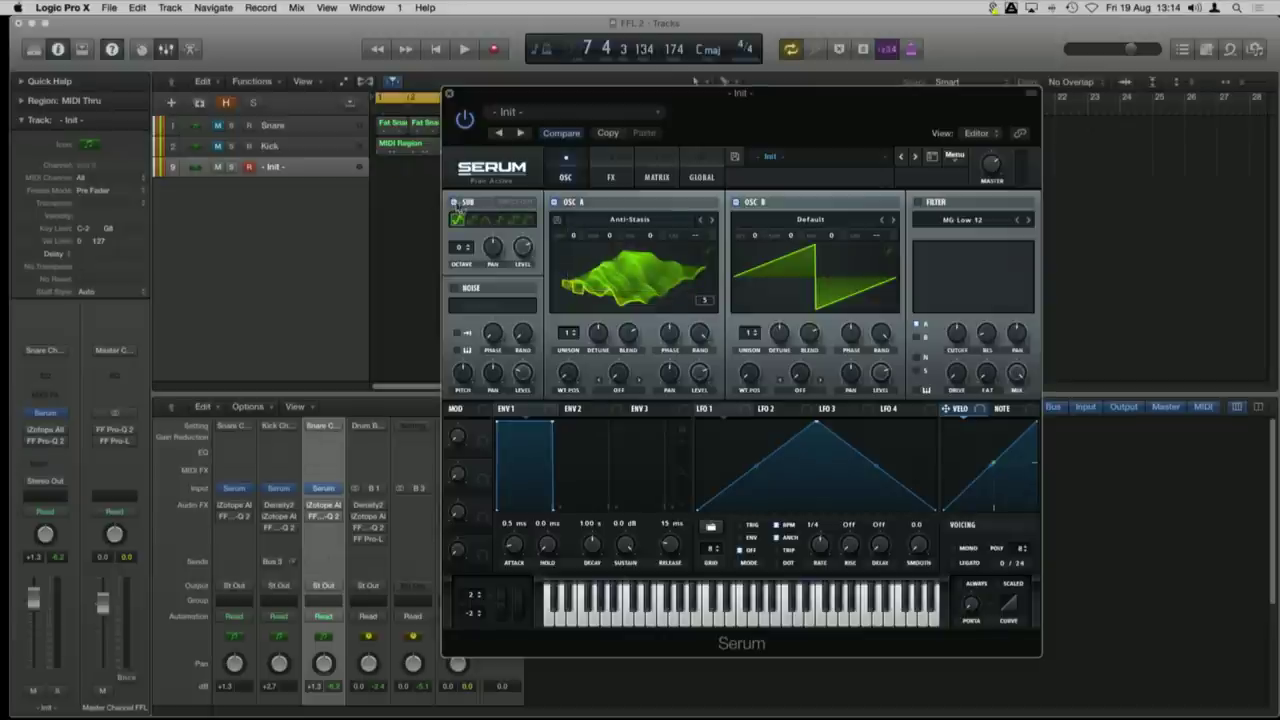
{"action": "left_click", "coordinate": [510, 204]}
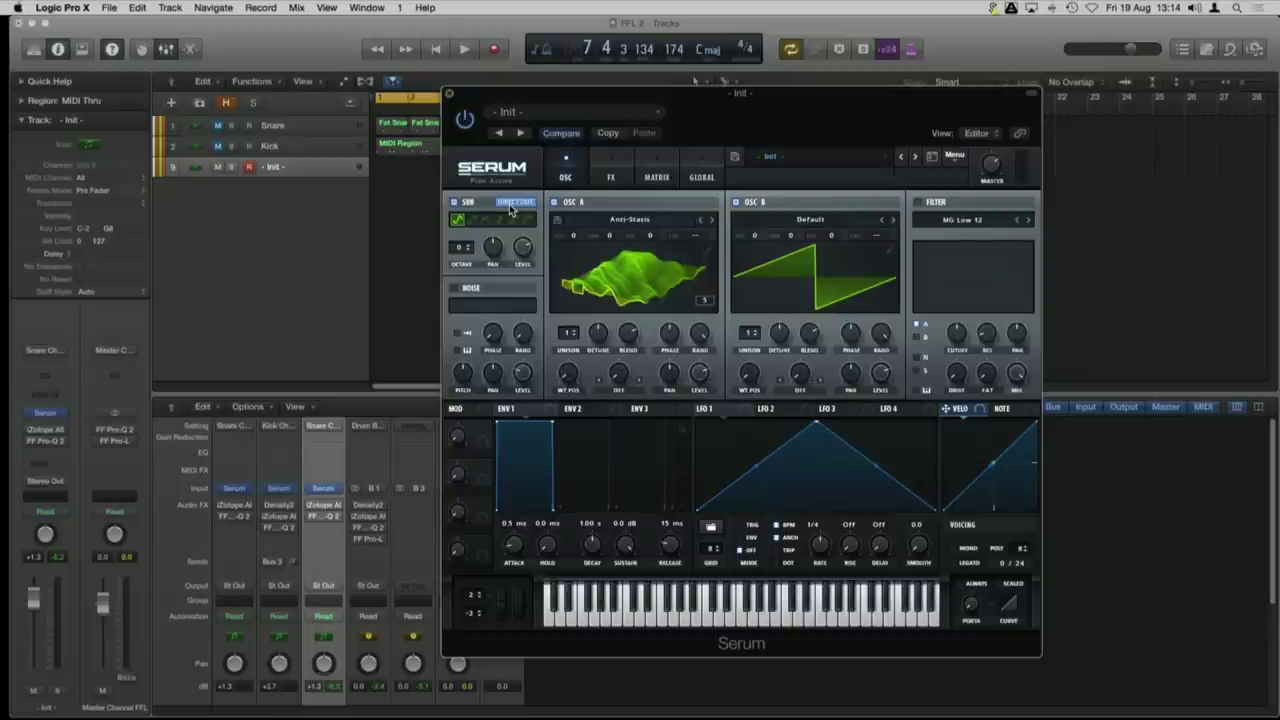
{"action": "left_click", "coordinate": [514, 205]}
{"action": "left_click", "coordinate": [515, 206]}
{"action": "left_click", "coordinate": [525, 205]}
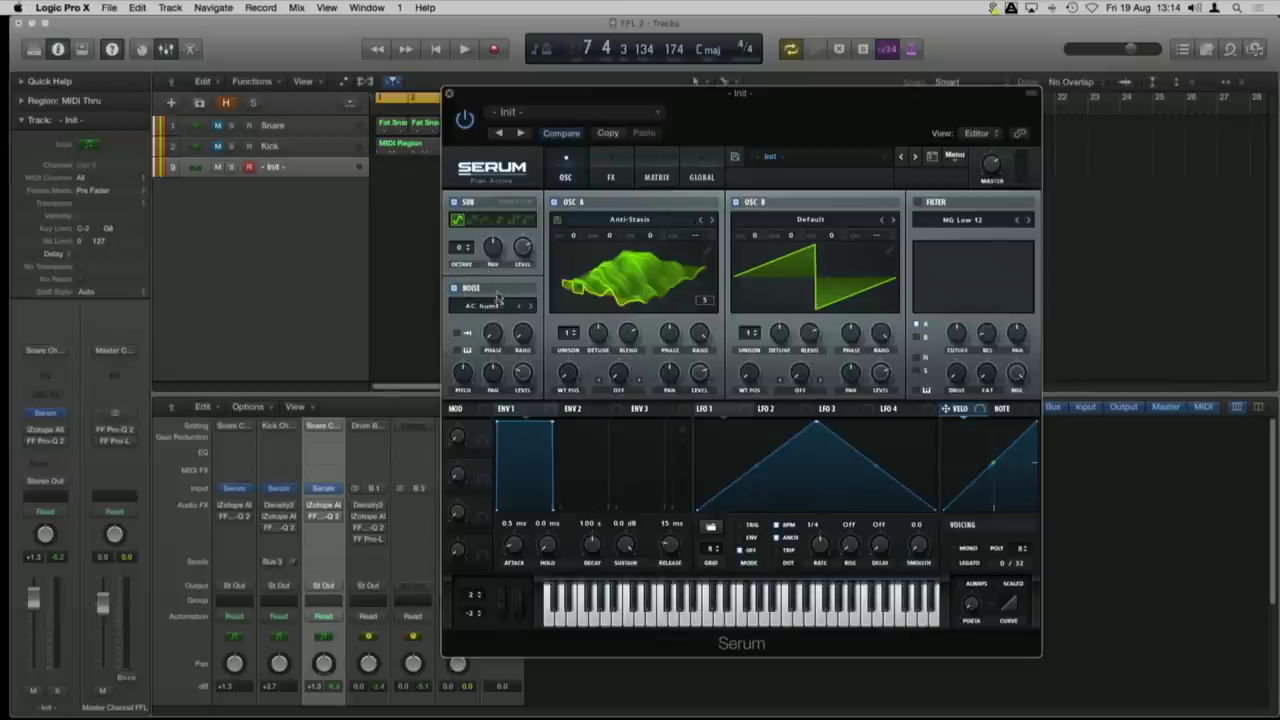
Step: Look through the noise oscillator's sample categories and turn the noise oscillator off
{"action": "left_click", "coordinate": [492, 305]}
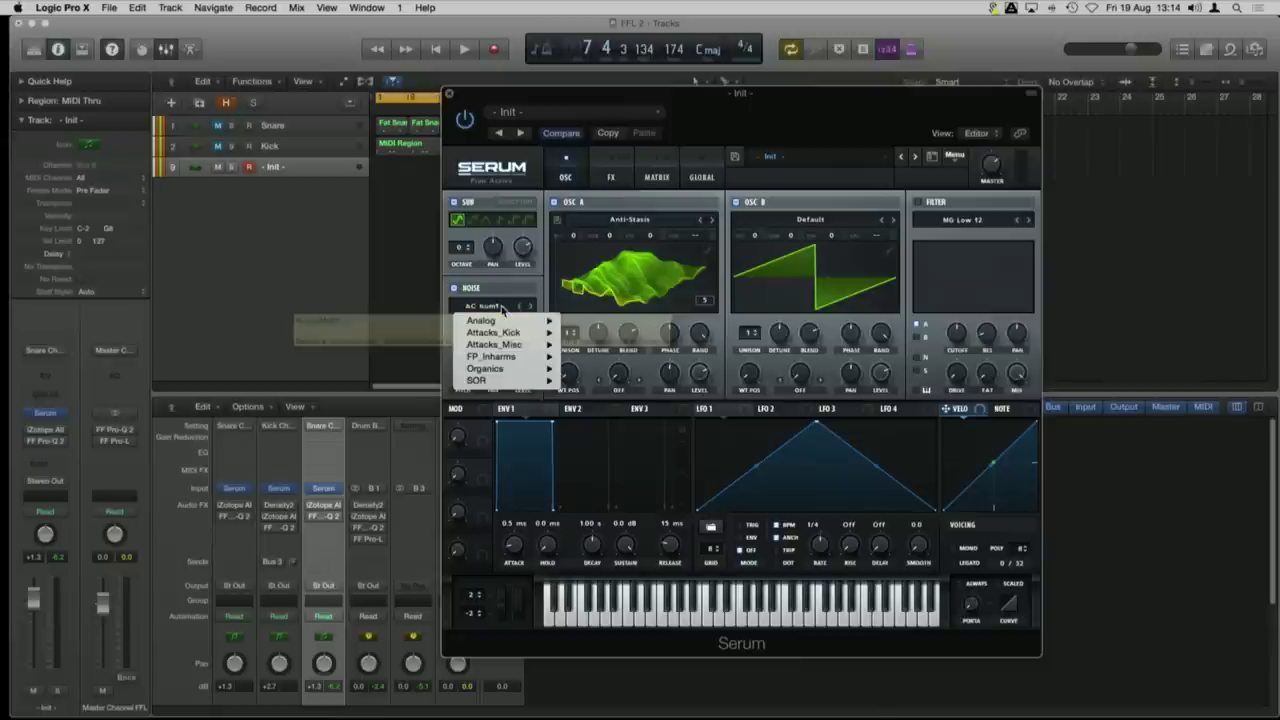
{"action": "left_click", "coordinate": [505, 304]}
{"action": "left_click", "coordinate": [505, 304]}
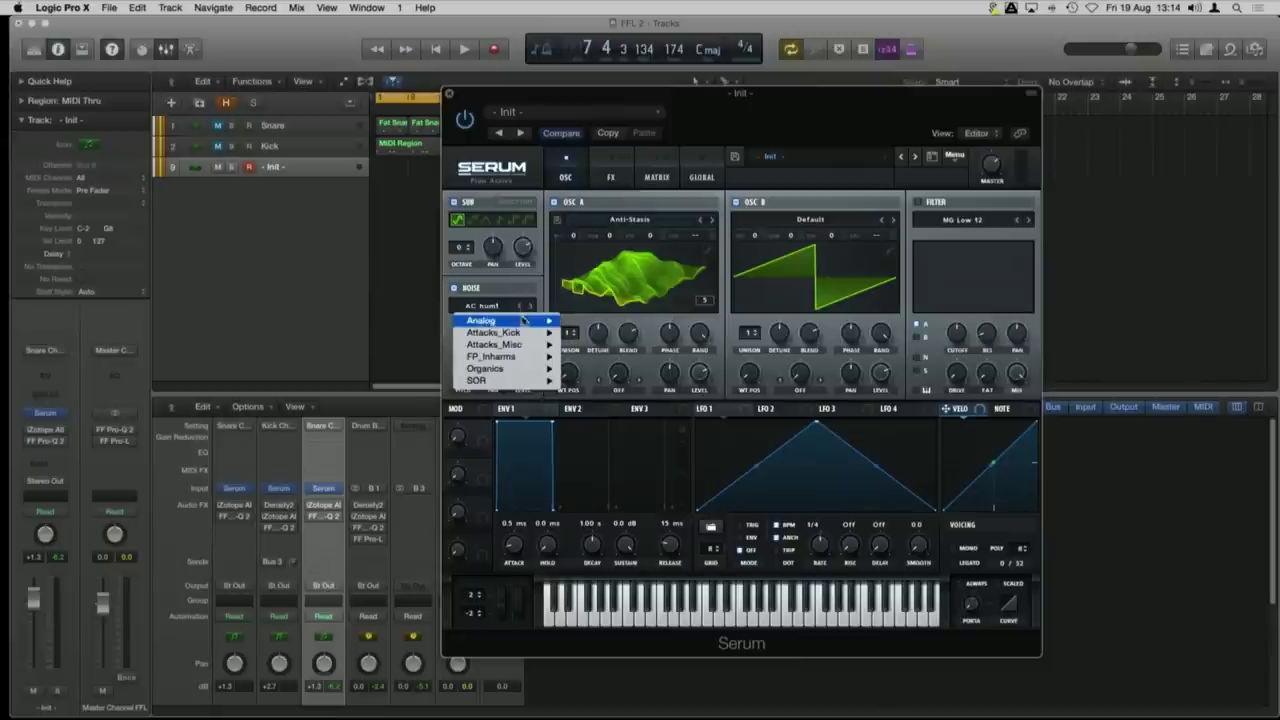
{"action": "mouse_move", "coordinate": [518, 329]}
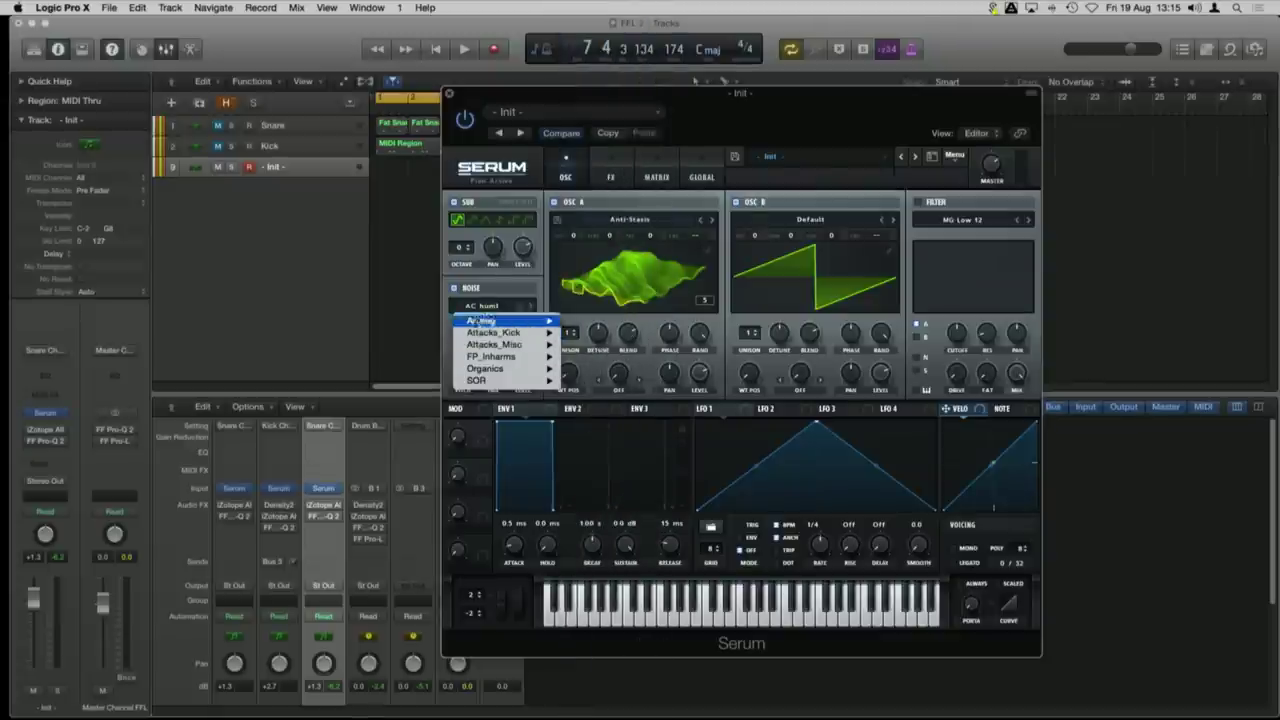
{"action": "key", "text": "Escape"}
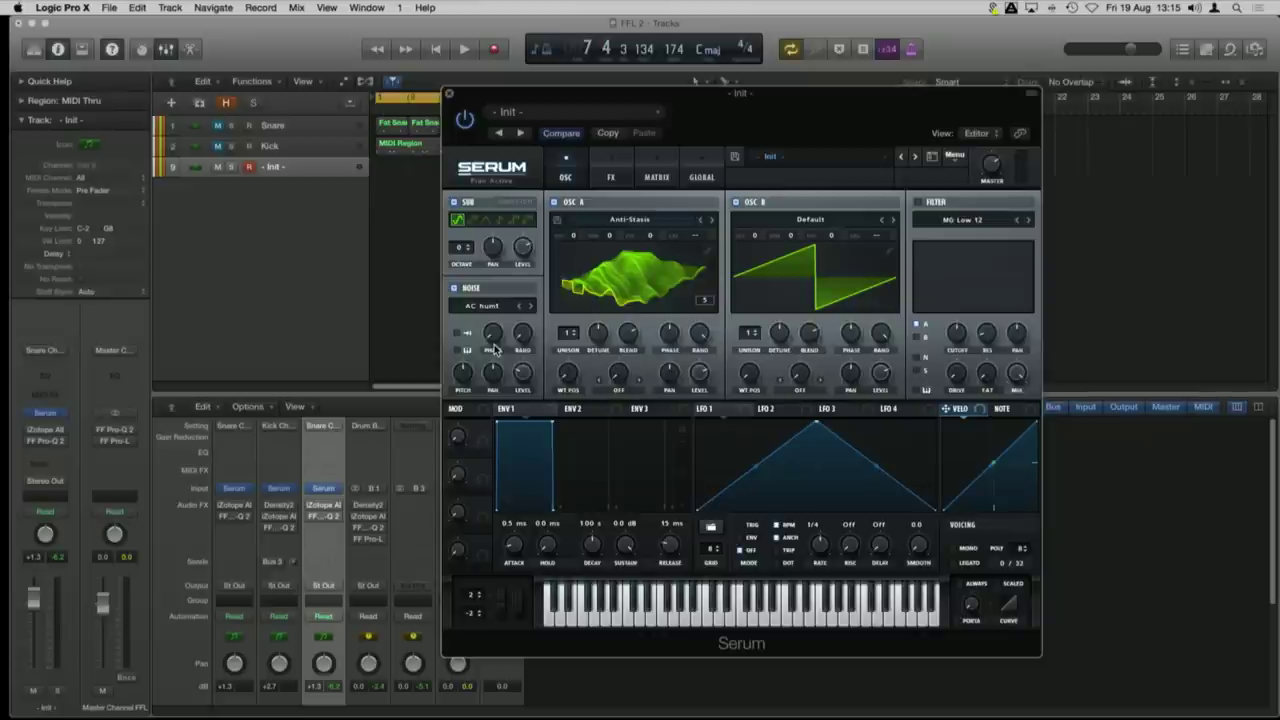
{"action": "left_click", "coordinate": [455, 289]}
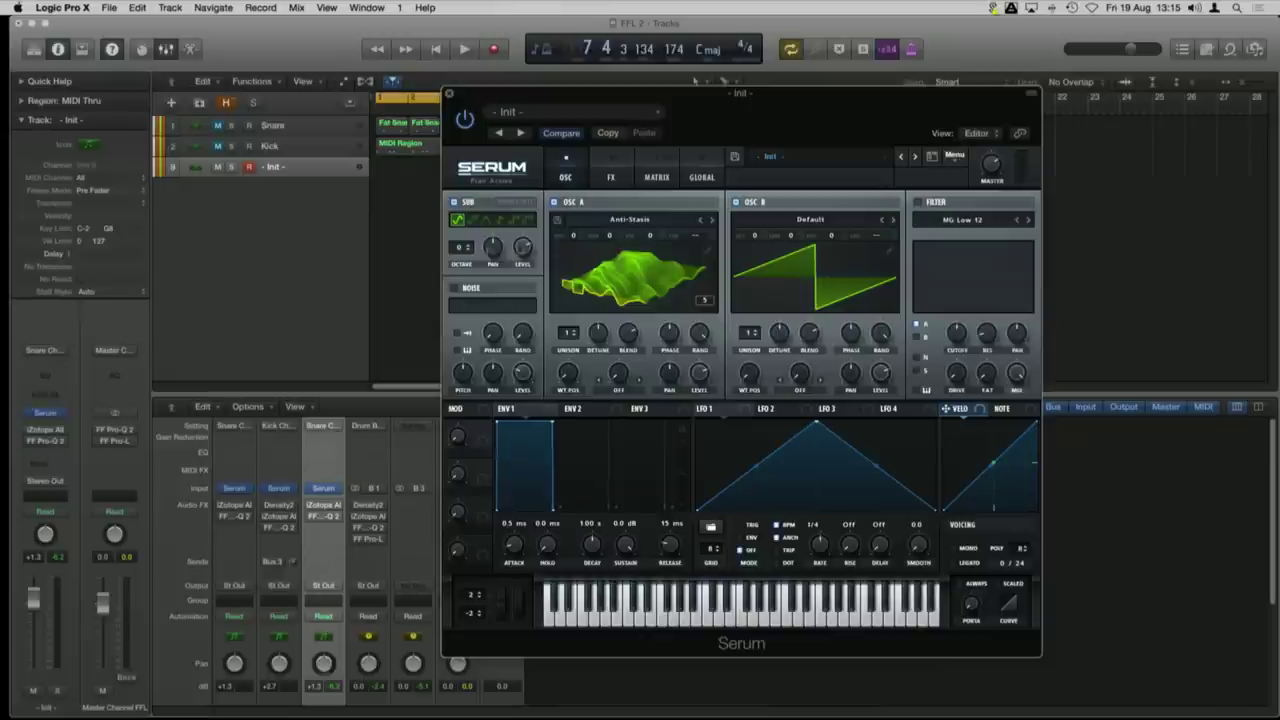
Step: Turn on the MG Low 12 filter and look through the other available filter types, including Flanges and Misc
{"action": "left_click", "coordinate": [920, 204]}
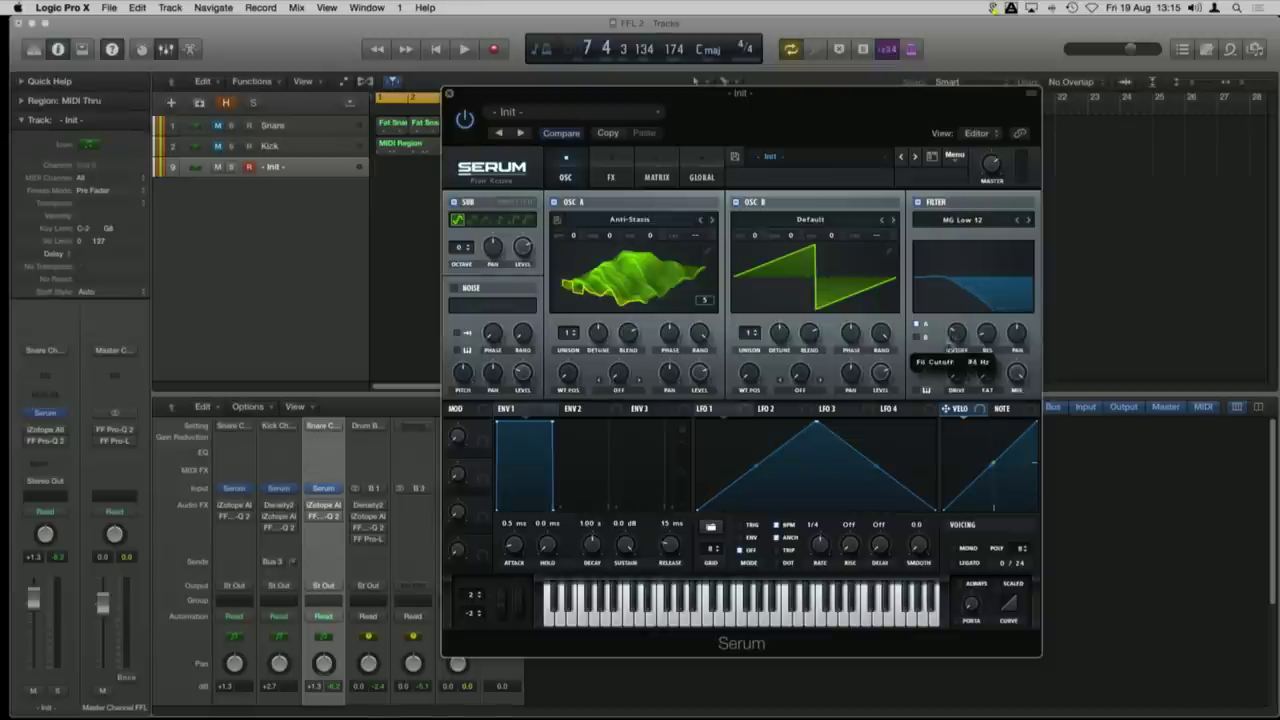
{"action": "left_click", "coordinate": [966, 220]}
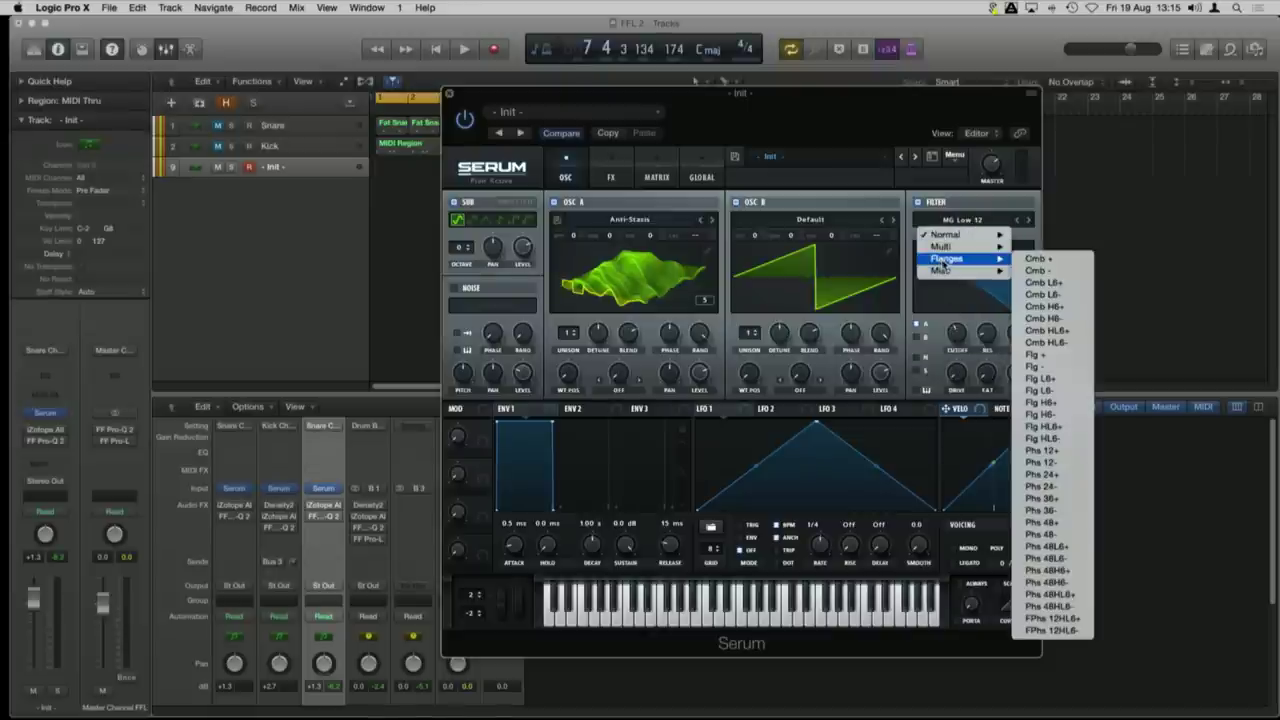
{"action": "mouse_move", "coordinate": [948, 263]}
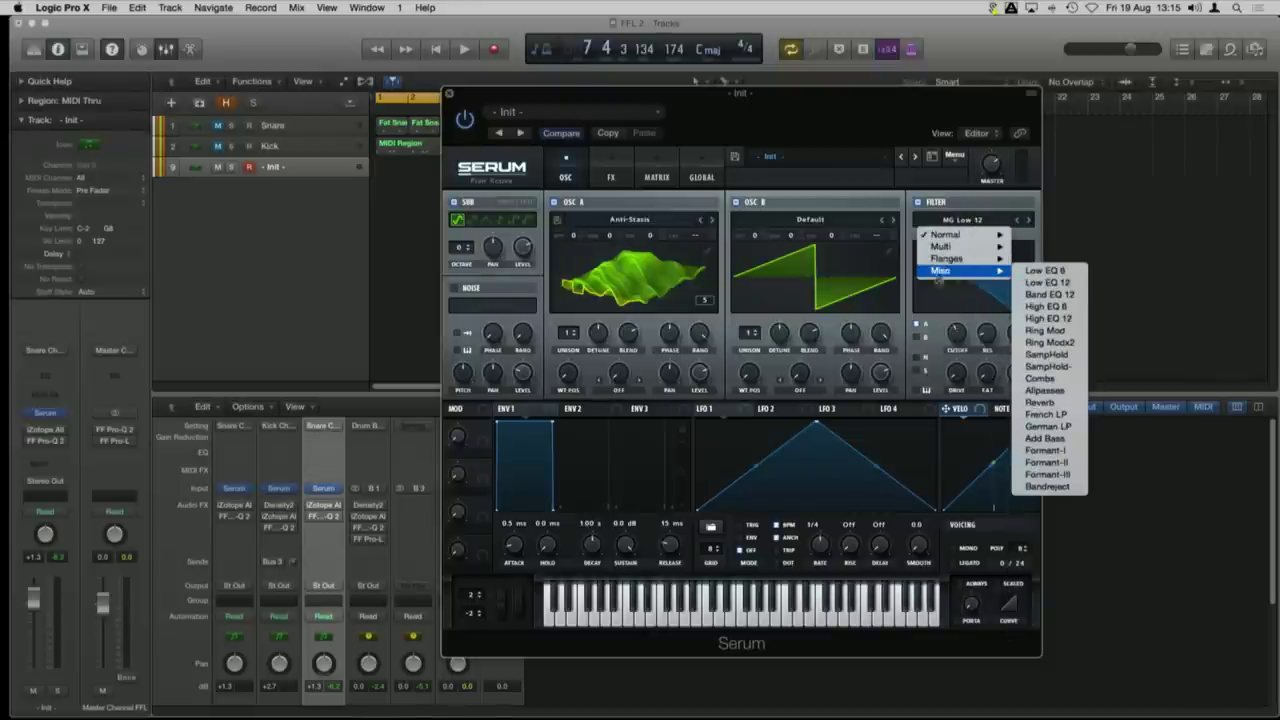
{"action": "left_click", "coordinate": [938, 295]}
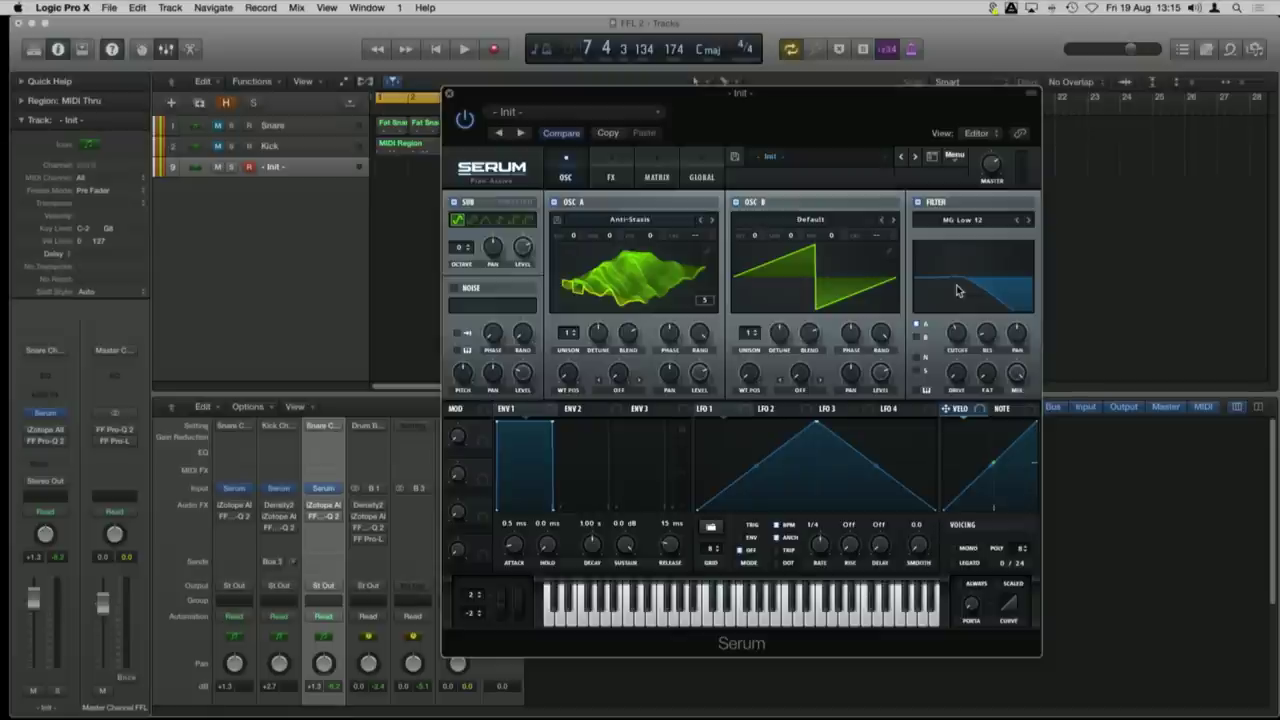
Step: Adjust the filter's cutoff and stop routing oscillator A through the filter
{"action": "mouse_move", "coordinate": [957, 347]}
{"action": "left_mouse_down"}
{"action": "mouse_move", "coordinate": [972, 333]}
{"action": "mouse_move", "coordinate": [960, 323]}
{"action": "left_mouse_up"}
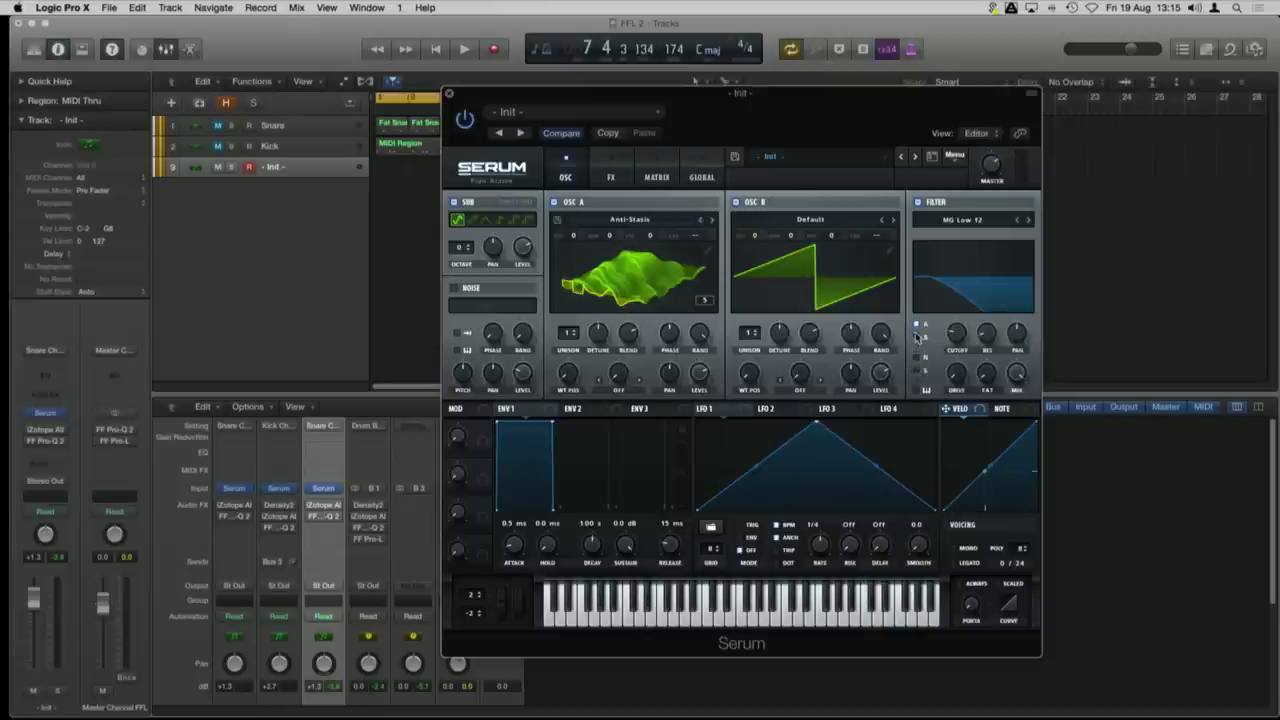
{"action": "left_click", "coordinate": [917, 327]}
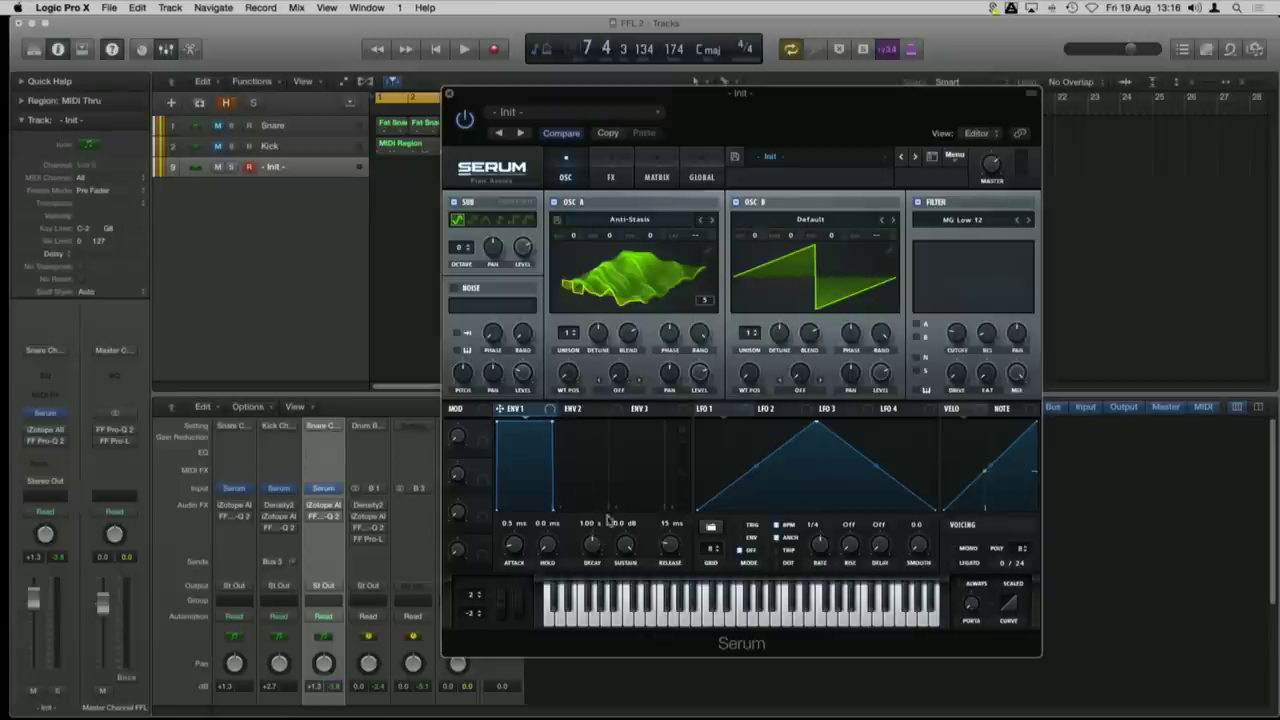
Step: Set the release of envelope 1 to 10 ms
{"action": "mouse_move", "coordinate": [668, 545]}
{"action": "left_mouse_down"}
{"action": "mouse_move", "coordinate": [688, 488]}
{"action": "mouse_move", "coordinate": [676, 530]}
{"action": "left_mouse_up"}
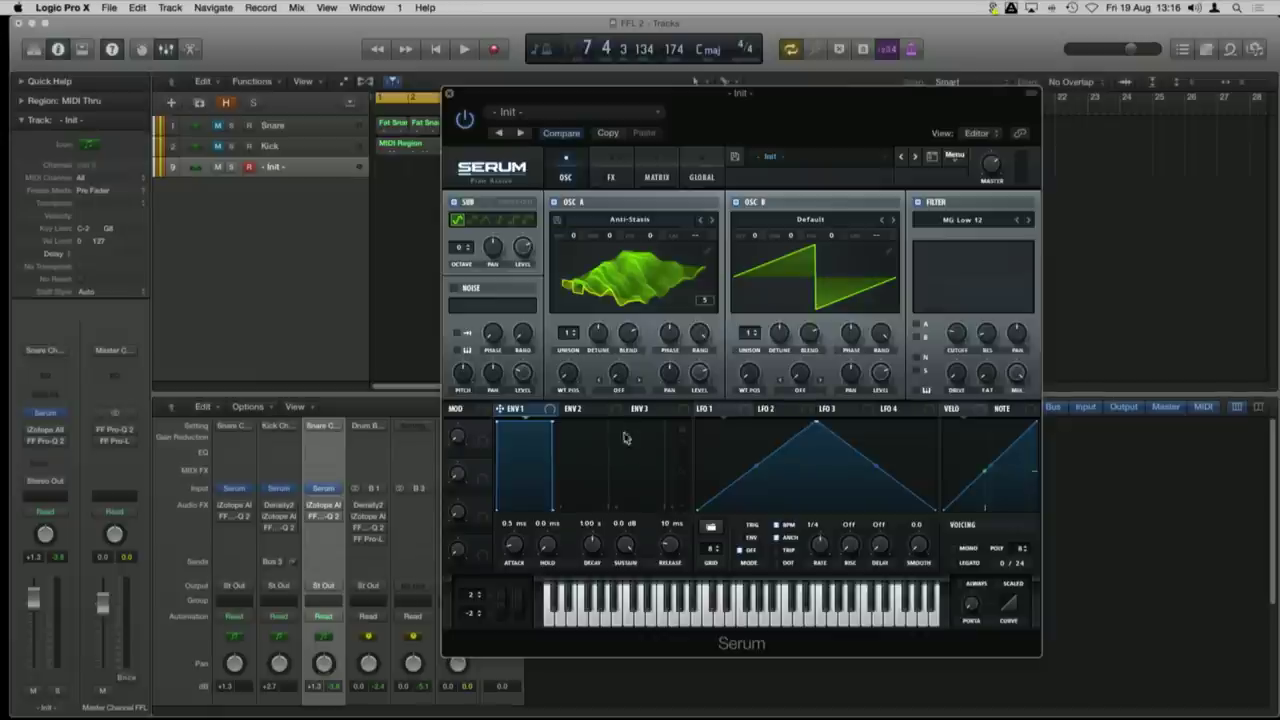
Step: Assign LFO 1 to modulate oscillator A's wavetable position and turn off oscillator B
{"action": "left_click", "coordinate": [727, 409]}
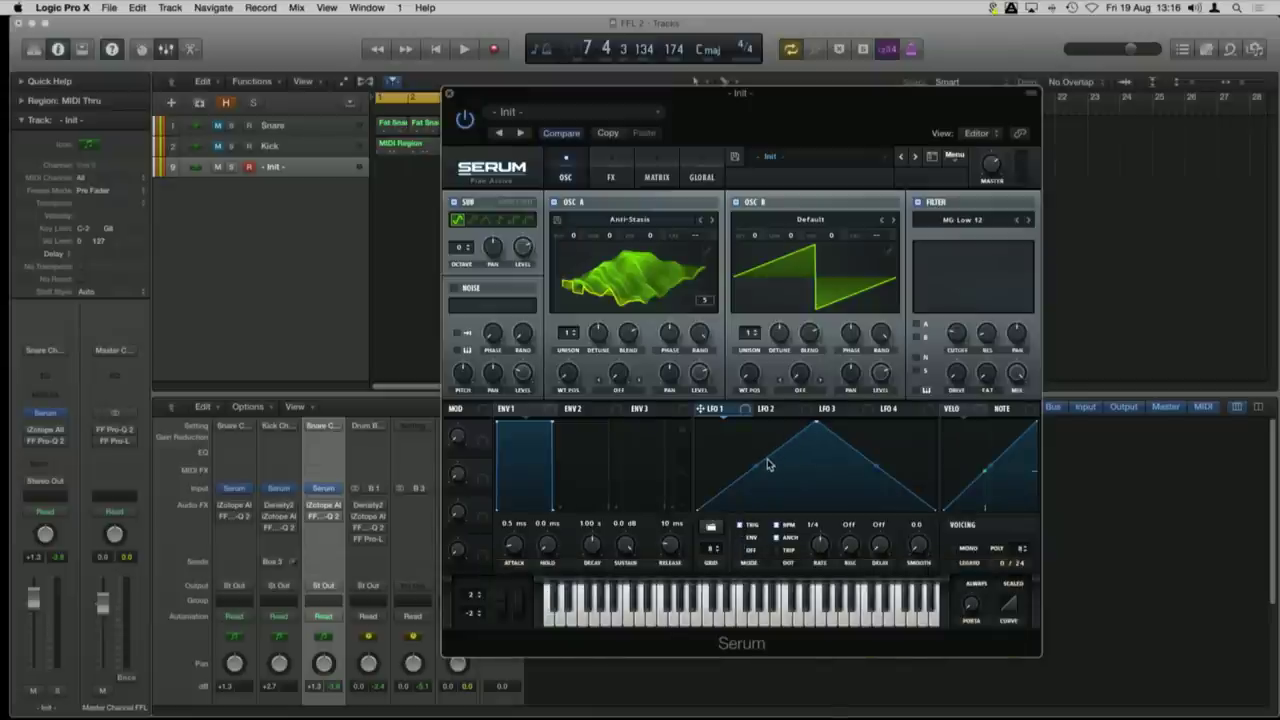
{"action": "left_click_drag", "start_coordinate": [700, 410], "coordinate": [569, 378]}
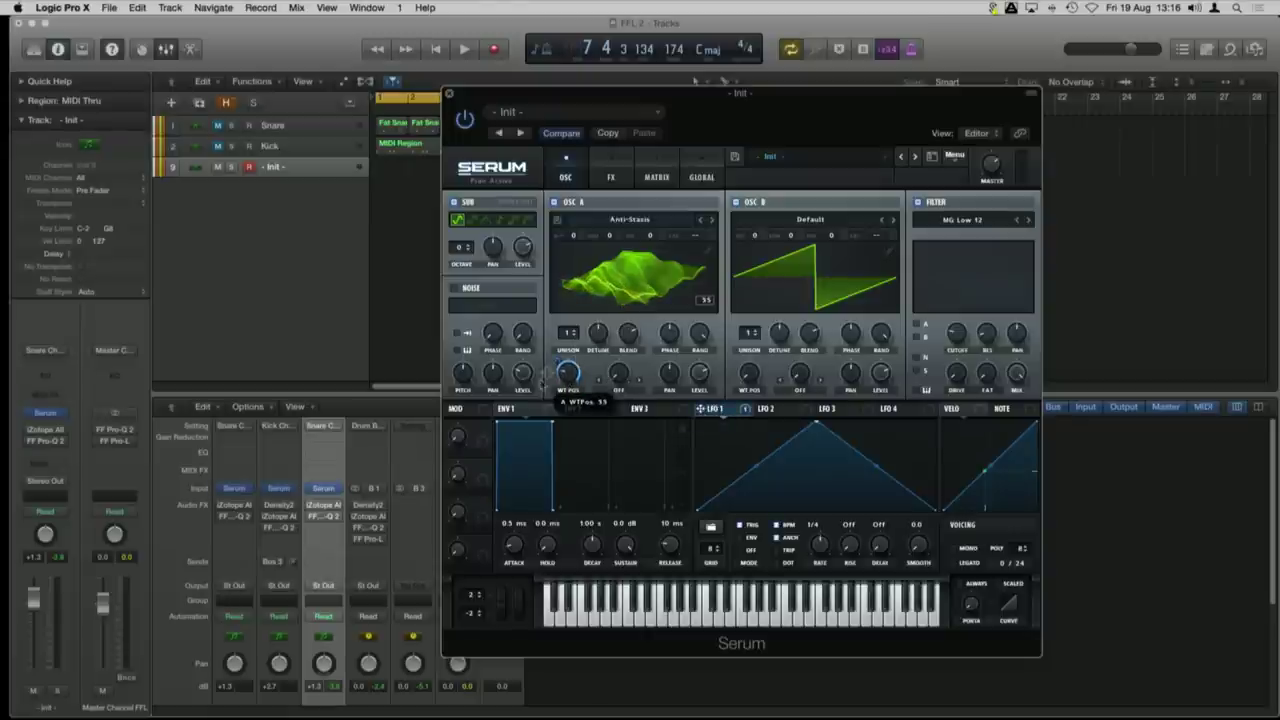
{"action": "left_click_drag", "start_coordinate": [565, 377], "coordinate": [566, 330]}
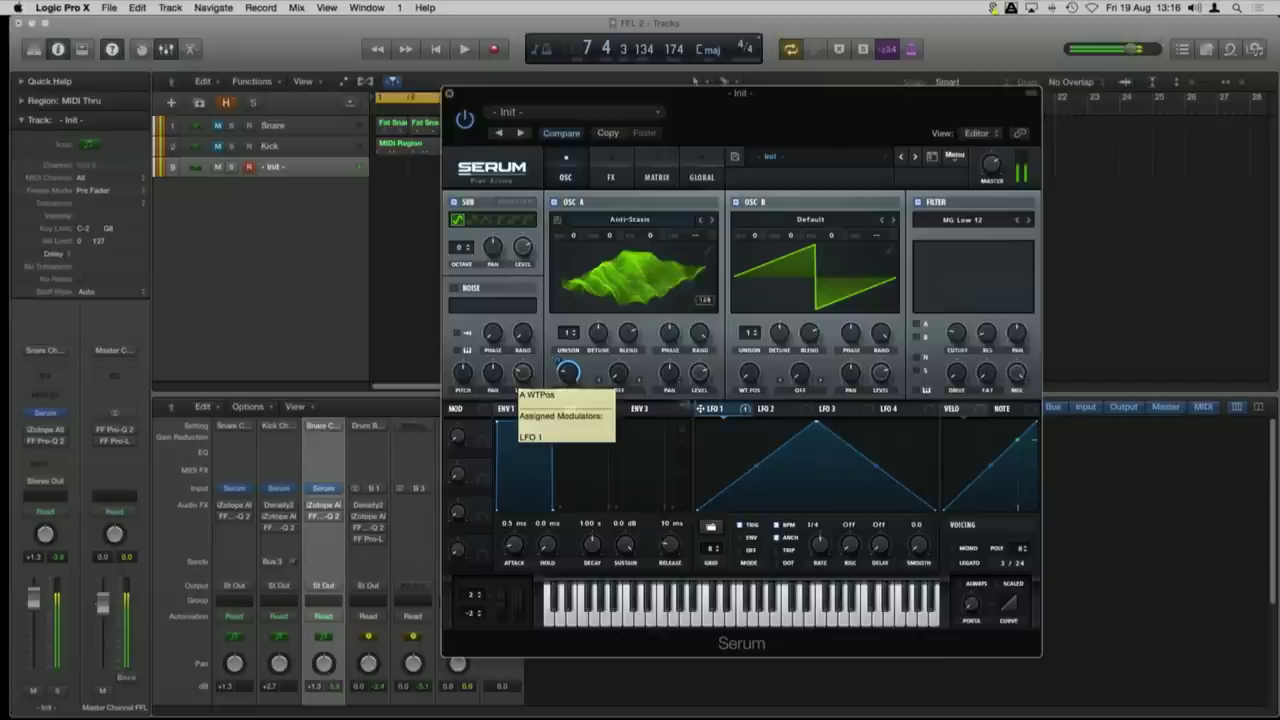
{"action": "left_click", "coordinate": [736, 202]}
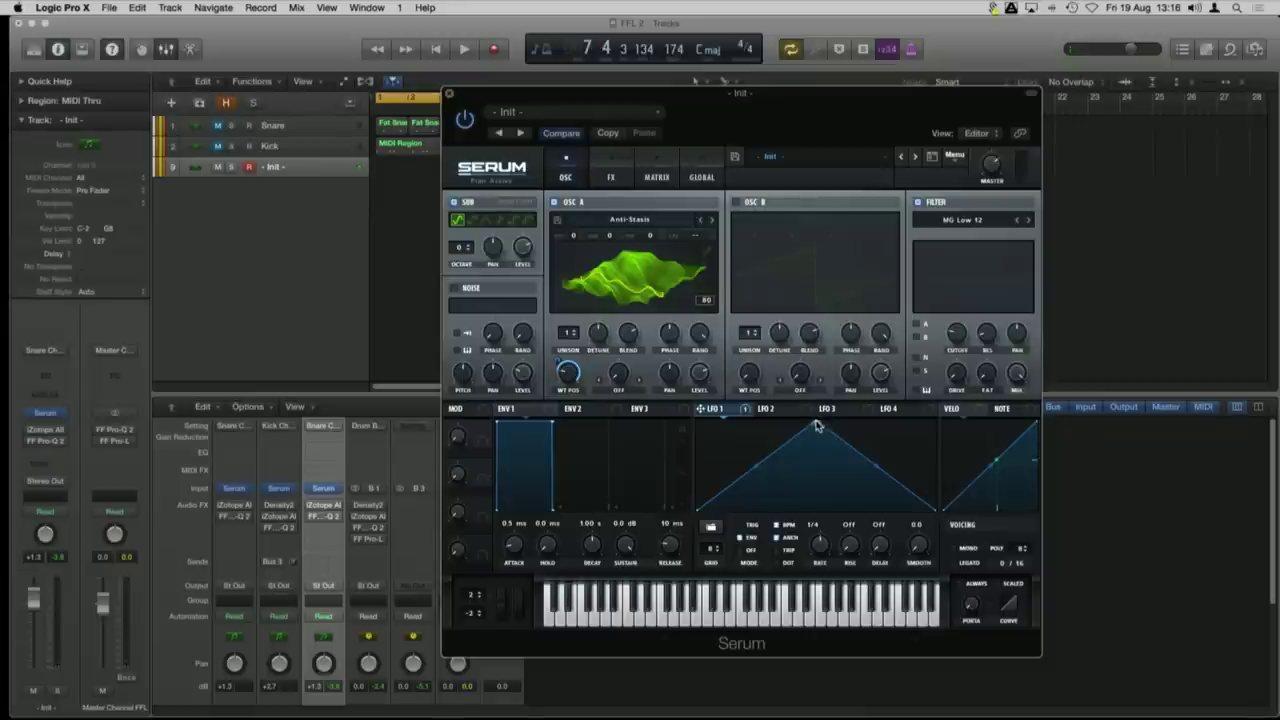
Step: Reshape LFO 1's curve by moving its peak to the start, adding a sharp dip and second peak beside it, and a step past the middle
{"action": "left_click_drag", "start_coordinate": [815, 423], "coordinate": [697, 421]}
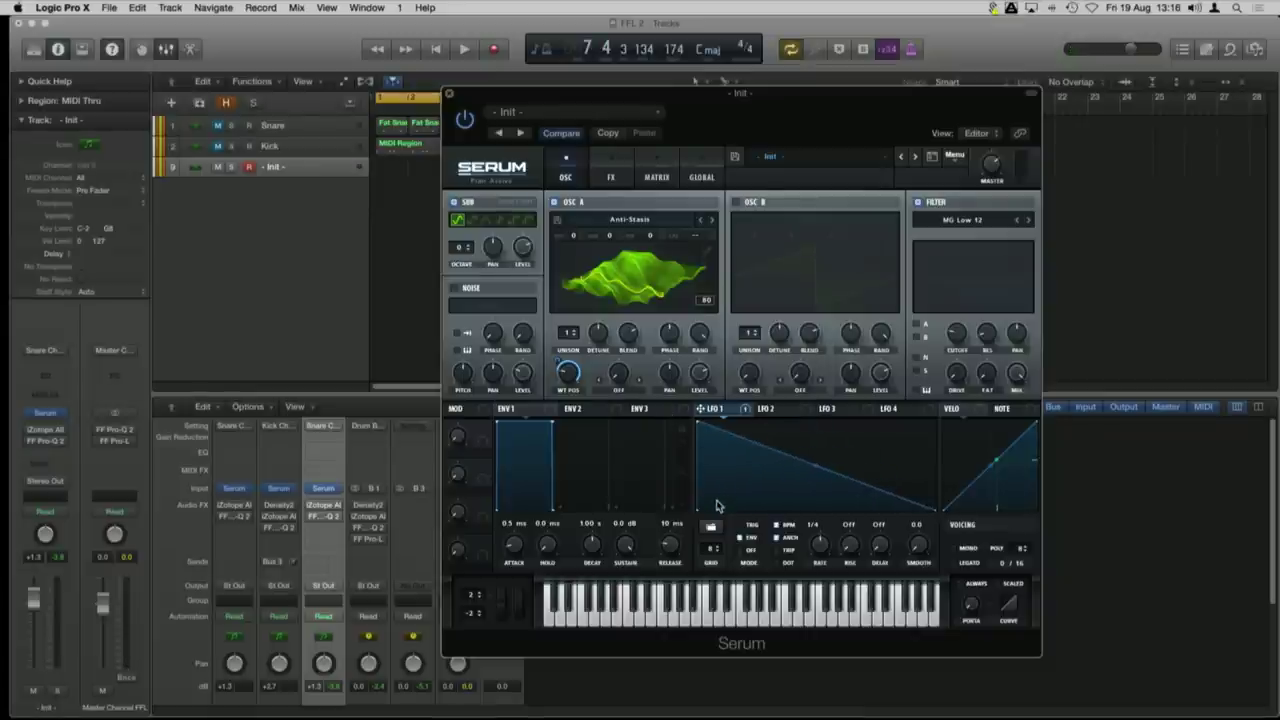
{"action": "double_click", "coordinate": [716, 505]}
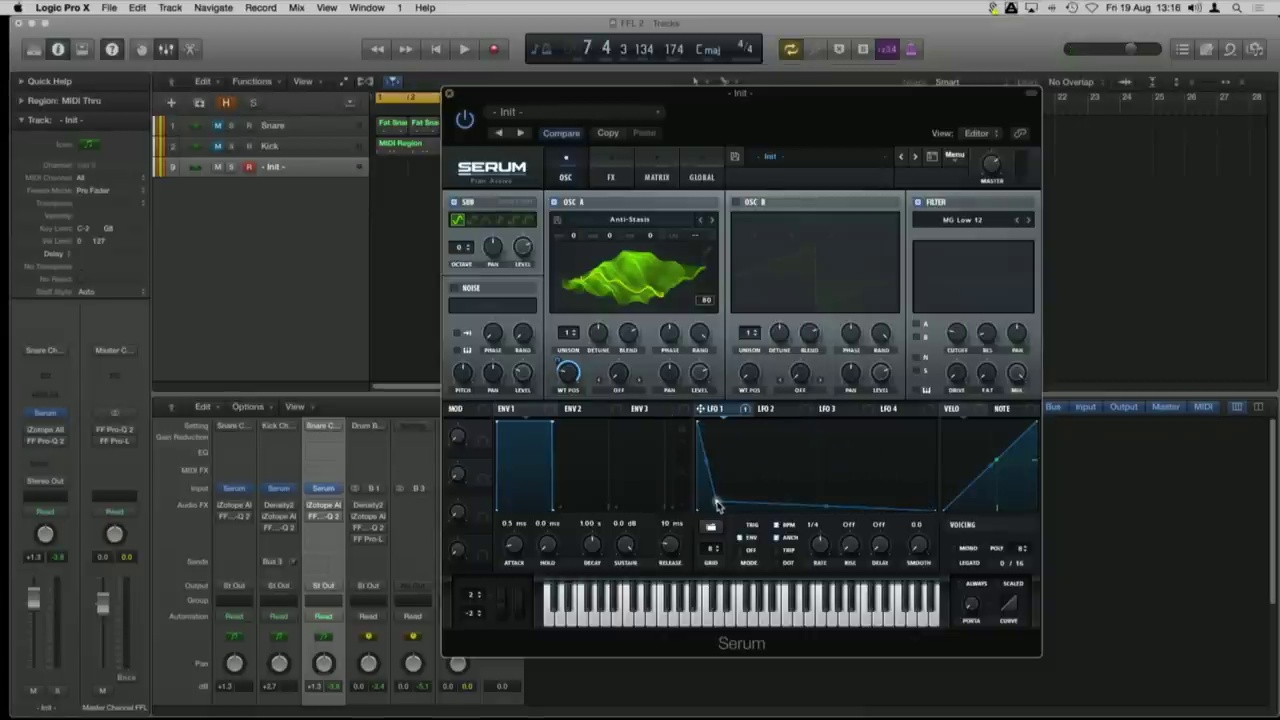
{"action": "double_click", "coordinate": [724, 428]}
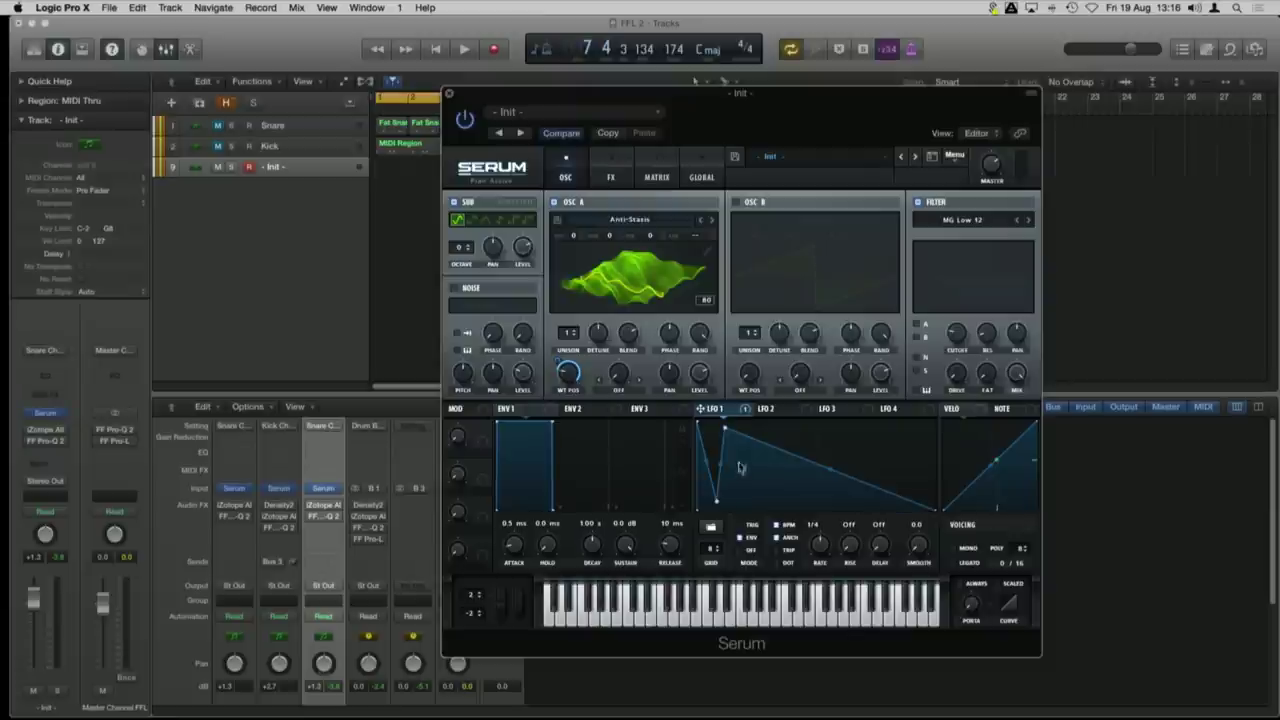
{"action": "double_click", "coordinate": [831, 467]}
{"action": "mouse_move", "coordinate": [829, 471]}
{"action": "left_mouse_down"}
{"action": "mouse_move", "coordinate": [820, 480]}
{"action": "mouse_move", "coordinate": [816, 467]}
{"action": "left_mouse_up"}
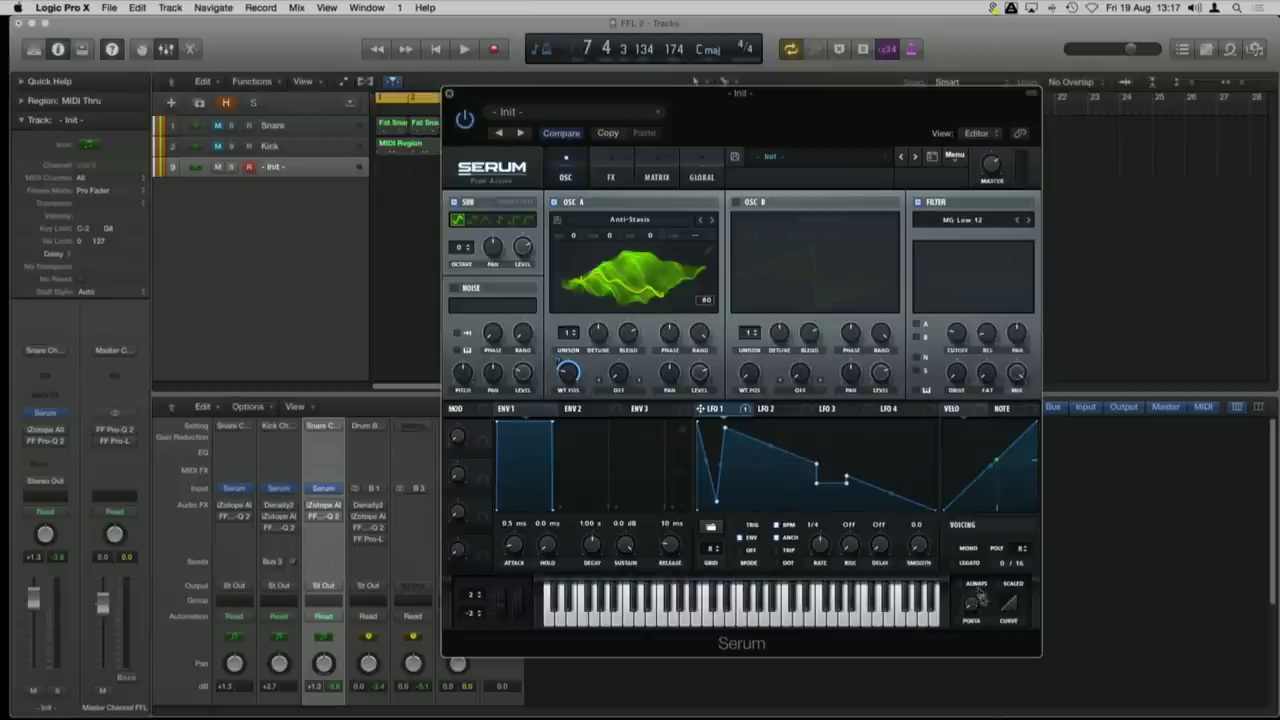
Step: Examine LFO 1's routing to oscillator A's wavetable position in the modulation matrix
{"action": "left_click", "coordinate": [962, 550]}
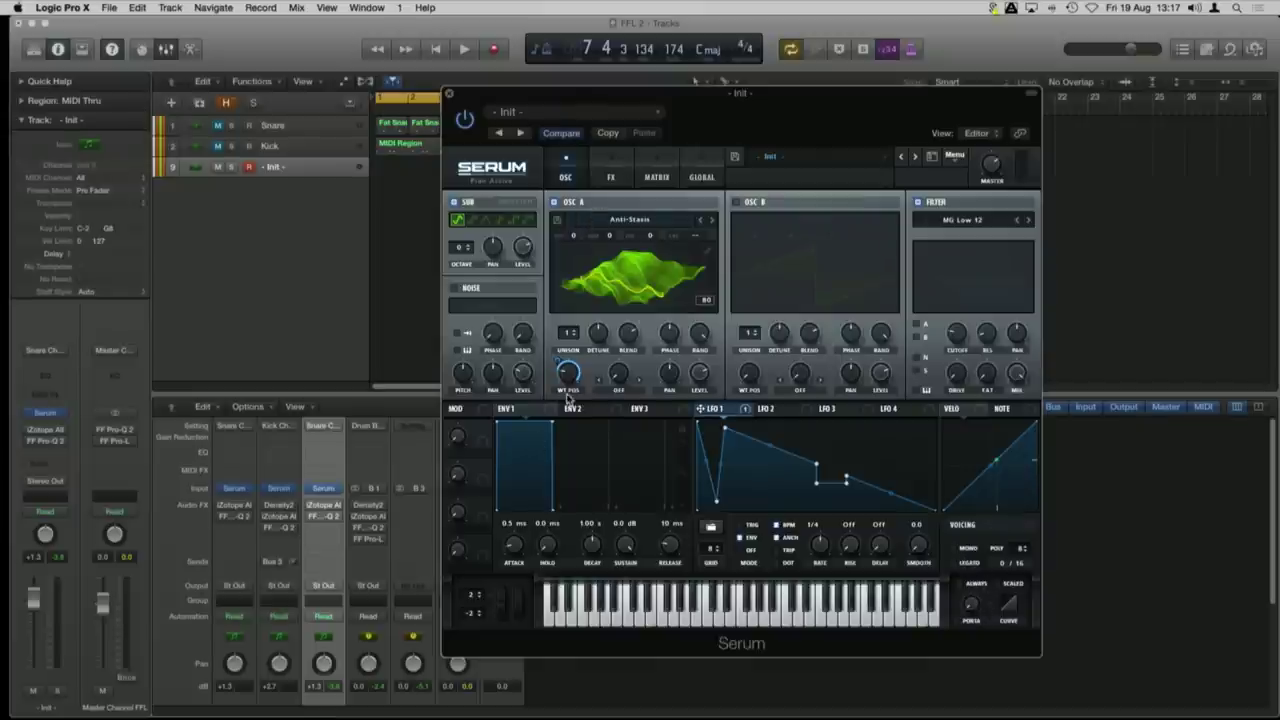
{"action": "left_click", "coordinate": [660, 179]}
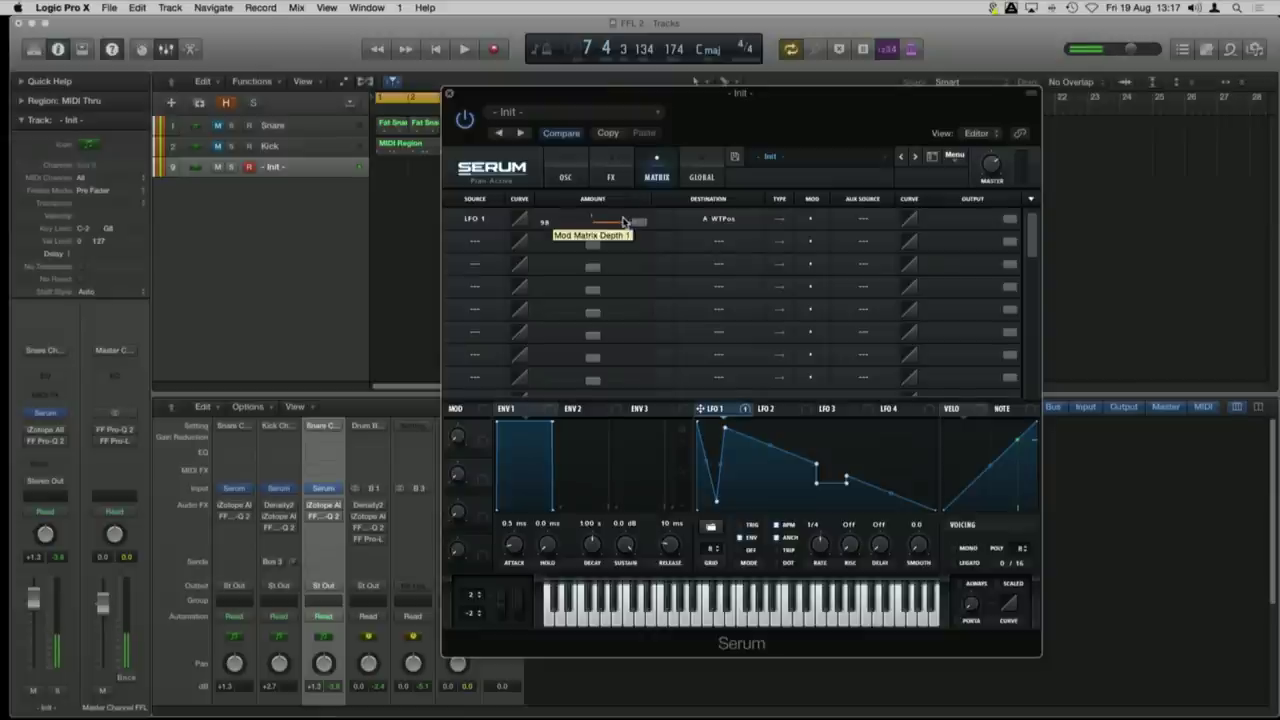
Step: Try the Distortion and Hyper/Dimension modules in the effects section, switching each one on and off again
{"action": "left_click", "coordinate": [611, 177]}
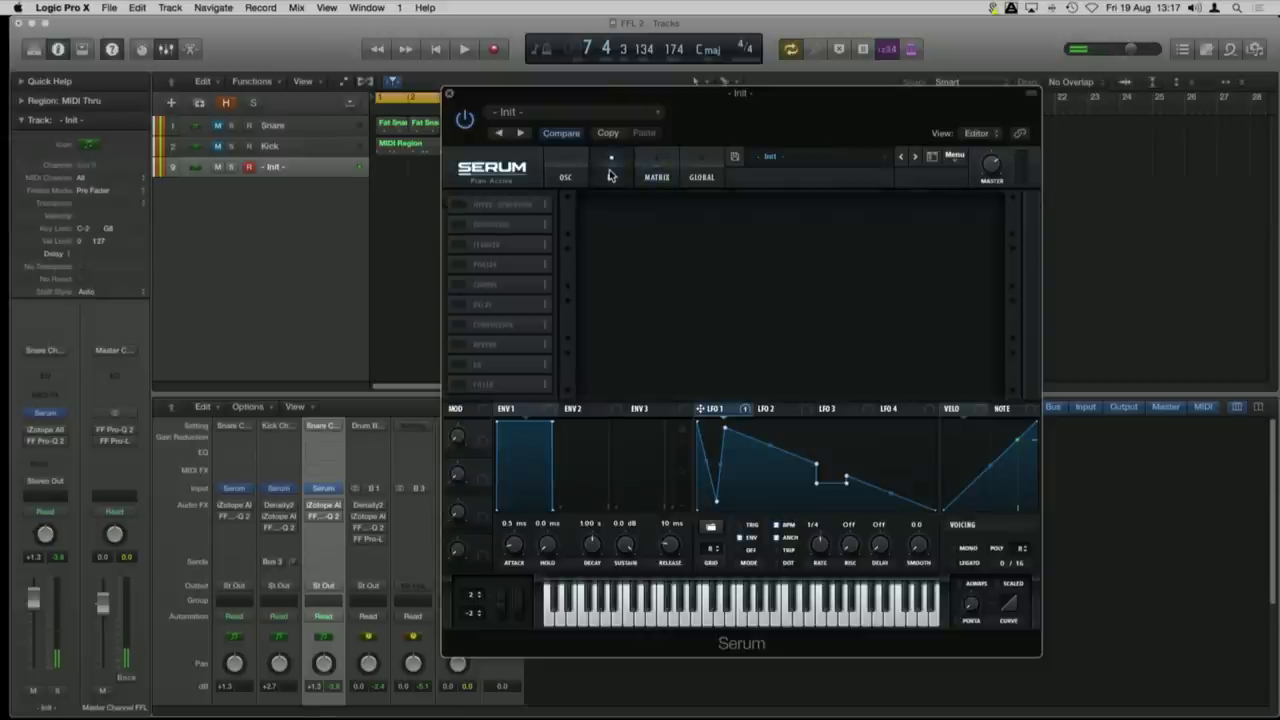
{"action": "left_click", "coordinate": [458, 224]}
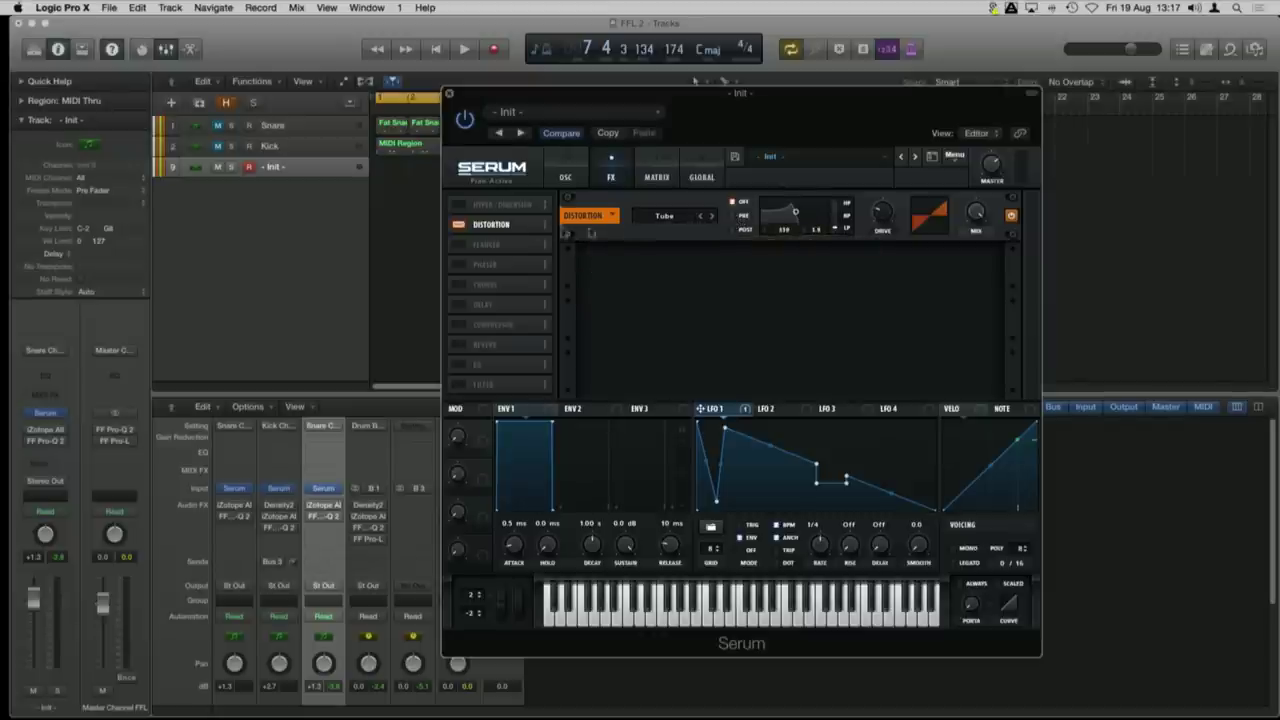
{"action": "left_click", "coordinate": [459, 224]}
{"action": "left_click", "coordinate": [460, 205]}
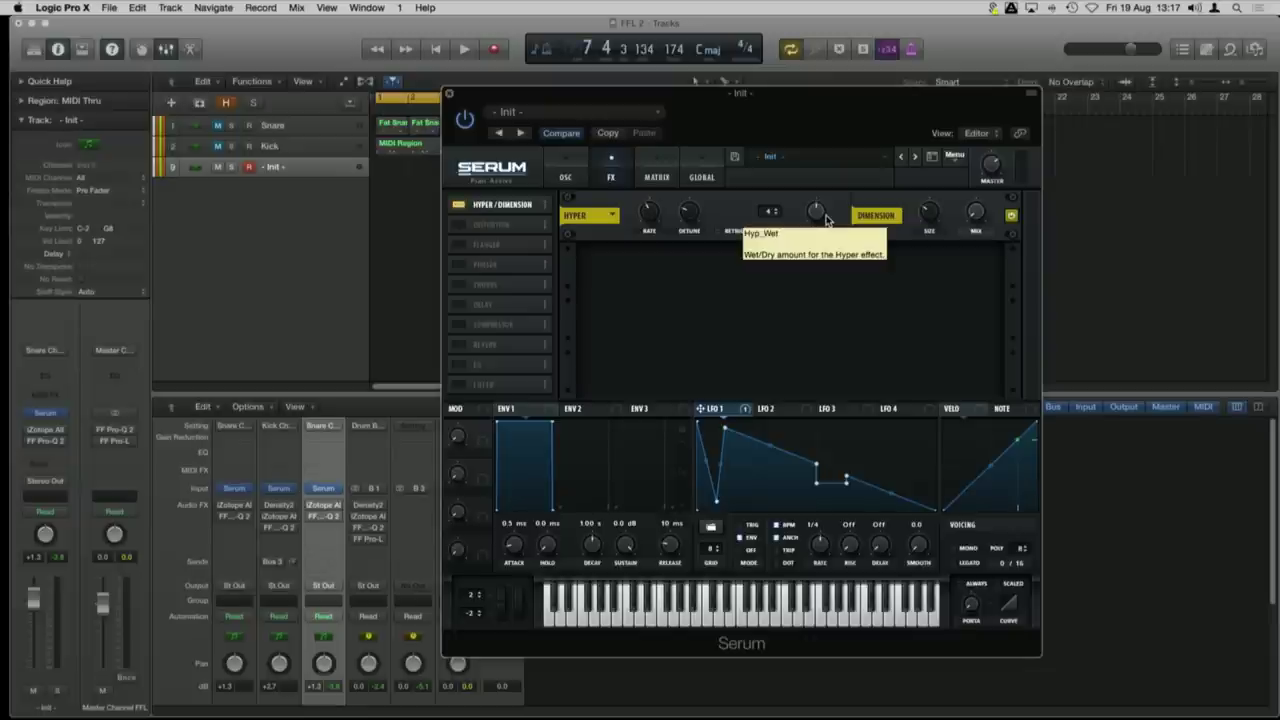
{"action": "left_click", "coordinate": [459, 208]}
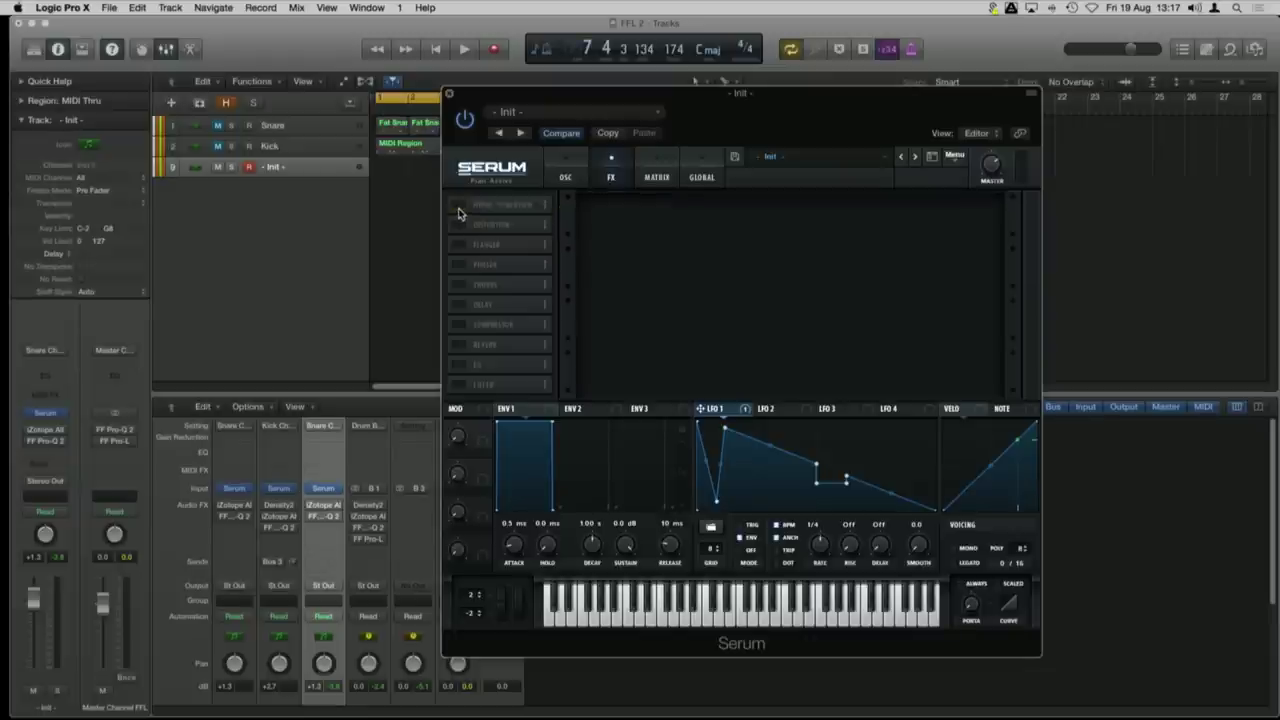
Step: Reorder the effects chain so the phaser sits directly below Hyper/Dimension and the delay follows the flanger, and return to the oscillators
{"action": "left_click_drag", "start_coordinate": [493, 324], "coordinate": [492, 268]}
{"action": "left_click_drag", "start_coordinate": [490, 323], "coordinate": [495, 237]}
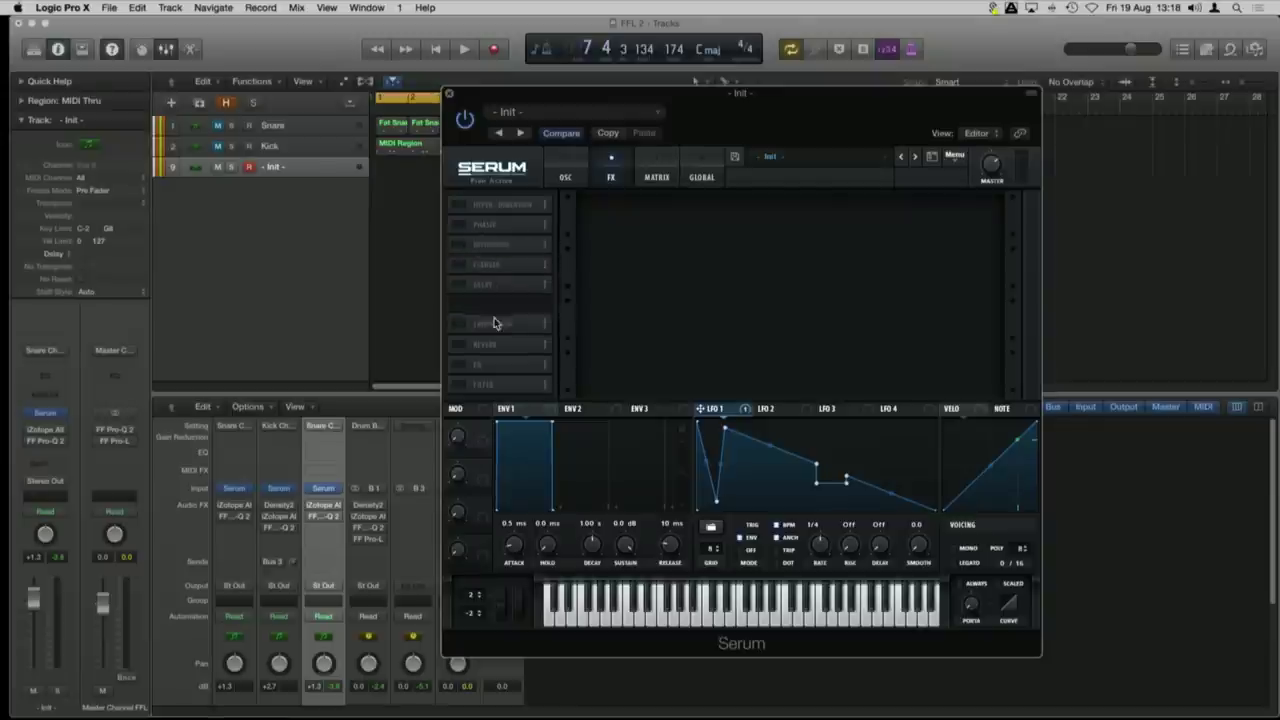
{"action": "left_click", "coordinate": [566, 178]}
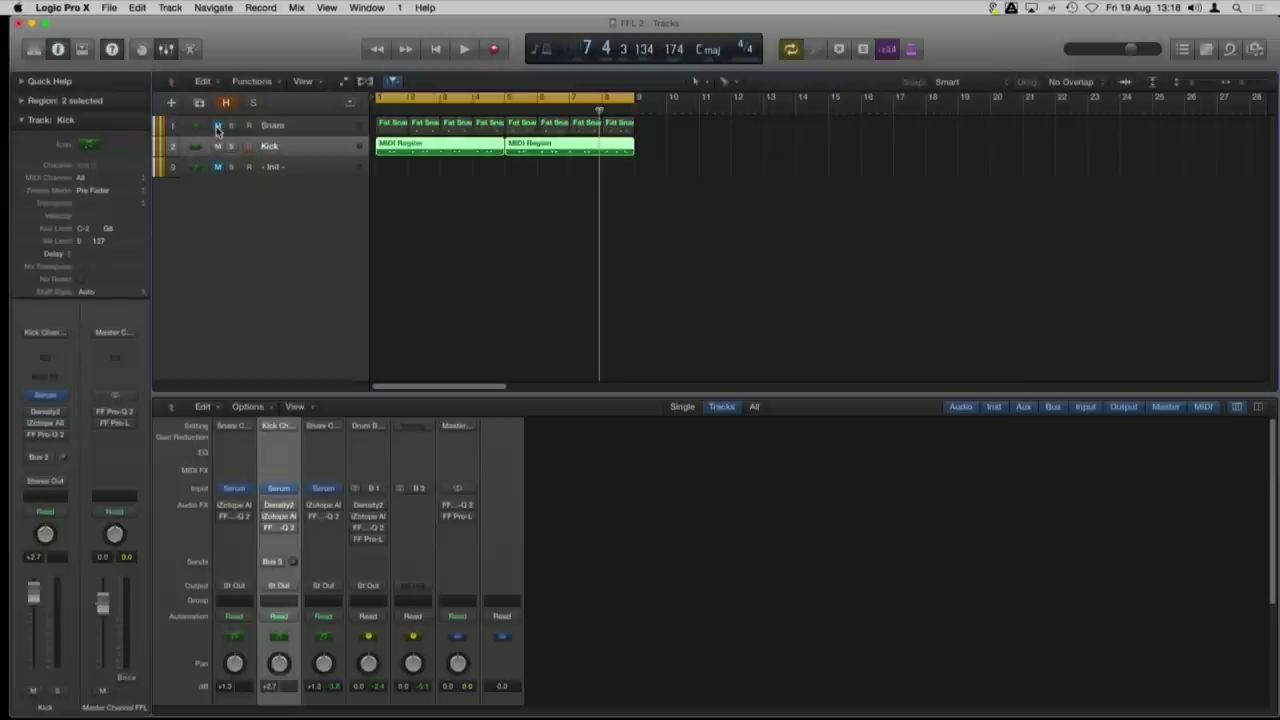
Step: Unmute the Snare track and open its Serum instrument, placing the window clear of the first snare regions
{"action": "left_click", "coordinate": [218, 130]}
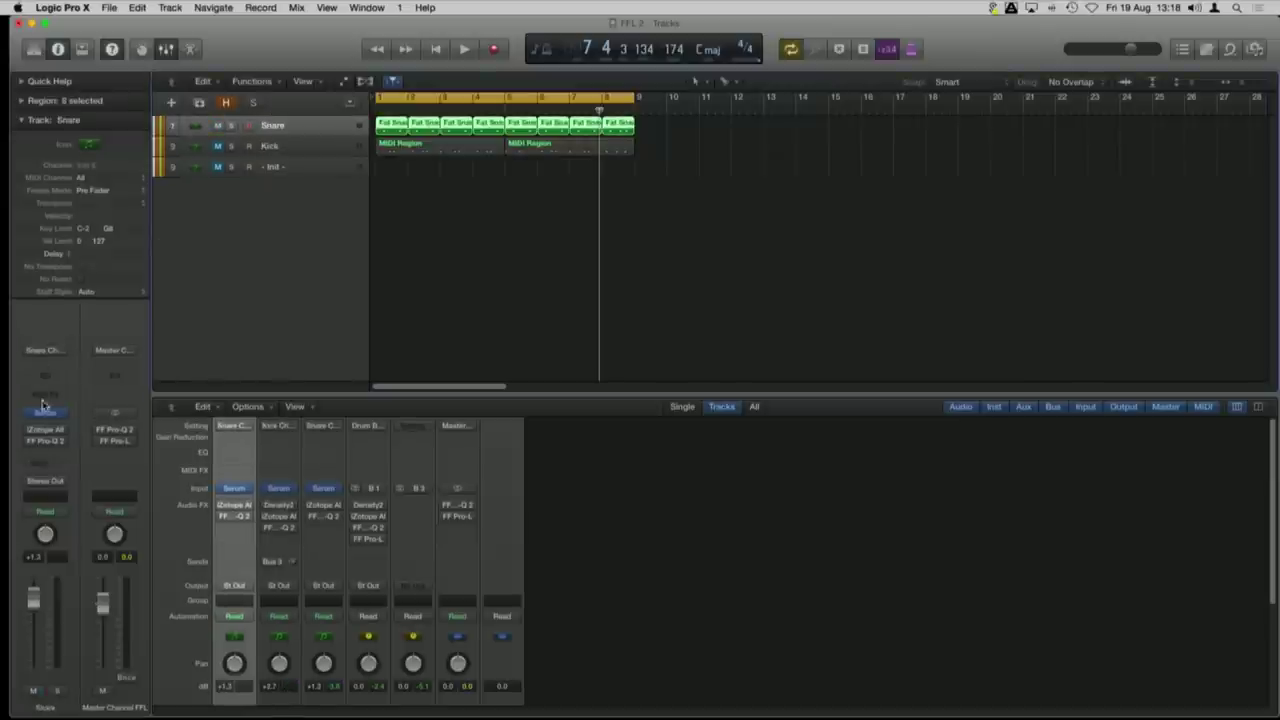
{"action": "left_click", "coordinate": [43, 410]}
{"action": "left_click_drag", "start_coordinate": [872, 106], "coordinate": [658, 110]}
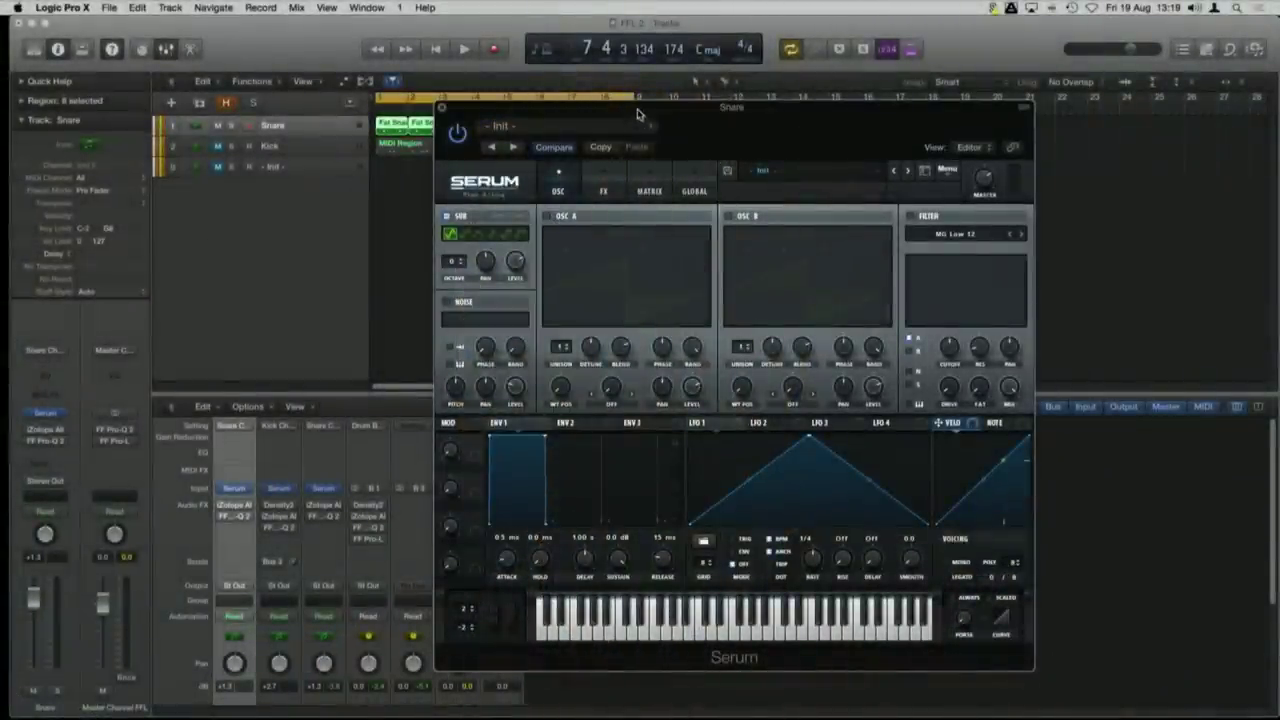
{"action": "left_click_drag", "start_coordinate": [637, 113], "coordinate": [760, 125]}
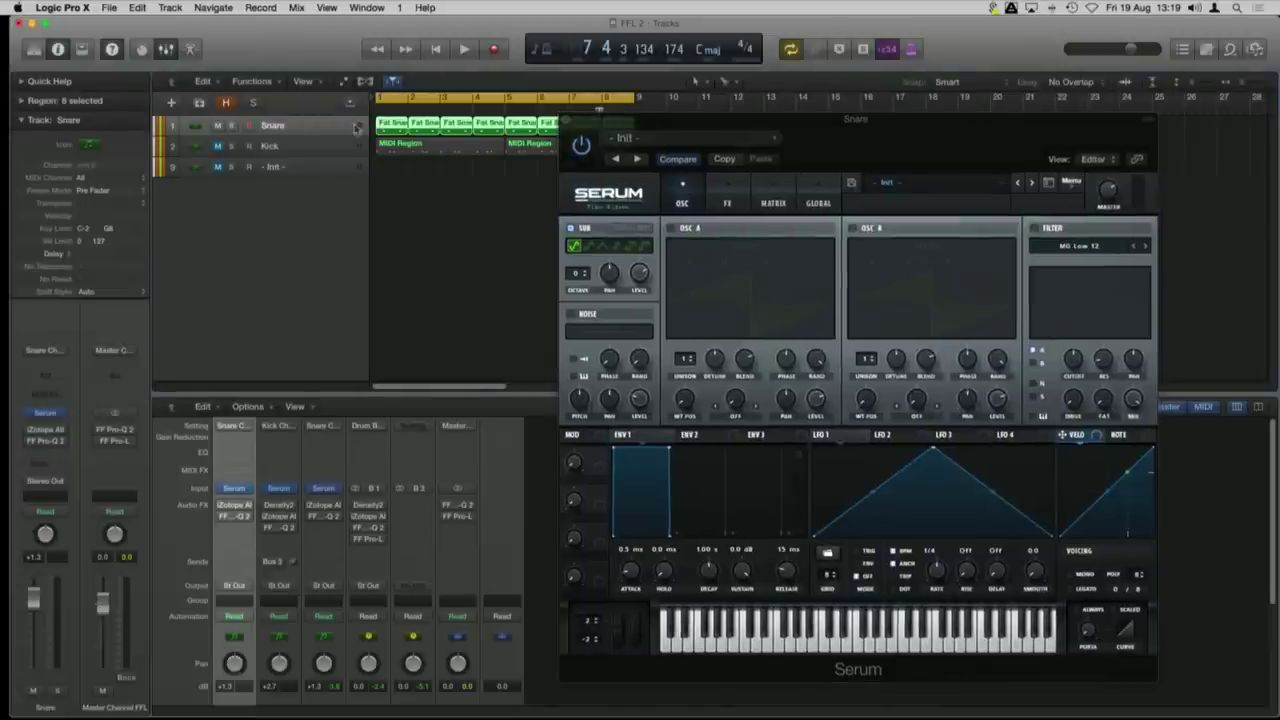
Step: Open the first Fat Snare region in the piano roll and audition the pitch its two notes use
{"action": "left_click", "coordinate": [405, 213]}
{"action": "double_click", "coordinate": [394, 130]}
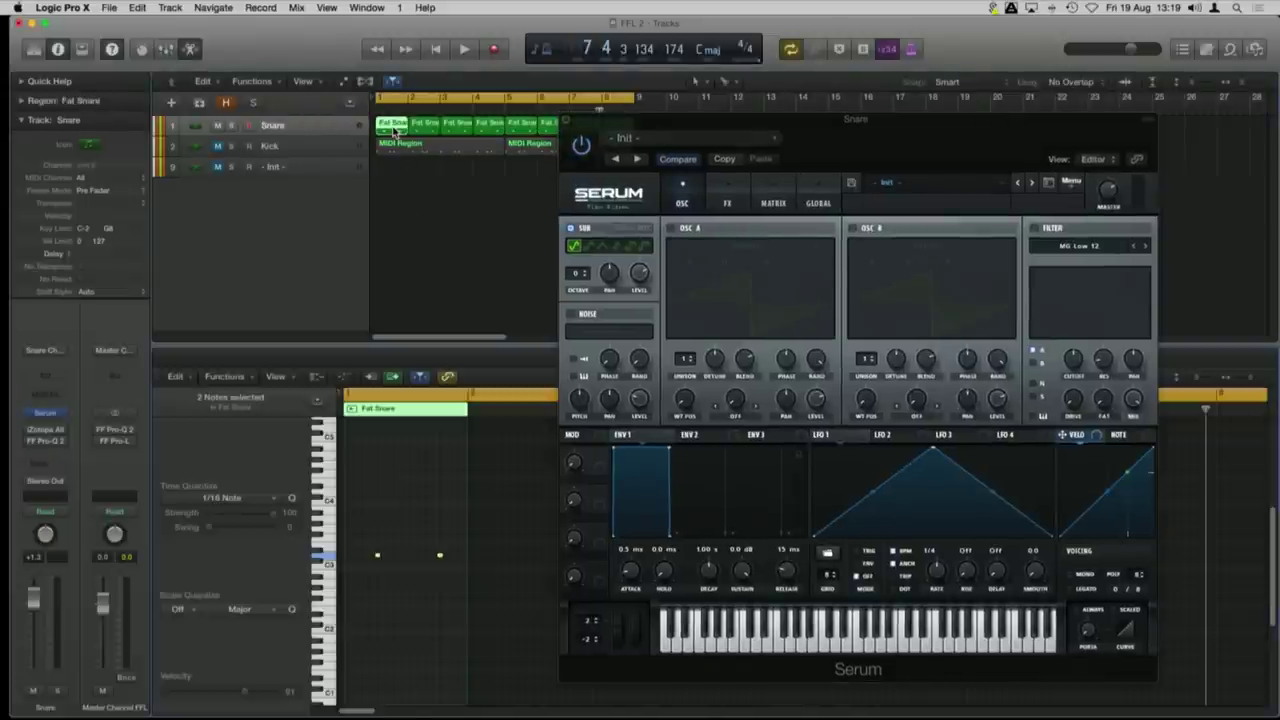
{"action": "left_click", "coordinate": [330, 557]}
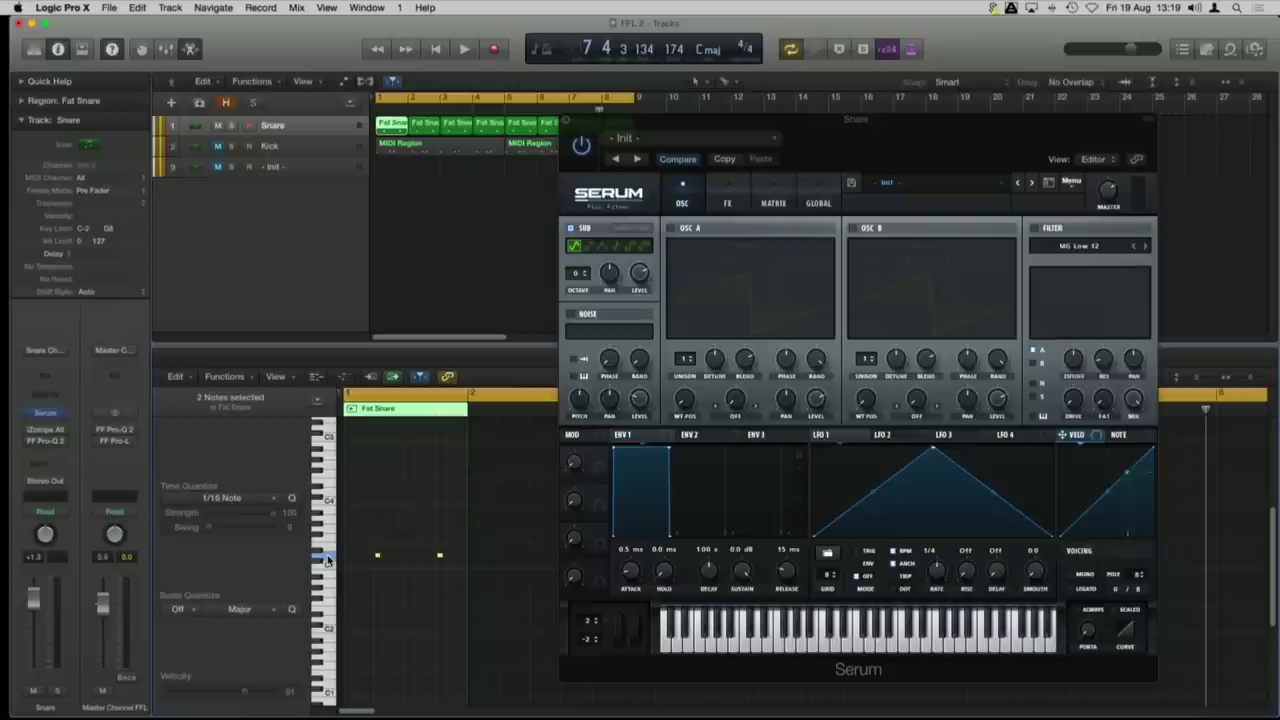
{"action": "left_click", "coordinate": [330, 557]}
{"action": "left_click_drag", "start_coordinate": [855, 114], "coordinate": [808, 100]}
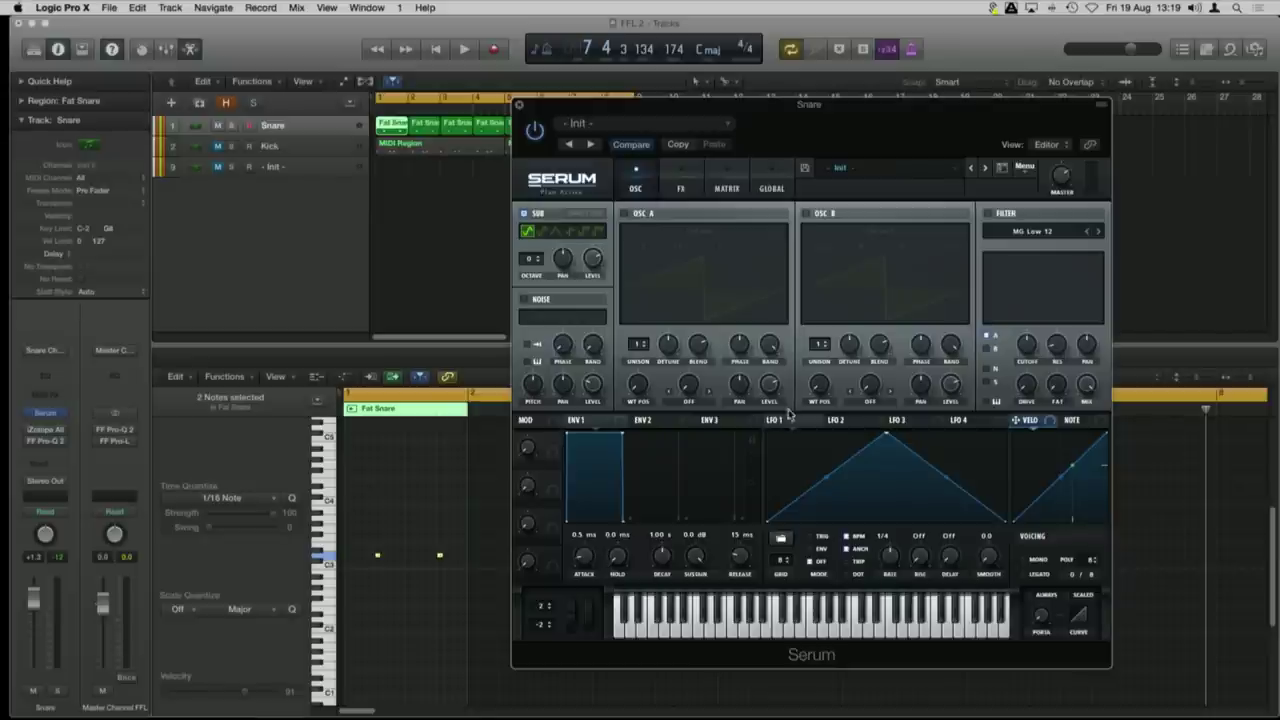
Step: Reshape LFO 1 into a curved decay in ENV mode and assign it to the sub oscillator's level
{"action": "left_click_drag", "start_coordinate": [887, 433], "coordinate": [733, 427]}
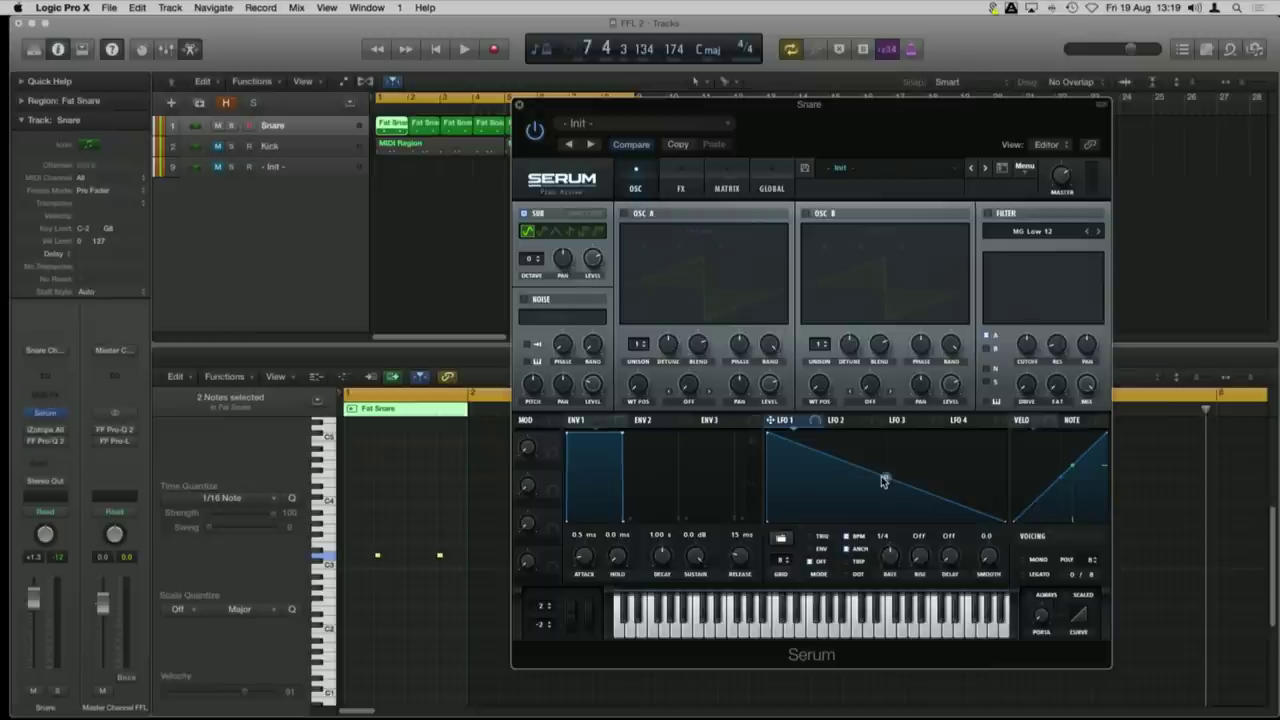
{"action": "left_click_drag", "start_coordinate": [885, 478], "coordinate": [872, 494]}
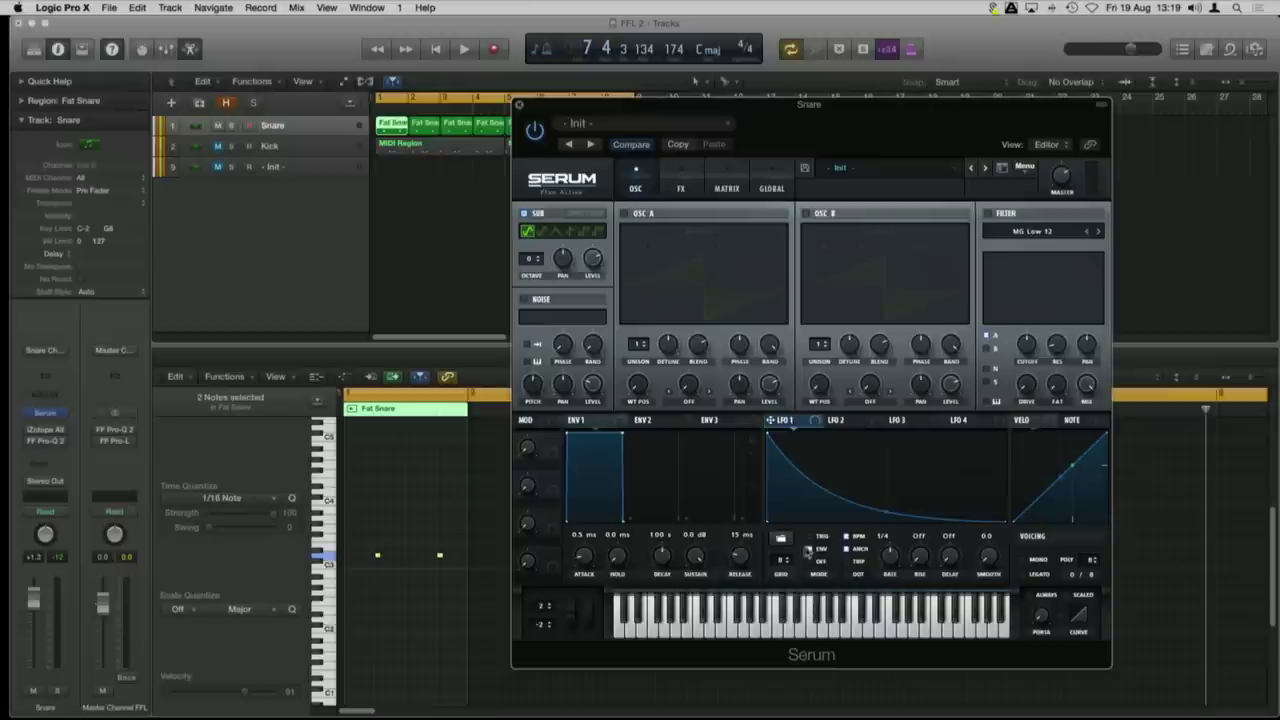
{"action": "left_click_drag", "start_coordinate": [769, 428], "coordinate": [594, 262]}
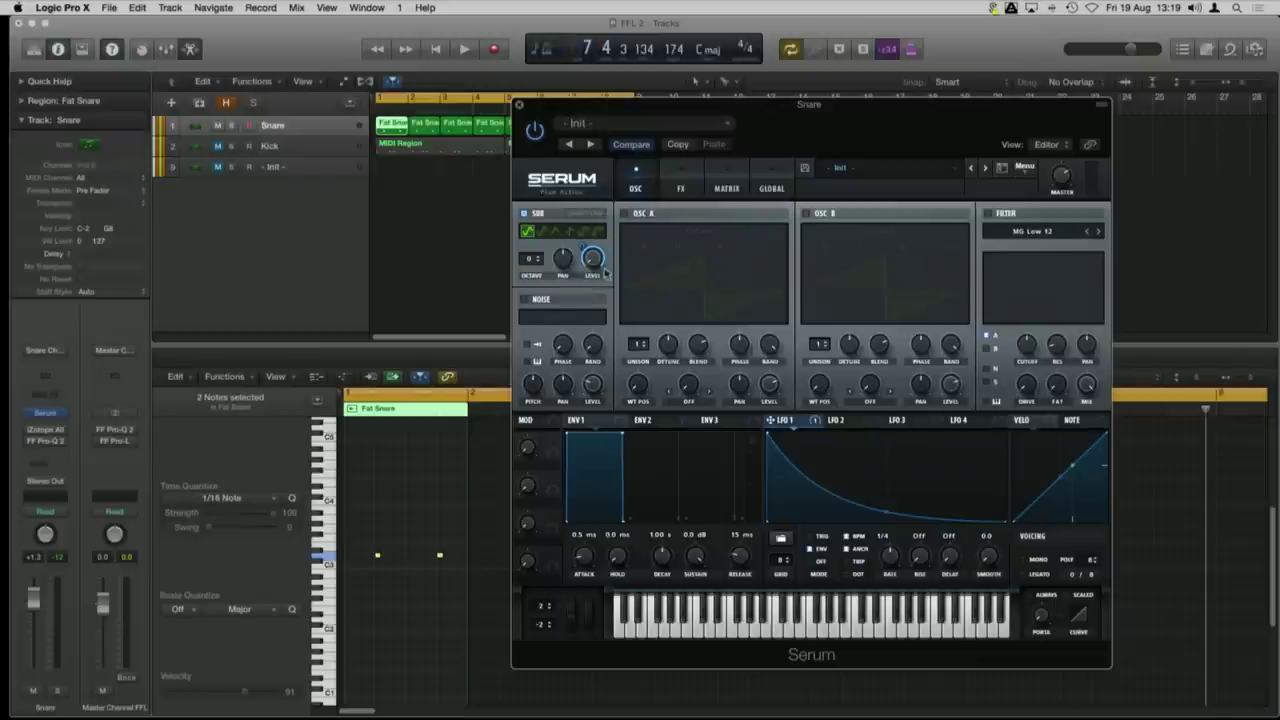
Step: Steepen LFO 1's decay and set the sub oscillator's octave to -1 while playing back the snare loop
{"action": "key", "text": "space"}
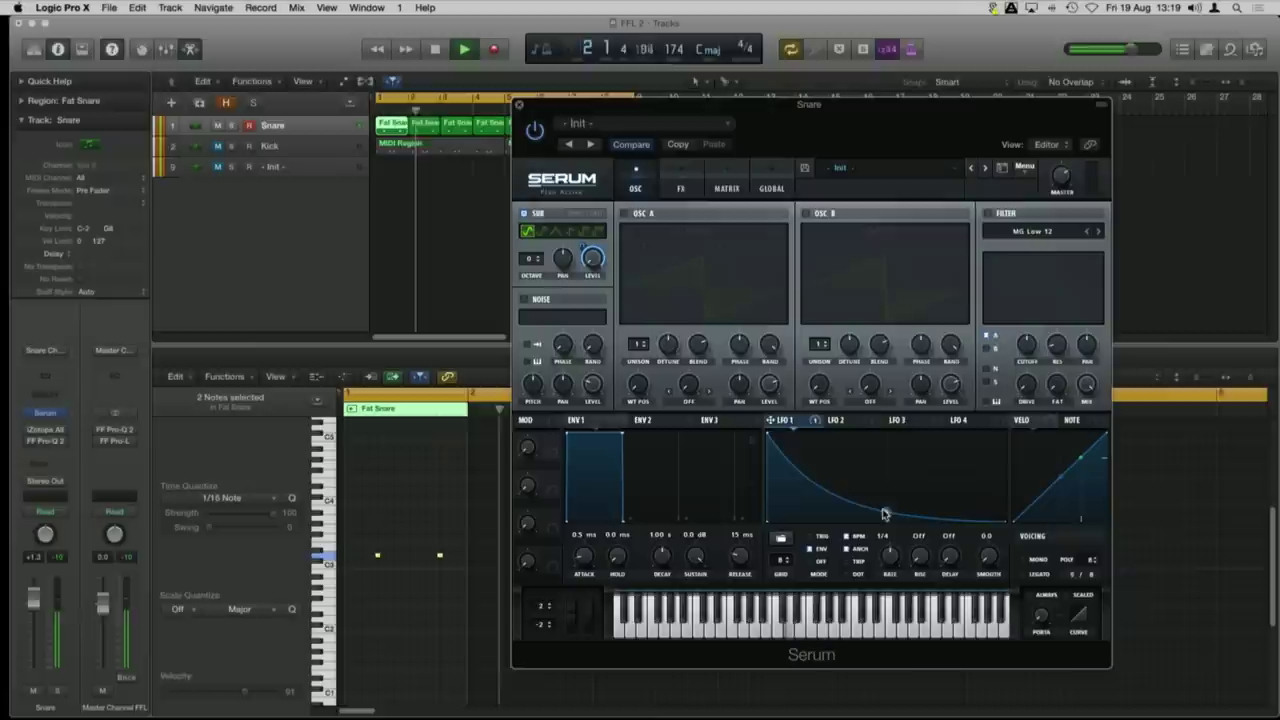
{"action": "left_click_drag", "start_coordinate": [883, 509], "coordinate": [884, 530]}
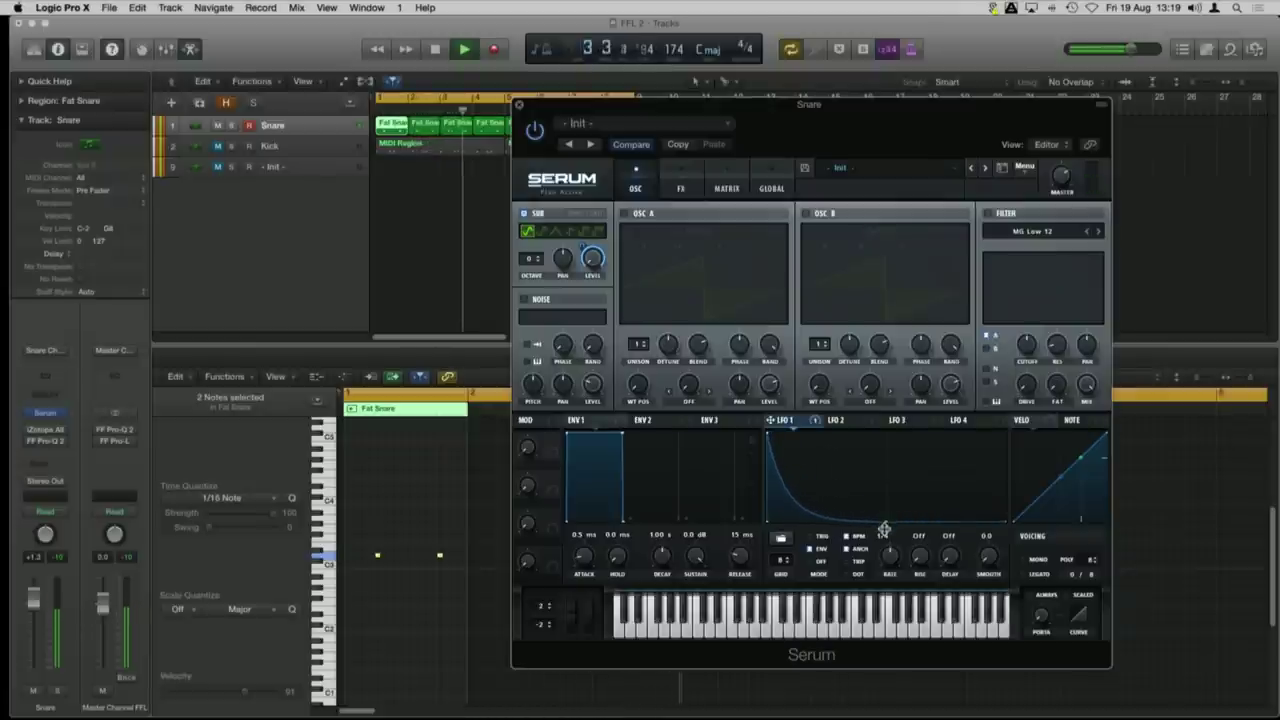
{"action": "left_click", "coordinate": [537, 262]}
{"action": "left_click_drag", "start_coordinate": [885, 524], "coordinate": [883, 531]}
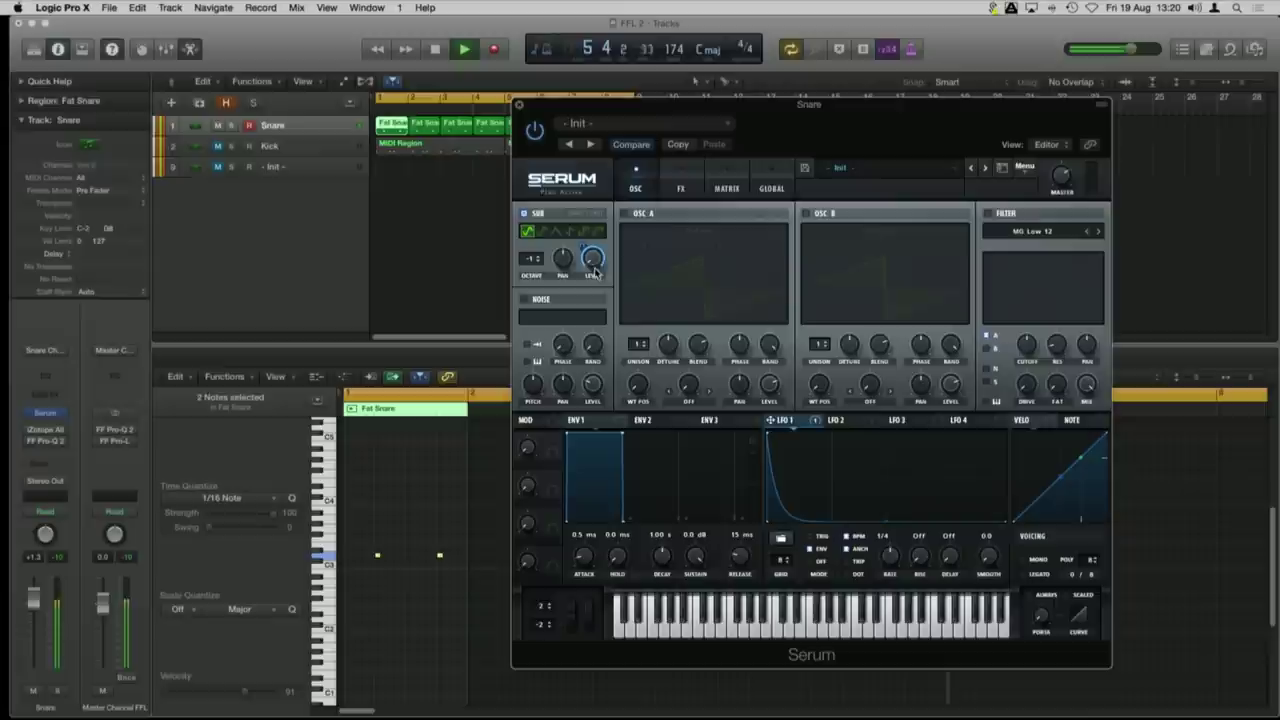
{"action": "left_click_drag", "start_coordinate": [882, 521], "coordinate": [887, 524]}
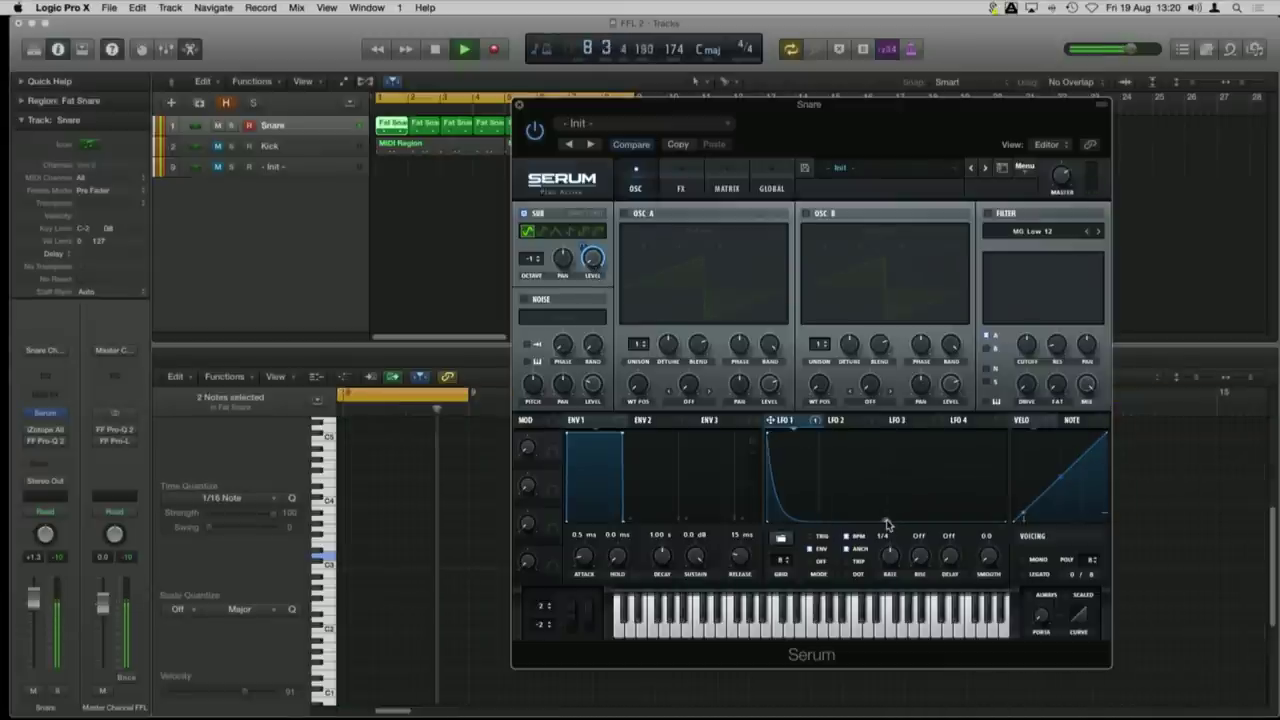
{"action": "key", "text": "space"}
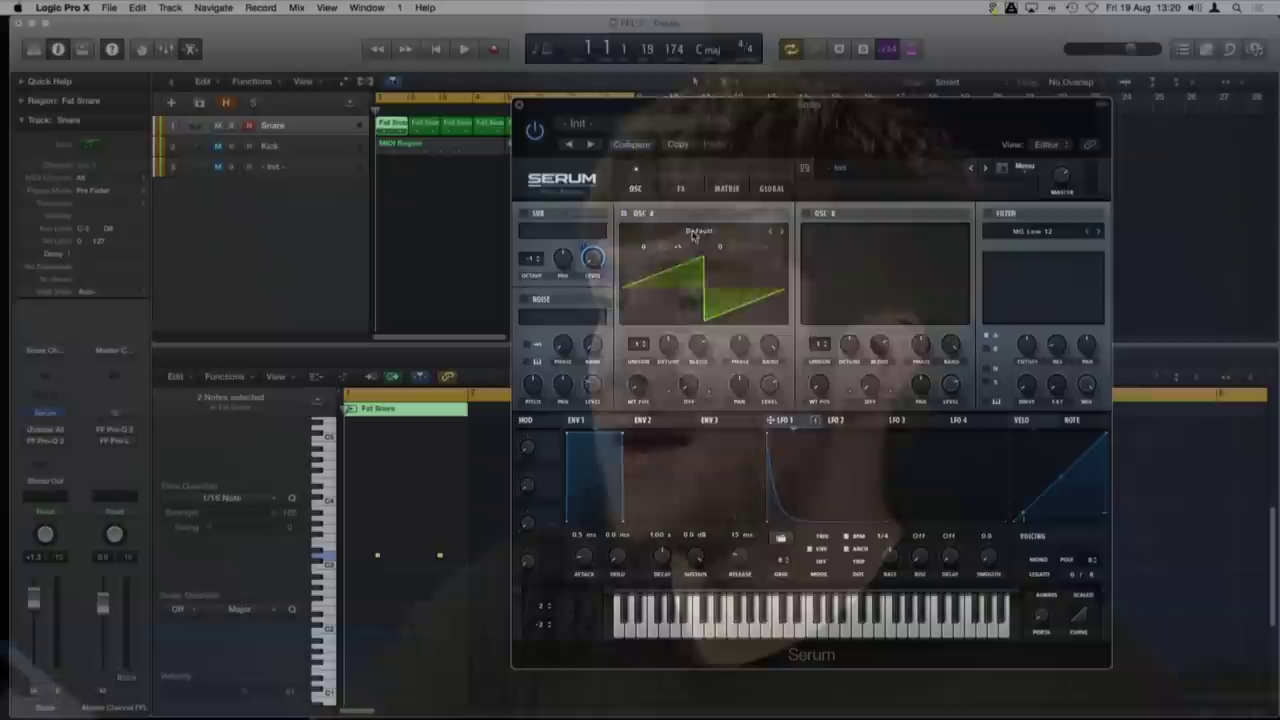
Step: Load the Analog_BD_Sin wavetable into oscillator A
{"action": "left_click", "coordinate": [693, 234]}
{"action": "mouse_move", "coordinate": [678, 252]}
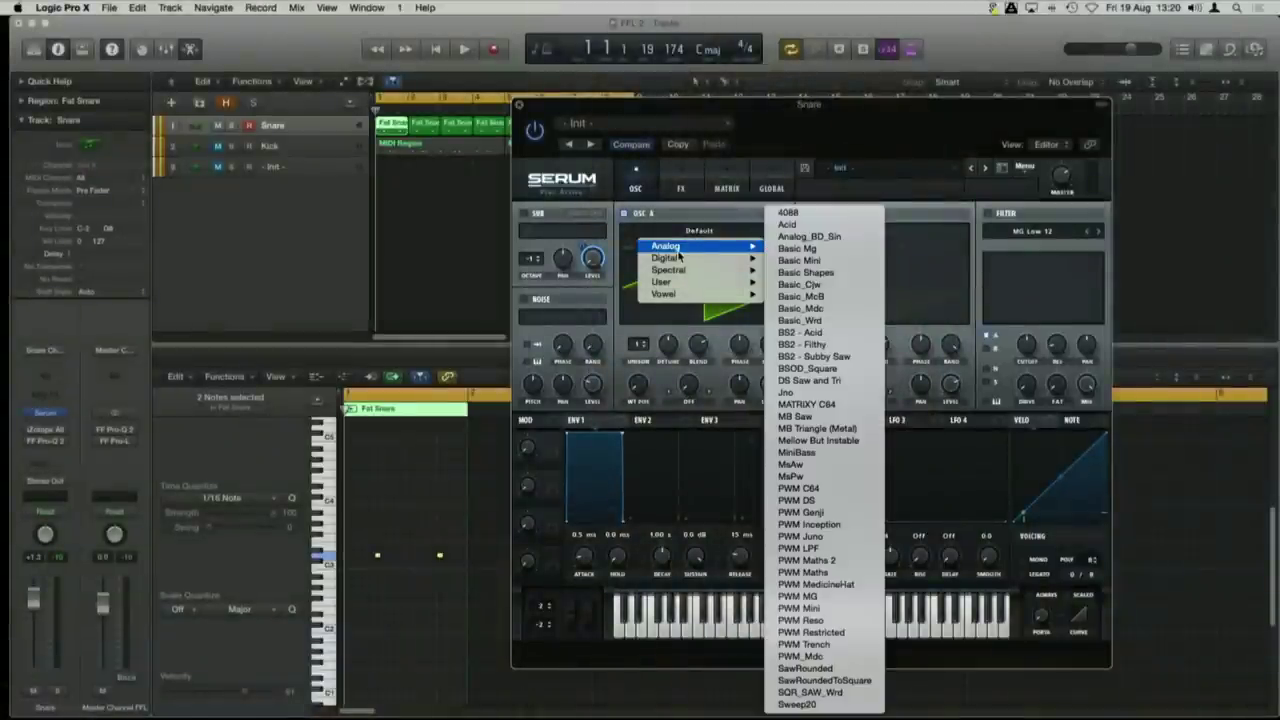
{"action": "left_click", "coordinate": [809, 236]}
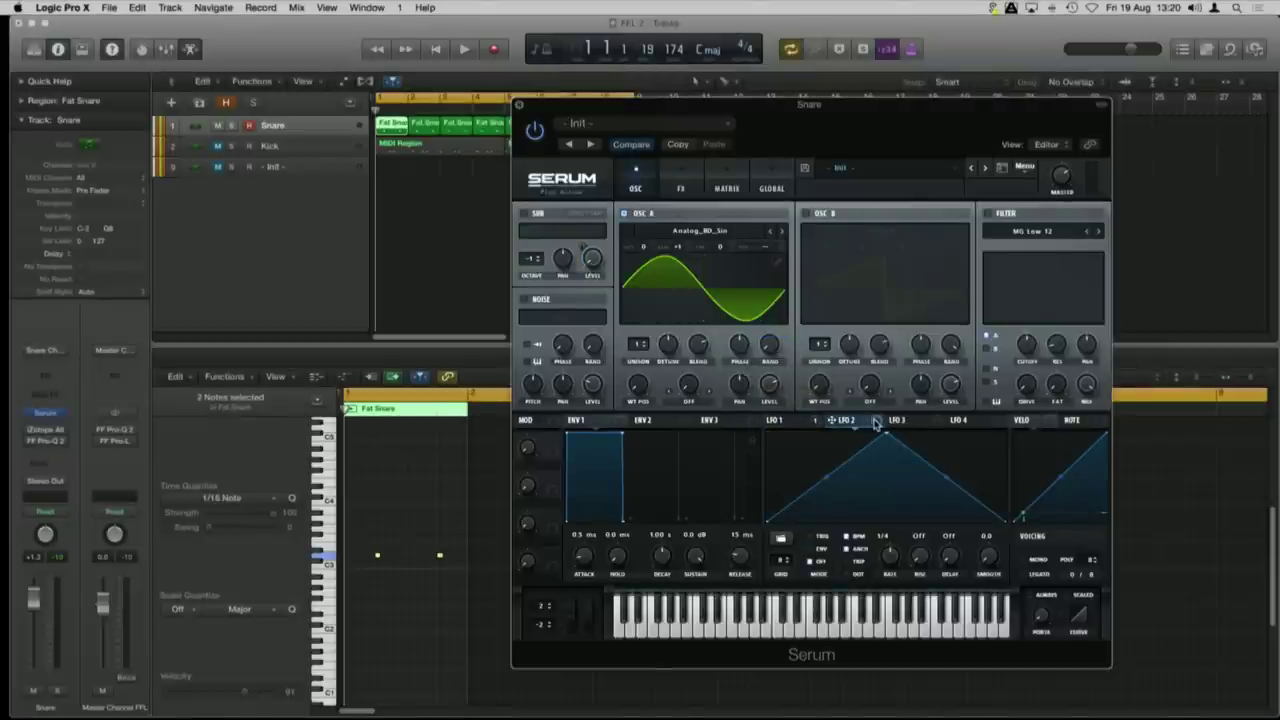
Step: Assign LFO 2 to oscillator A's level and reshape it into a curved decay in ENV mode
{"action": "left_click_drag", "start_coordinate": [822, 421], "coordinate": [770, 386]}
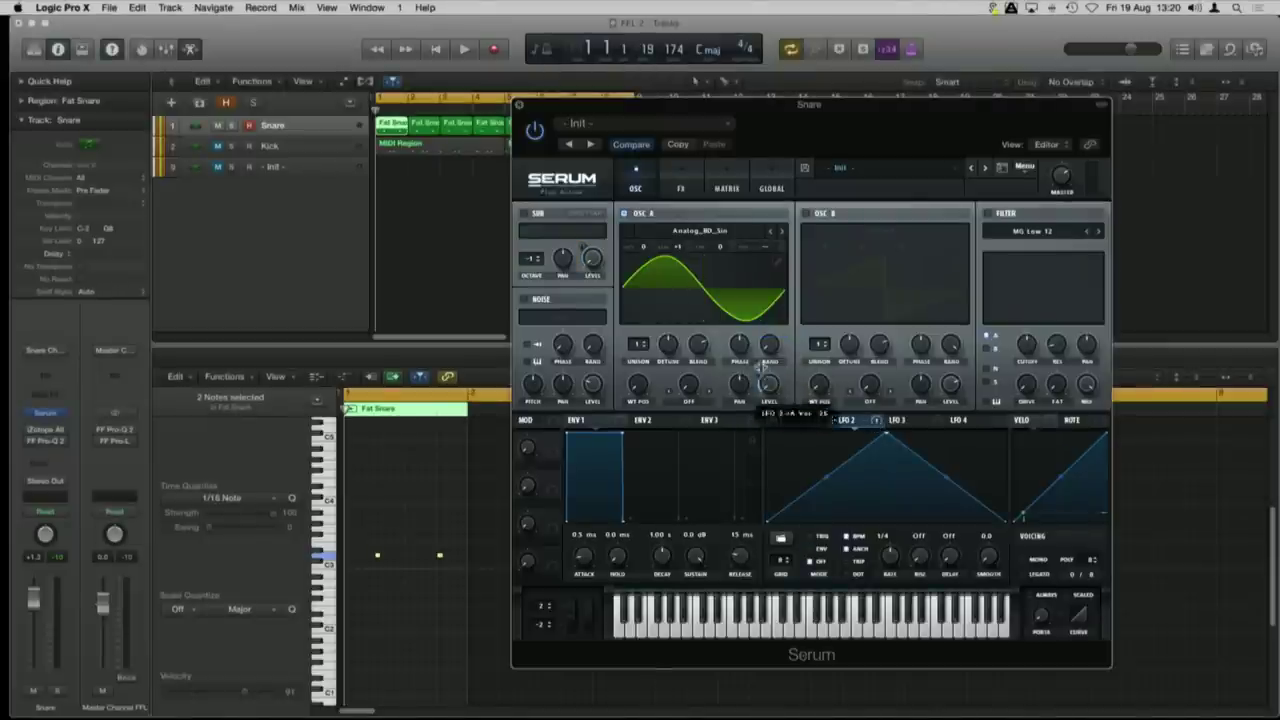
{"action": "left_click_drag", "start_coordinate": [885, 437], "coordinate": [740, 420]}
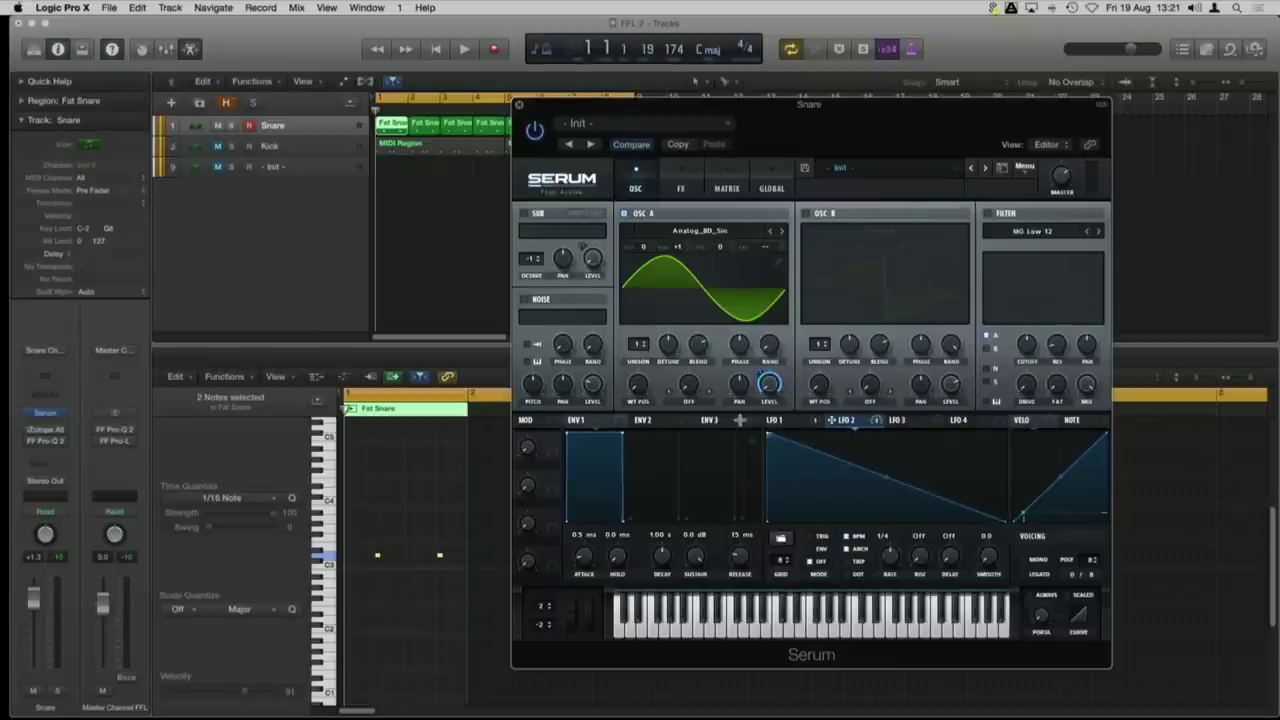
{"action": "left_click_drag", "start_coordinate": [884, 478], "coordinate": [882, 493]}
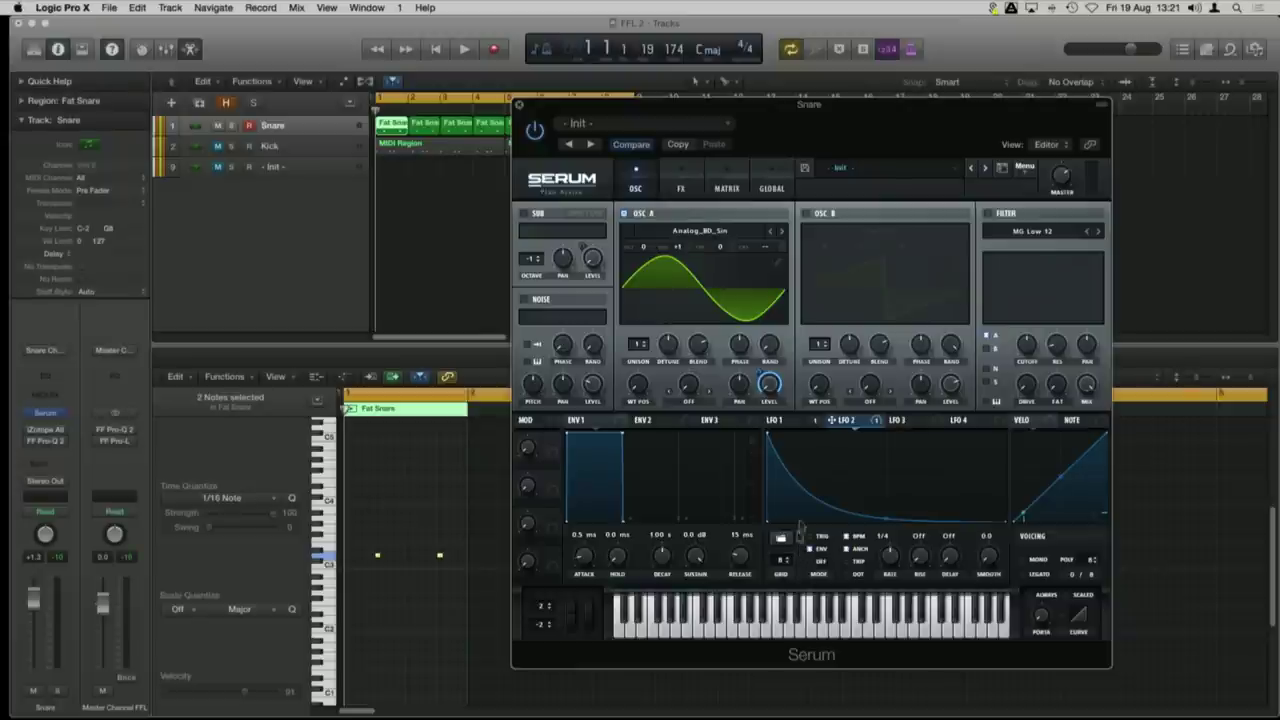
Step: Set envelope 1's release to 1.46 s and refine LFO 2's decay curve while auditioning the snare loop
{"action": "key", "text": "space"}
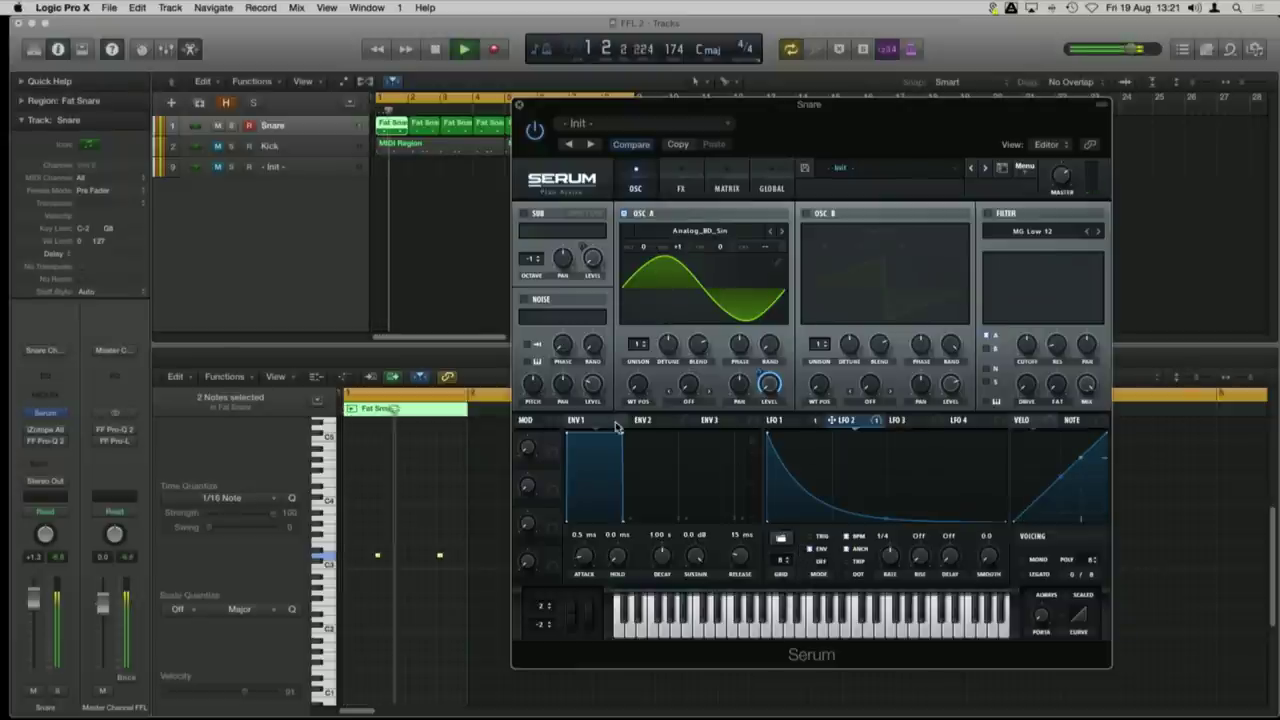
{"action": "key", "text": "space"}
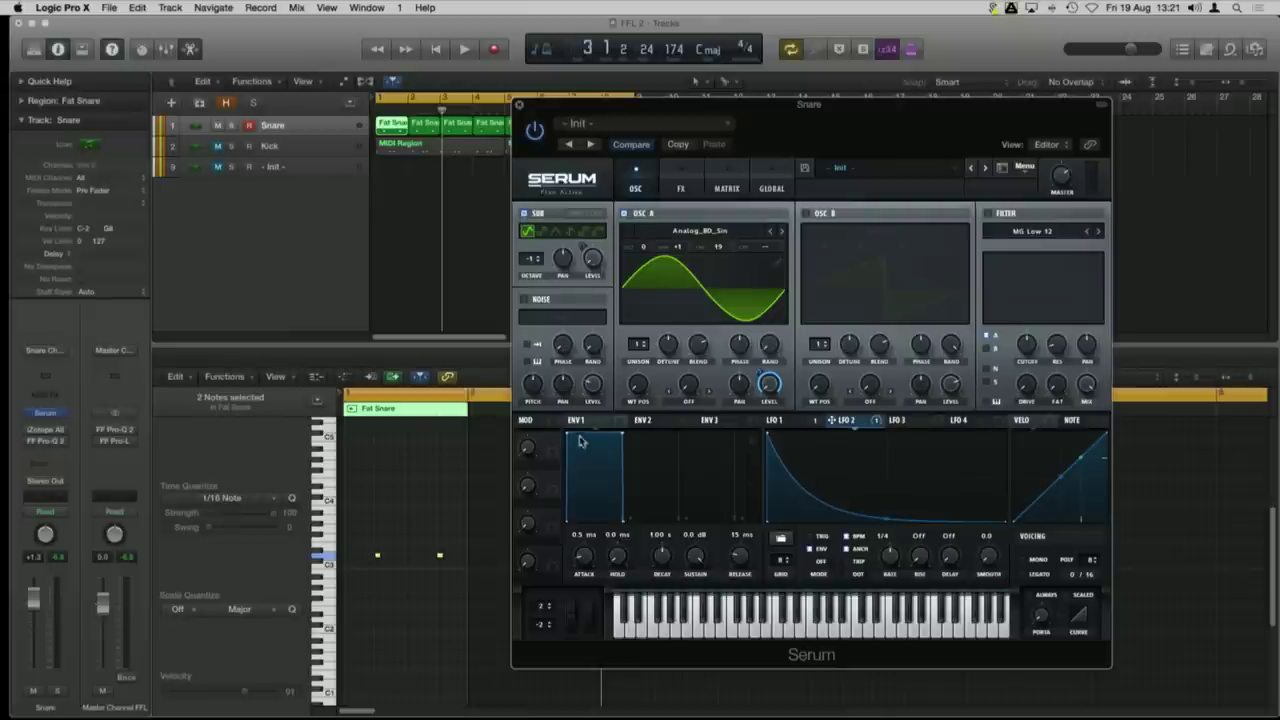
{"action": "key", "text": "space"}
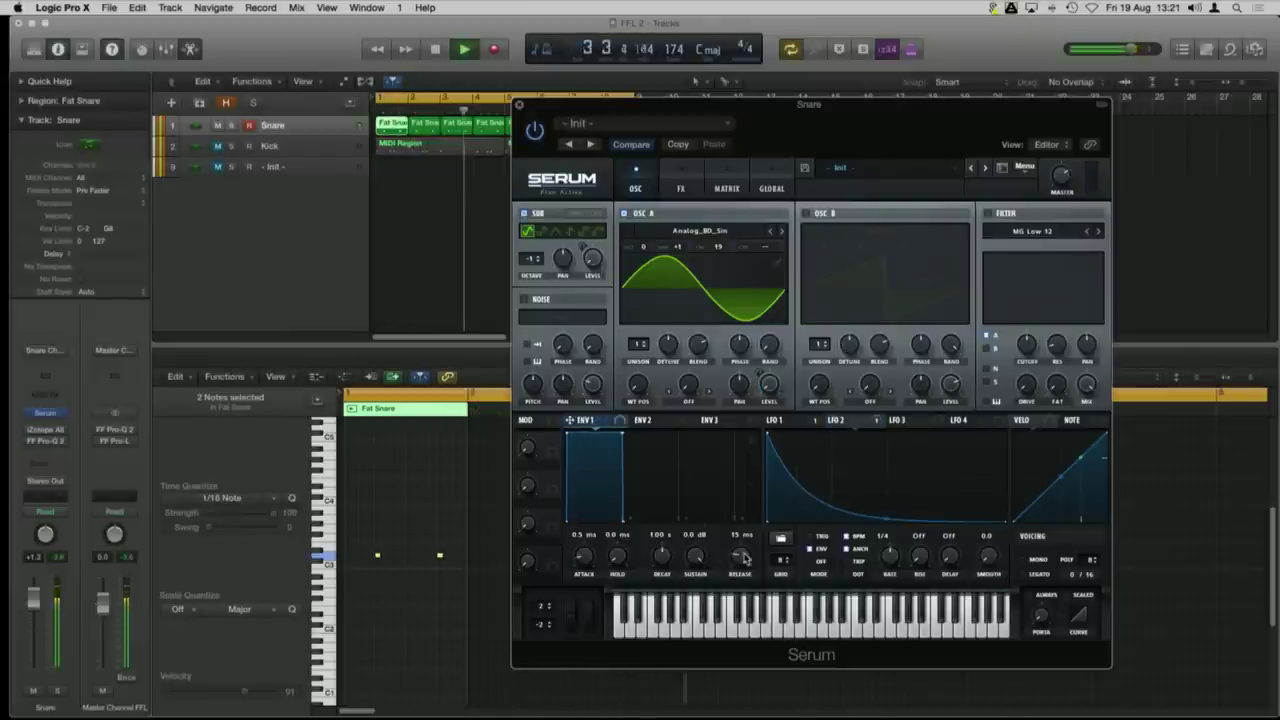
{"action": "key", "text": "space"}
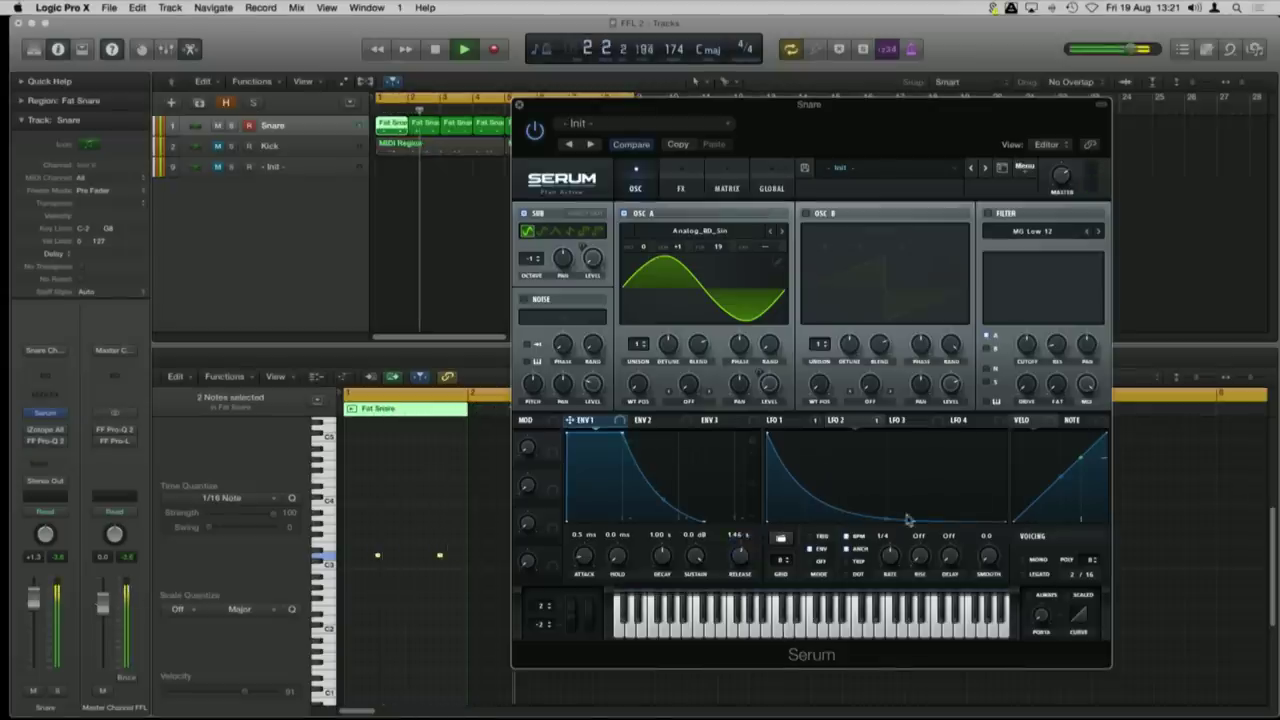
{"action": "mouse_move", "coordinate": [893, 519]}
{"action": "left_mouse_down"}
{"action": "mouse_move", "coordinate": [891, 492]}
{"action": "mouse_move", "coordinate": [888, 519]}
{"action": "left_mouse_up"}
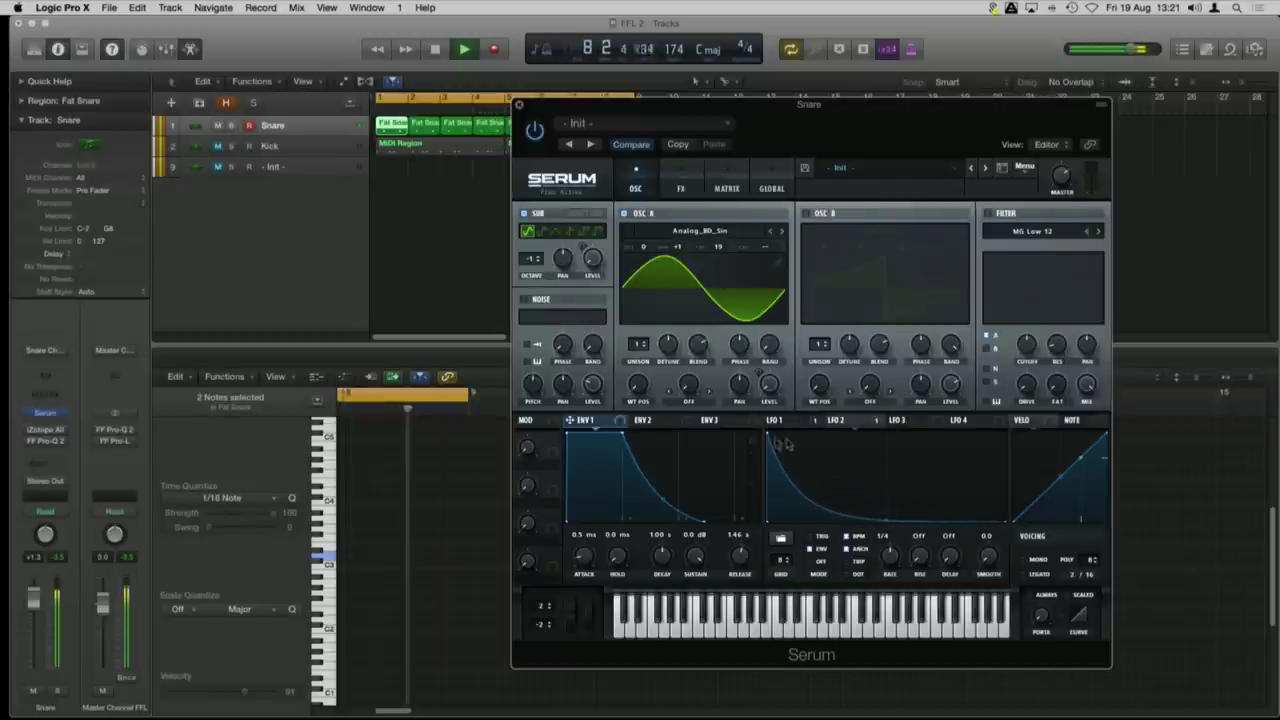
{"action": "key", "text": "space"}
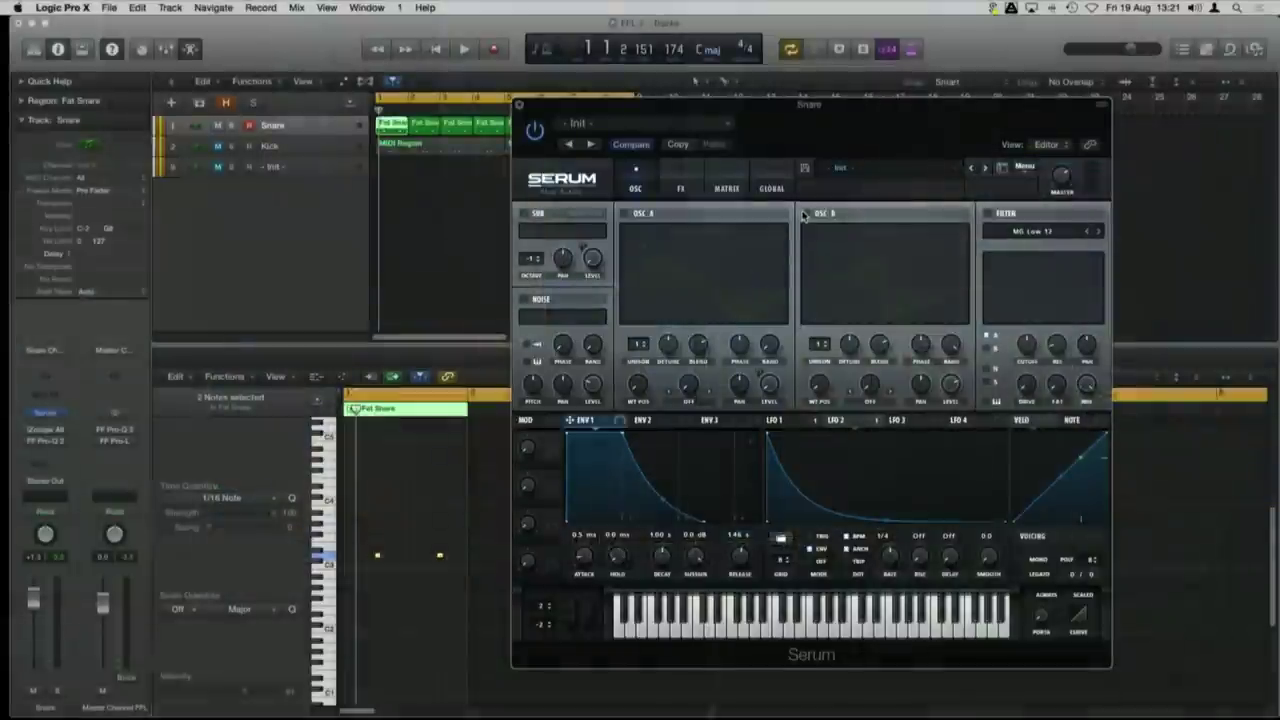
Step: Enable oscillator B and load the Dist 8bit Fwap wavetable into it
{"action": "left_click", "coordinate": [805, 213]}
{"action": "left_click", "coordinate": [899, 231]}
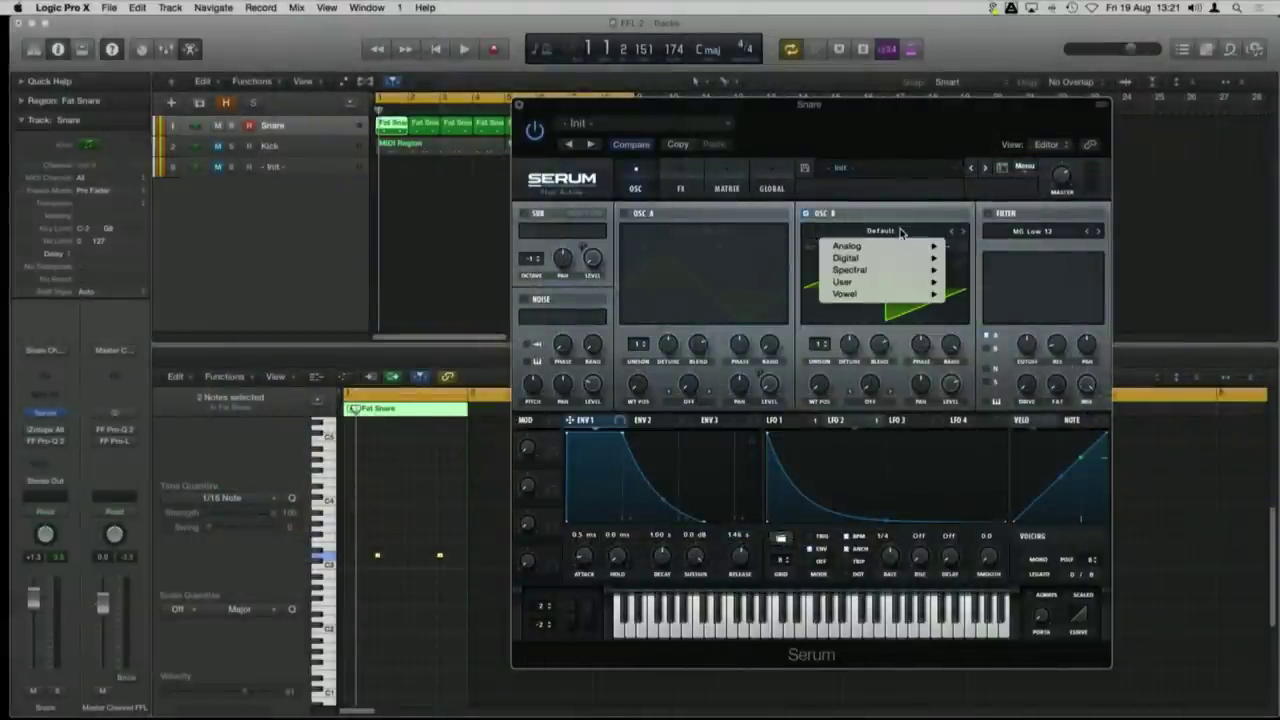
{"action": "left_click", "coordinate": [869, 240]}
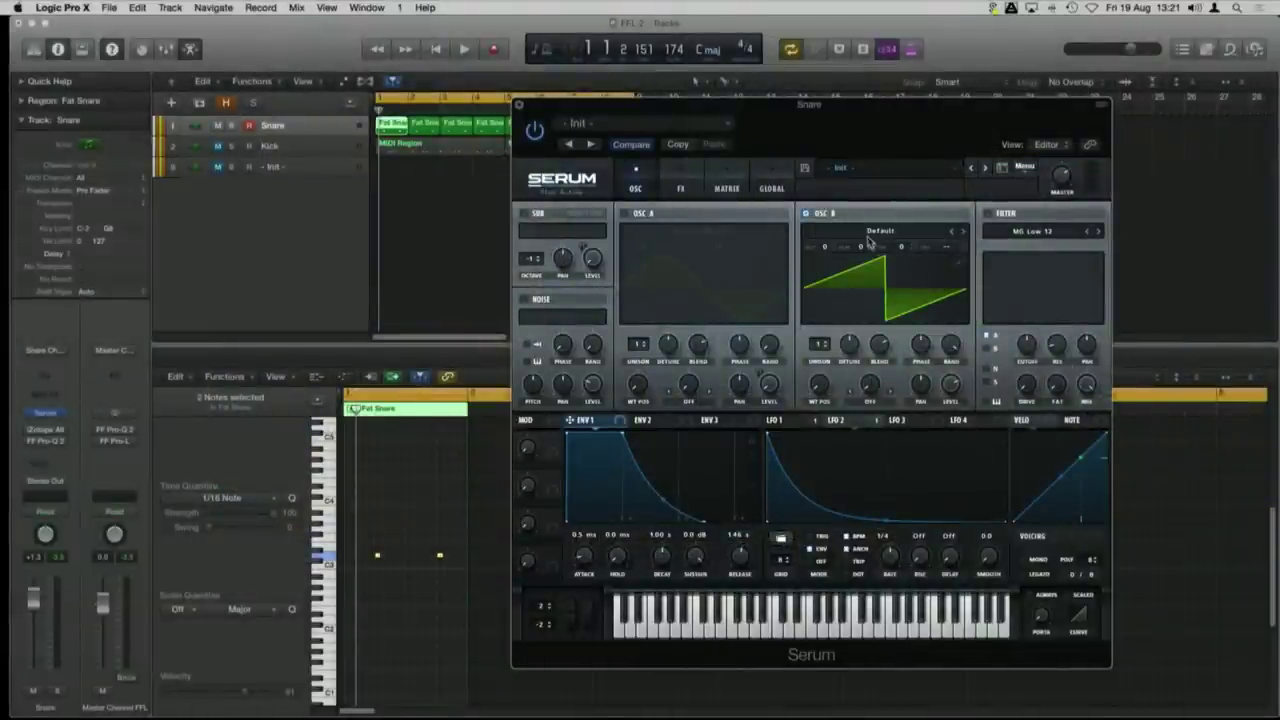
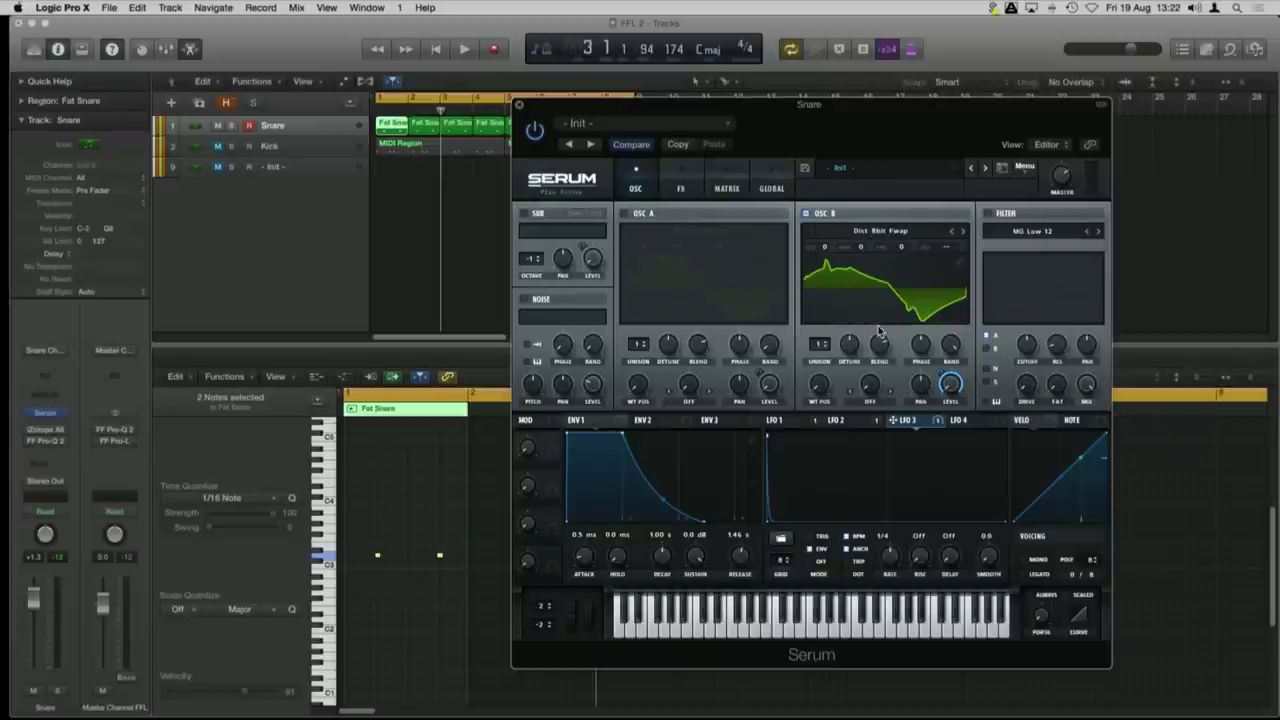
Step: Set oscillator B's warp mode to FM (from A)
{"action": "left_click", "coordinate": [870, 401]}
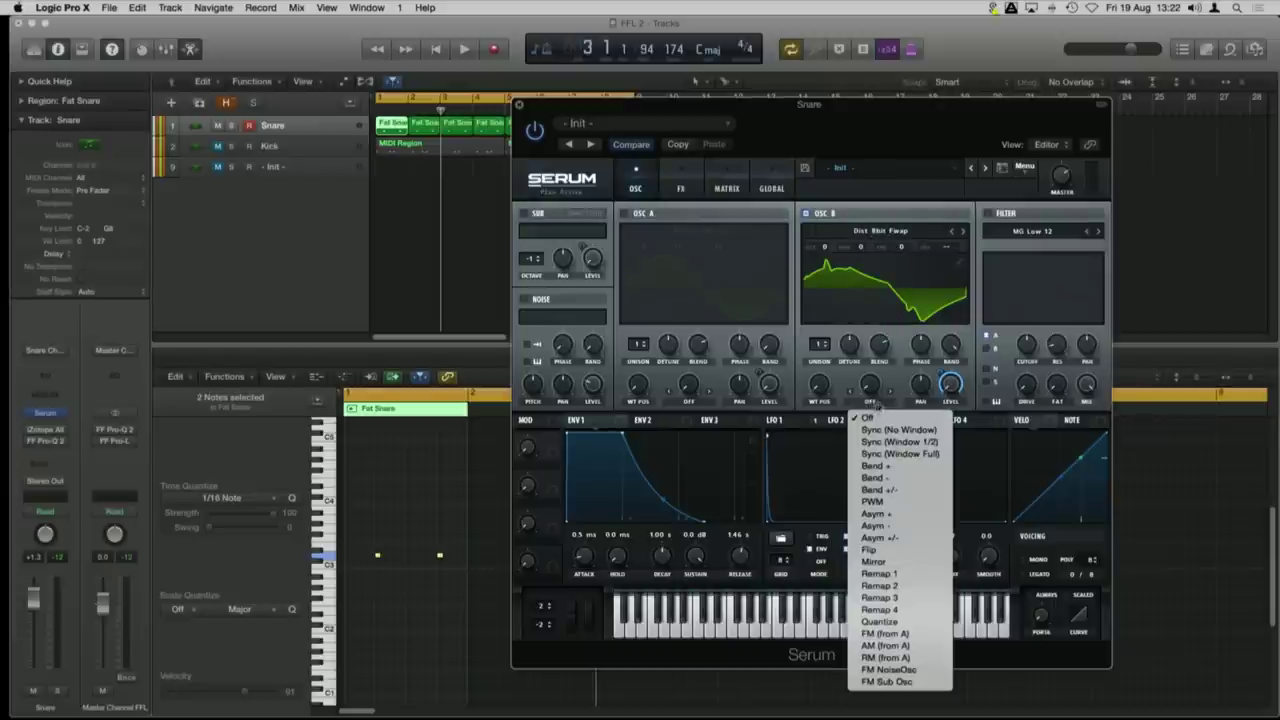
{"action": "left_click", "coordinate": [885, 386]}
{"action": "left_click", "coordinate": [869, 403]}
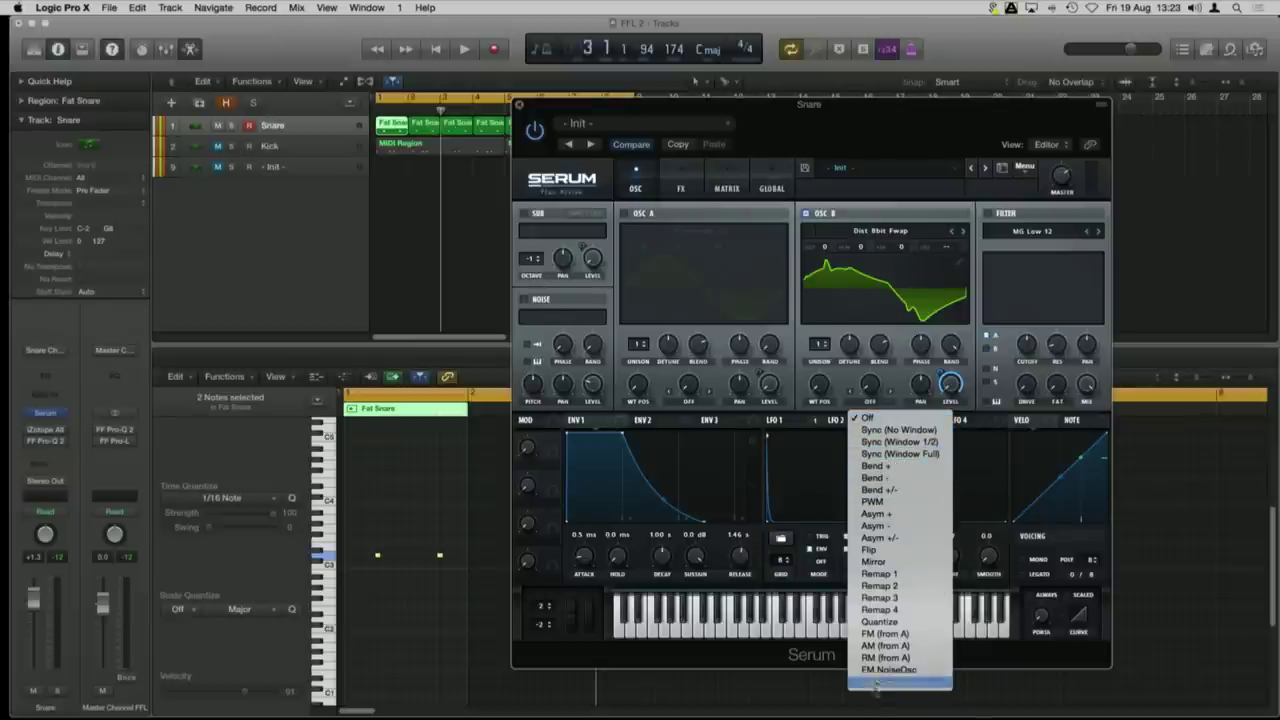
{"action": "left_click", "coordinate": [905, 635]}
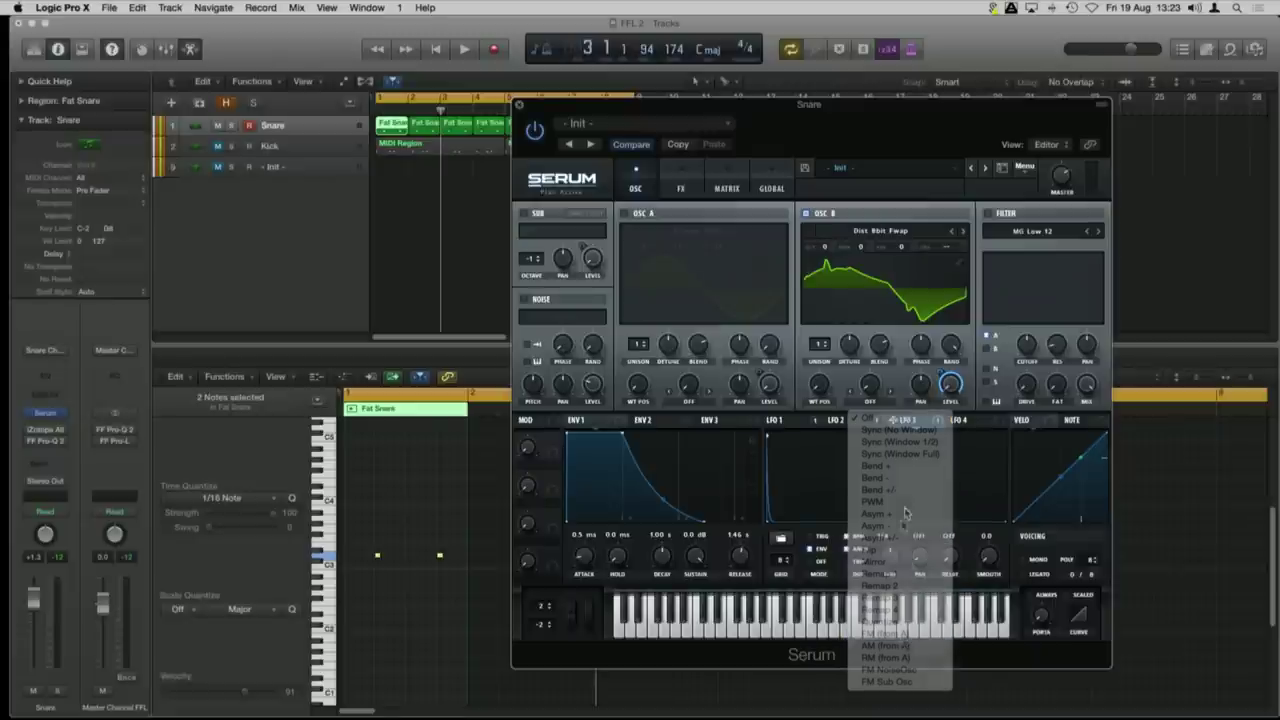
{"action": "left_click", "coordinate": [872, 401]}
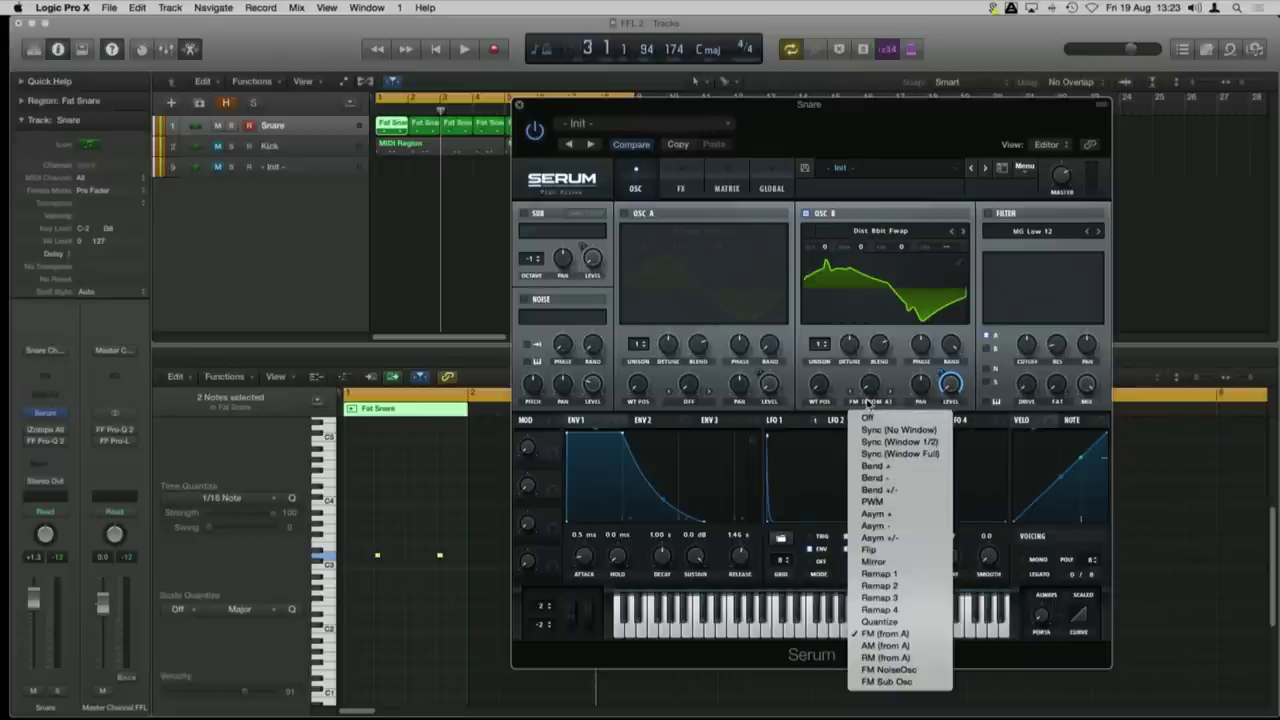
{"action": "left_click", "coordinate": [878, 635]}
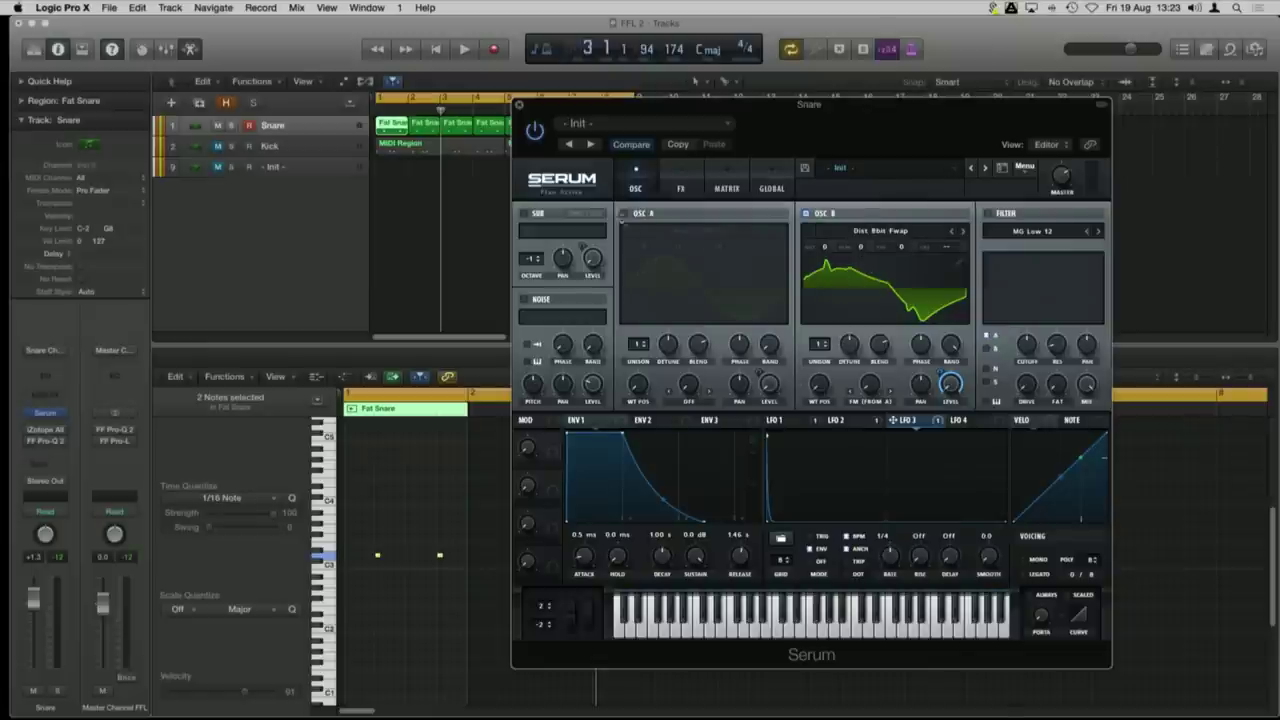
Step: Try out oscillator B's FM amount, and switch oscillator A and the sub oscillator back on
{"action": "mouse_move", "coordinate": [870, 386]}
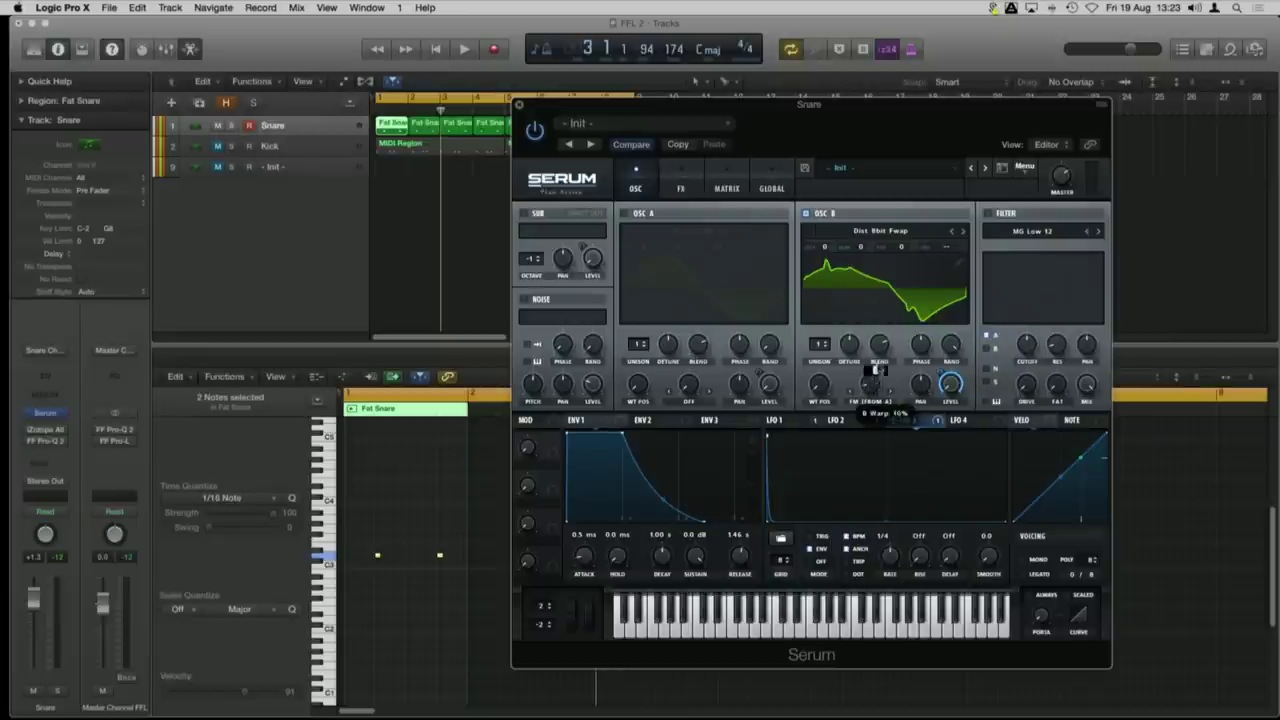
{"action": "left_click_drag", "start_coordinate": [875, 370], "coordinate": [880, 366]}
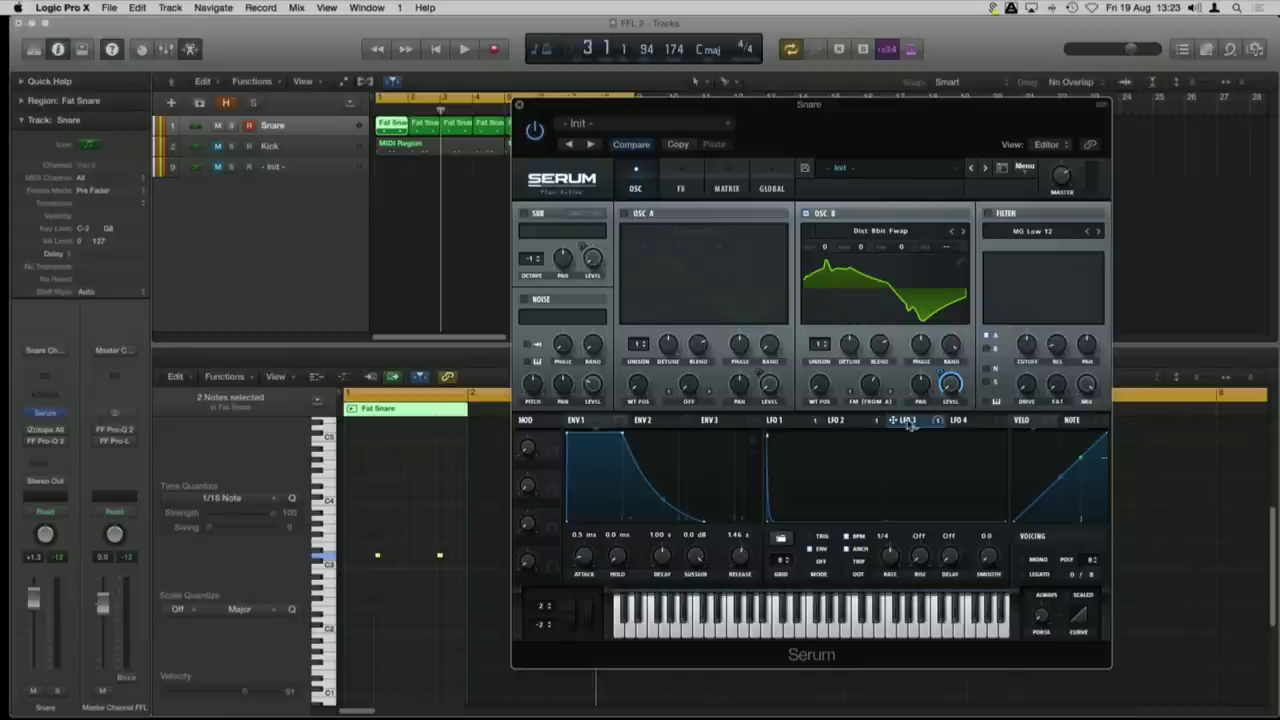
{"action": "left_click_drag", "start_coordinate": [908, 421], "coordinate": [703, 268]}
{"action": "left_click", "coordinate": [625, 214]}
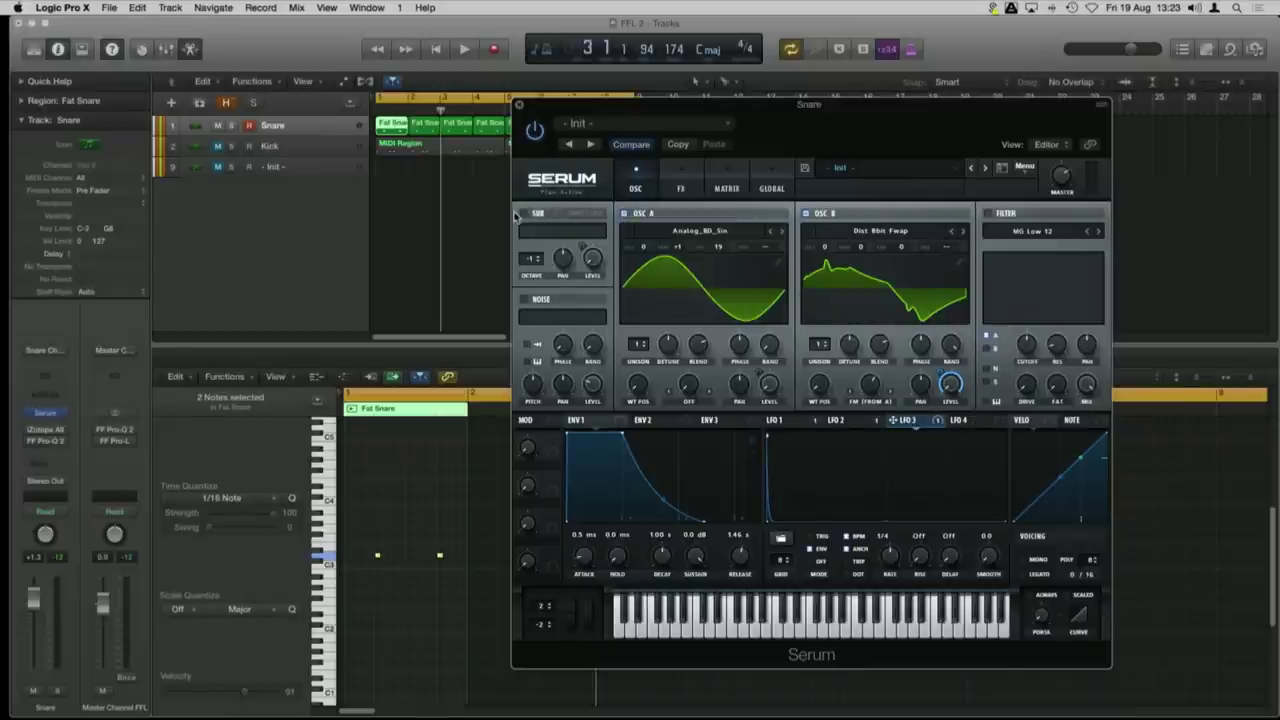
{"action": "left_click", "coordinate": [522, 214]}
Step: Audition different FM amounts on oscillator B over the loop, and assign LFO 4 to that warp amount
{"action": "key", "text": "space"}
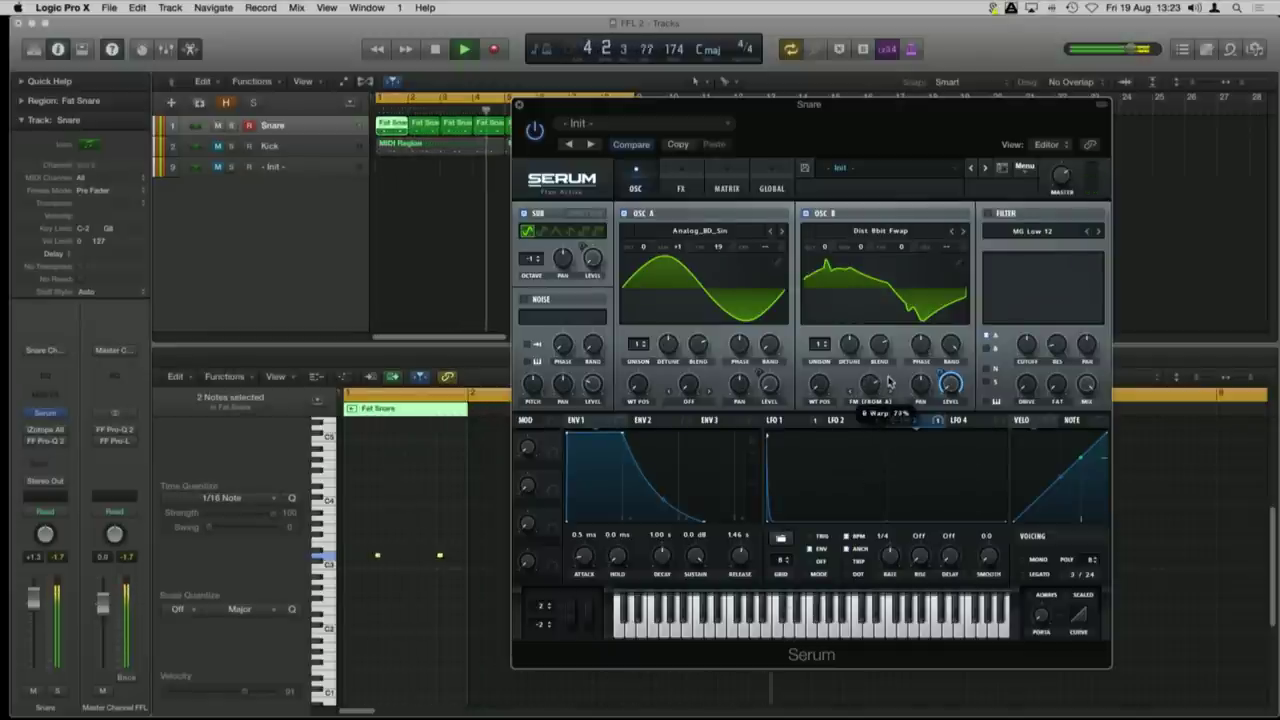
{"action": "left_click_drag", "start_coordinate": [893, 367], "coordinate": [888, 395]}
{"action": "key", "text": "space"}
{"action": "left_click", "coordinate": [963, 420]}
{"action": "mouse_move", "coordinate": [954, 420]}
{"action": "left_mouse_down"}
{"action": "mouse_move", "coordinate": [886, 412]}
{"action": "mouse_move", "coordinate": [870, 396]}
{"action": "left_mouse_up"}
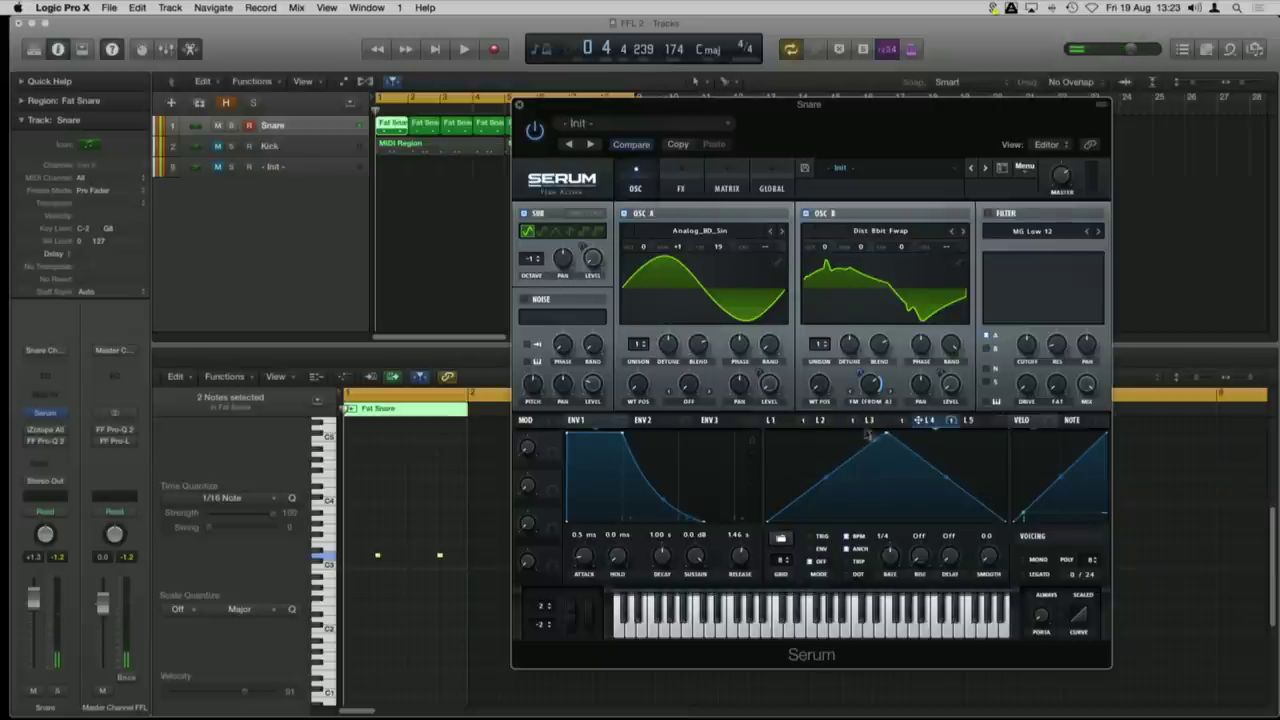
{"action": "double_click", "coordinate": [885, 437]}
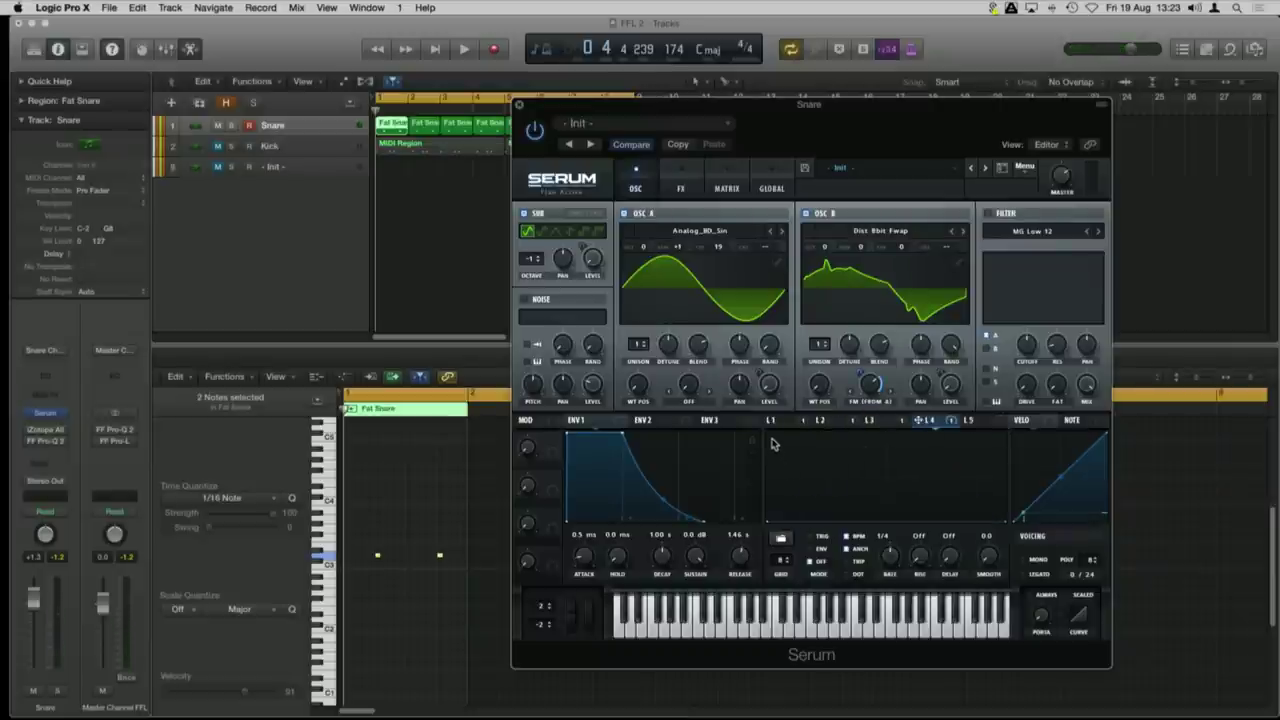
{"action": "double_click", "coordinate": [771, 442]}
{"action": "left_click_drag", "start_coordinate": [890, 487], "coordinate": [880, 523]}
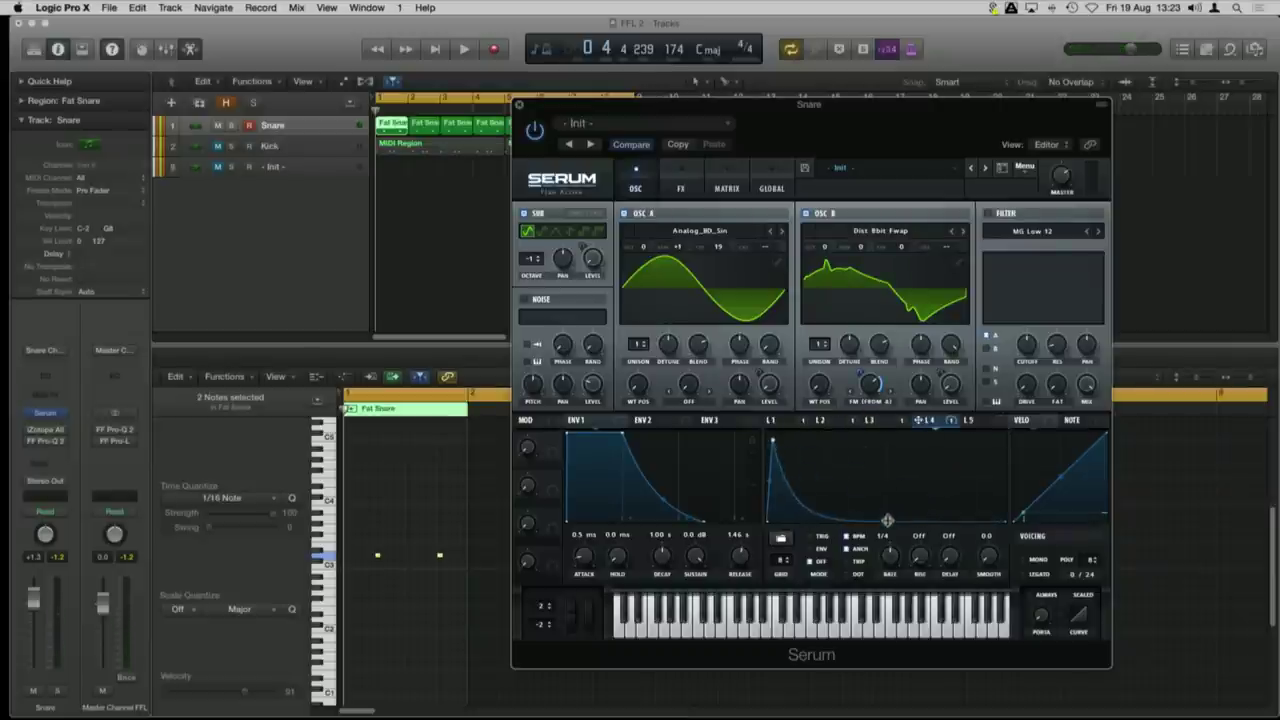
{"action": "left_click", "coordinate": [776, 449]}
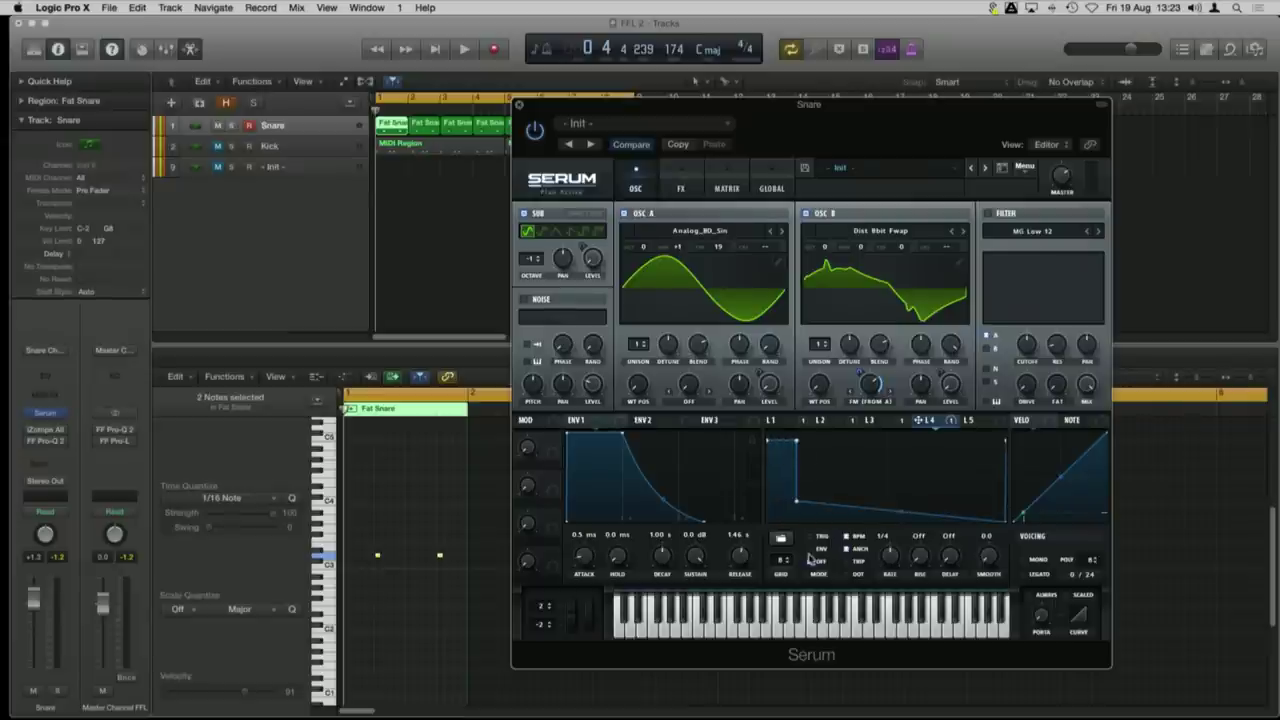
Step: Load the flat 0 shape into LFO 4, bend it into a steep decay, and reapply it to oscillator B's FM amount during playback
{"action": "left_click", "coordinate": [784, 537]}
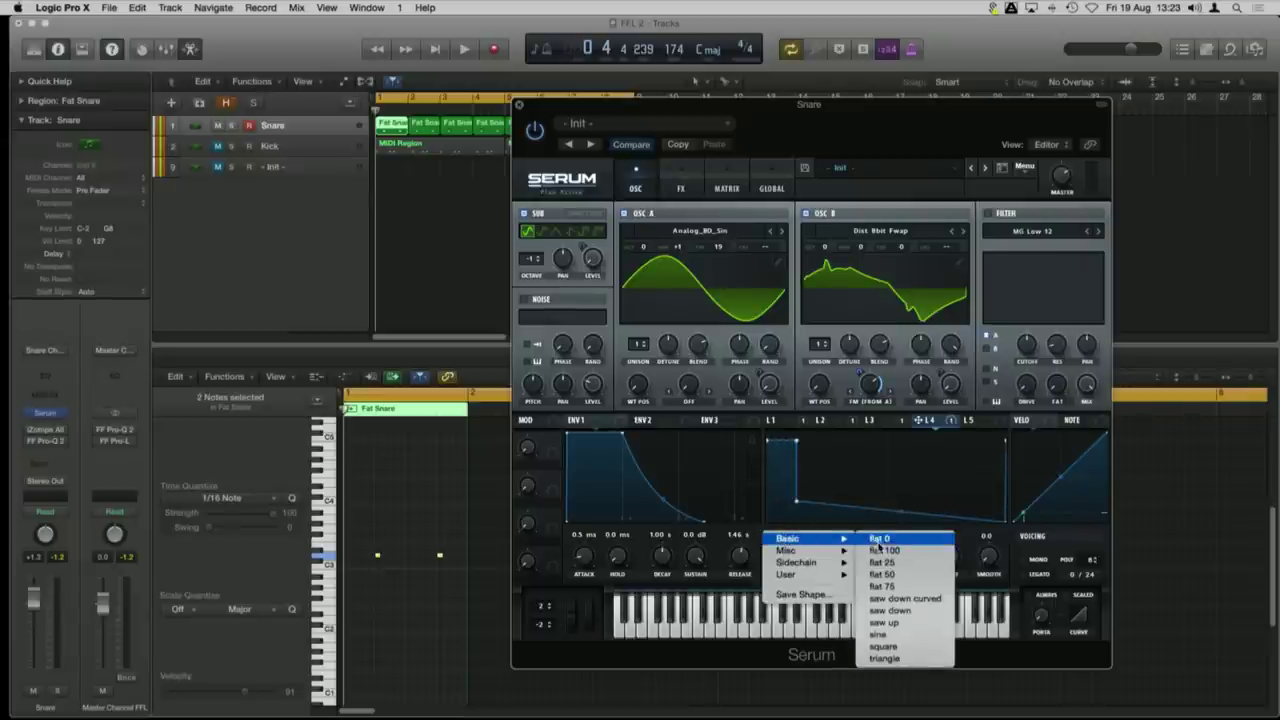
{"action": "left_click", "coordinate": [876, 538]}
{"action": "left_click_drag", "start_coordinate": [768, 437], "coordinate": [768, 436]}
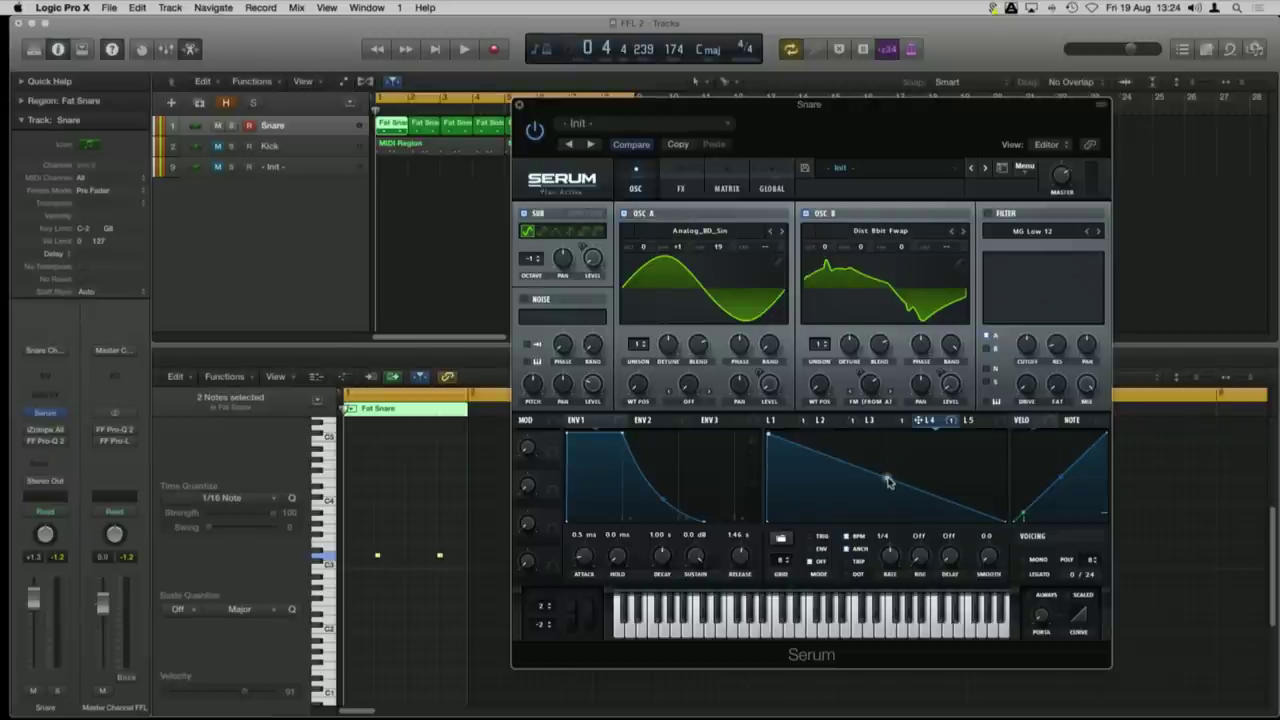
{"action": "left_click_drag", "start_coordinate": [888, 481], "coordinate": [885, 521]}
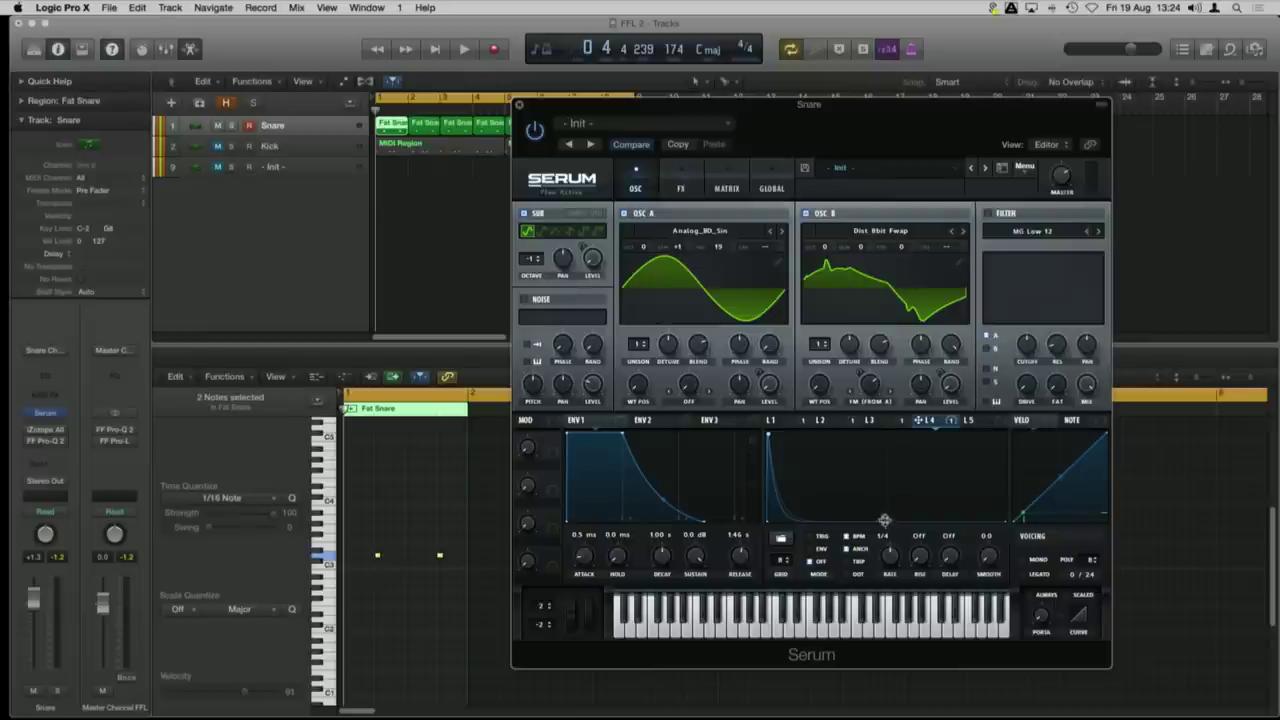
{"action": "key", "text": "space"}
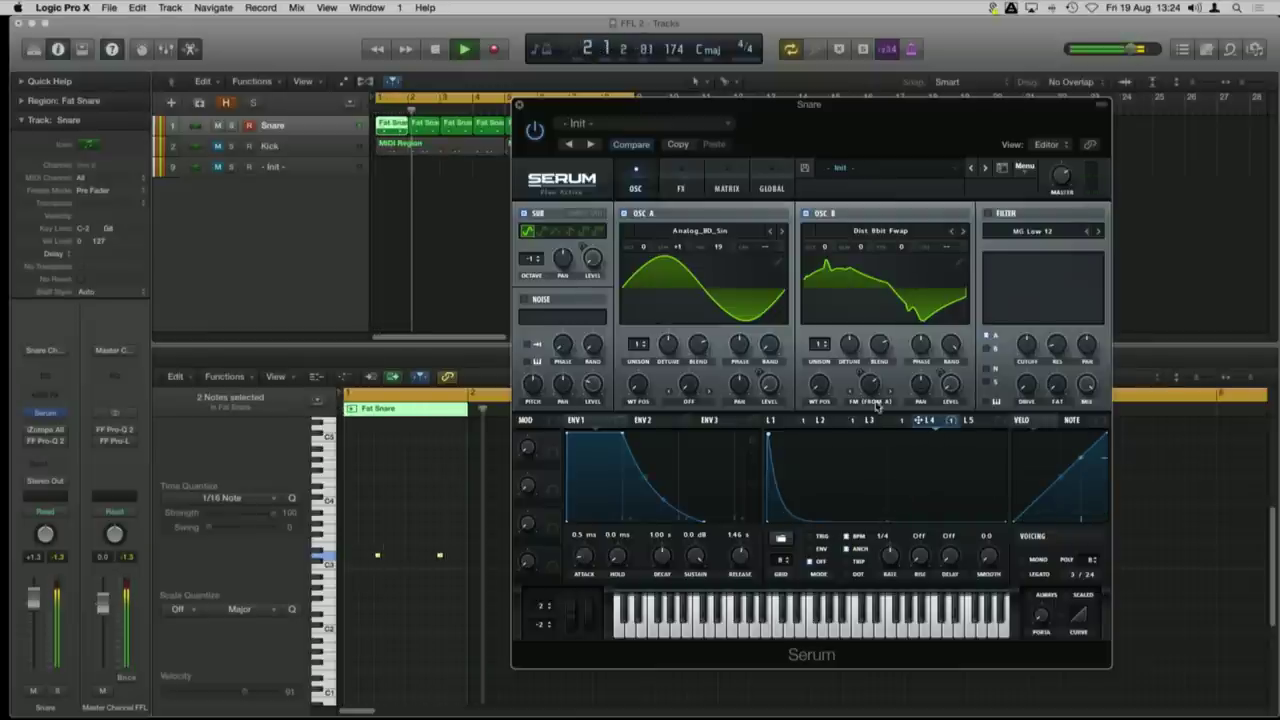
{"action": "left_click_drag", "start_coordinate": [928, 421], "coordinate": [872, 385]}
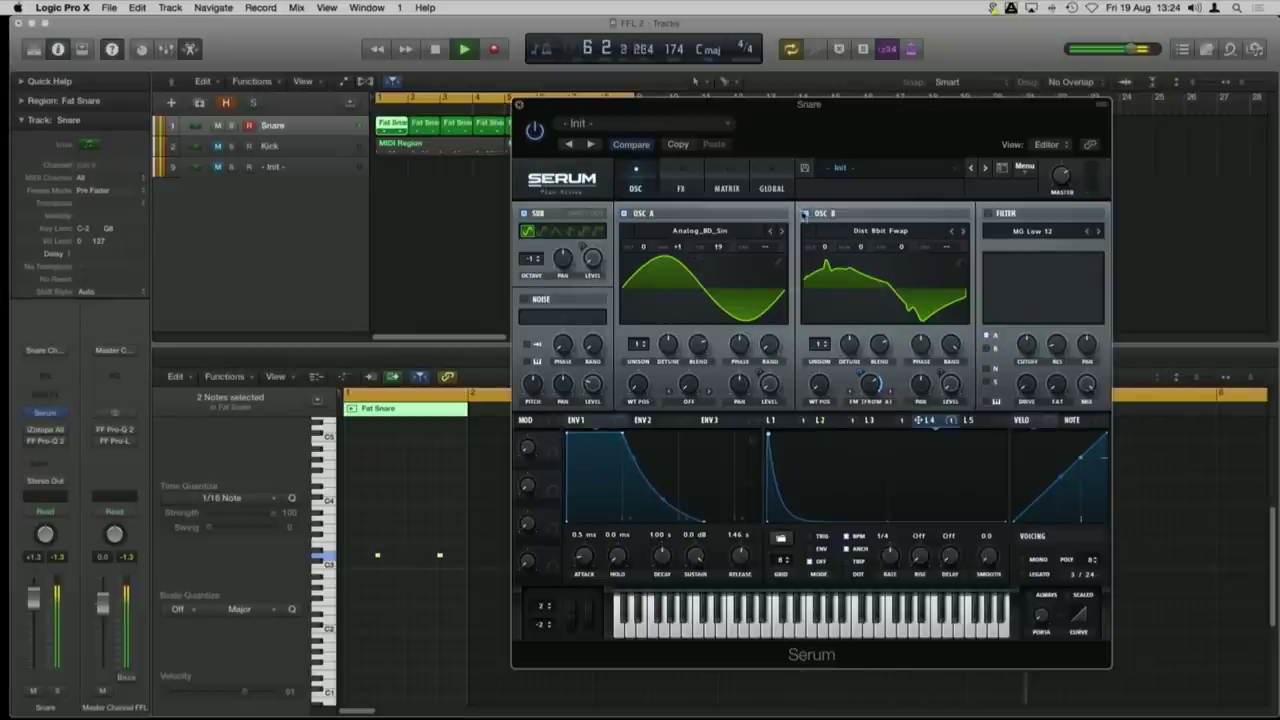
Step: Compare the loop with oscillator B off and on, and set its wavetable position to about 131
{"action": "left_click", "coordinate": [806, 214]}
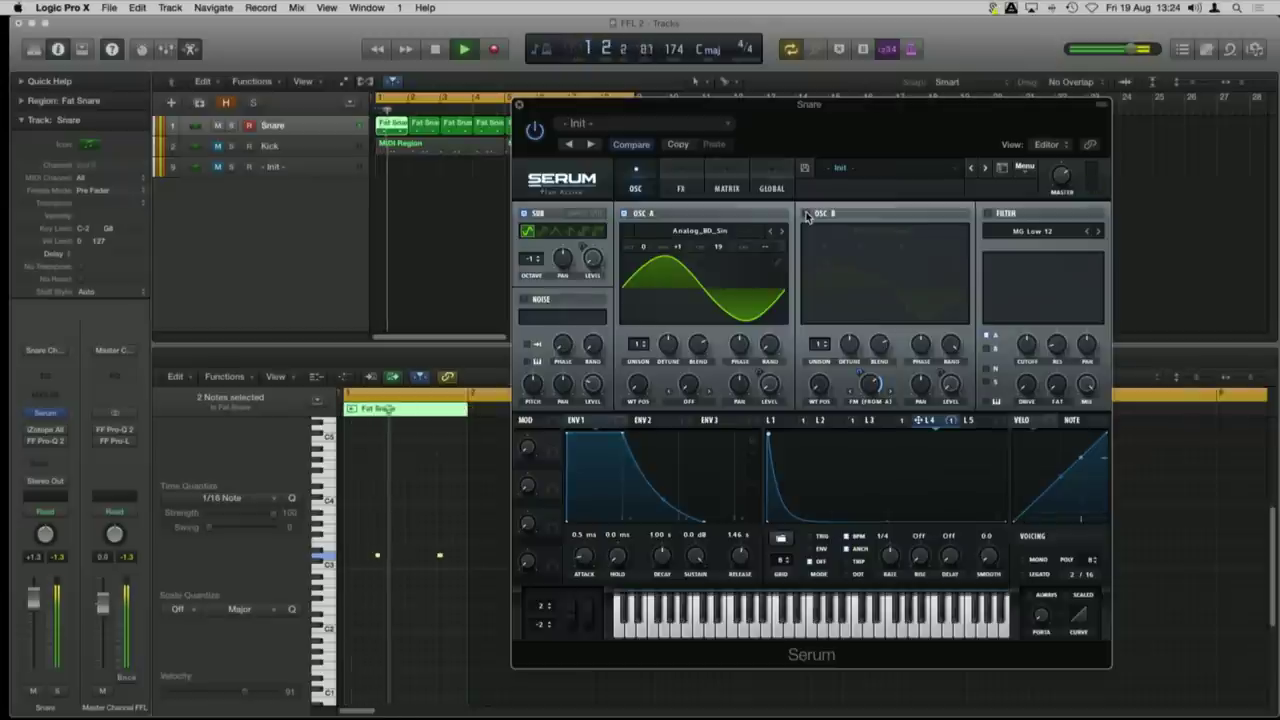
{"action": "left_click", "coordinate": [806, 214]}
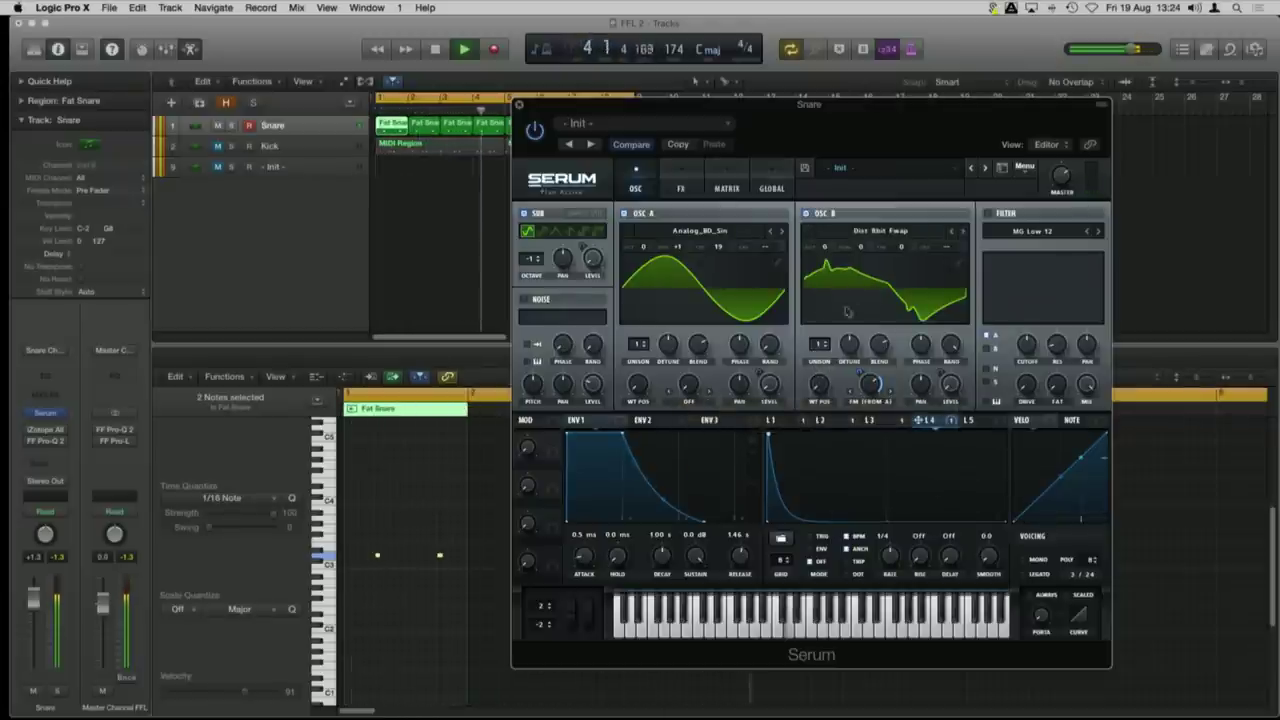
{"action": "left_click_drag", "start_coordinate": [823, 388], "coordinate": [845, 310]}
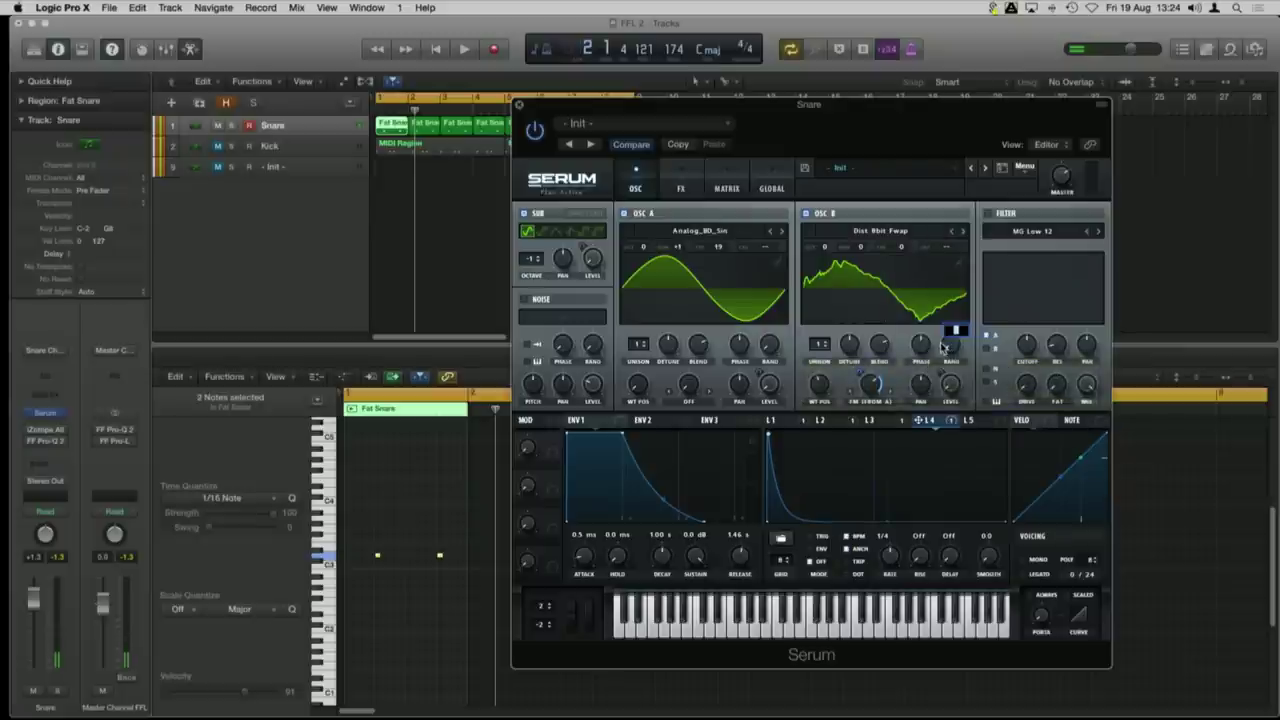
{"action": "key", "text": "space"}
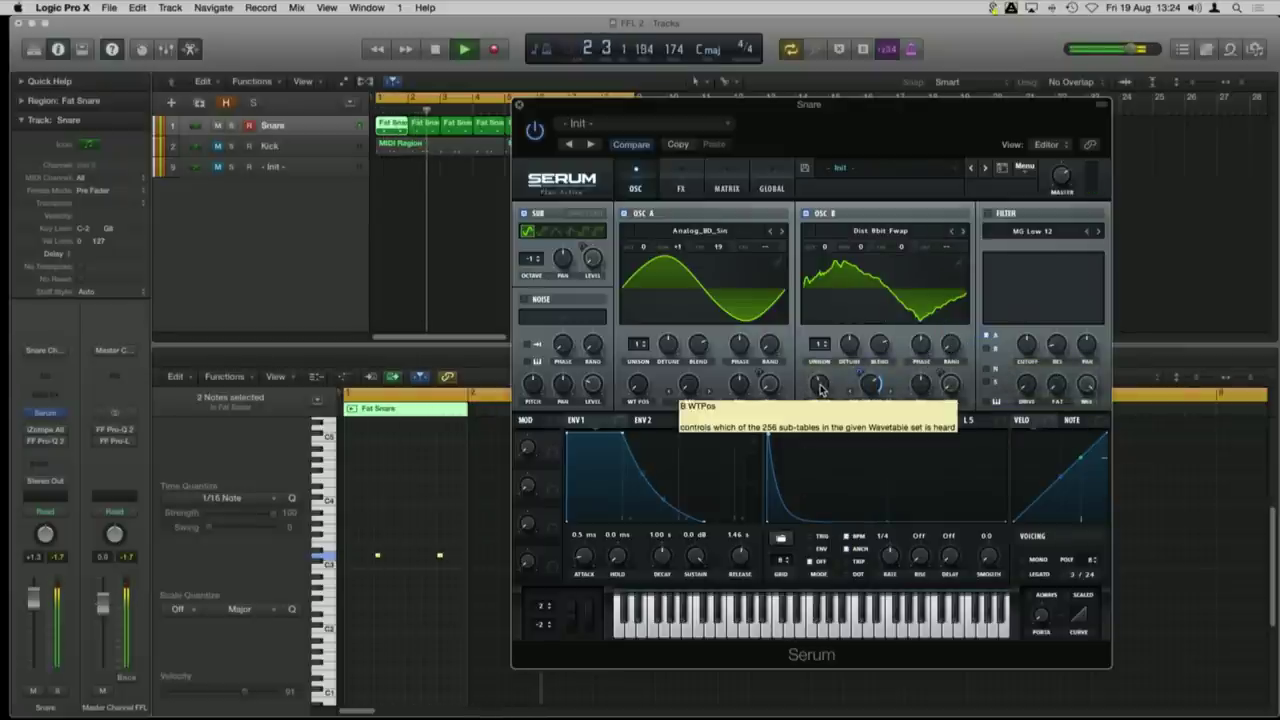
{"action": "mouse_move", "coordinate": [818, 388]}
{"action": "left_mouse_down"}
{"action": "mouse_move", "coordinate": [832, 370]}
{"action": "mouse_move", "coordinate": [832, 383]}
{"action": "left_mouse_up"}
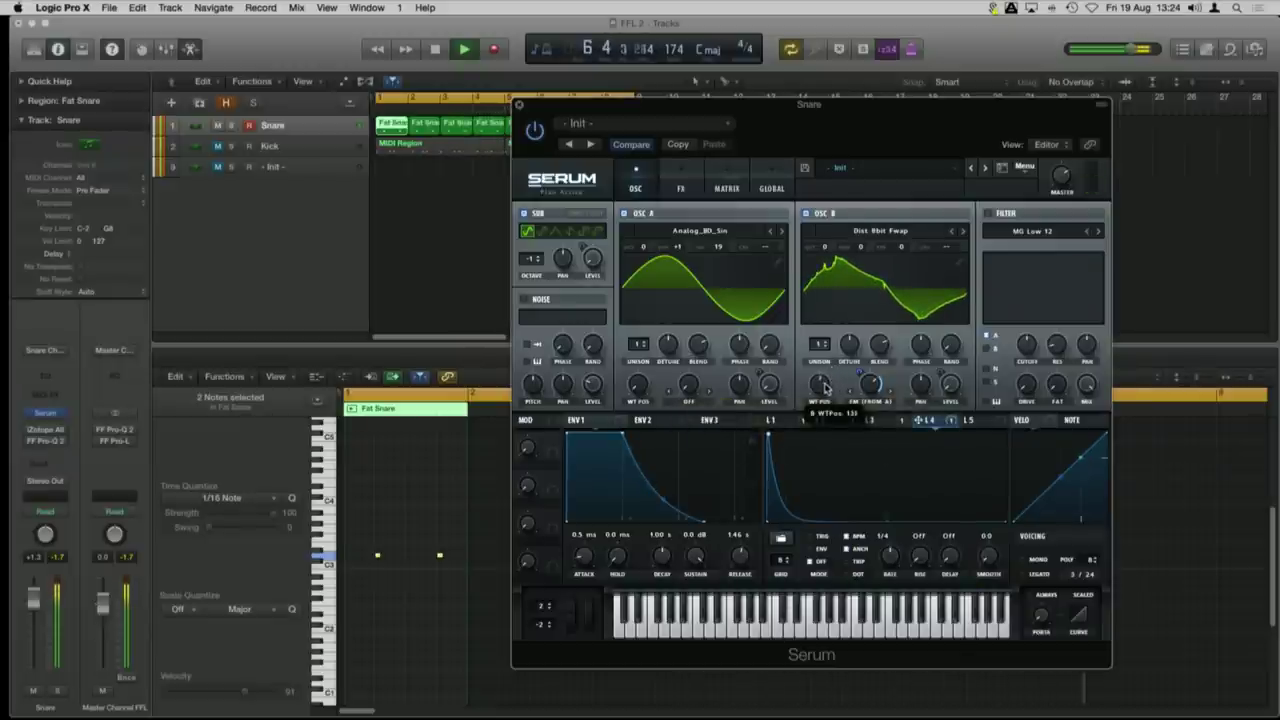
{"action": "key", "text": "space"}
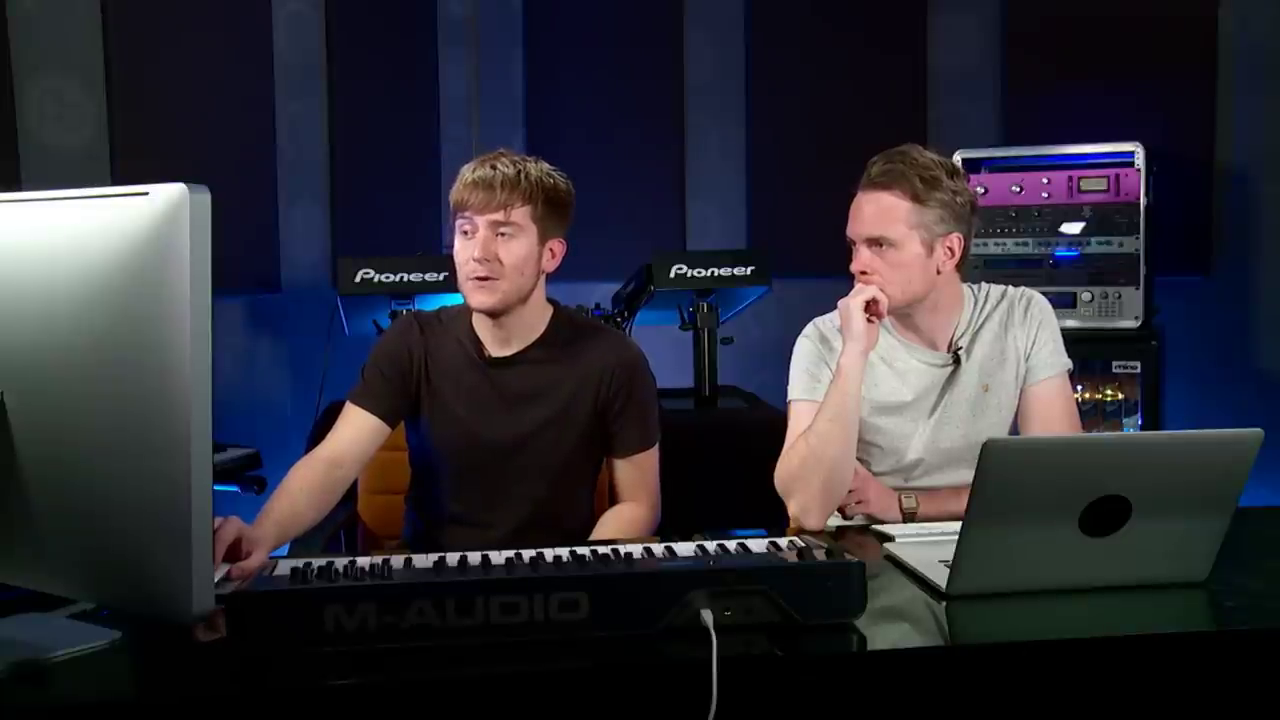
Step: Mute the sub and both oscillators, enable the noise oscillator, and load the ARP white noise from the Analog set
{"action": "left_click", "coordinate": [806, 214]}
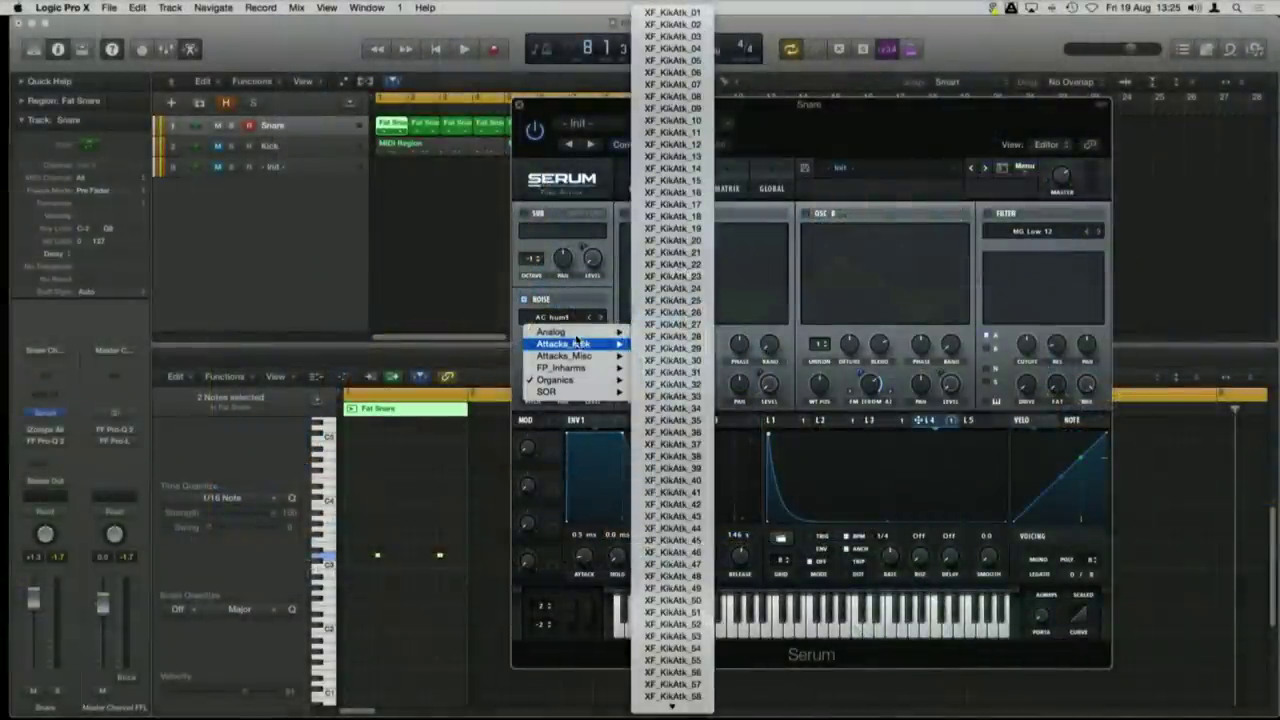
{"action": "mouse_move", "coordinate": [578, 333]}
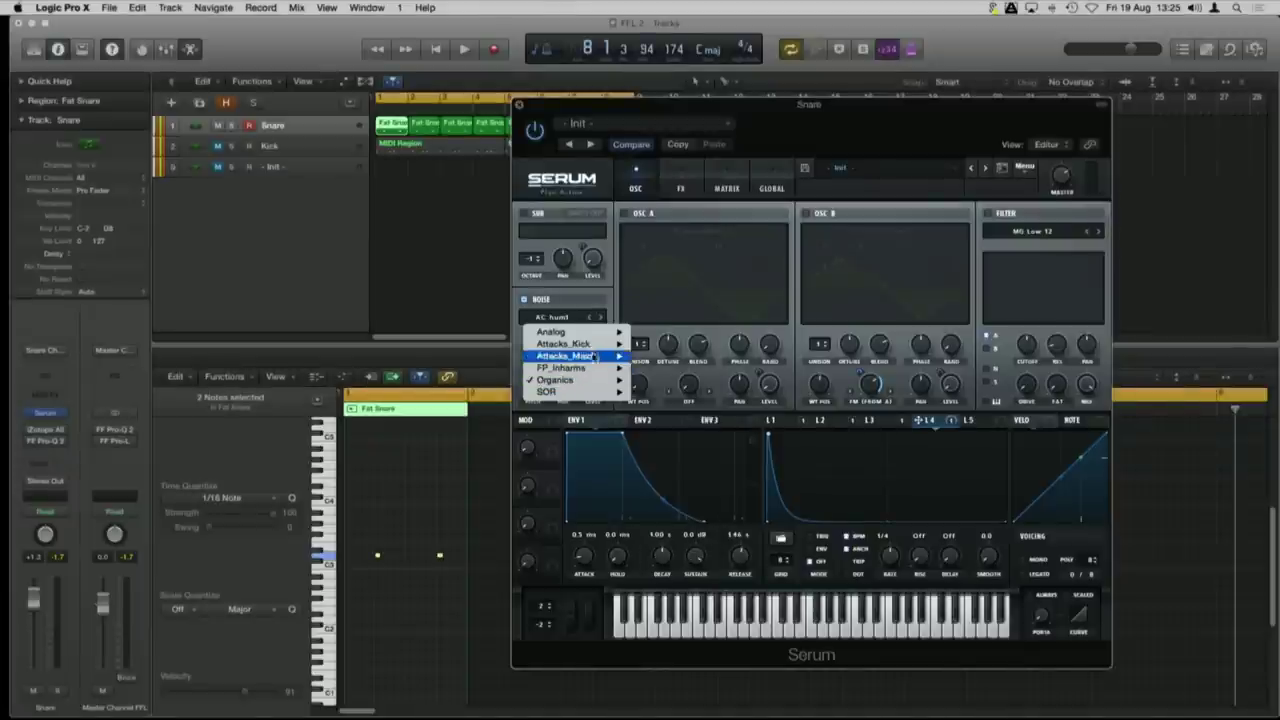
{"action": "mouse_move", "coordinate": [575, 333]}
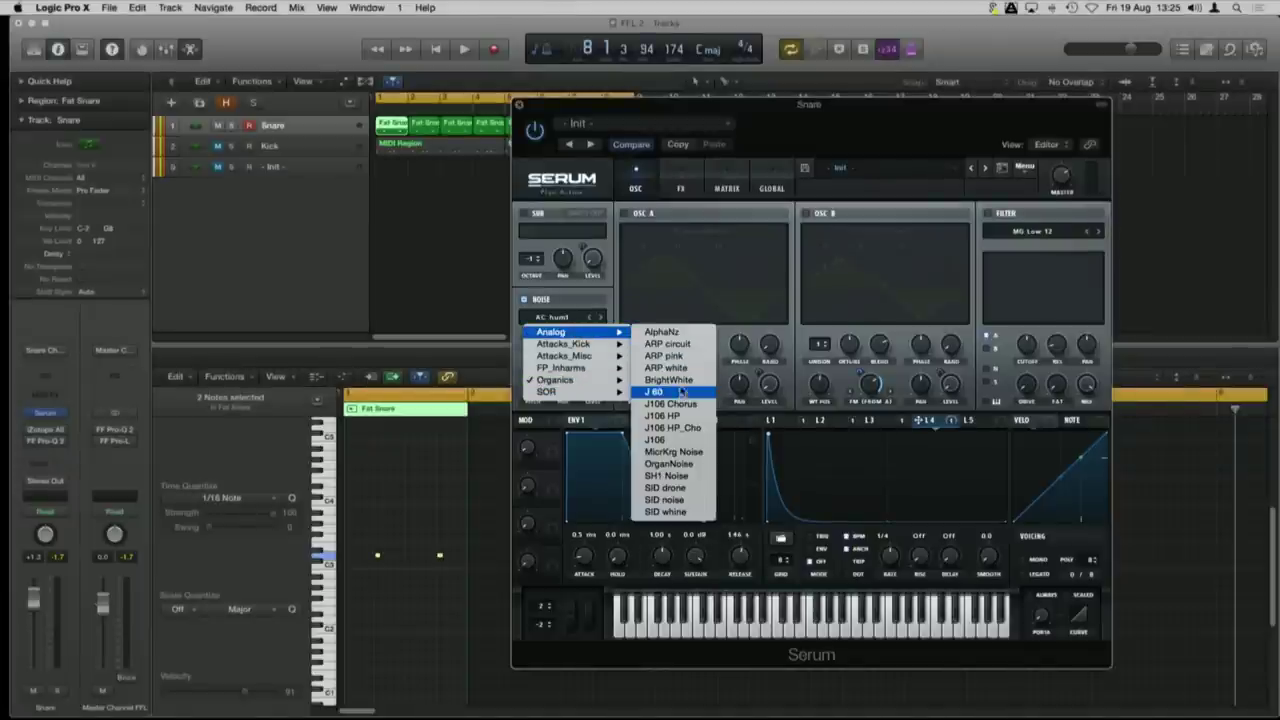
{"action": "left_click", "coordinate": [684, 370]}
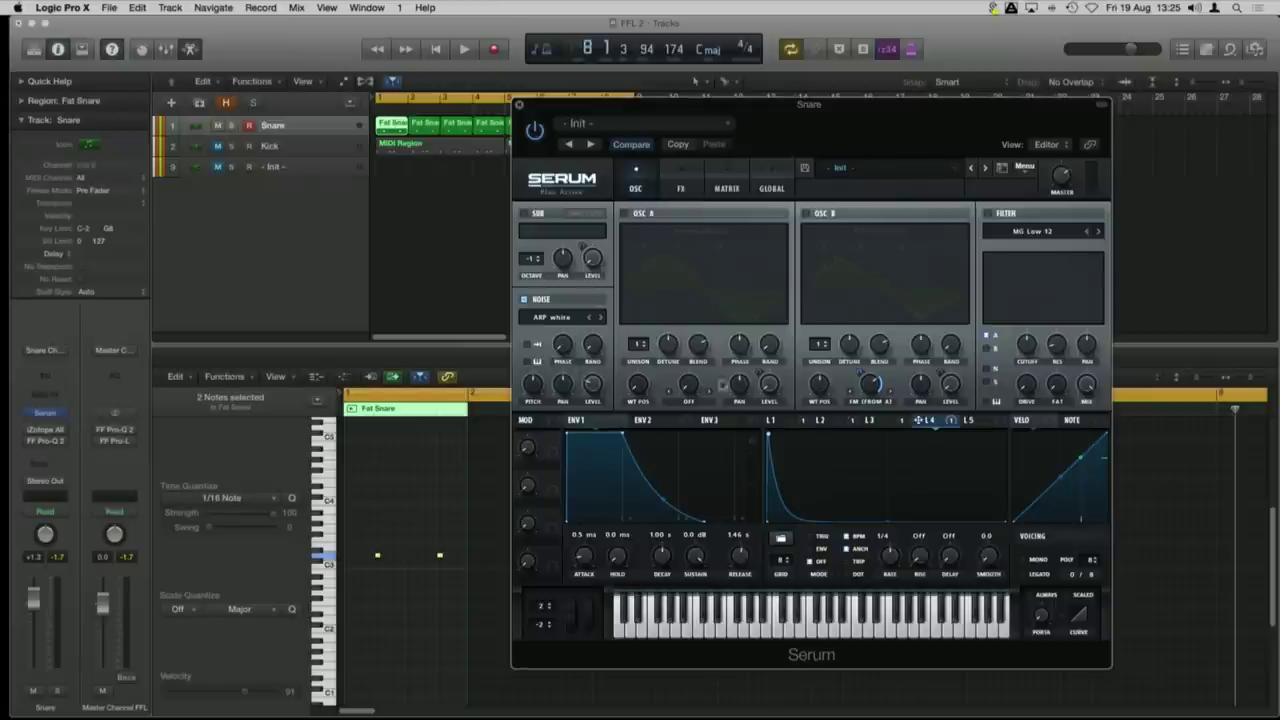
Step: Audition the noise on its own in the loop and assign LFO 5 to the noise oscillator's level
{"action": "left_click", "coordinate": [976, 424]}
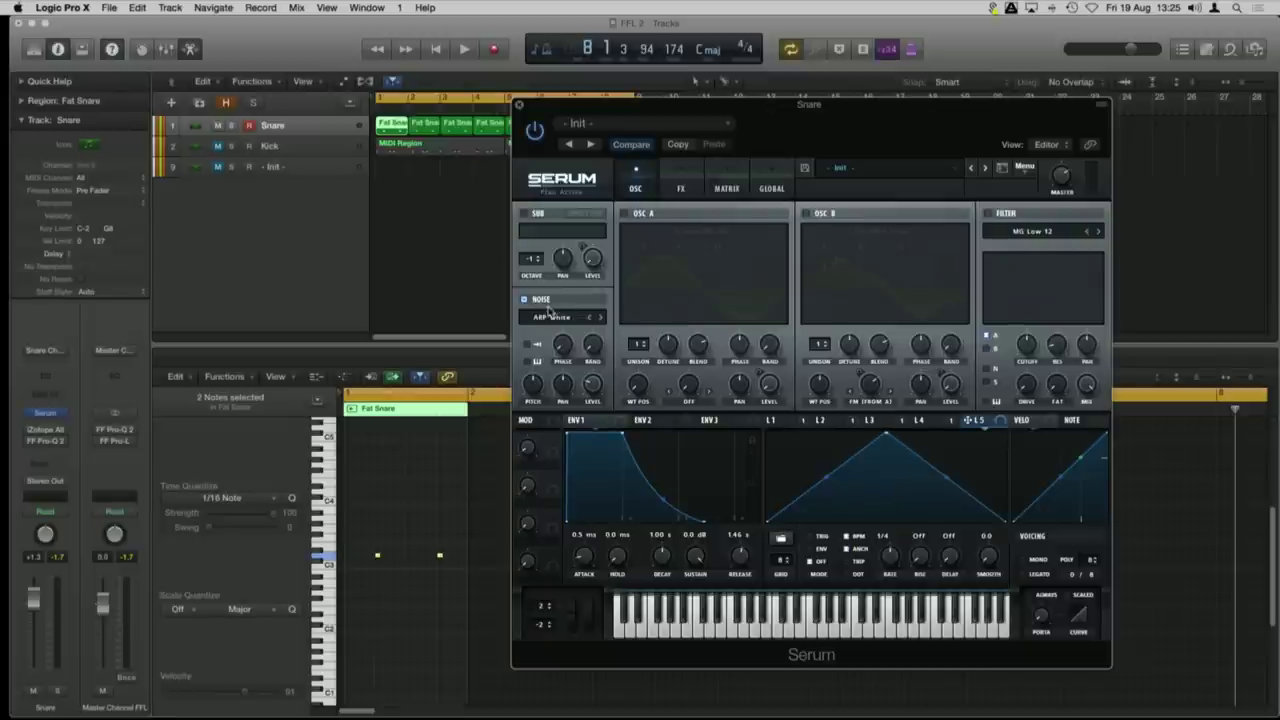
{"action": "key", "text": "space"}
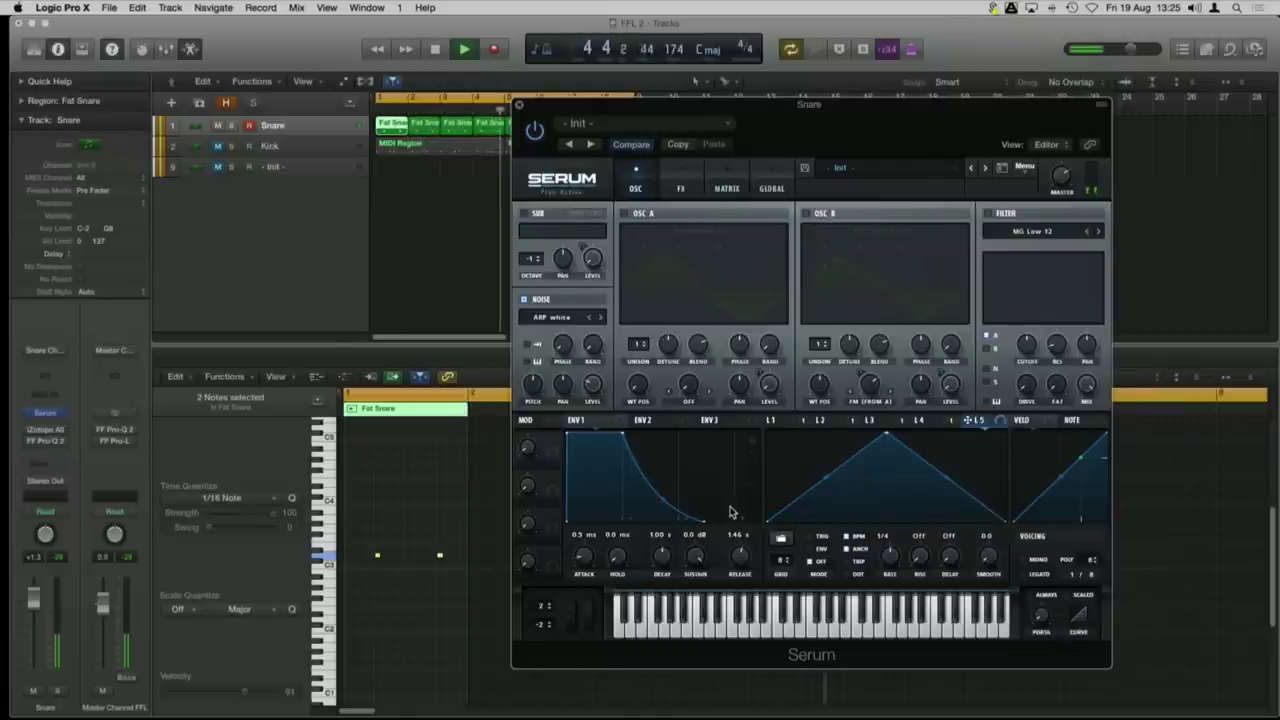
{"action": "key", "text": "space"}
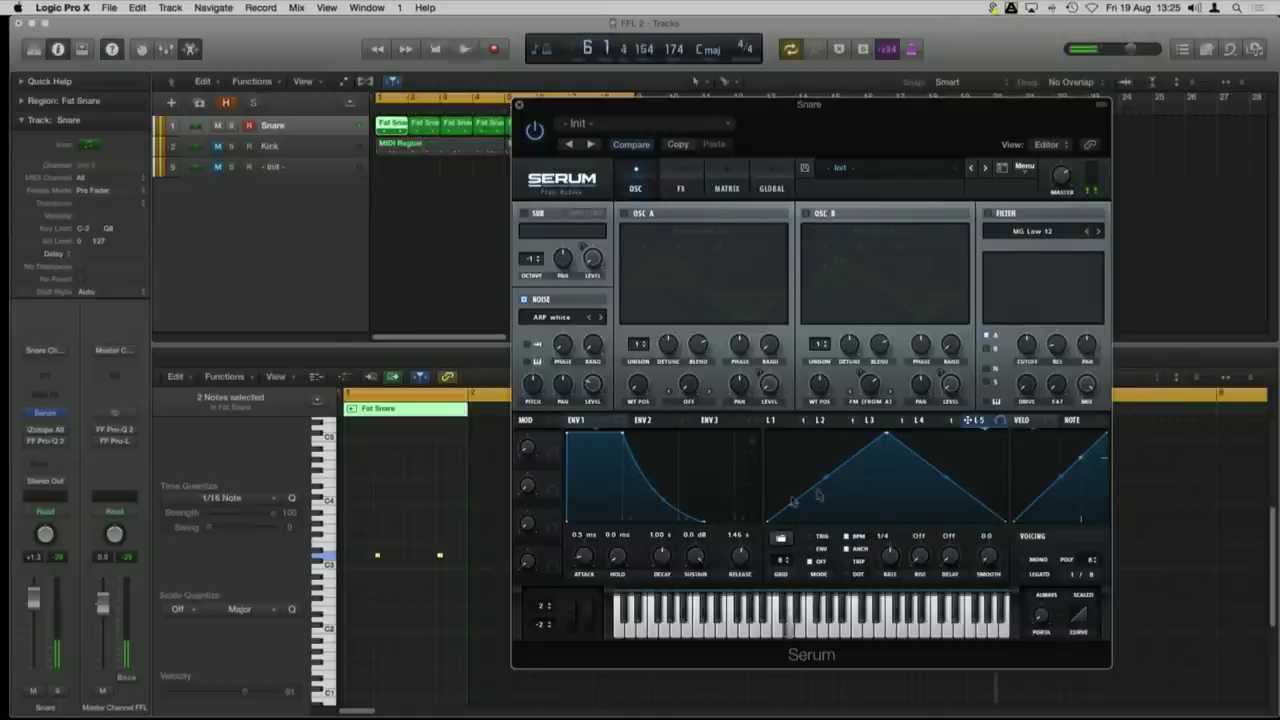
{"action": "left_click_drag", "start_coordinate": [970, 420], "coordinate": [593, 384]}
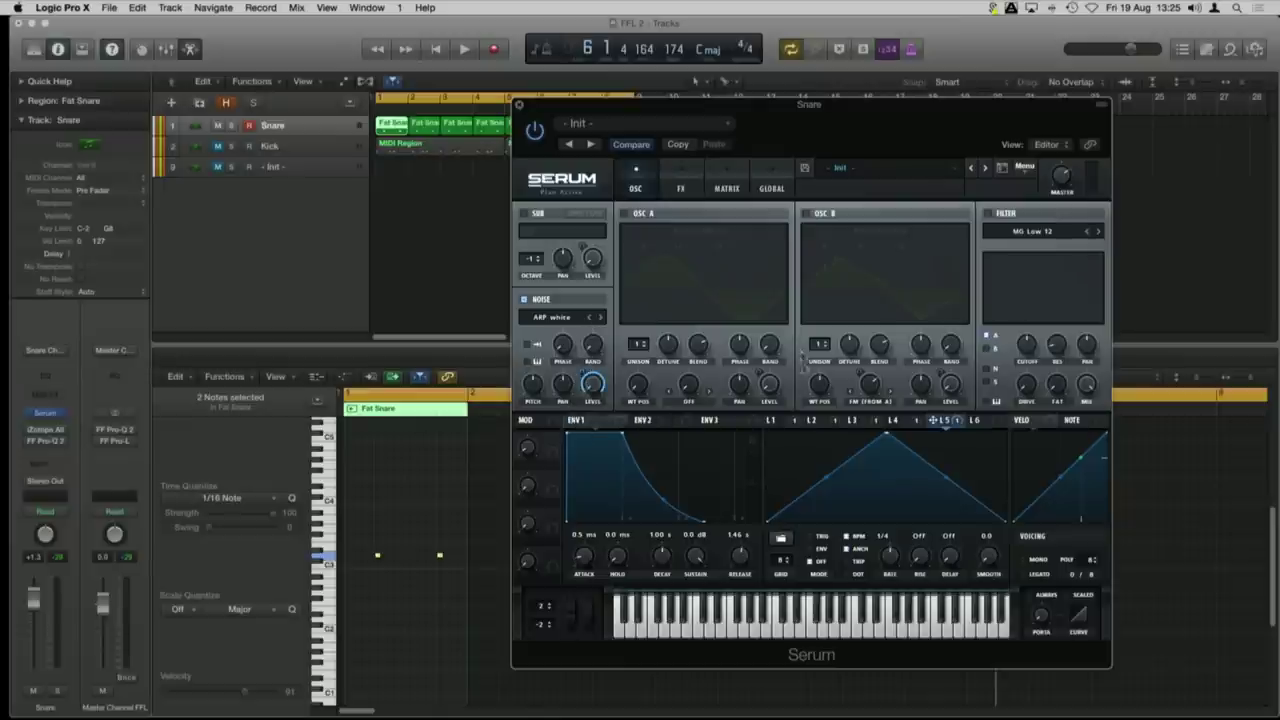
Step: Turn LFO 5's triangle into a falling ramp in envelope mode, audition it on the noise, and bend it into a steep decay
{"action": "left_click_drag", "start_coordinate": [883, 443], "coordinate": [728, 431]}
{"action": "key", "text": "space"}
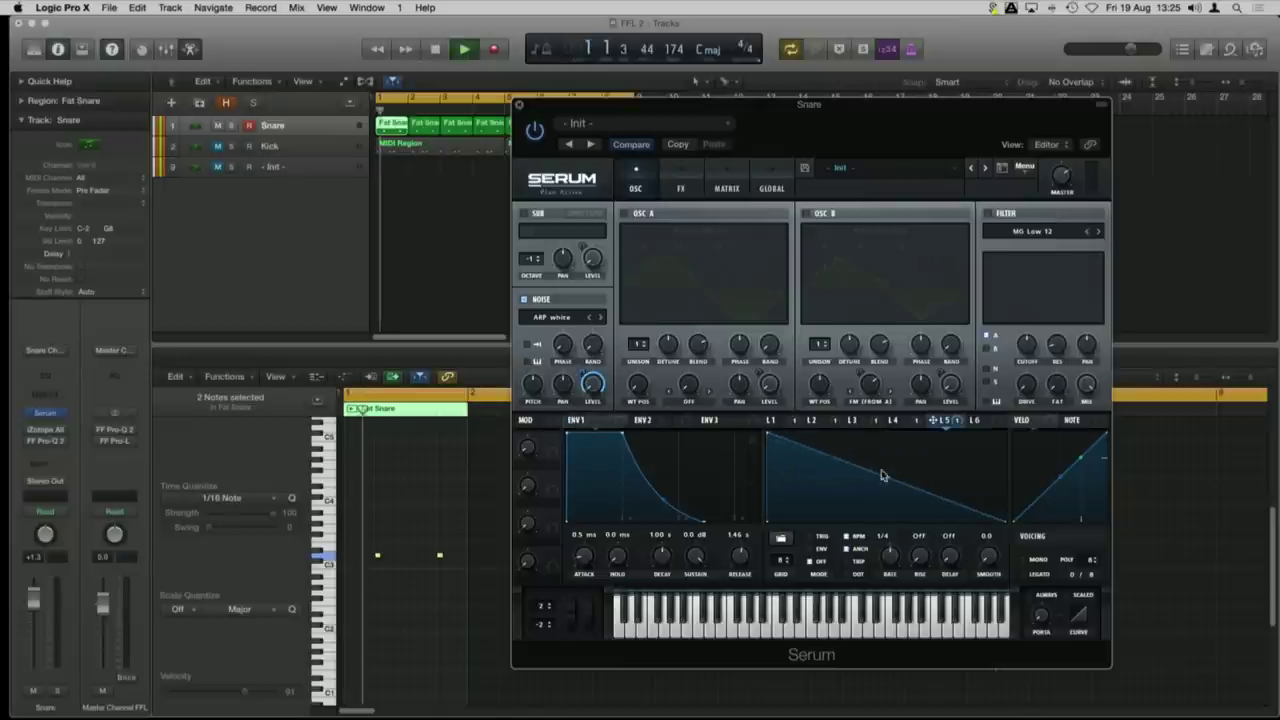
{"action": "key", "text": "space"}
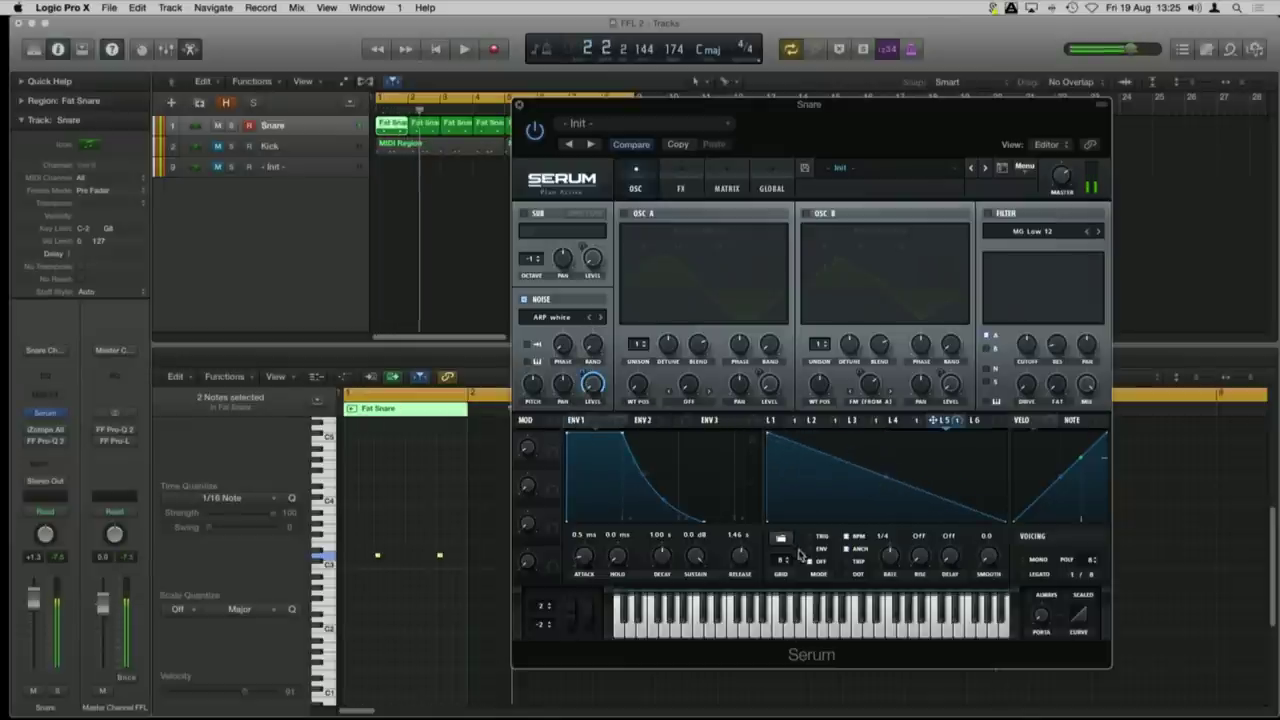
{"action": "key", "text": "space"}
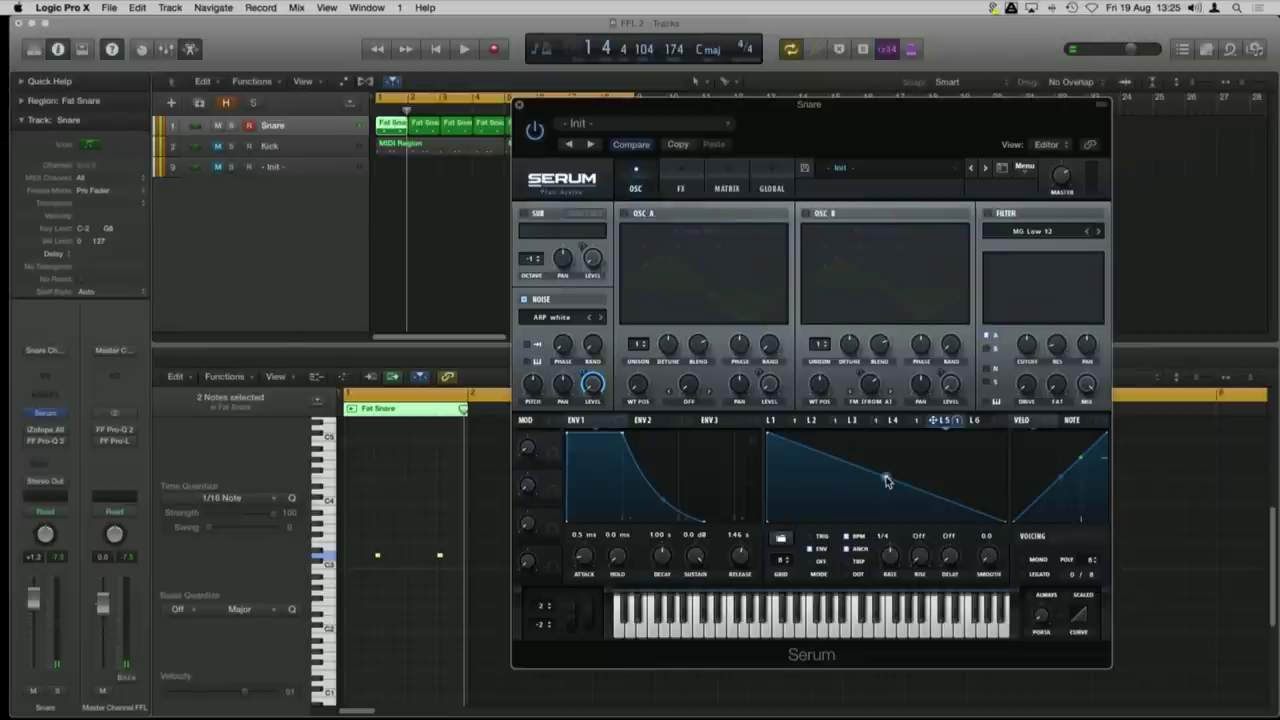
{"action": "mouse_move", "coordinate": [886, 481]}
{"action": "left_mouse_down"}
{"action": "mouse_move", "coordinate": [884, 468]}
{"action": "mouse_move", "coordinate": [884, 508]}
{"action": "mouse_move", "coordinate": [886, 496]}
{"action": "left_mouse_up"}
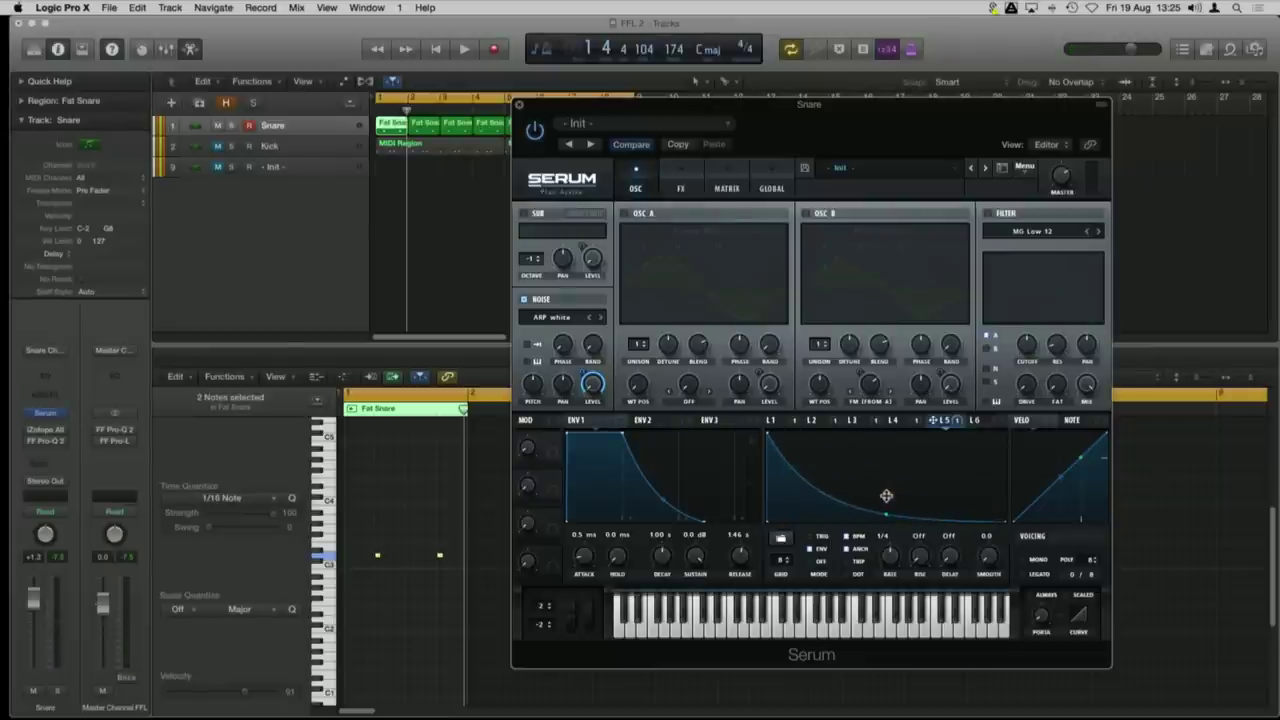
Step: Add points near the start of LFO 5 to form a brief dip, followed by a second full-height peak with a curved decay
{"action": "left_click_drag", "start_coordinate": [785, 518], "coordinate": [782, 516]}
{"action": "left_click_drag", "start_coordinate": [782, 441], "coordinate": [782, 446]}
{"action": "double_click", "coordinate": [796, 443]}
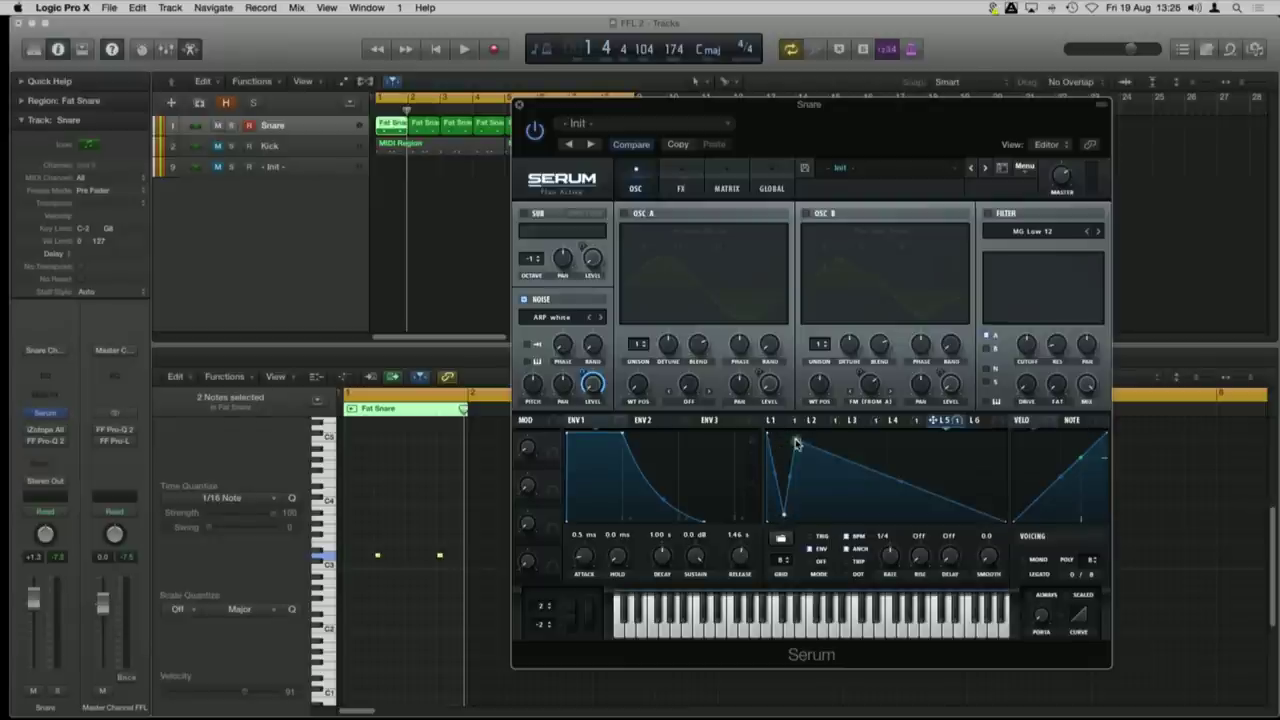
{"action": "left_click_drag", "start_coordinate": [898, 484], "coordinate": [890, 500]}
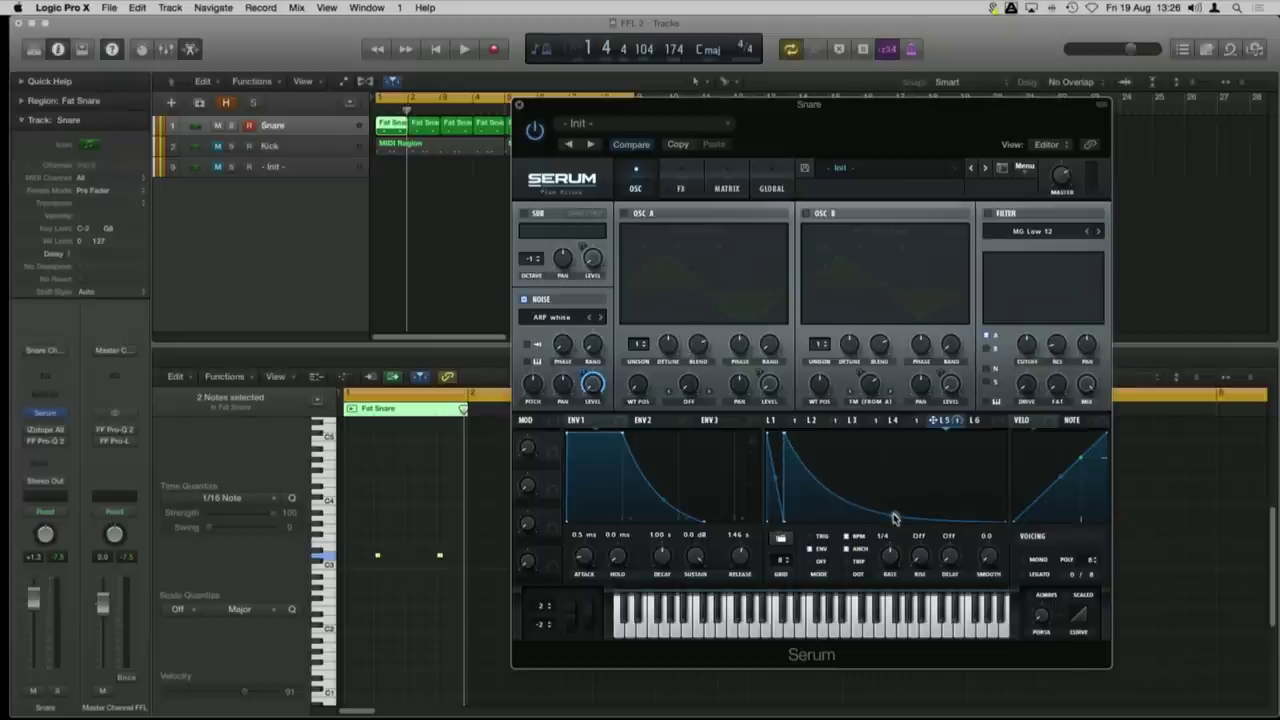
Step: Turn off LFO 5's BPM sync, set its rate to 3.4 Hz, and soften its long decay curve while the loop plays
{"action": "left_click", "coordinate": [847, 537]}
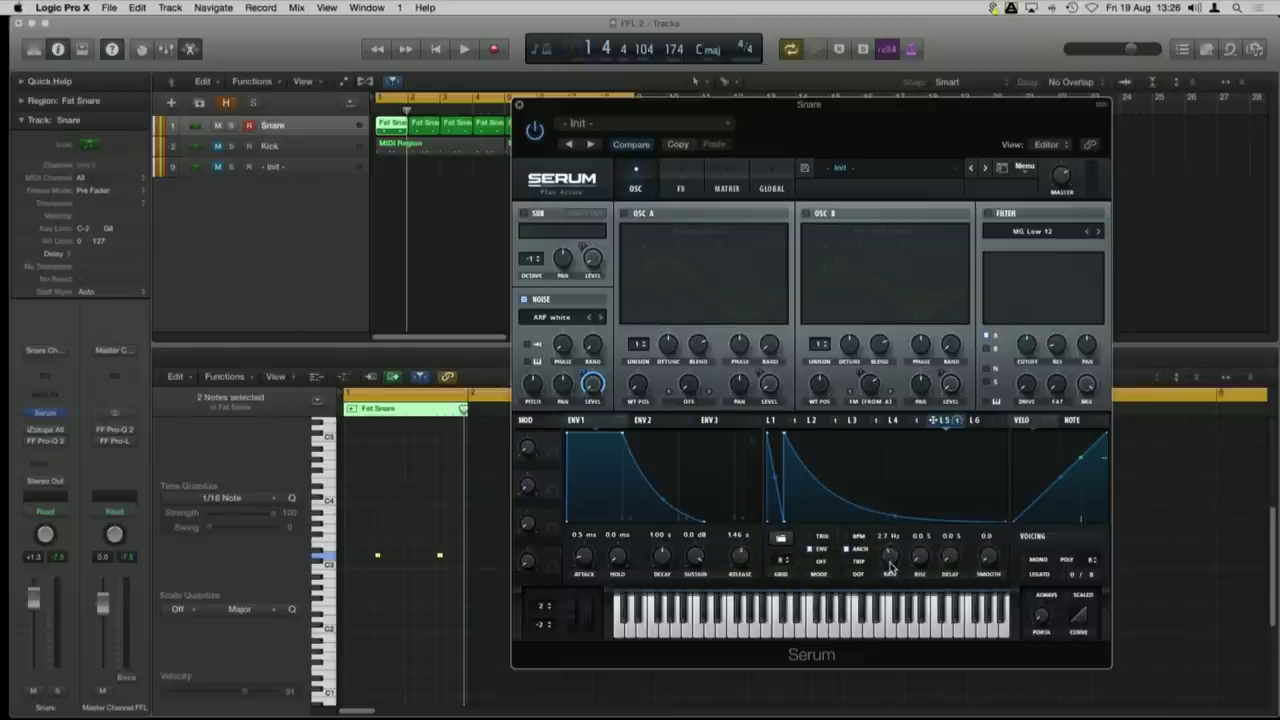
{"action": "key", "text": "space"}
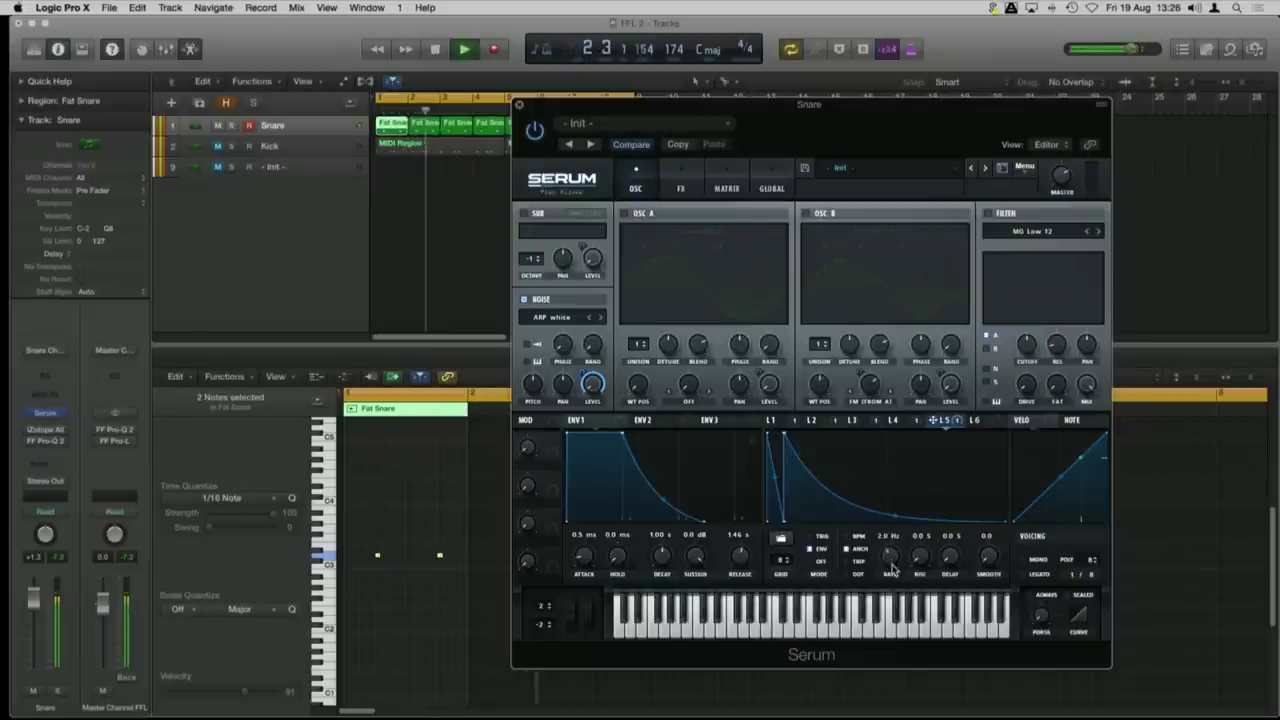
{"action": "scroll", "coordinate": [893, 568], "scroll_direction": "up", "scroll_amount": 1}
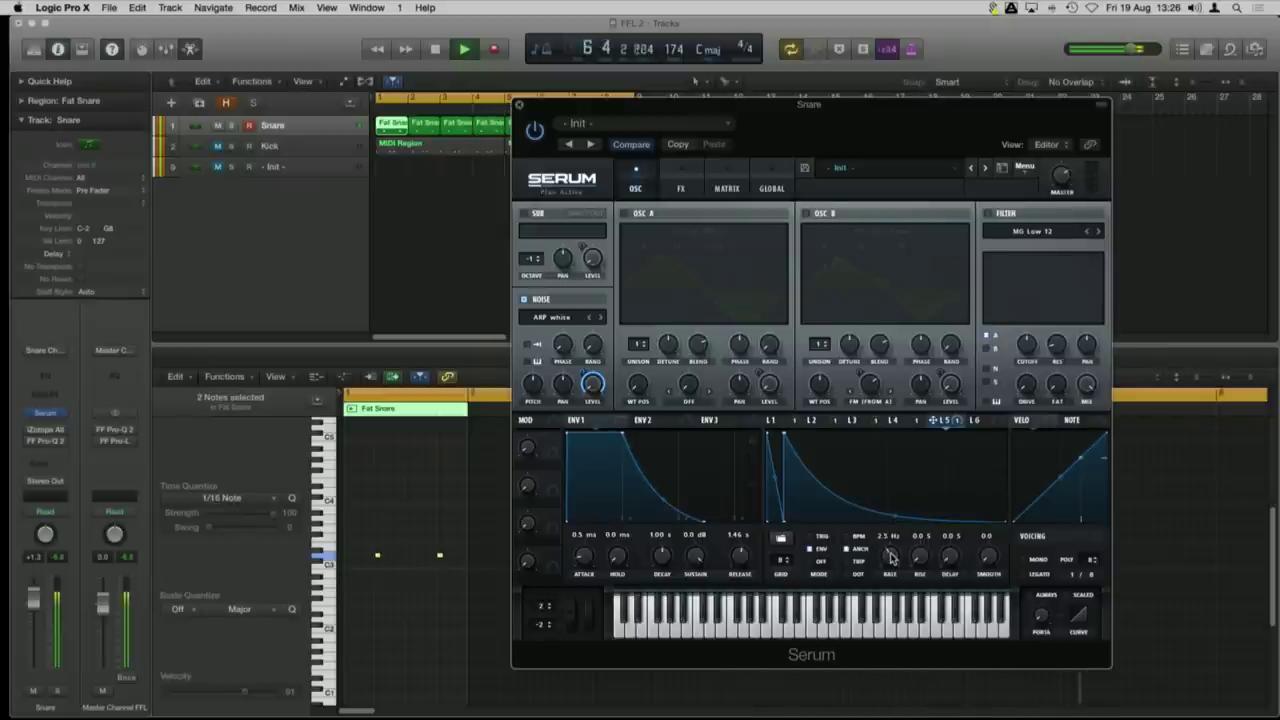
{"action": "key", "text": "space"}
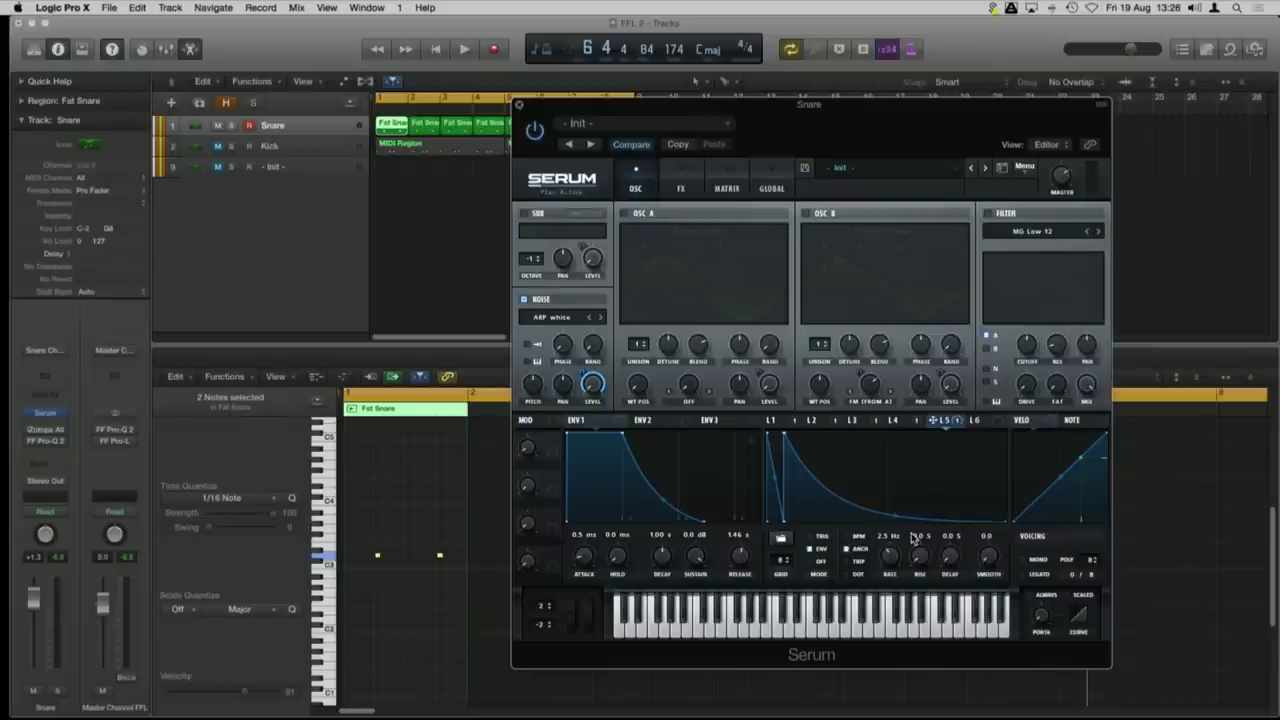
{"action": "key", "text": "space"}
{"action": "left_click_drag", "start_coordinate": [889, 562], "coordinate": [905, 559]}
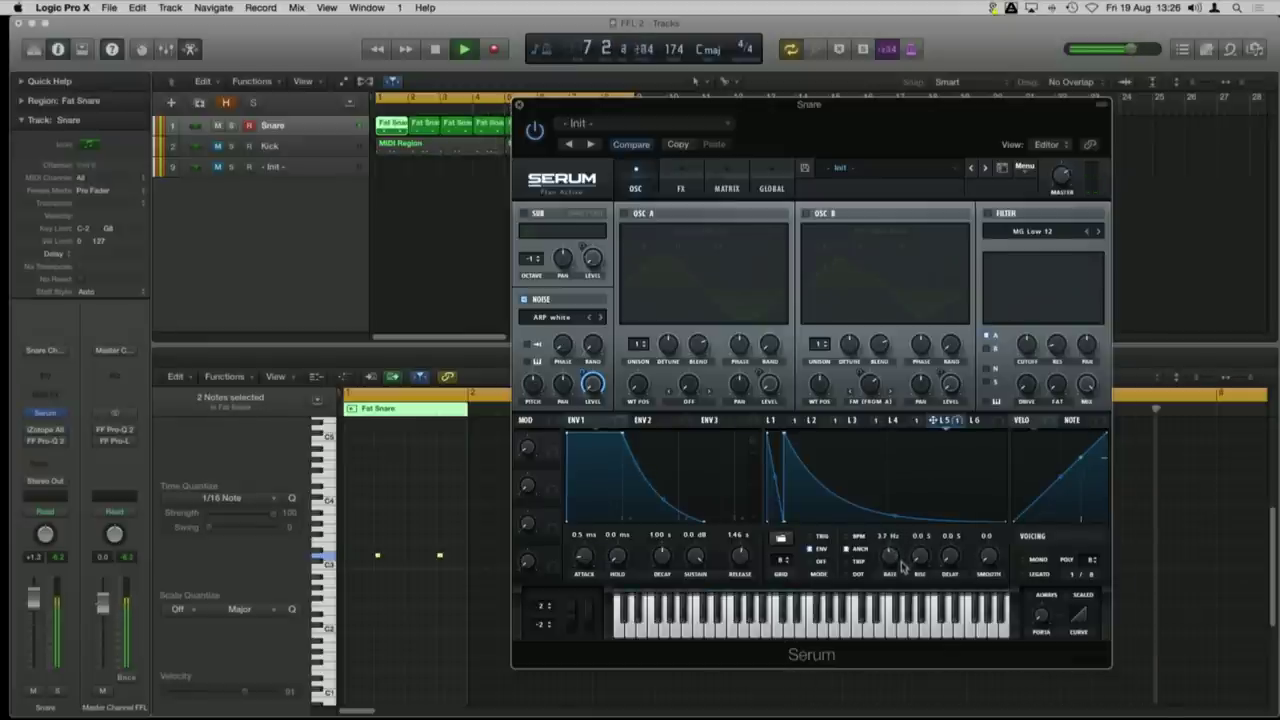
{"action": "left_click_drag", "start_coordinate": [903, 568], "coordinate": [896, 505]}
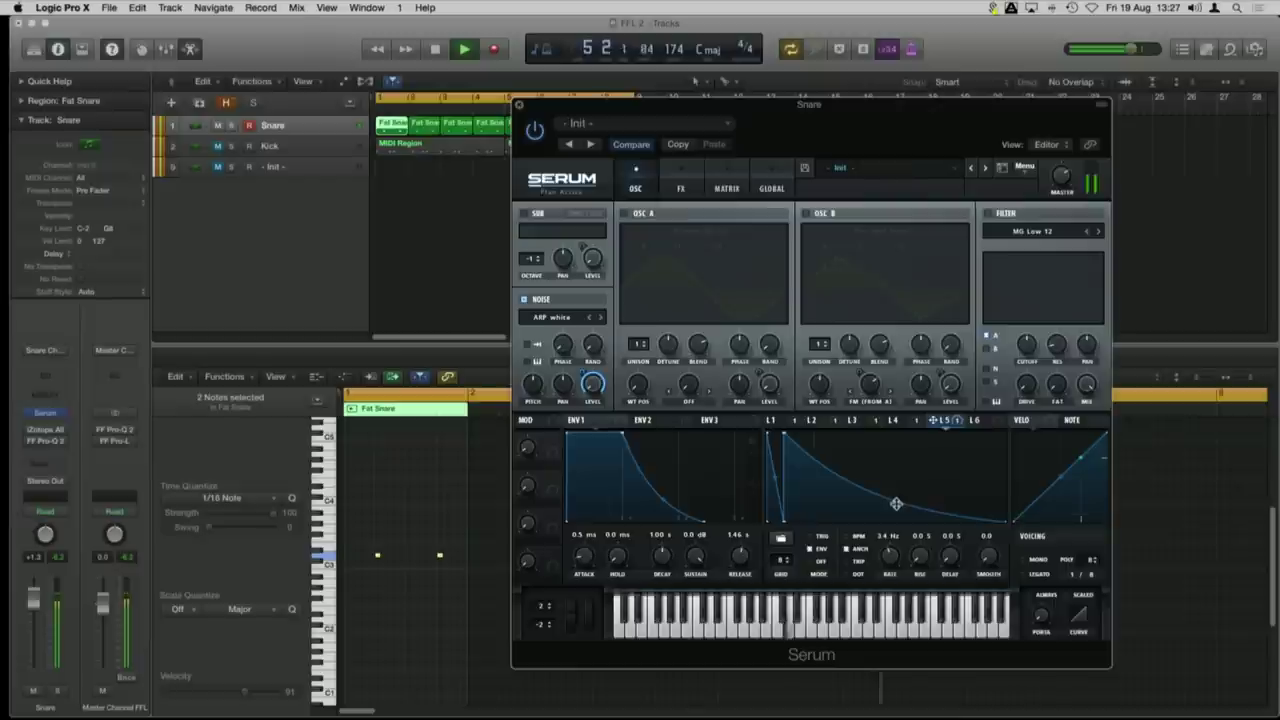
{"action": "key", "text": "space"}
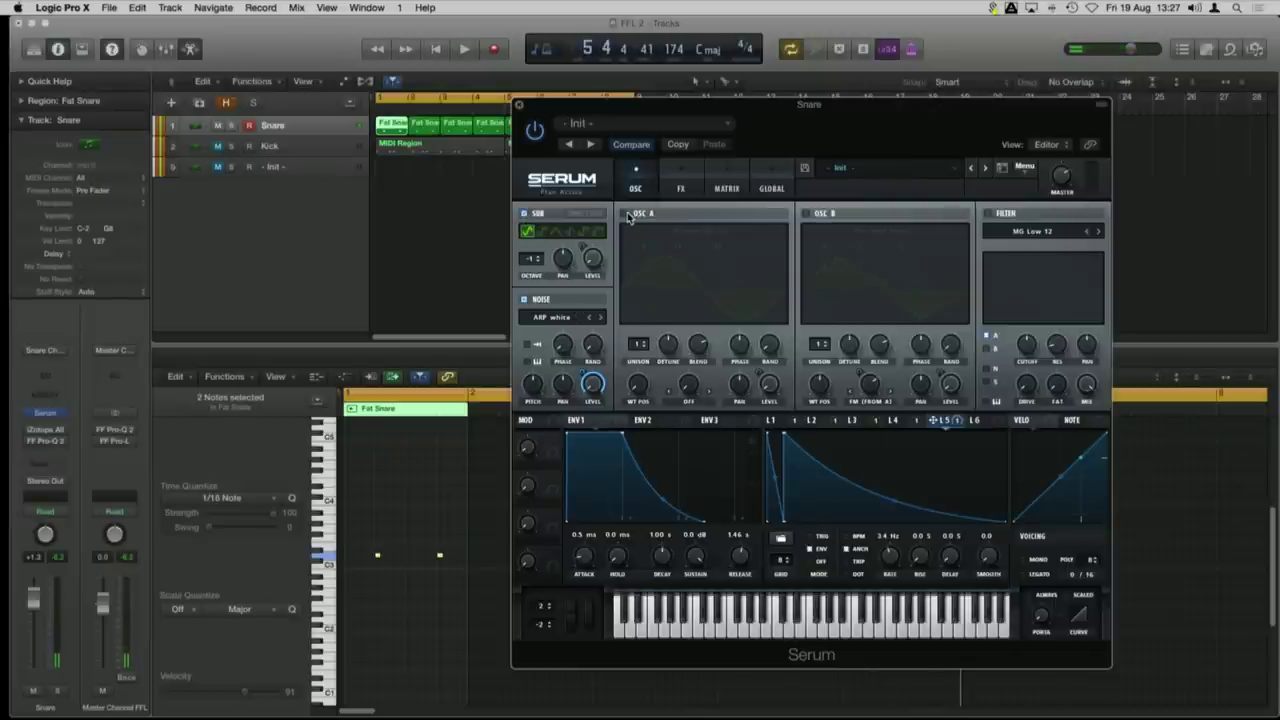
Step: Re-enable the sub and both oscillators, and set LFO 5's modulation of the noise level to about 84 during playback
{"action": "left_click", "coordinate": [626, 214]}
{"action": "left_click", "coordinate": [806, 214]}
{"action": "key", "text": "space"}
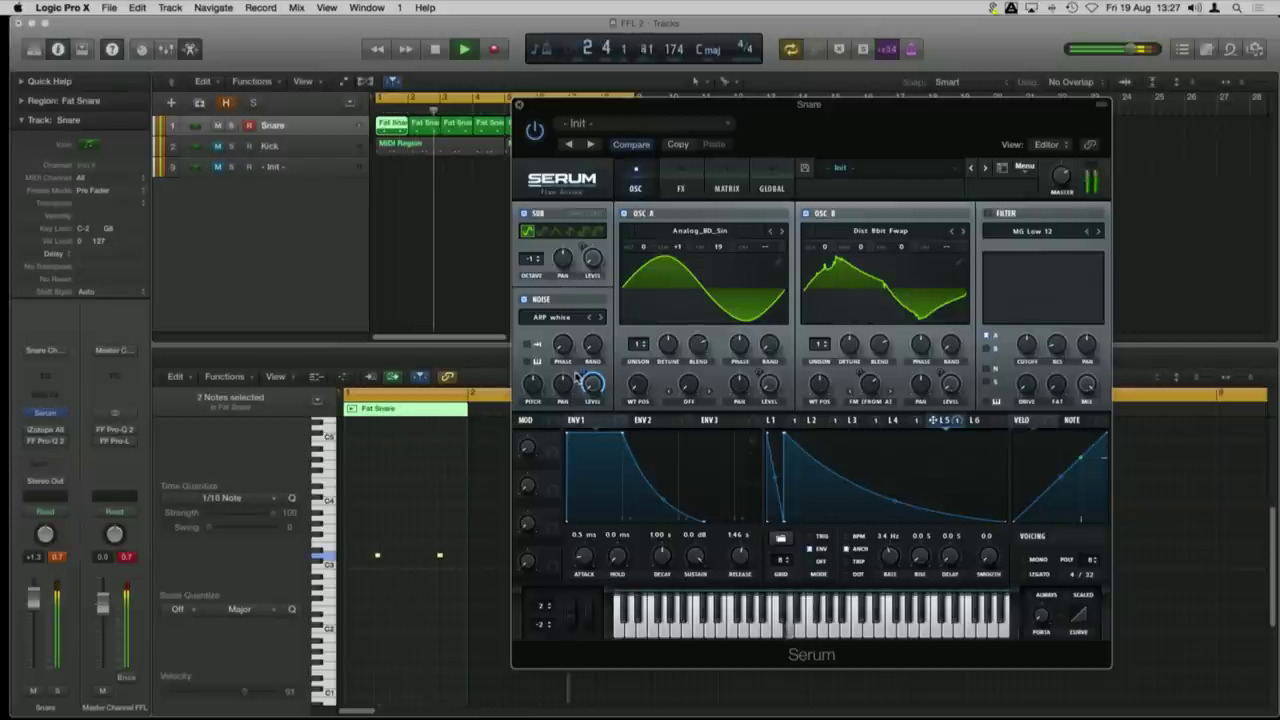
{"action": "mouse_move", "coordinate": [588, 384]}
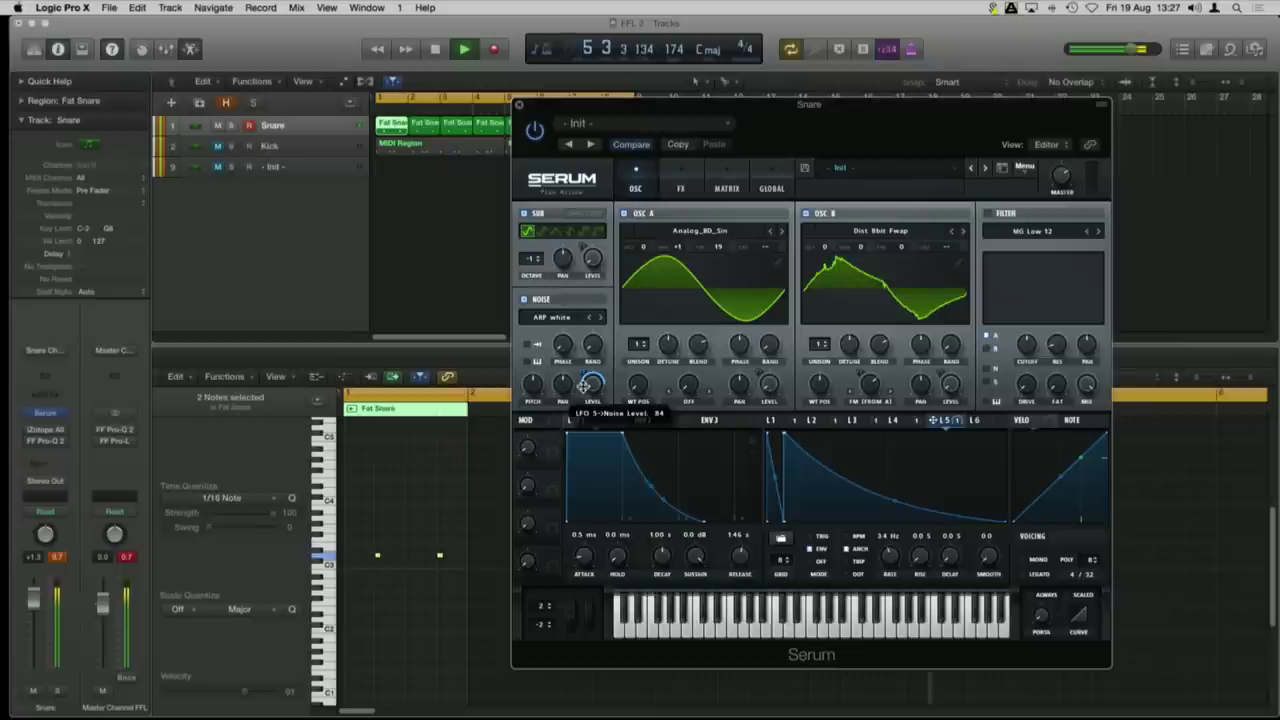
{"action": "key", "text": "space"}
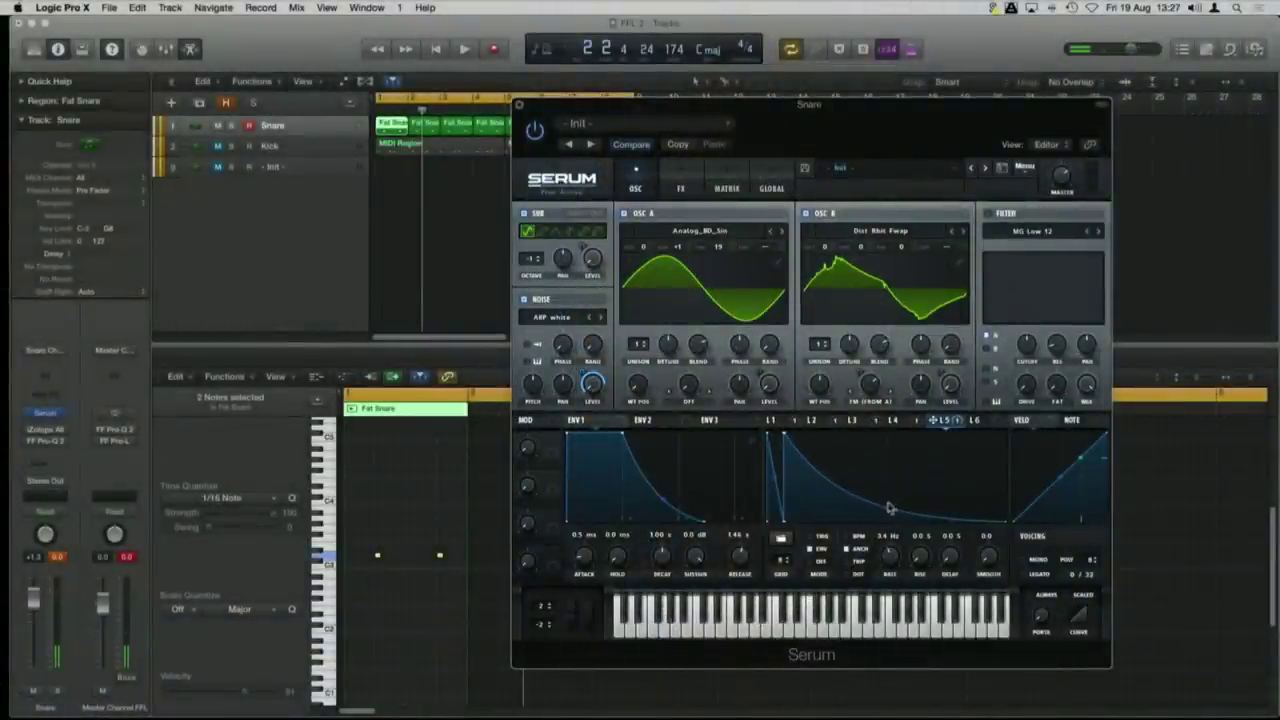
Step: Route all sound sources through a Low 12 filter with its cutoff at 8 Hz, and assign envelope 2 to the cutoff
{"action": "left_click", "coordinate": [987, 213]}
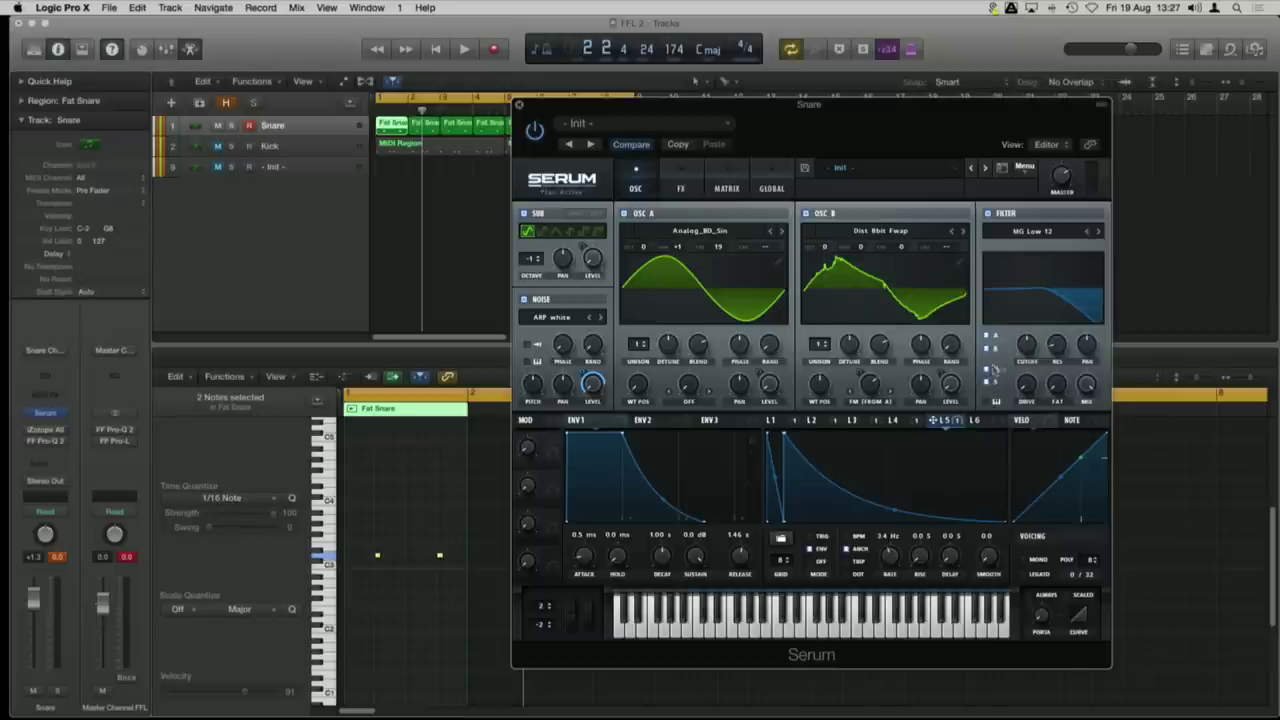
{"action": "left_click", "coordinate": [1043, 232]}
{"action": "mouse_move", "coordinate": [1038, 247]}
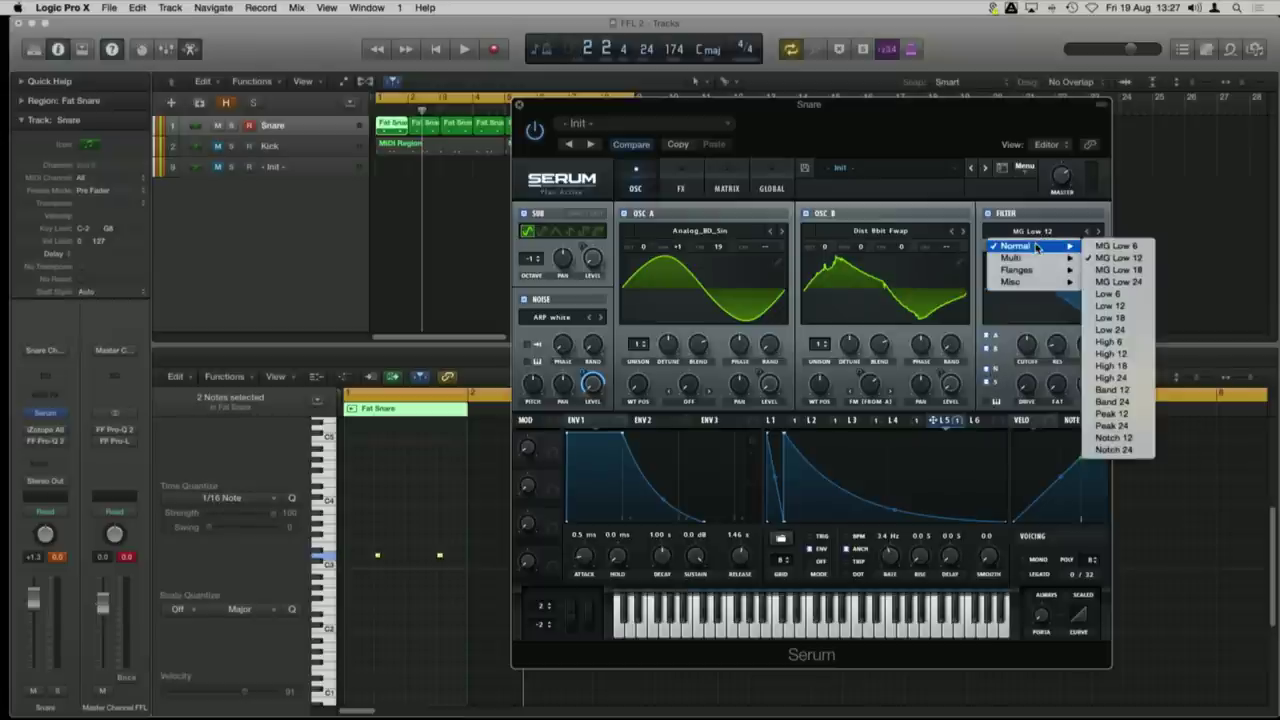
{"action": "left_click", "coordinate": [1131, 310]}
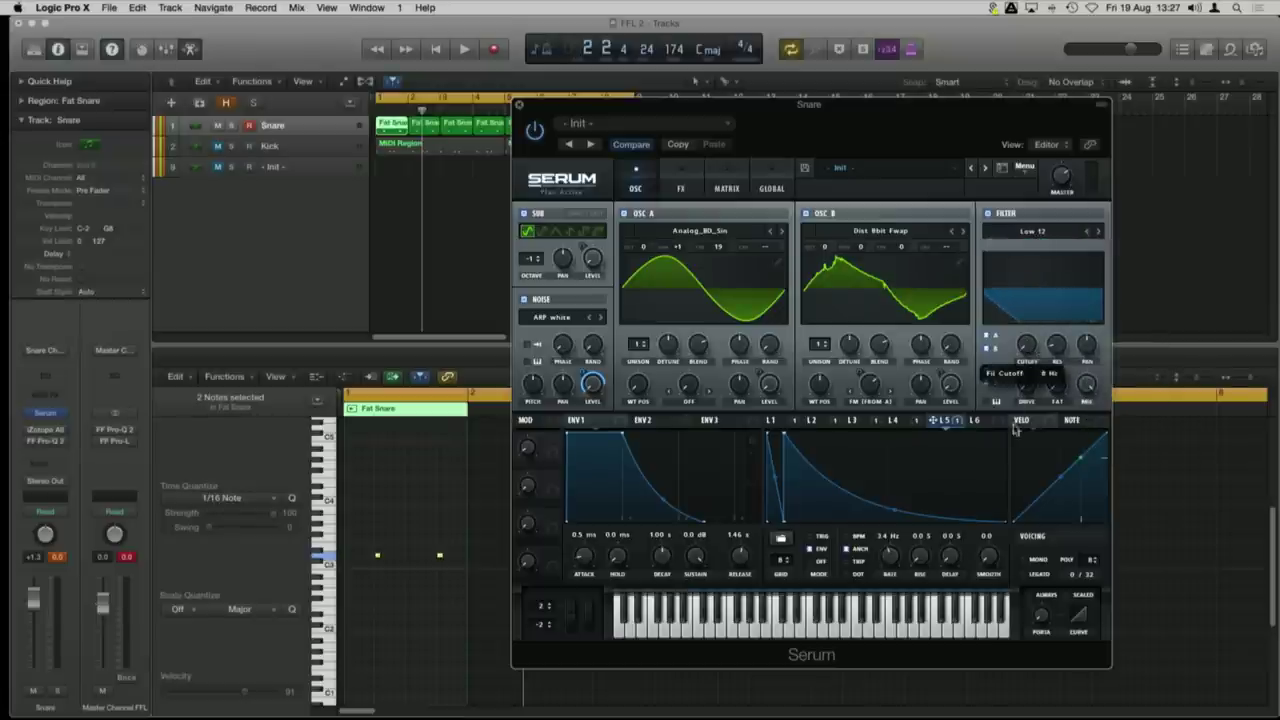
{"action": "left_click", "coordinate": [665, 421]}
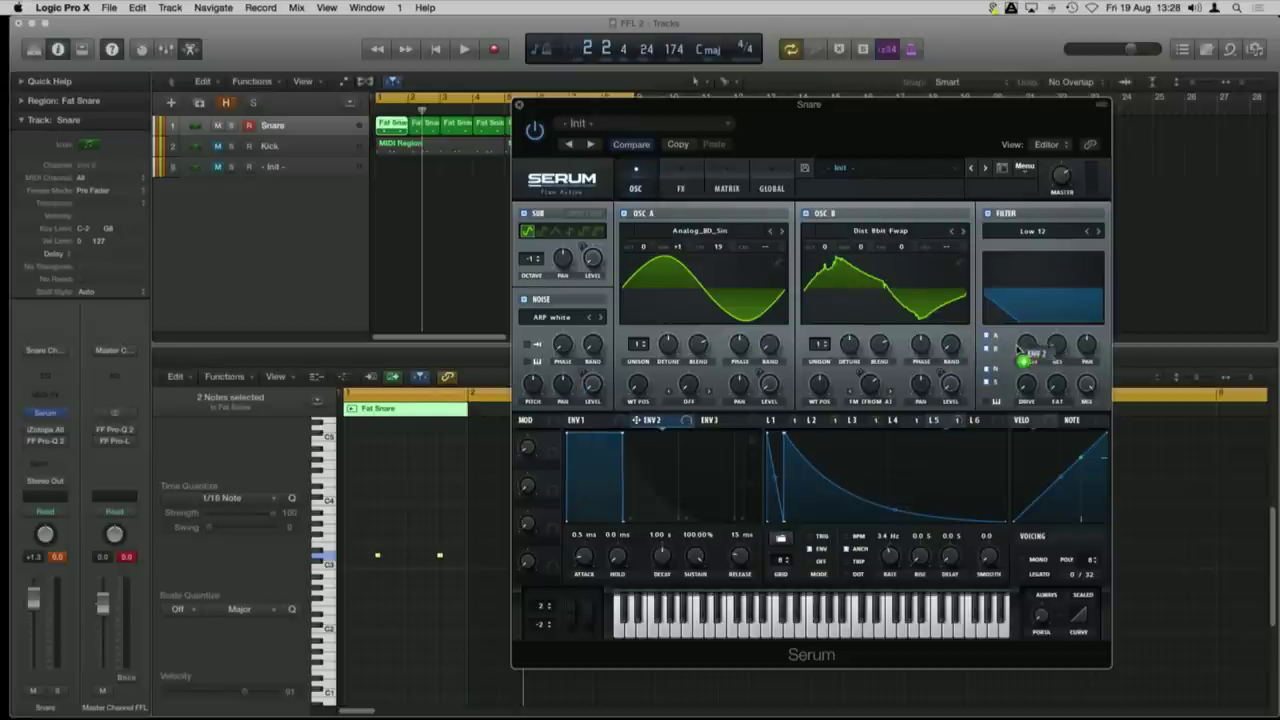
{"action": "left_click_drag", "start_coordinate": [1026, 348], "coordinate": [1019, 331]}
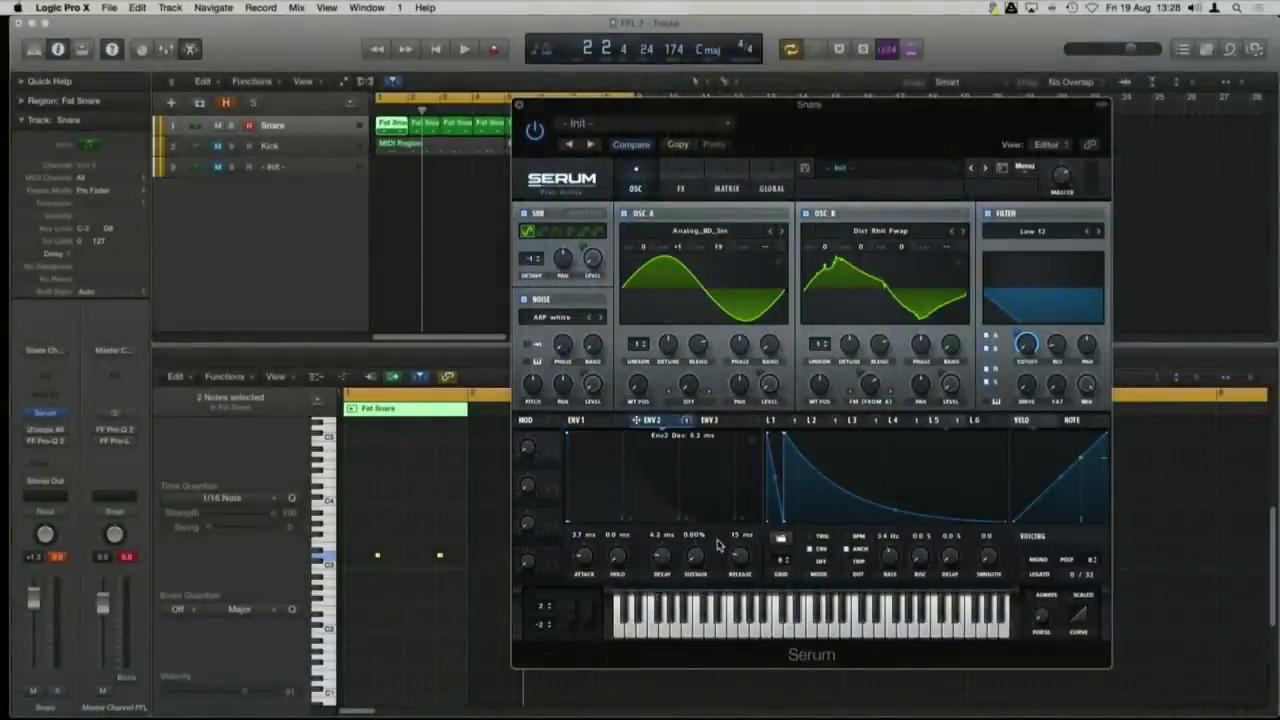
Step: Shape envelope 2 during playback with a 4.3 ms attack, a decay of about 2.7 s and 19.54% sustain
{"action": "key", "text": "space"}
{"action": "mouse_move", "coordinate": [658, 556]}
{"action": "left_mouse_down"}
{"action": "mouse_move", "coordinate": [672, 543]}
{"action": "mouse_move", "coordinate": [670, 565]}
{"action": "left_mouse_up"}
{"action": "left_click_drag", "start_coordinate": [590, 552], "coordinate": [599, 536]}
{"action": "left_click_drag", "start_coordinate": [695, 556], "coordinate": [703, 527]}
{"action": "left_click_drag", "start_coordinate": [584, 557], "coordinate": [584, 590]}
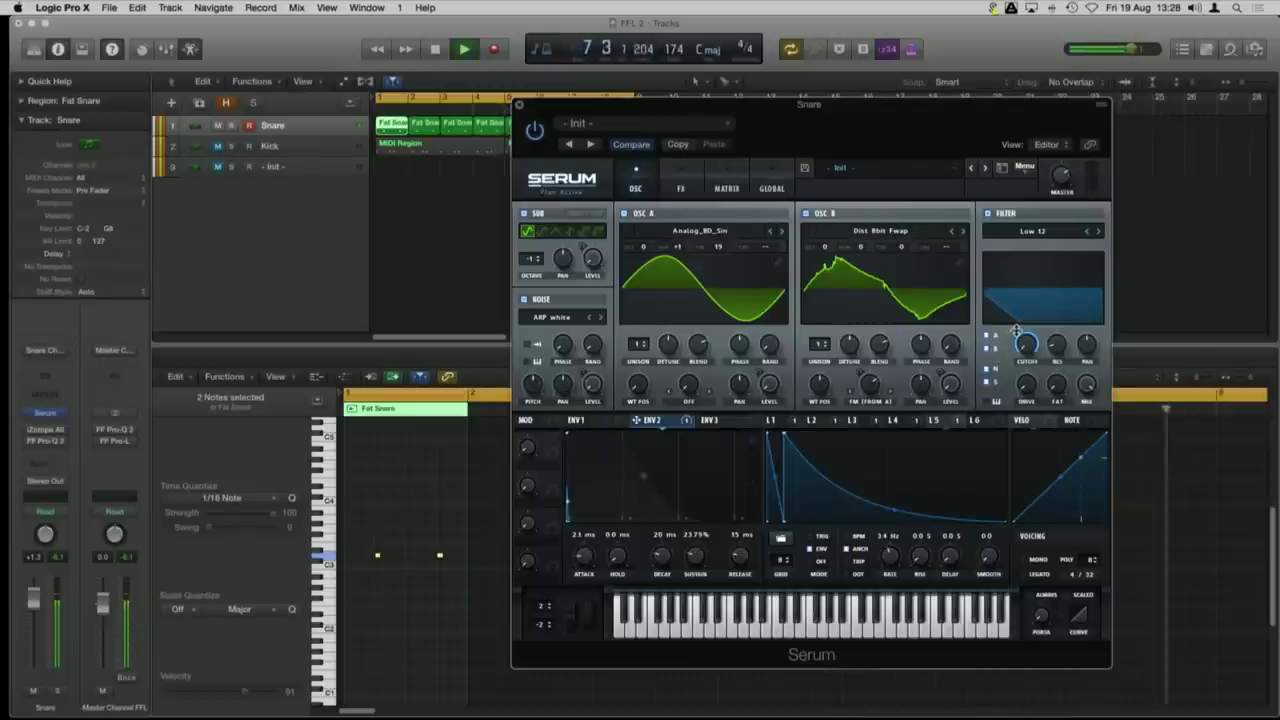
{"action": "left_click_drag", "start_coordinate": [662, 558], "coordinate": [672, 530]}
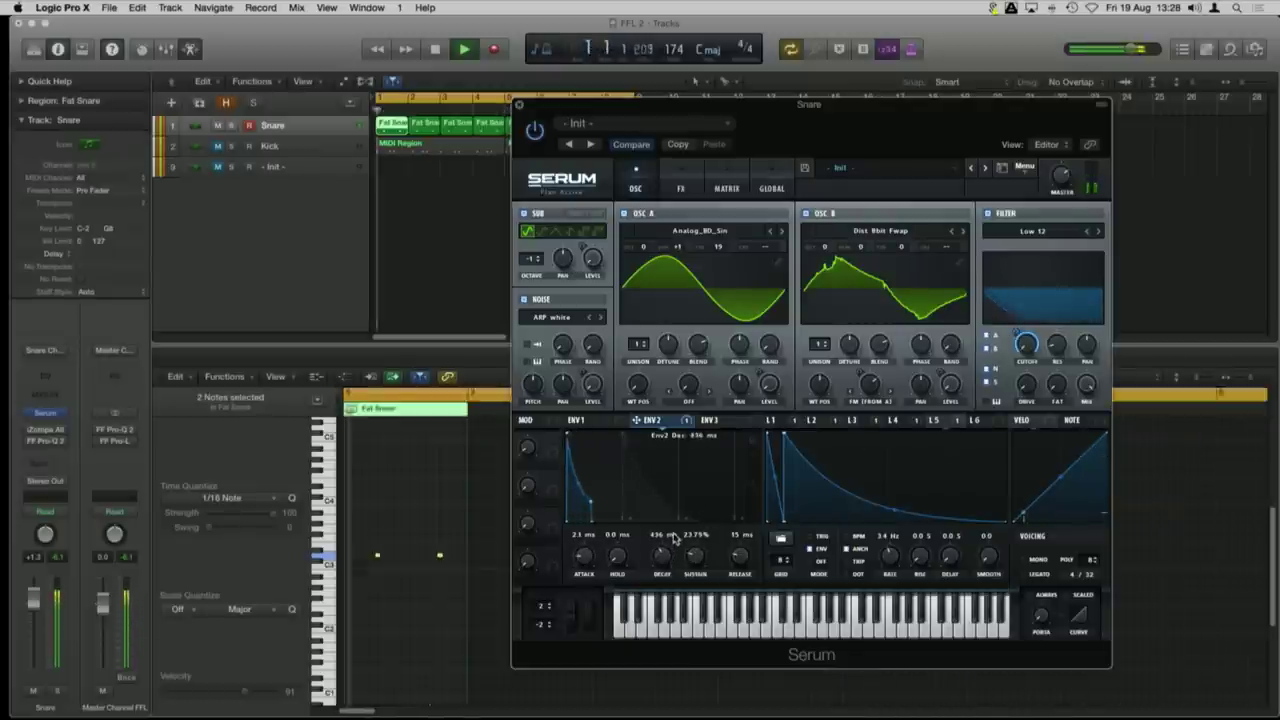
{"action": "left_click_drag", "start_coordinate": [586, 562], "coordinate": [589, 557]}
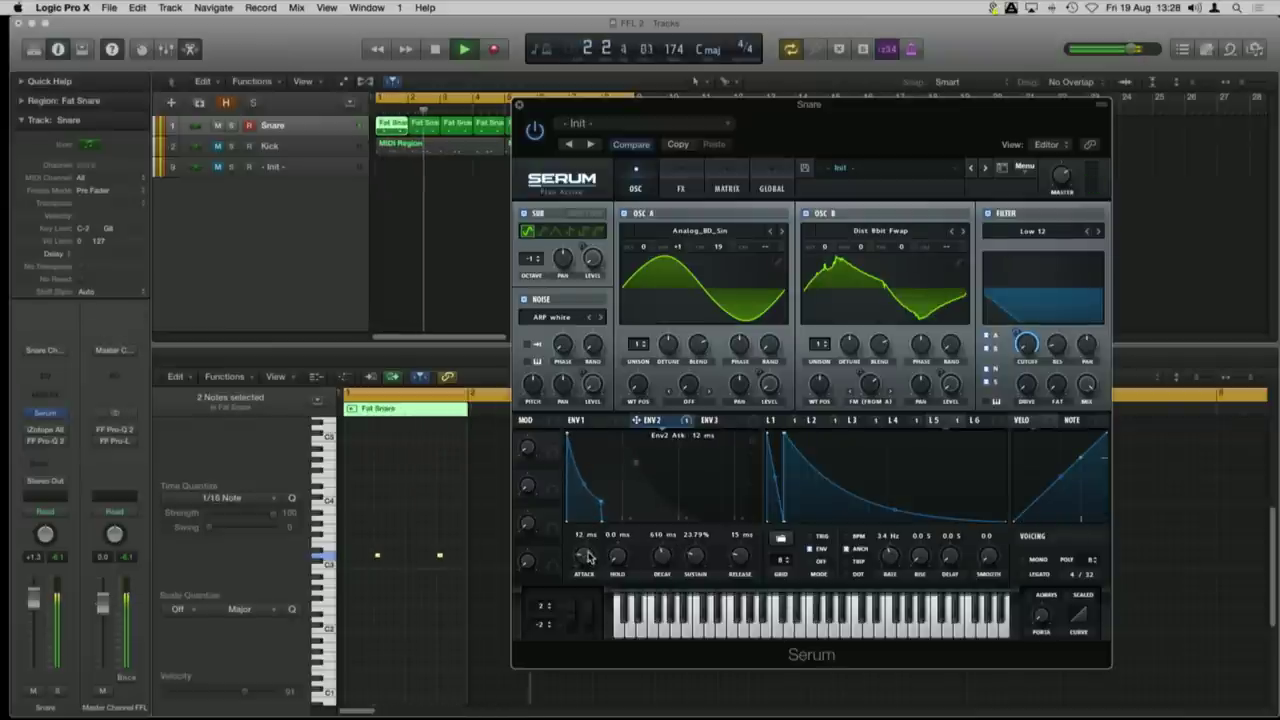
{"action": "left_click_drag", "start_coordinate": [700, 558], "coordinate": [585, 565]}
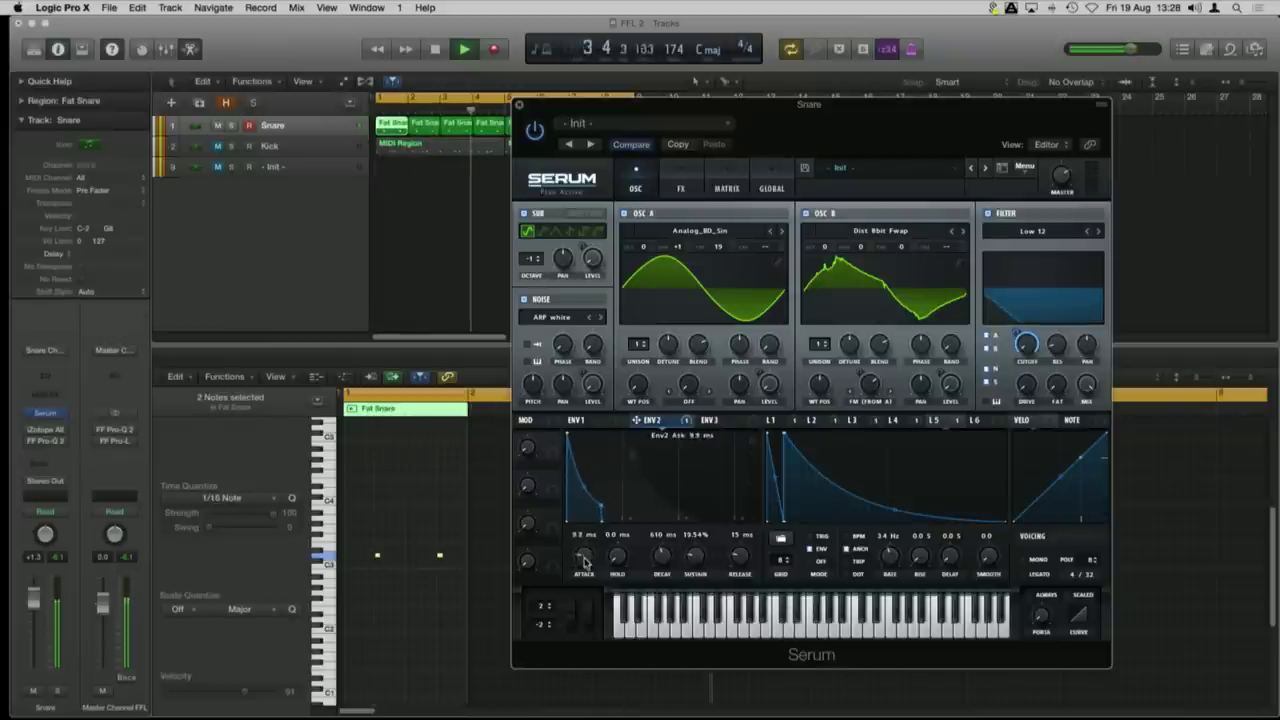
{"action": "left_click_drag", "start_coordinate": [667, 558], "coordinate": [673, 543]}
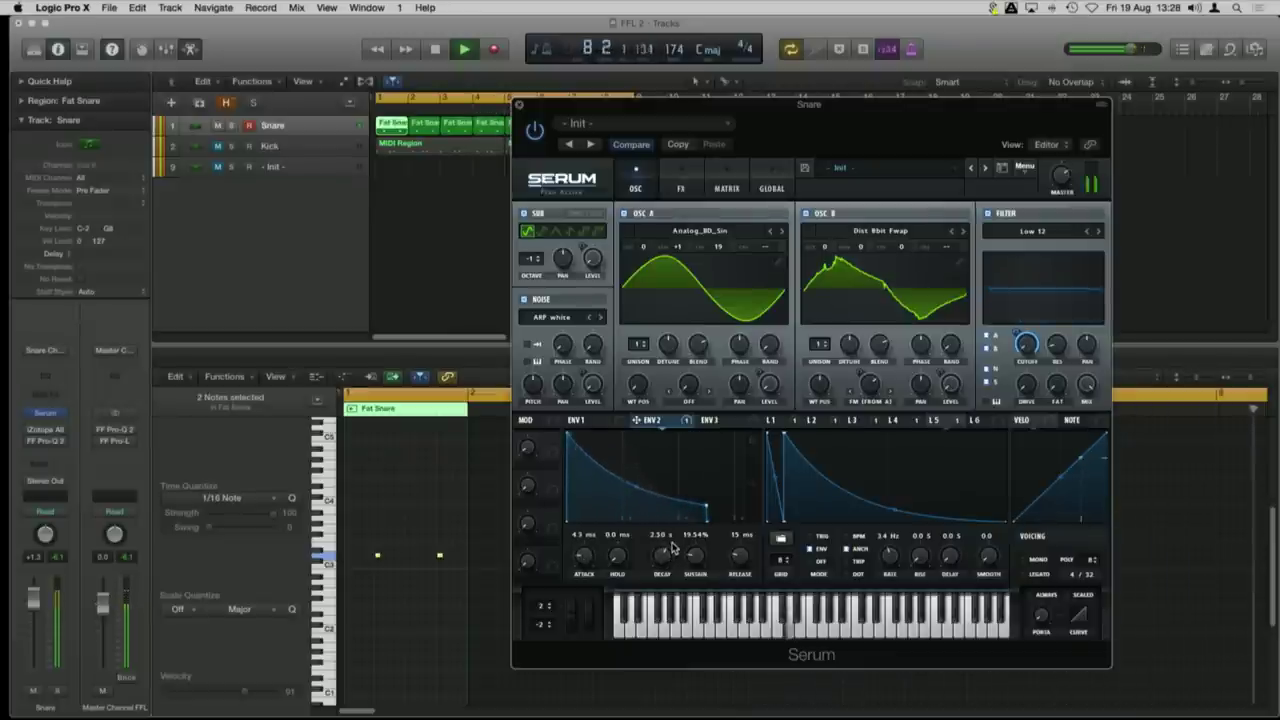
Step: Change the filter type to High 12 and set envelope 2 to a 76 ms decay with zero sustain while the loop plays
{"action": "left_click", "coordinate": [1027, 236]}
{"action": "mouse_move", "coordinate": [1022, 252]}
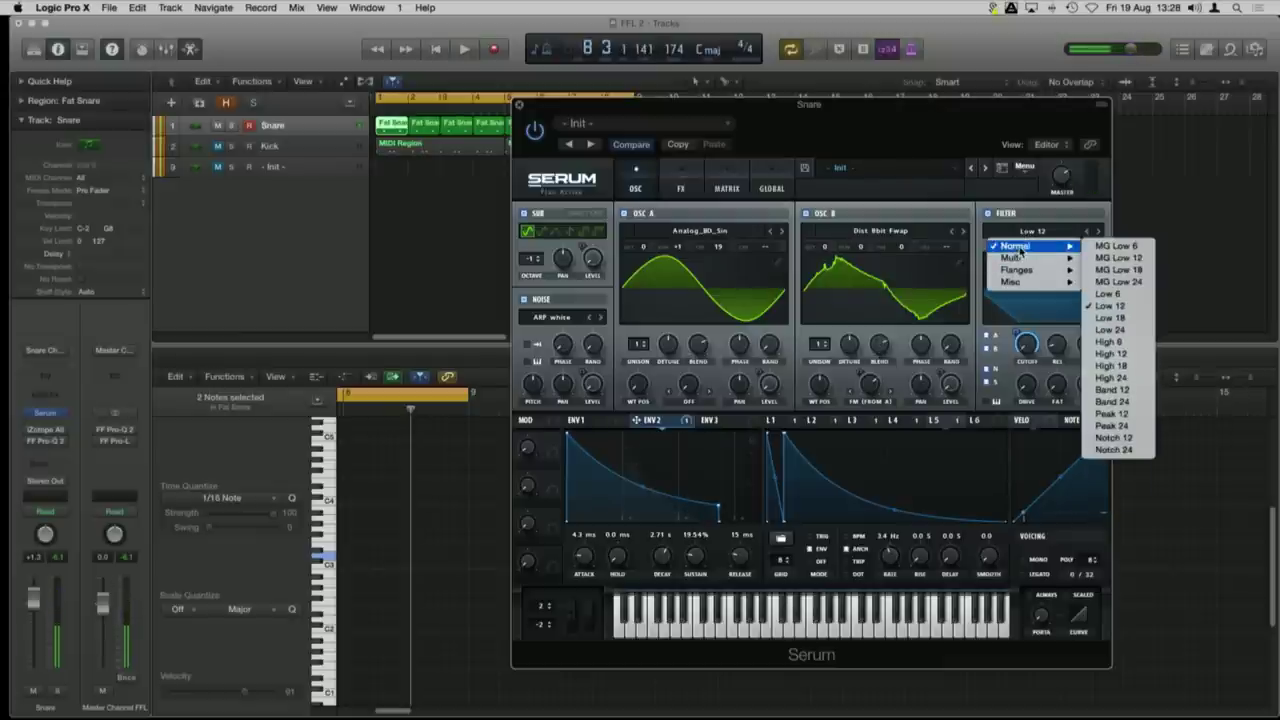
{"action": "left_click", "coordinate": [1133, 355]}
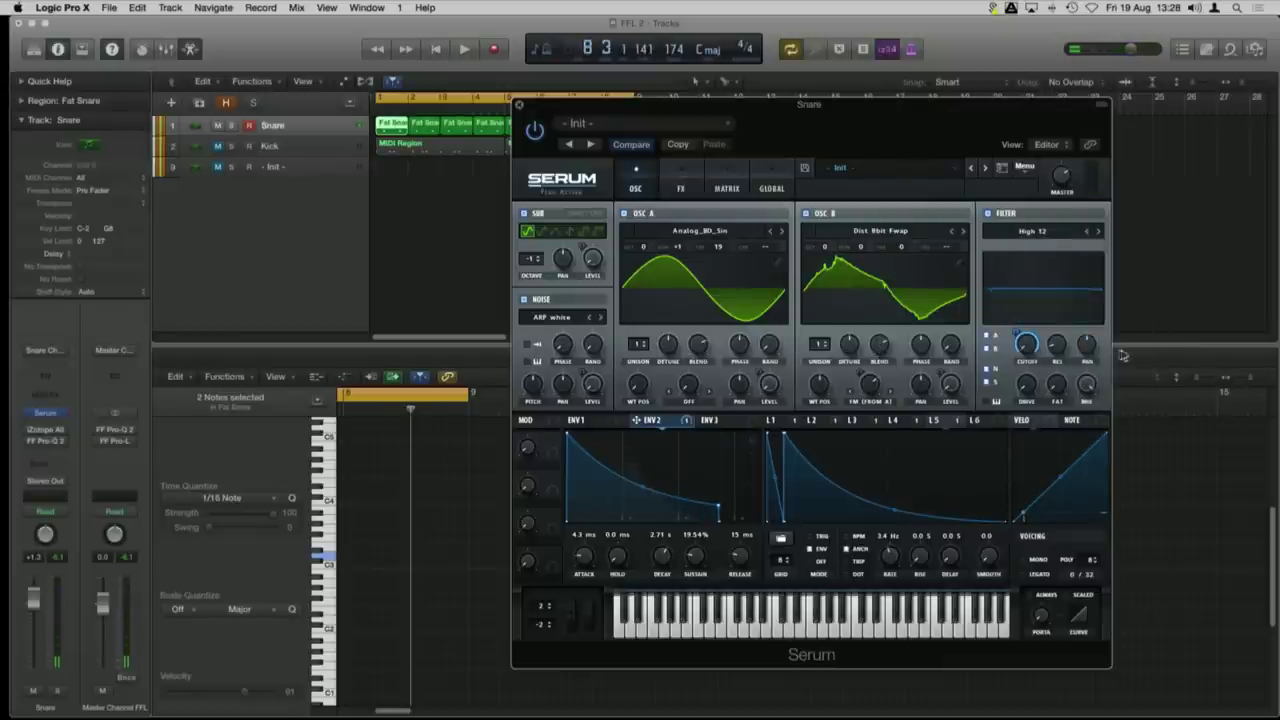
{"action": "key", "text": "space"}
{"action": "left_click_drag", "start_coordinate": [661, 556], "coordinate": [686, 612]}
{"action": "left_click_drag", "start_coordinate": [661, 556], "coordinate": [668, 567]}
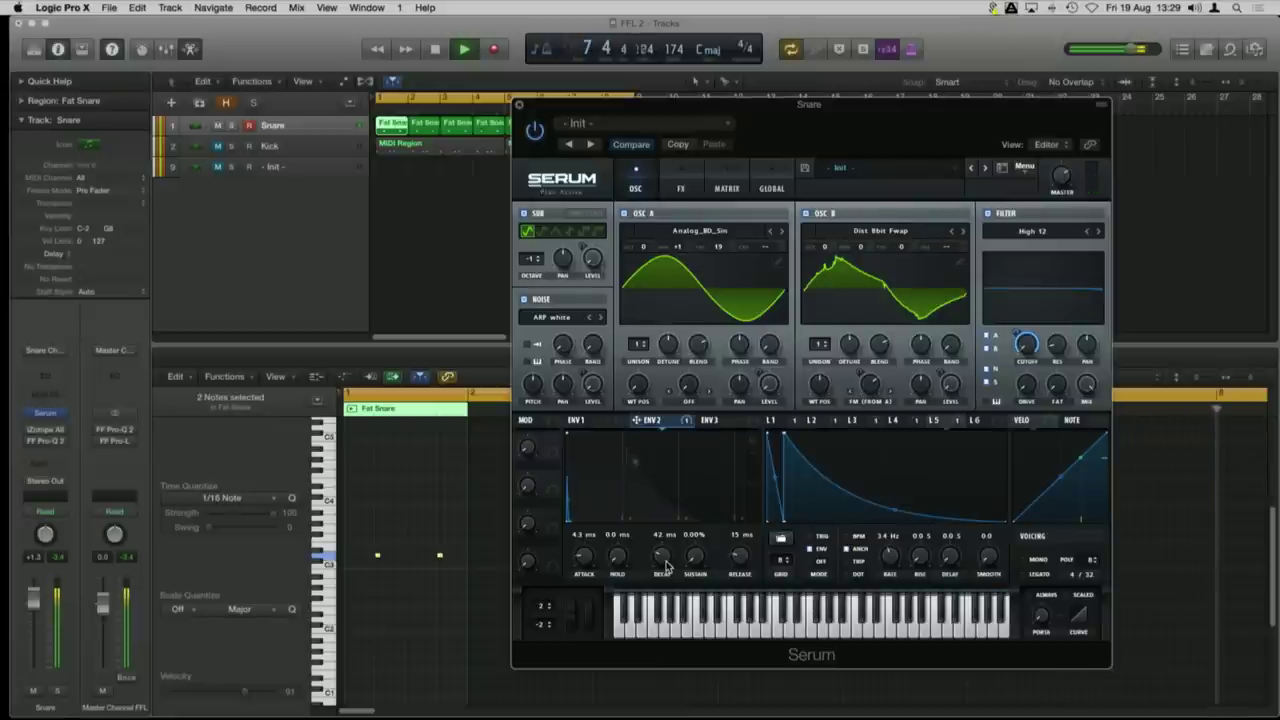
{"action": "mouse_move", "coordinate": [668, 559]}
{"action": "left_click_drag", "start_coordinate": [668, 559], "coordinate": [668, 557]}
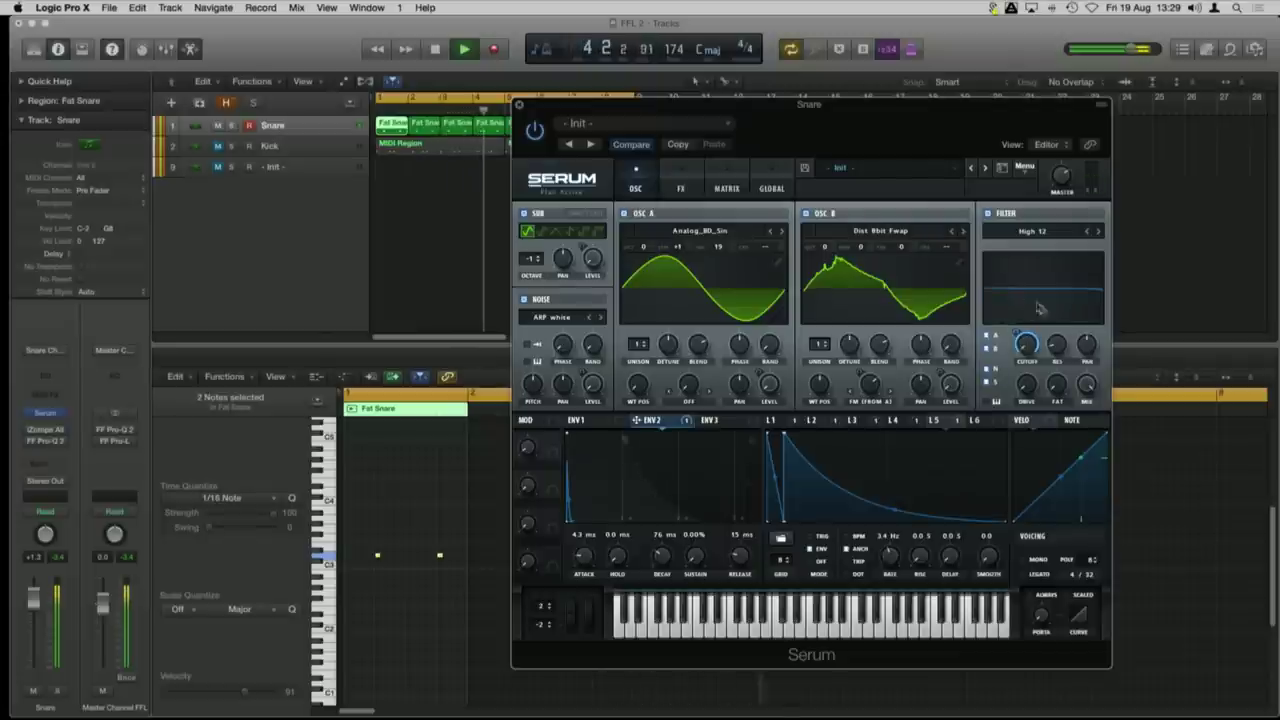
Step: Compare the loop with the filter off and on, and set envelope 2's attack to 1.2 ms and decay to about 35 ms
{"action": "left_click", "coordinate": [988, 216]}
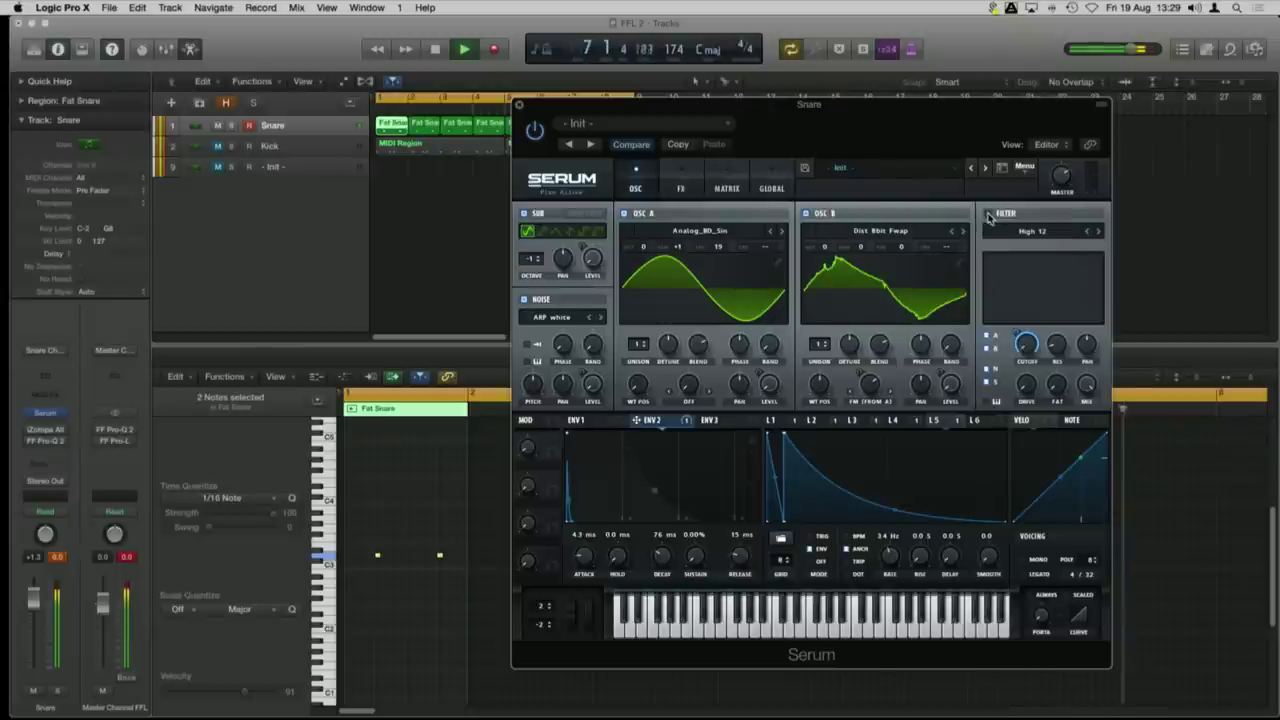
{"action": "left_click", "coordinate": [988, 216]}
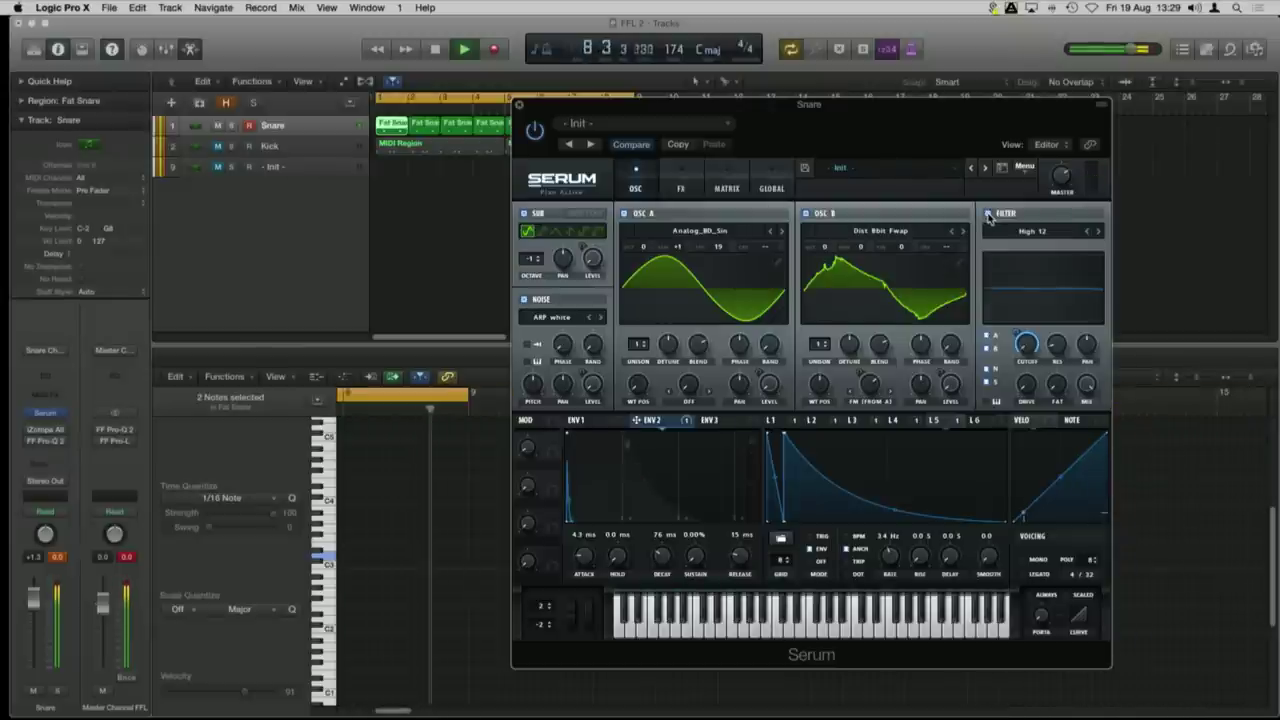
{"action": "left_click_drag", "start_coordinate": [661, 555], "coordinate": [660, 566]}
{"action": "left_click_drag", "start_coordinate": [584, 558], "coordinate": [672, 558]}
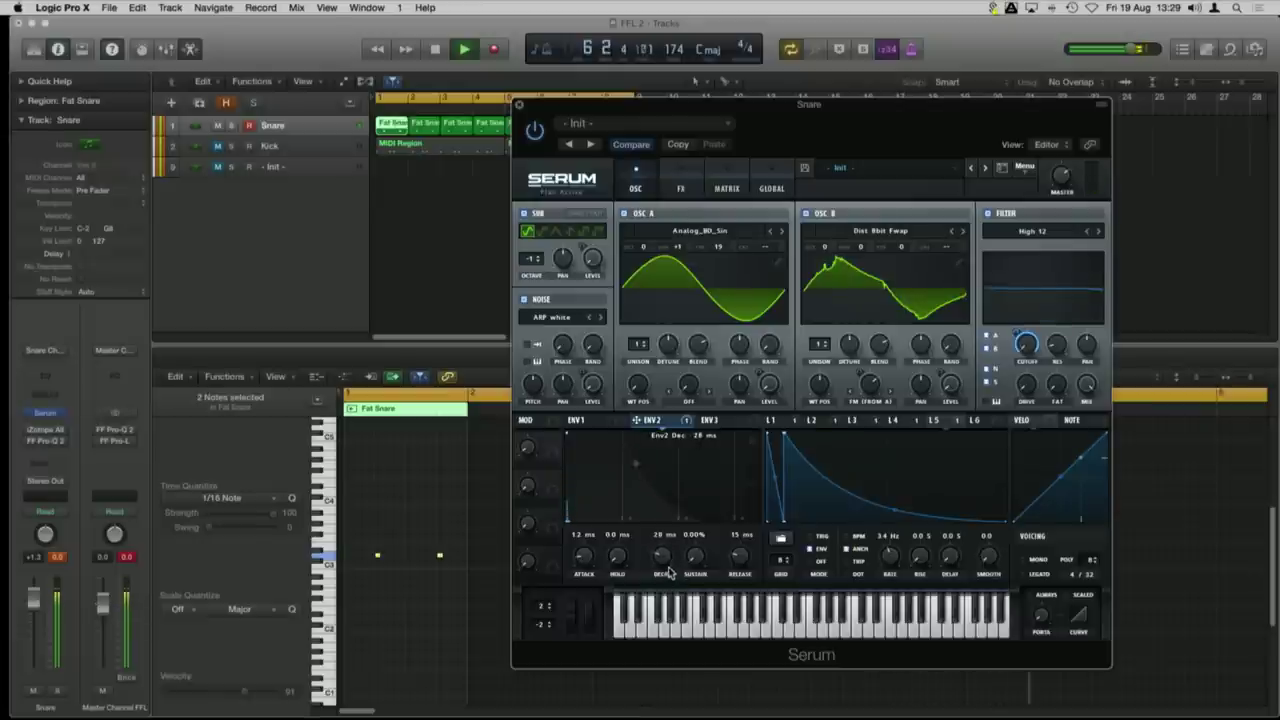
{"action": "scroll", "coordinate": [669, 567], "scroll_direction": "up", "scroll_amount": 3}
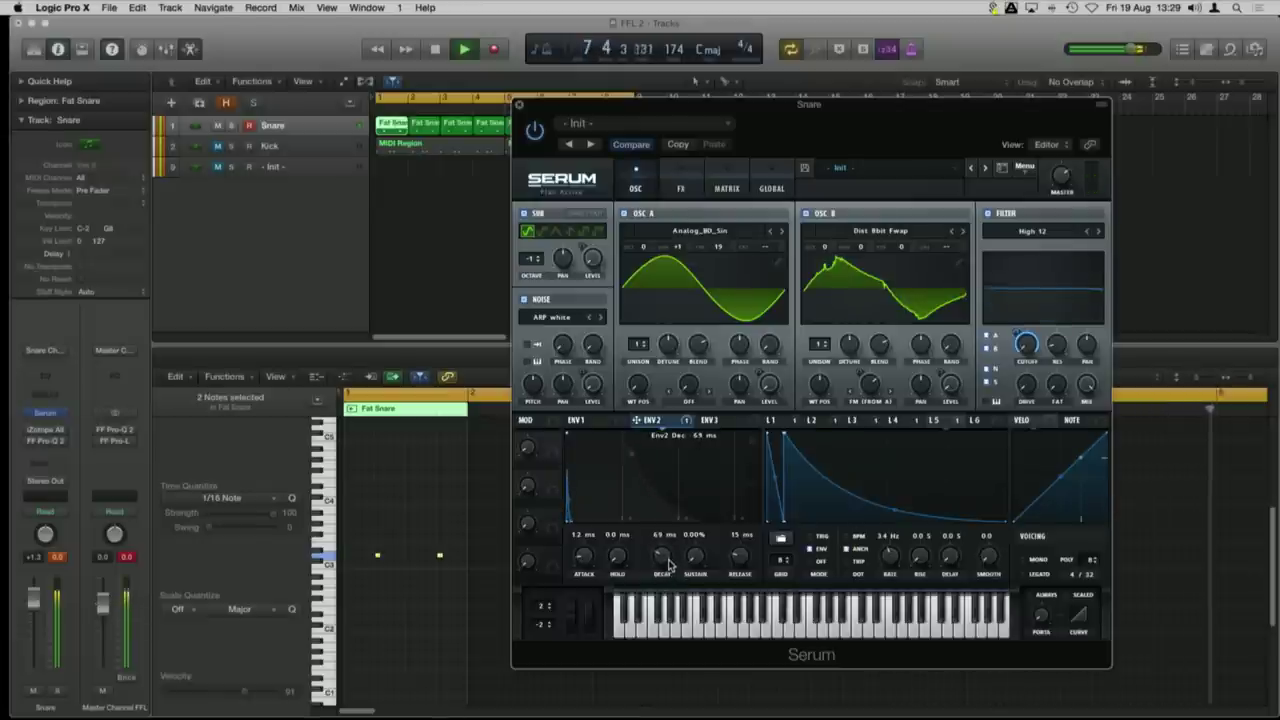
{"action": "scroll", "coordinate": [669, 567], "scroll_direction": "down", "scroll_amount": 3}
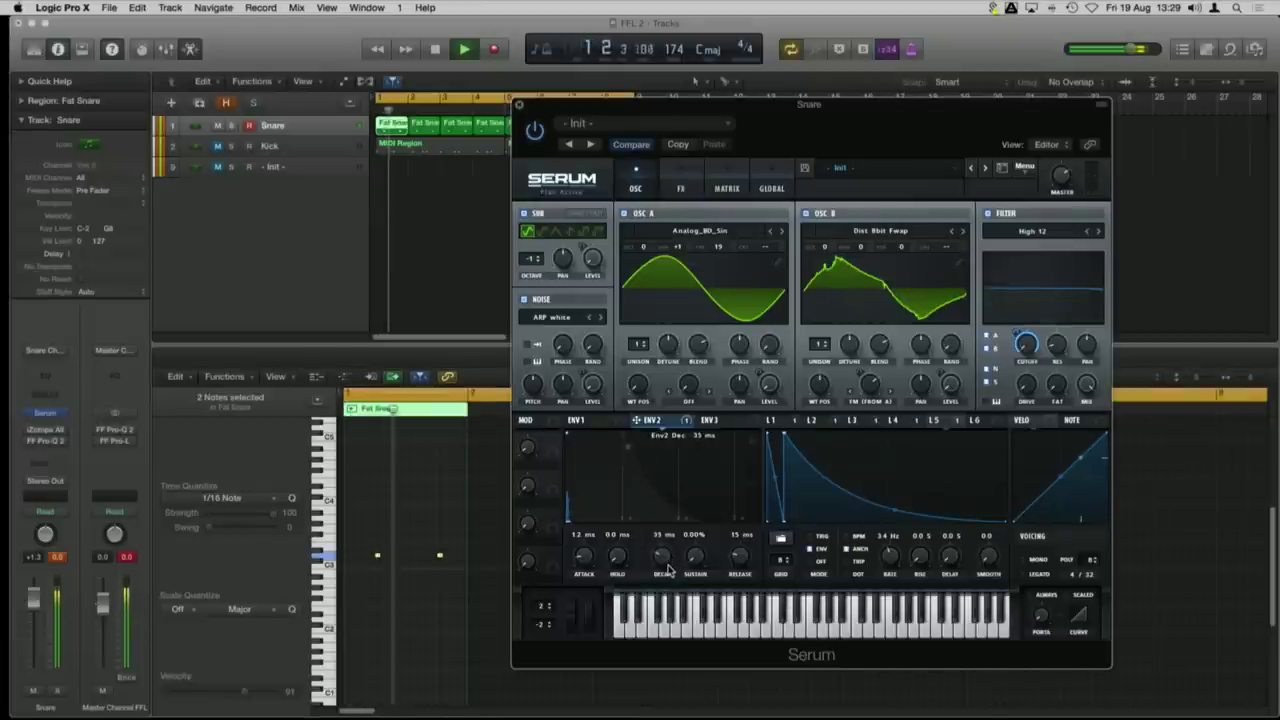
Step: Fine-tune envelope 2's decay around 35 ms against the playing loop, and stop playback
{"action": "left_click_drag", "start_coordinate": [660, 568], "coordinate": [661, 566]}
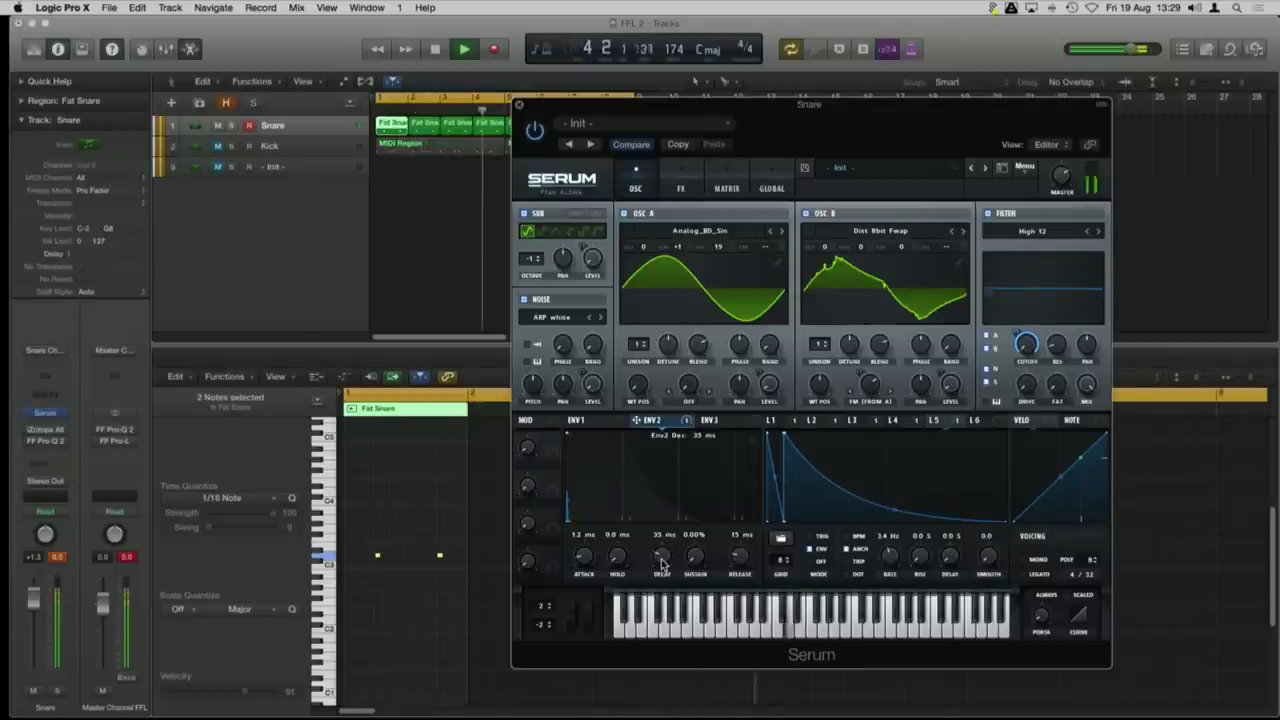
{"action": "key", "text": "space"}
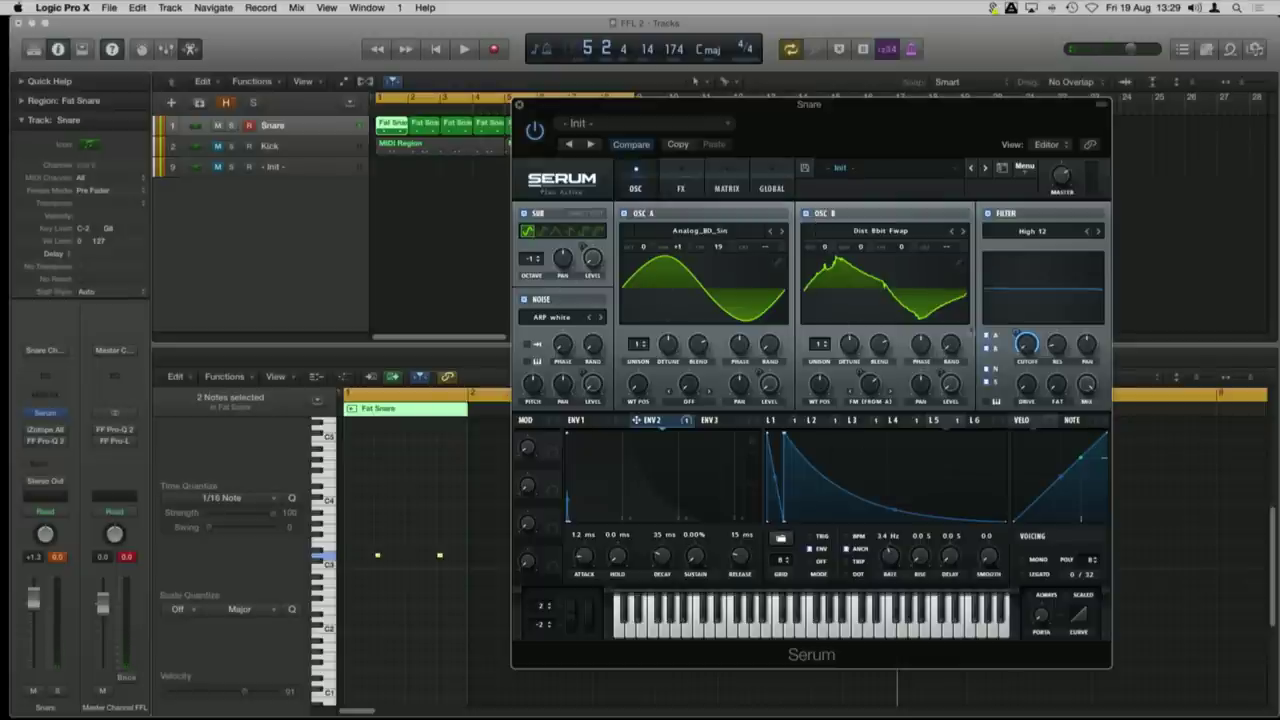
Step: Enable the Hyper/Dimension effect and adjust the Dimension size and mix while auditioning the loop
{"action": "left_click", "coordinate": [681, 181]}
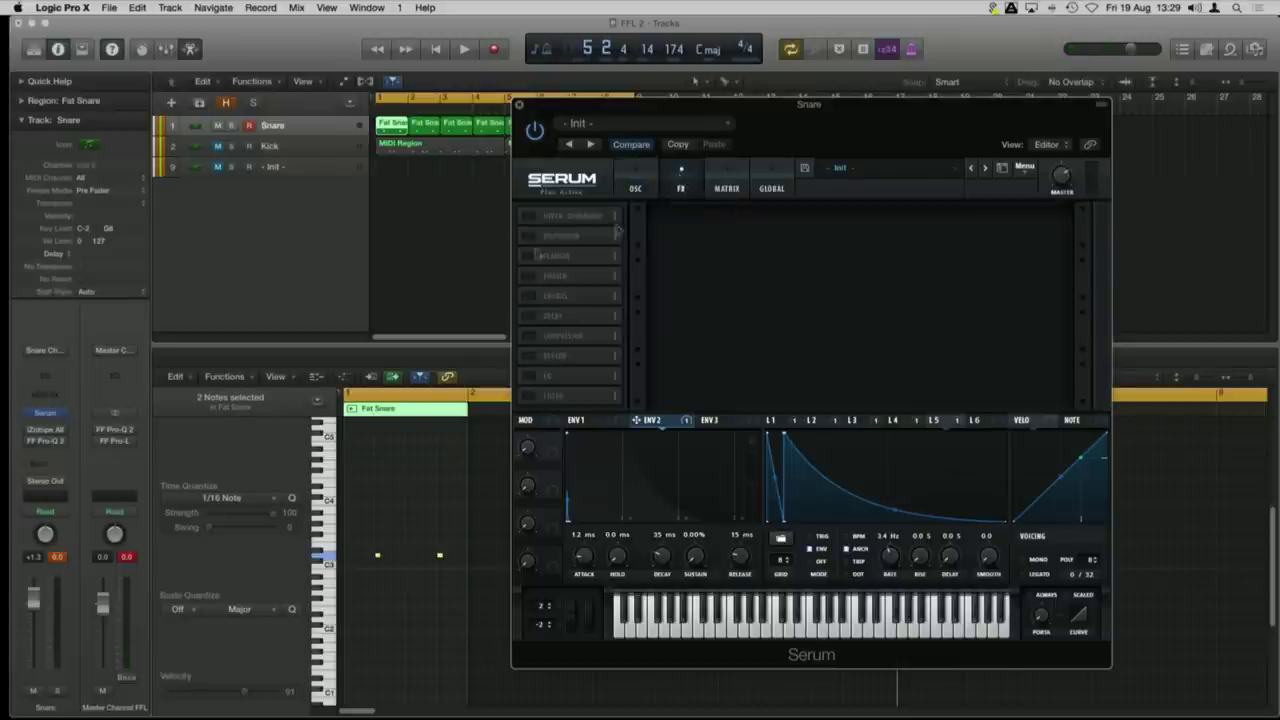
{"action": "left_click", "coordinate": [526, 215]}
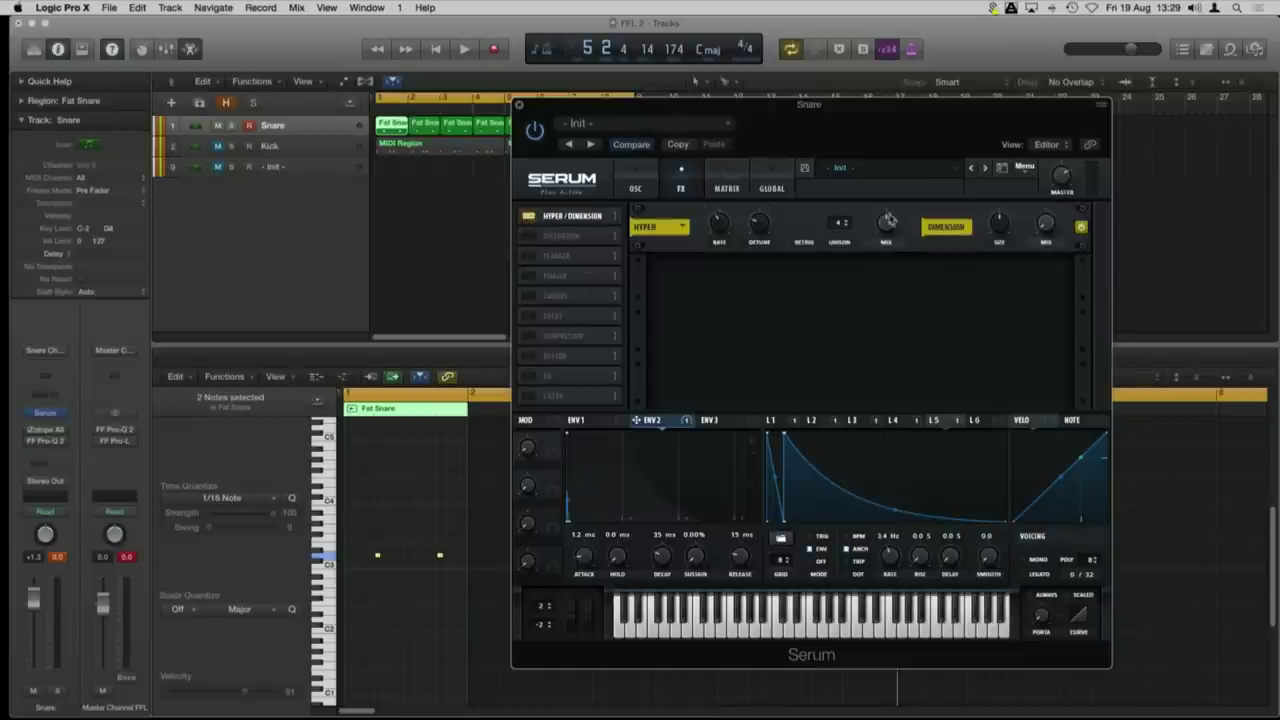
{"action": "left_click_drag", "start_coordinate": [1000, 234], "coordinate": [1052, 226]}
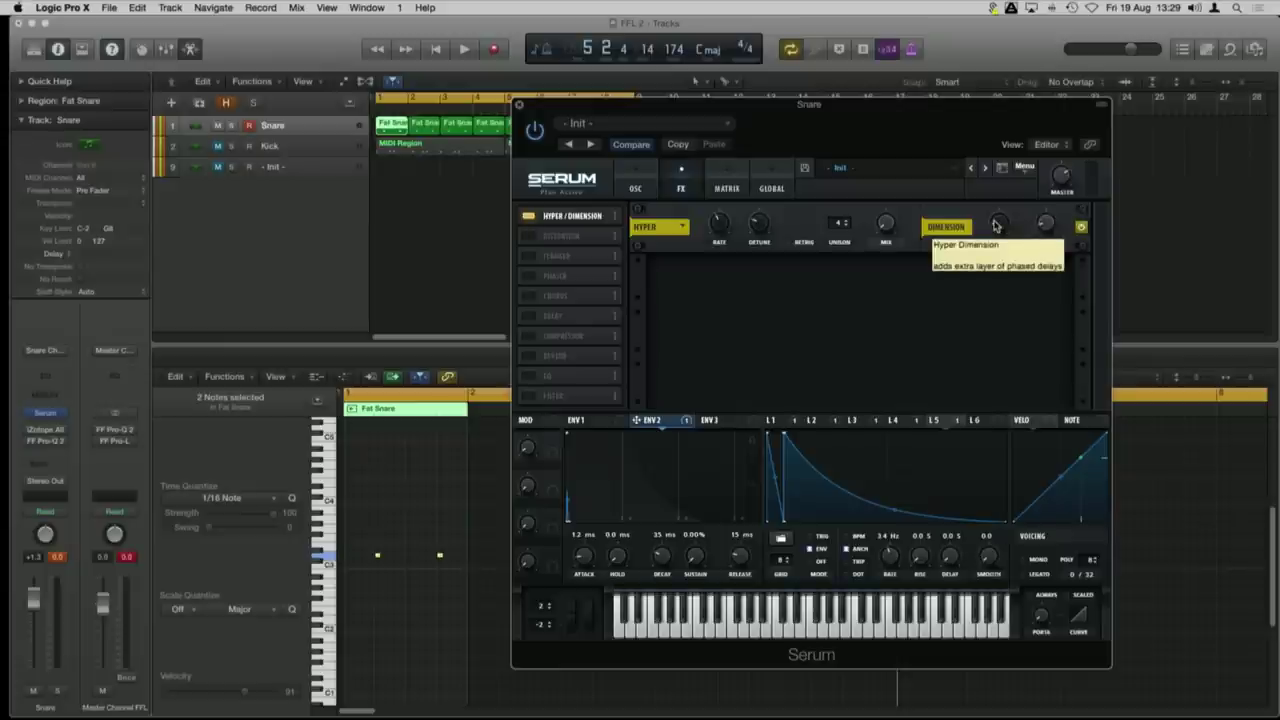
{"action": "key", "text": "space"}
{"action": "left_click_drag", "start_coordinate": [1045, 226], "coordinate": [1061, 172]}
{"action": "mouse_move", "coordinate": [1046, 222]}
{"action": "left_mouse_down"}
{"action": "mouse_move", "coordinate": [1055, 214]}
{"action": "mouse_move", "coordinate": [1045, 224]}
{"action": "left_mouse_up"}
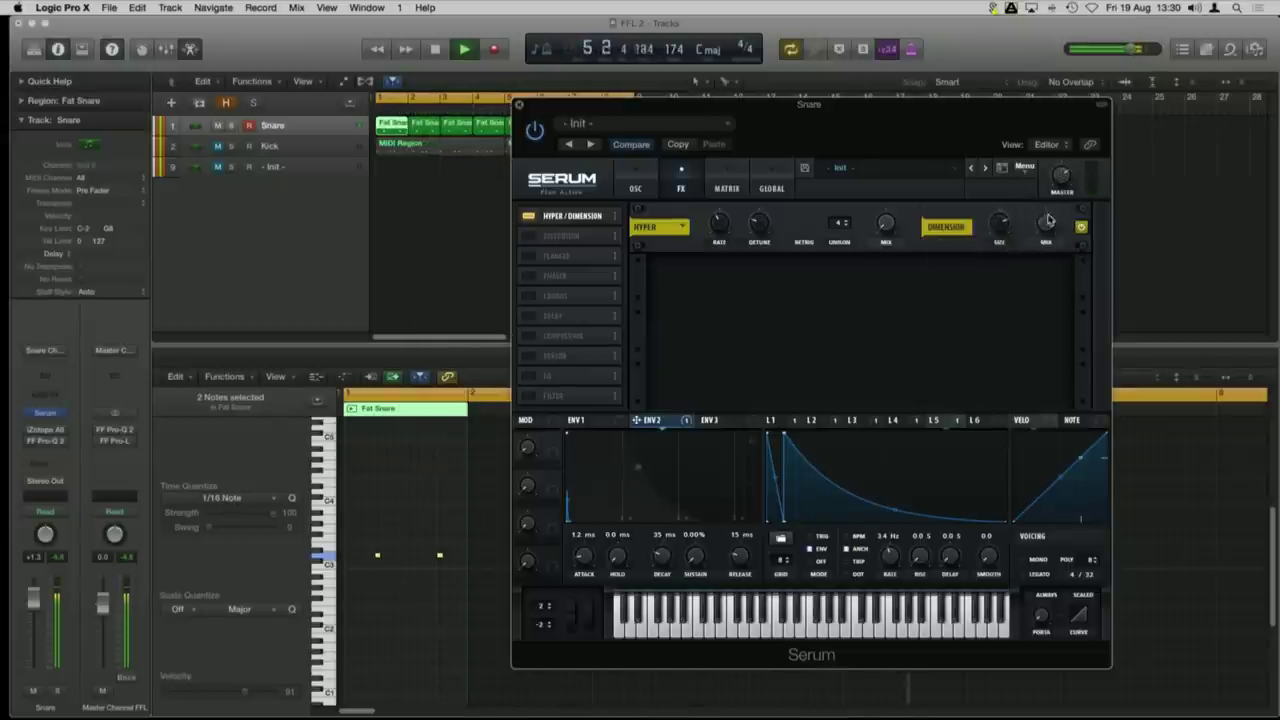
{"action": "mouse_move", "coordinate": [1000, 250]}
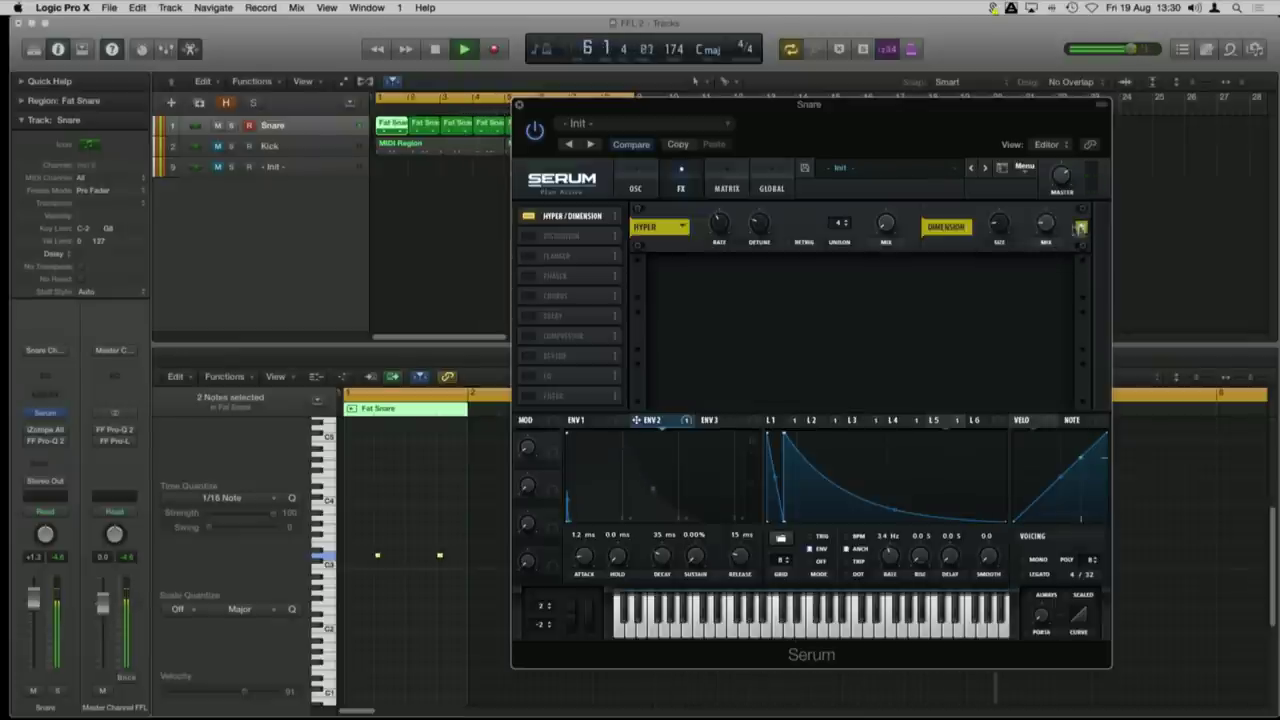
{"action": "key", "text": "space"}
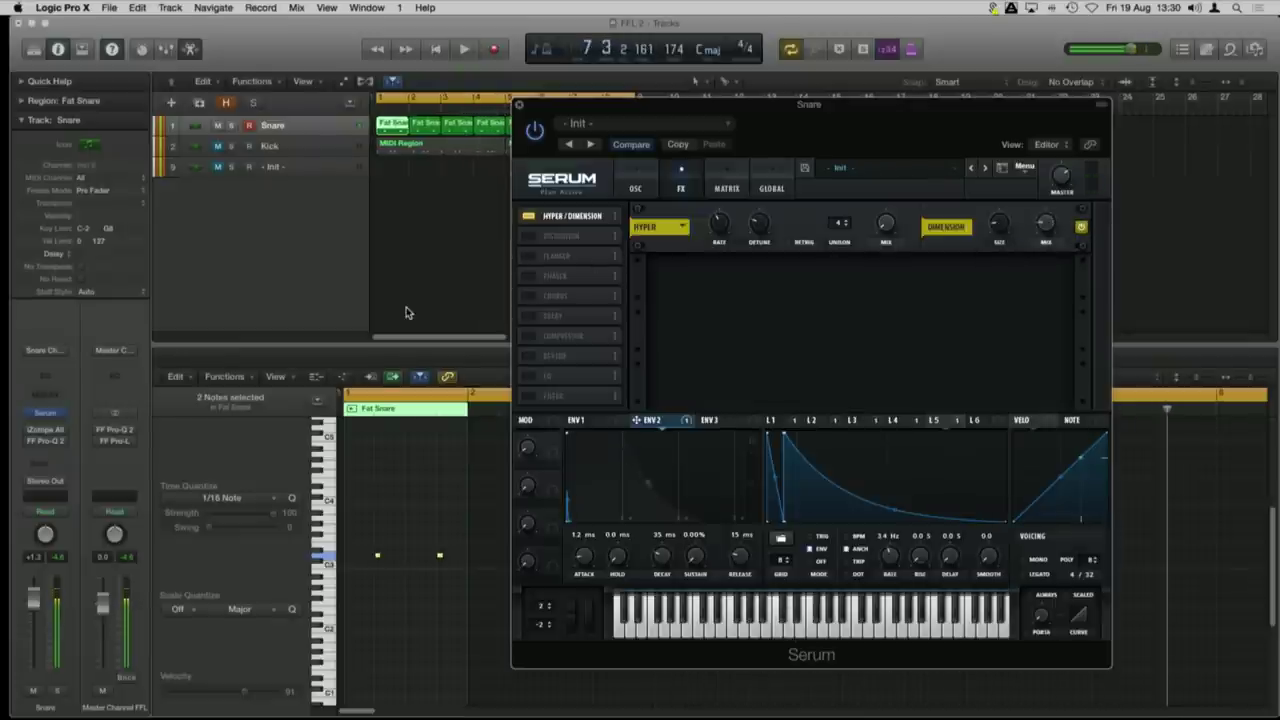
Step: Enable the Distortion effect in Tube mode and raise its drive to about 69%, fine-tuning it by ear during playback
{"action": "left_click", "coordinate": [528, 236]}
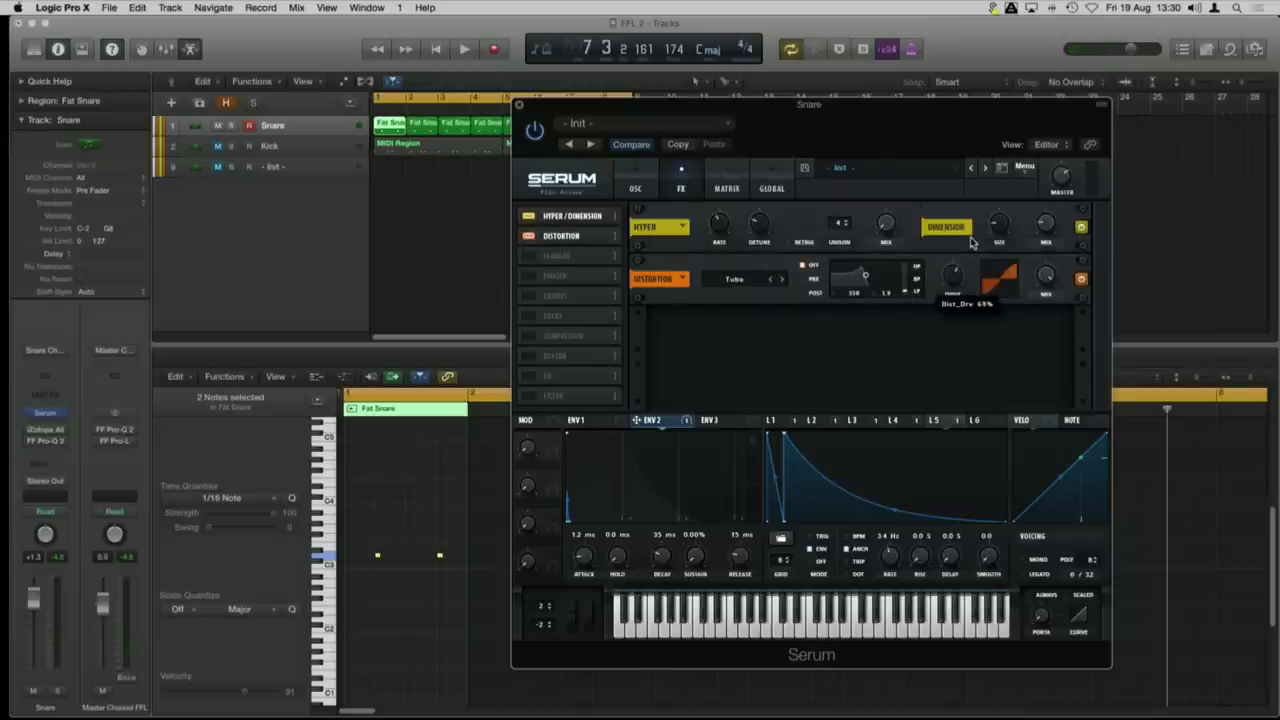
{"action": "key", "text": "space"}
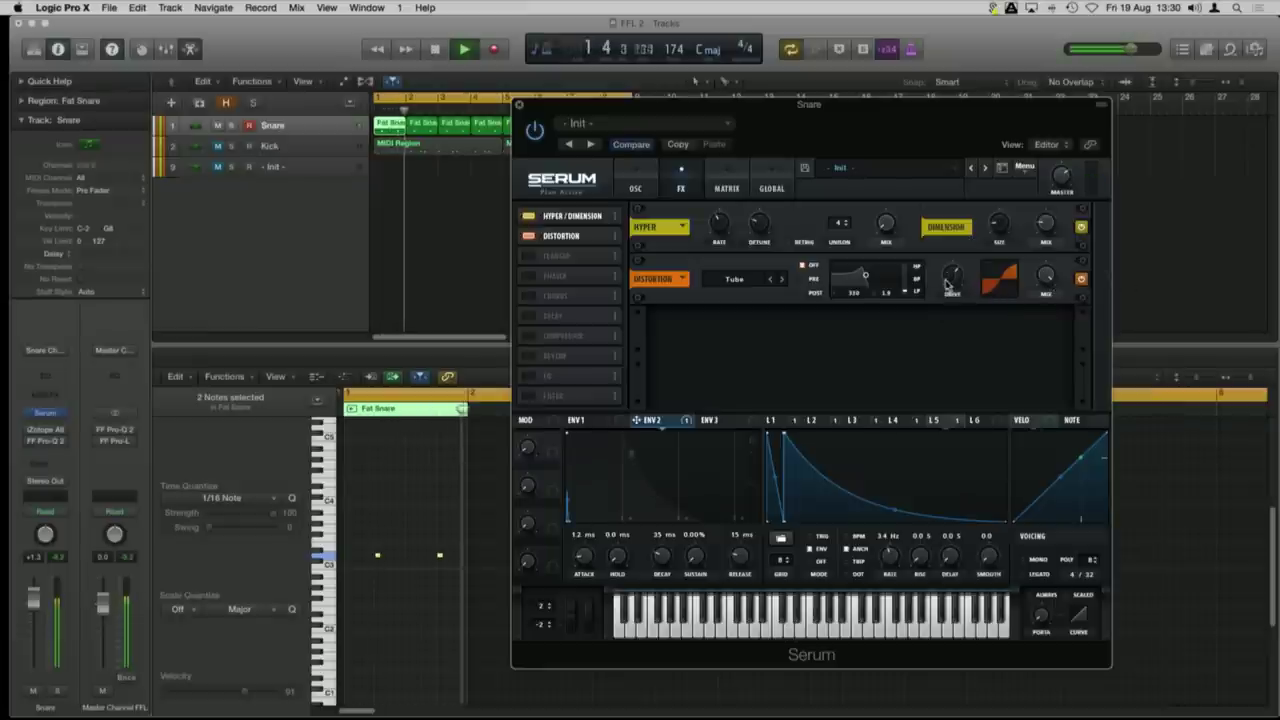
{"action": "scroll", "coordinate": [958, 279], "scroll_direction": "up", "scroll_amount": 8}
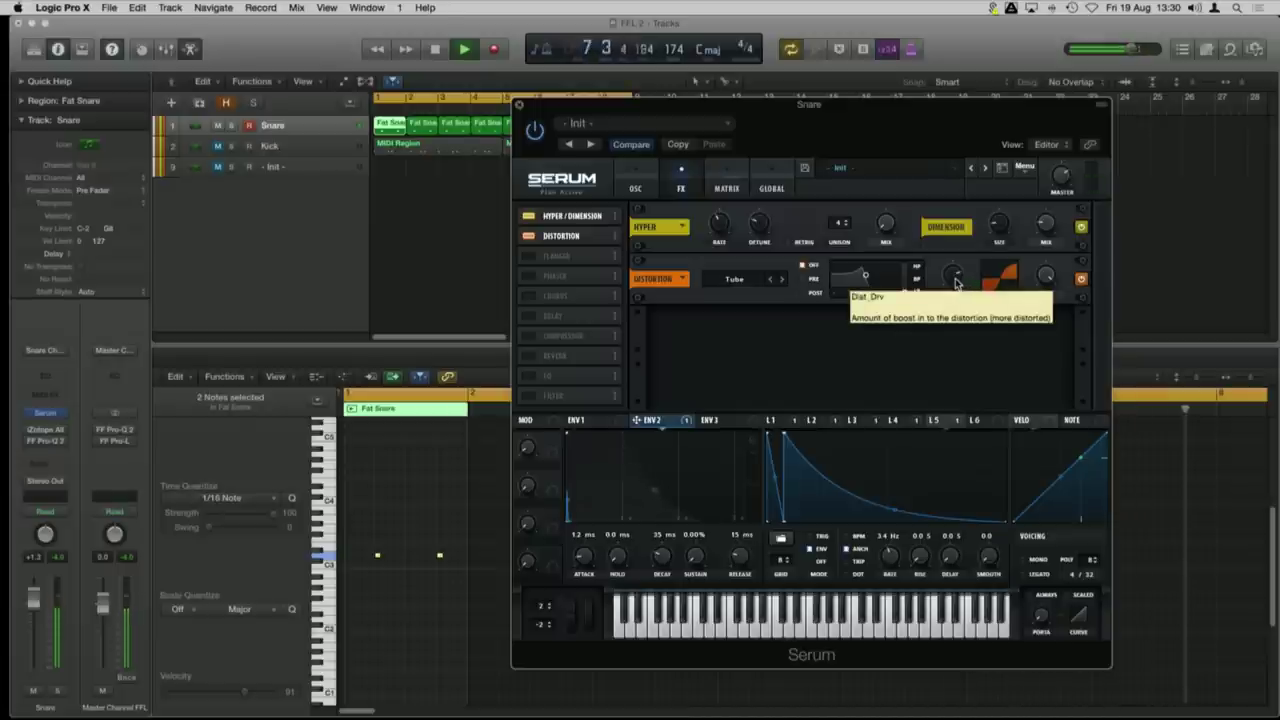
{"action": "key", "text": "space"}
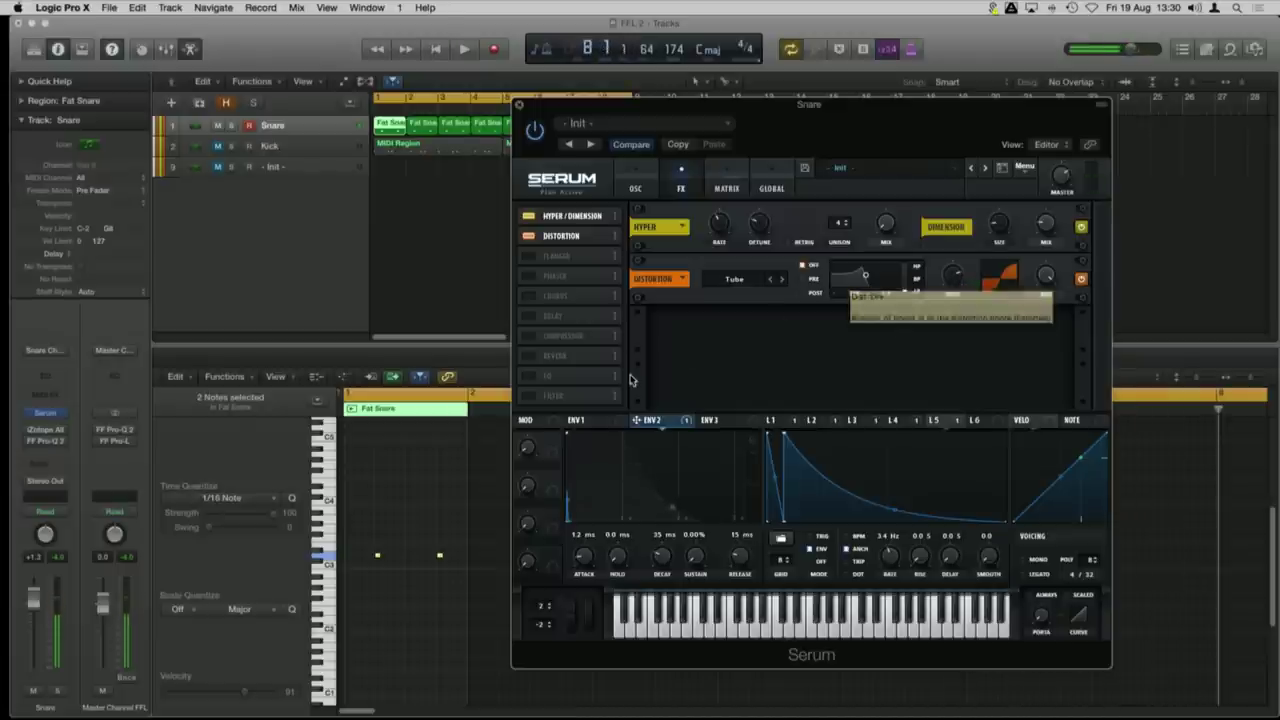
Step: Enable the Compressor effect, raise its gain to about 21.7 dB during playback and turn on multiband mode
{"action": "left_click", "coordinate": [528, 338]}
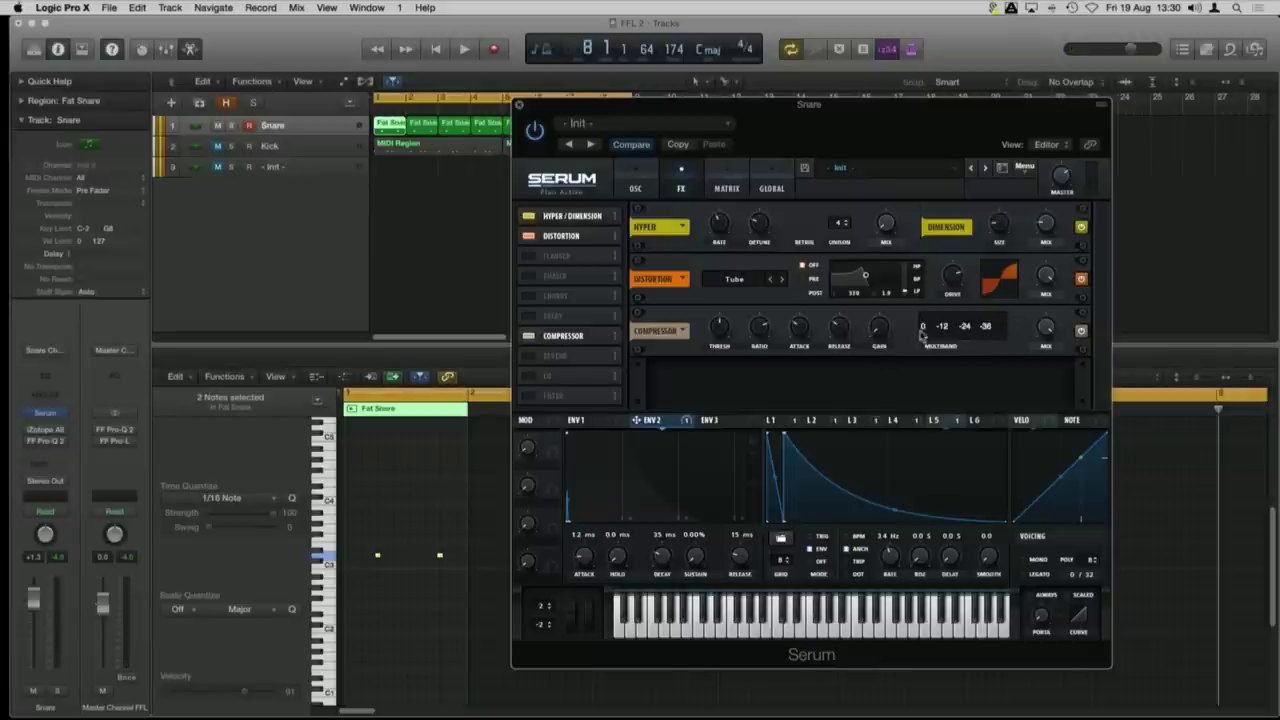
{"action": "mouse_move", "coordinate": [878, 333]}
{"action": "mouse_move", "coordinate": [1064, 192]}
{"action": "key", "text": "space"}
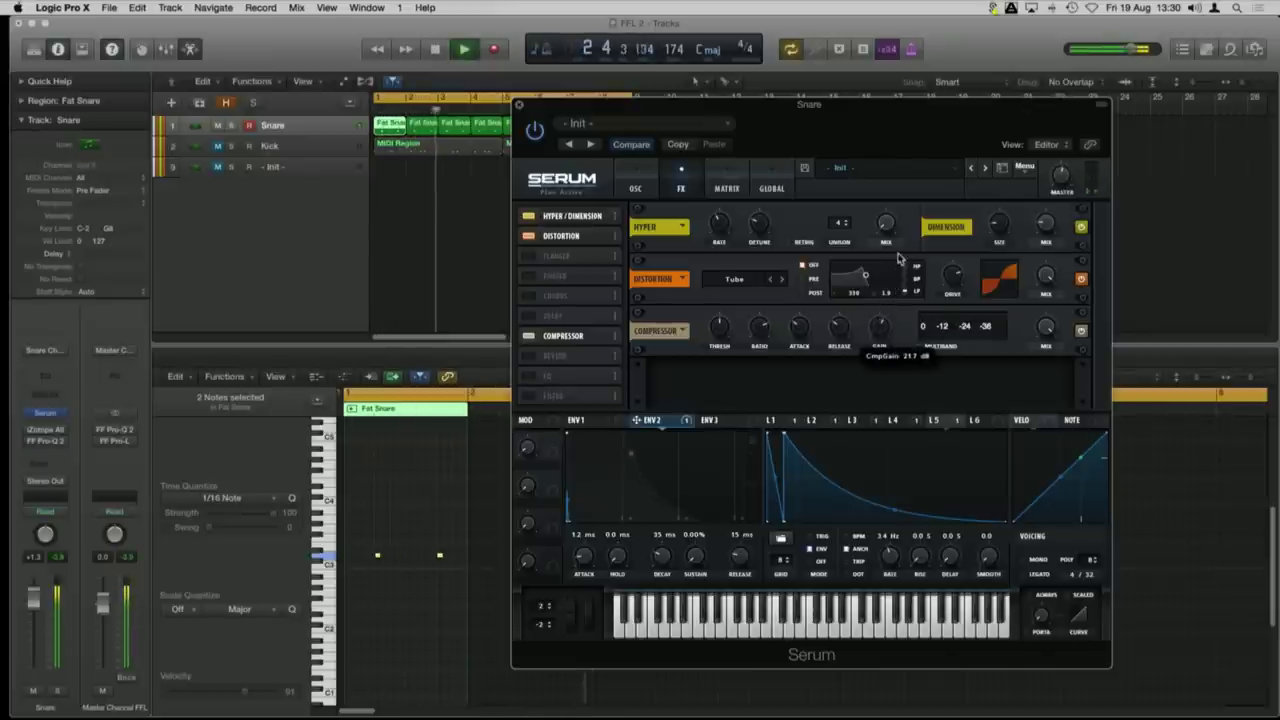
{"action": "key", "text": "space"}
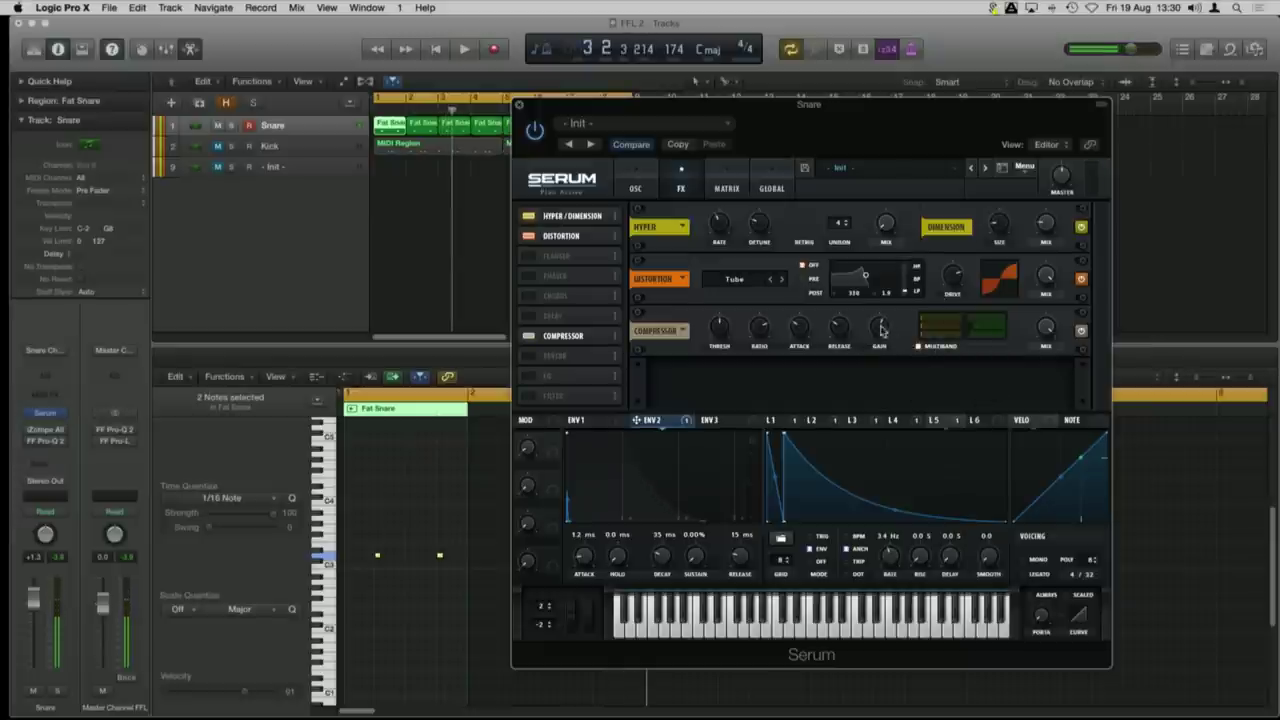
Step: Lower Serum's master volume during playback and set the multiband compressor's high band to 79%
{"action": "key", "text": "space"}
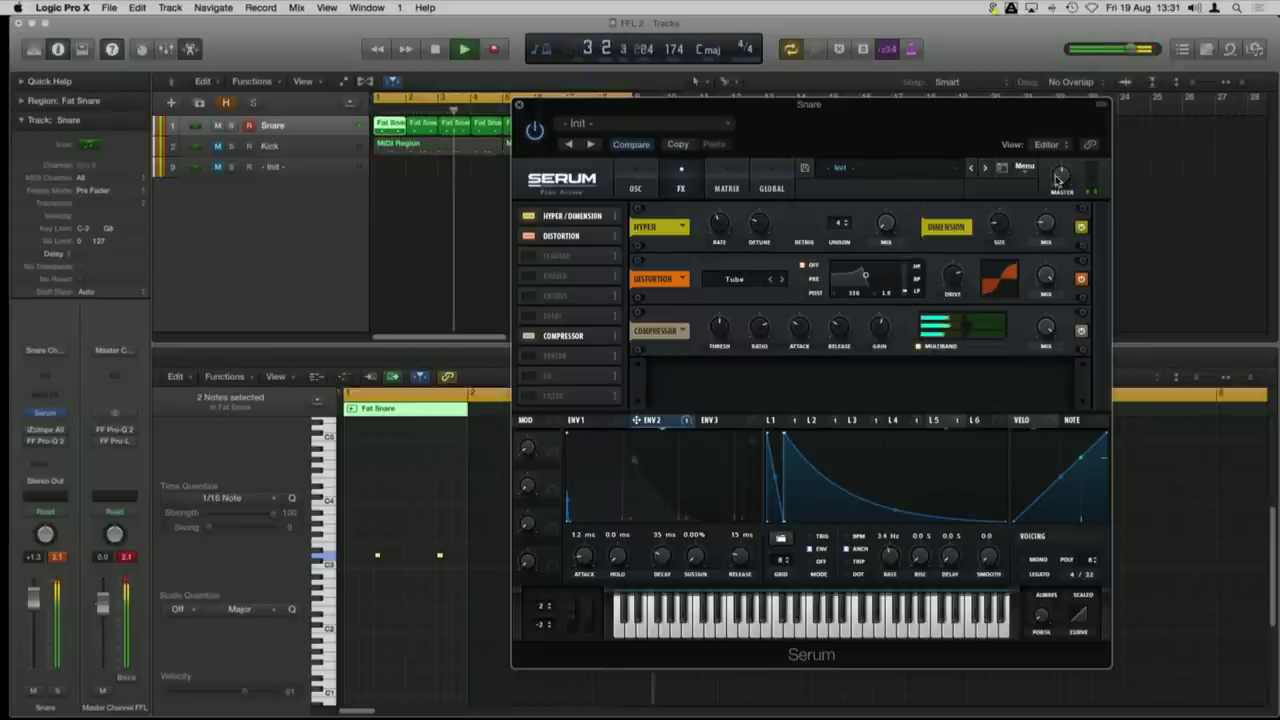
{"action": "left_click_drag", "start_coordinate": [1061, 176], "coordinate": [1061, 191]}
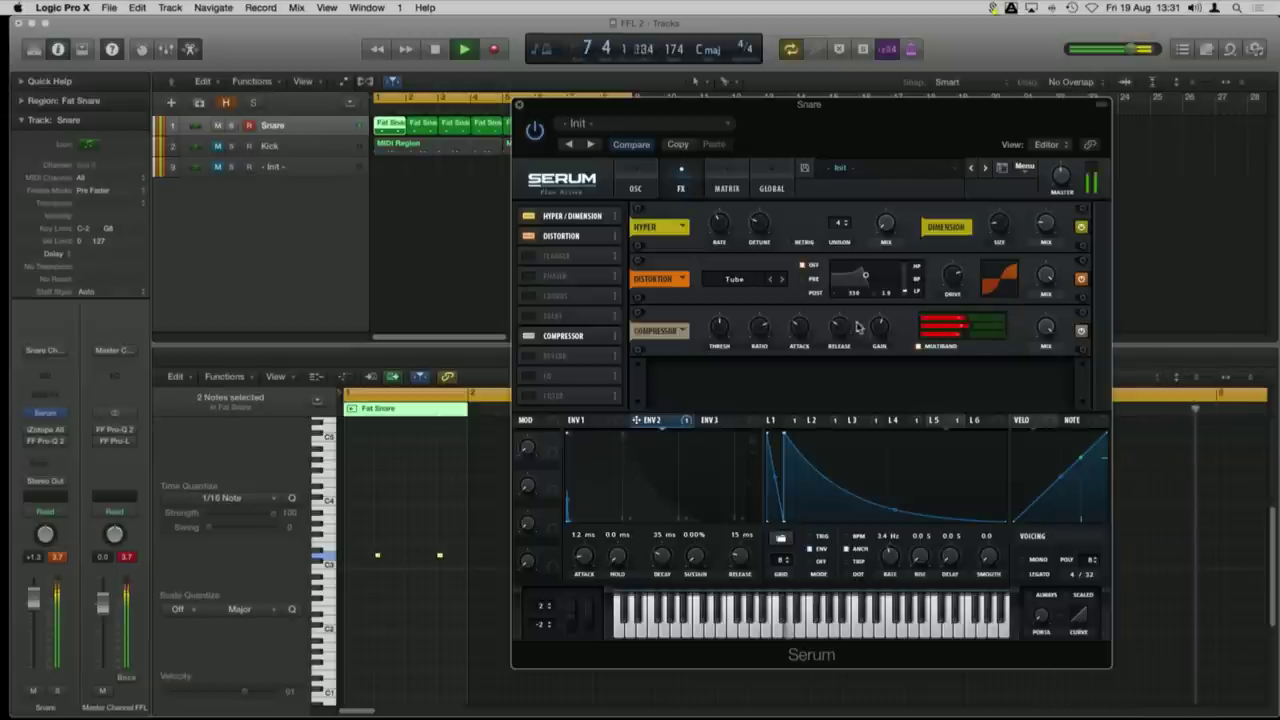
{"action": "key", "text": "space"}
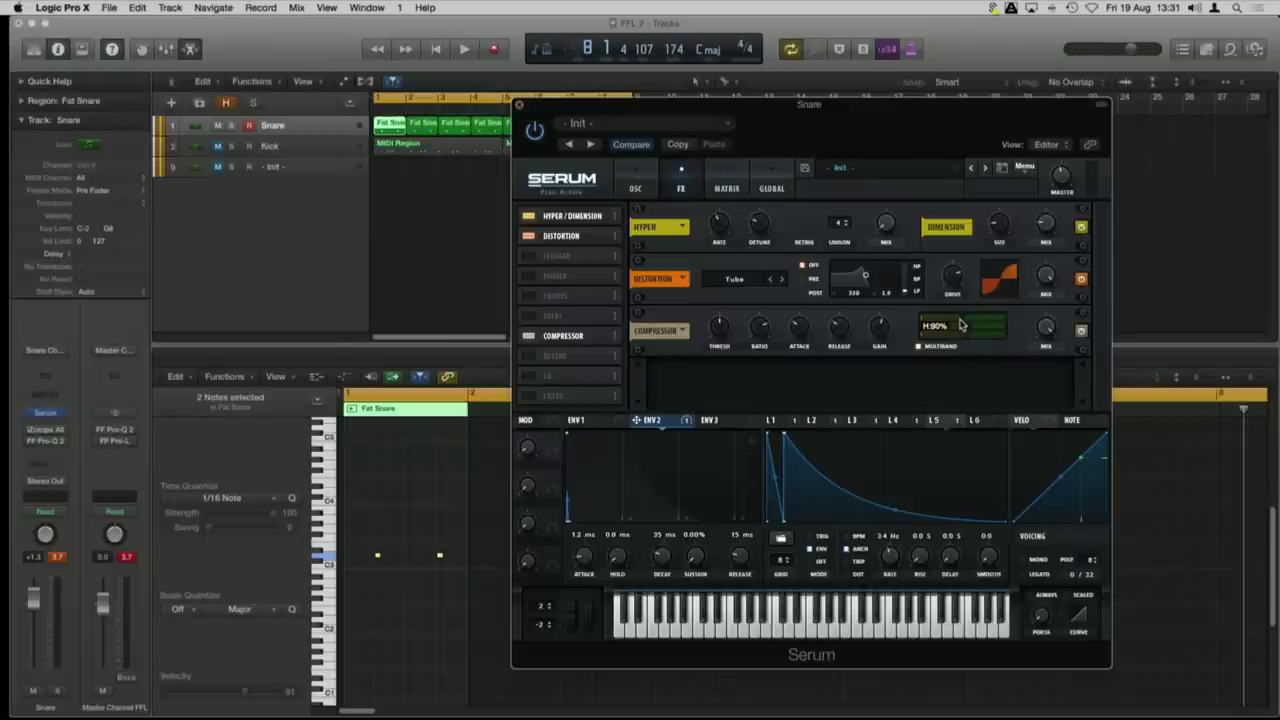
{"action": "key", "text": "space"}
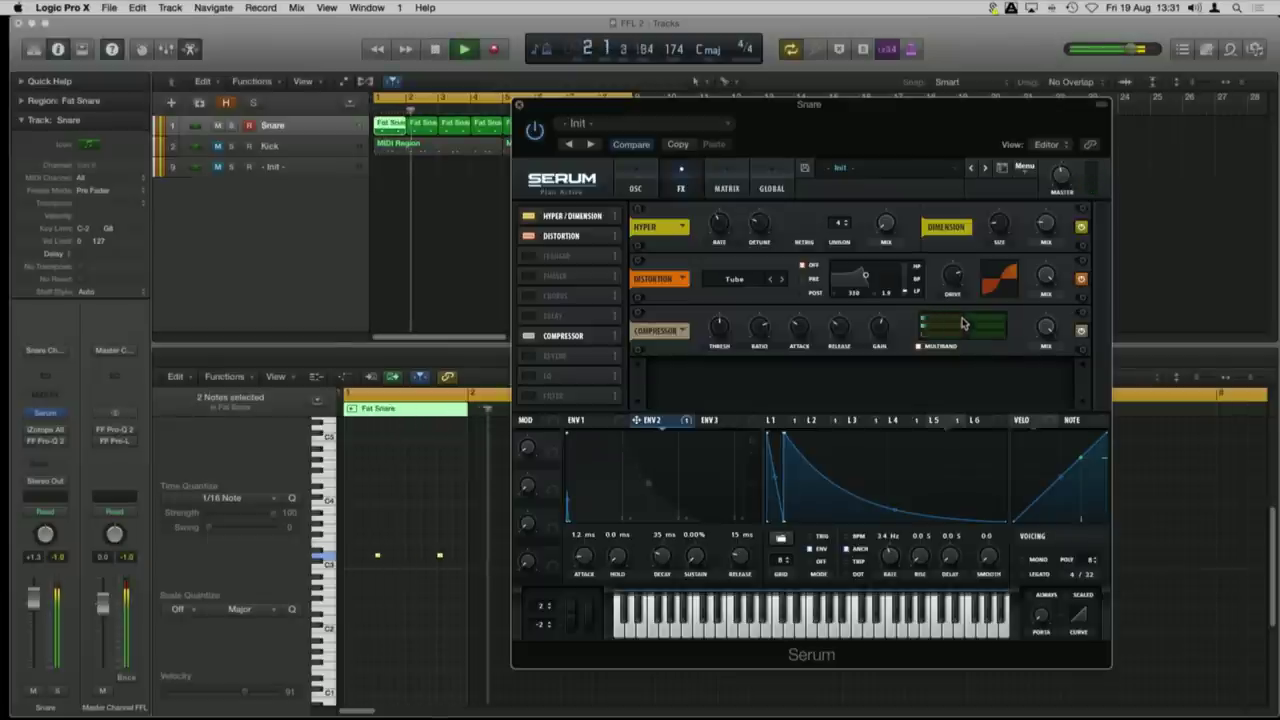
{"action": "mouse_move", "coordinate": [960, 325]}
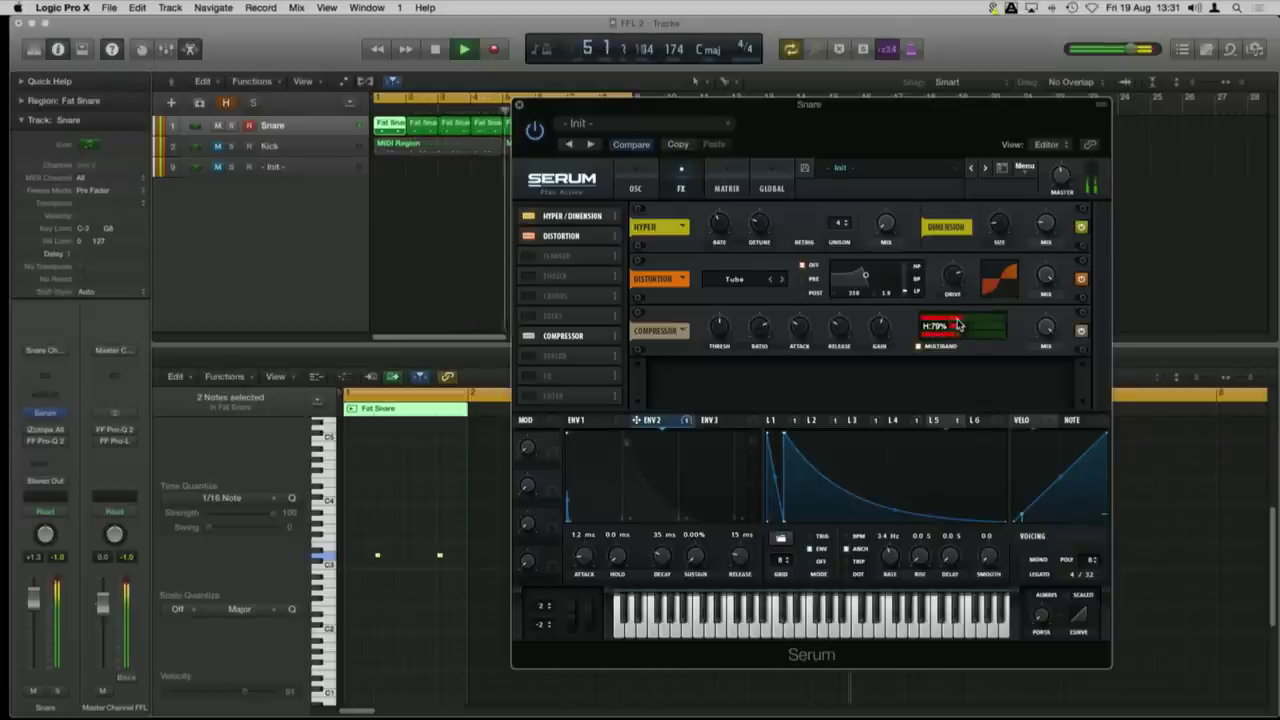
{"action": "key", "text": "space"}
Step: Shorten envelope 1's release to 442 ms and audition the loop
{"action": "left_click", "coordinate": [580, 419]}
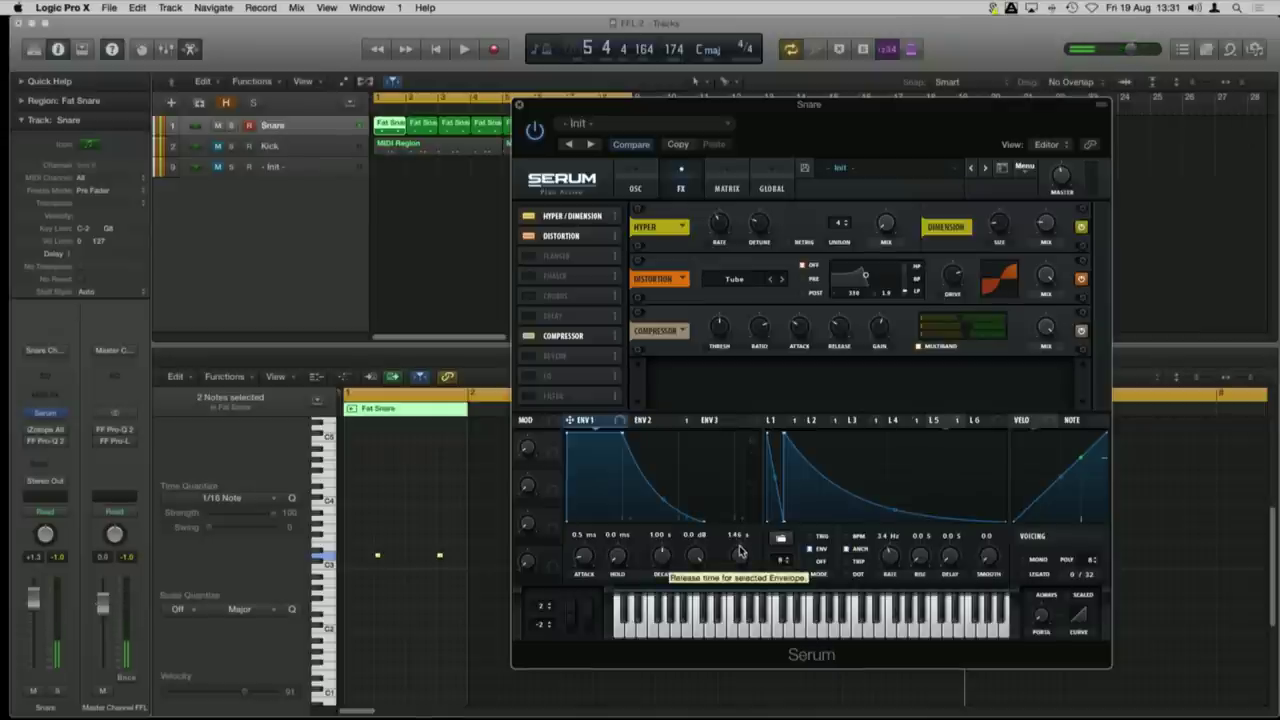
{"action": "left_click_drag", "start_coordinate": [739, 555], "coordinate": [740, 567]}
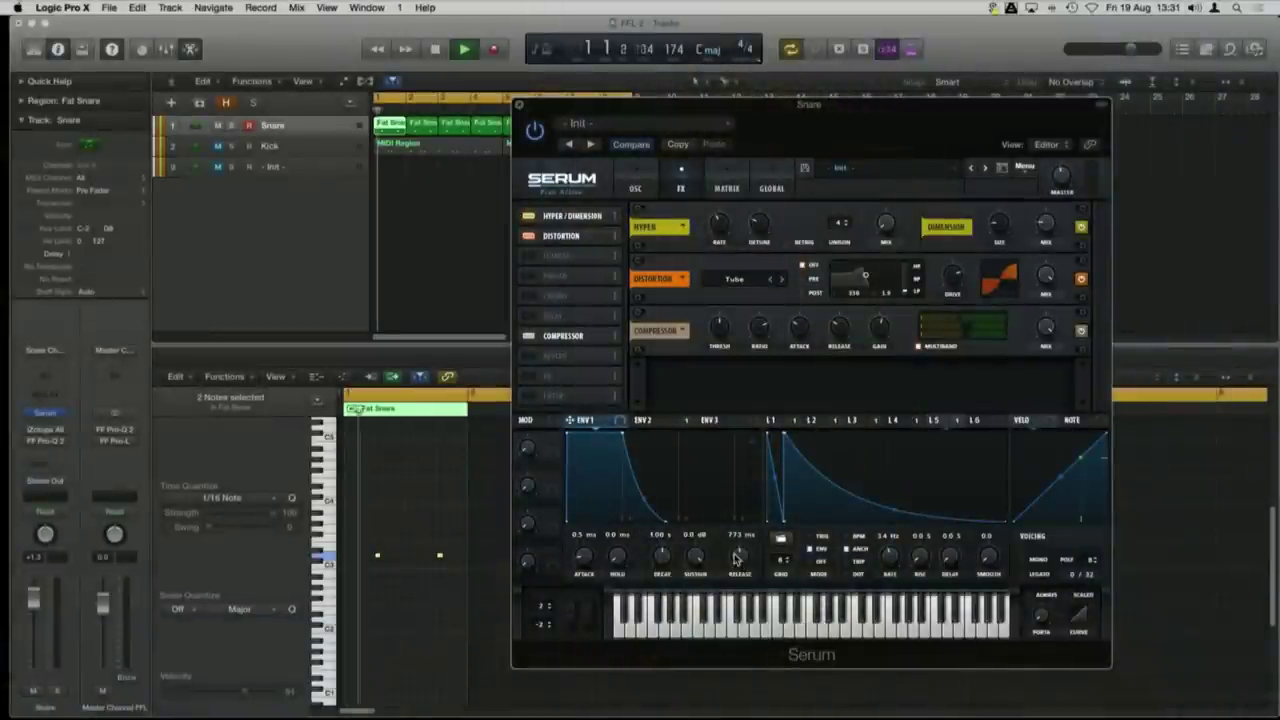
{"action": "mouse_move", "coordinate": [737, 558]}
{"action": "left_mouse_down"}
{"action": "mouse_move", "coordinate": [741, 571]}
{"action": "mouse_move", "coordinate": [741, 556]}
{"action": "left_mouse_up"}
{"action": "key", "text": "space"}
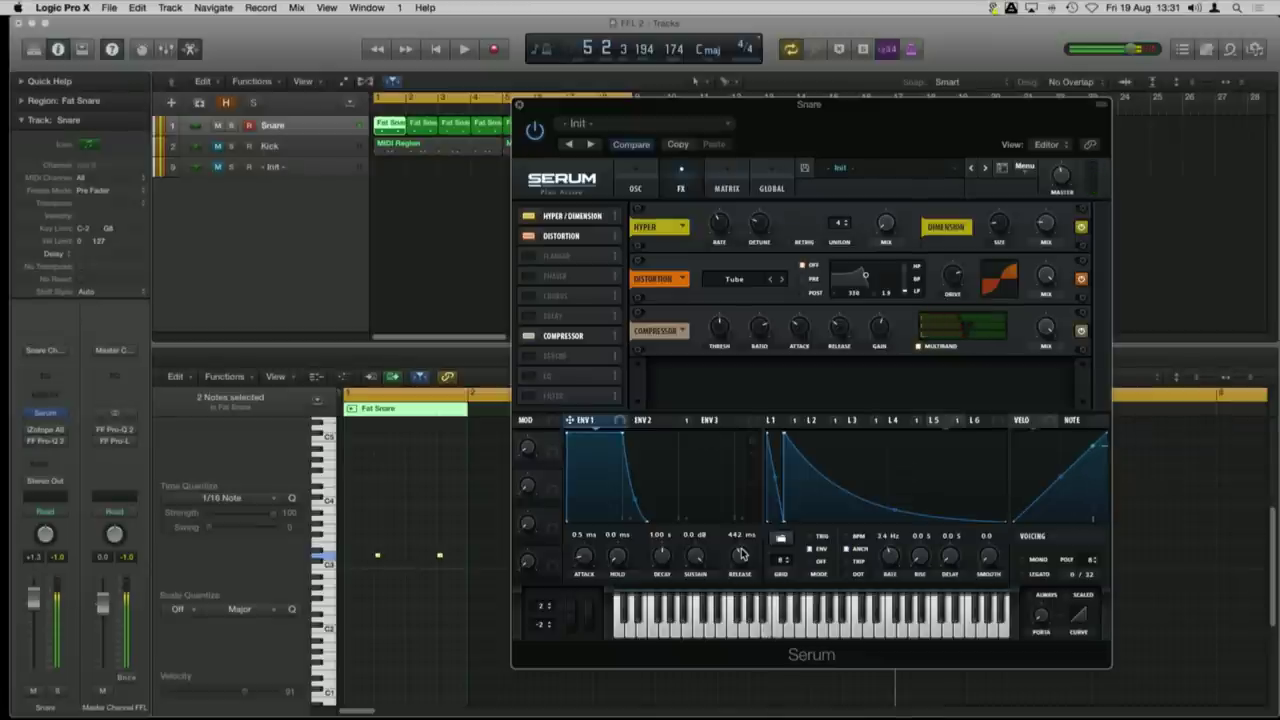
{"action": "key", "text": "space"}
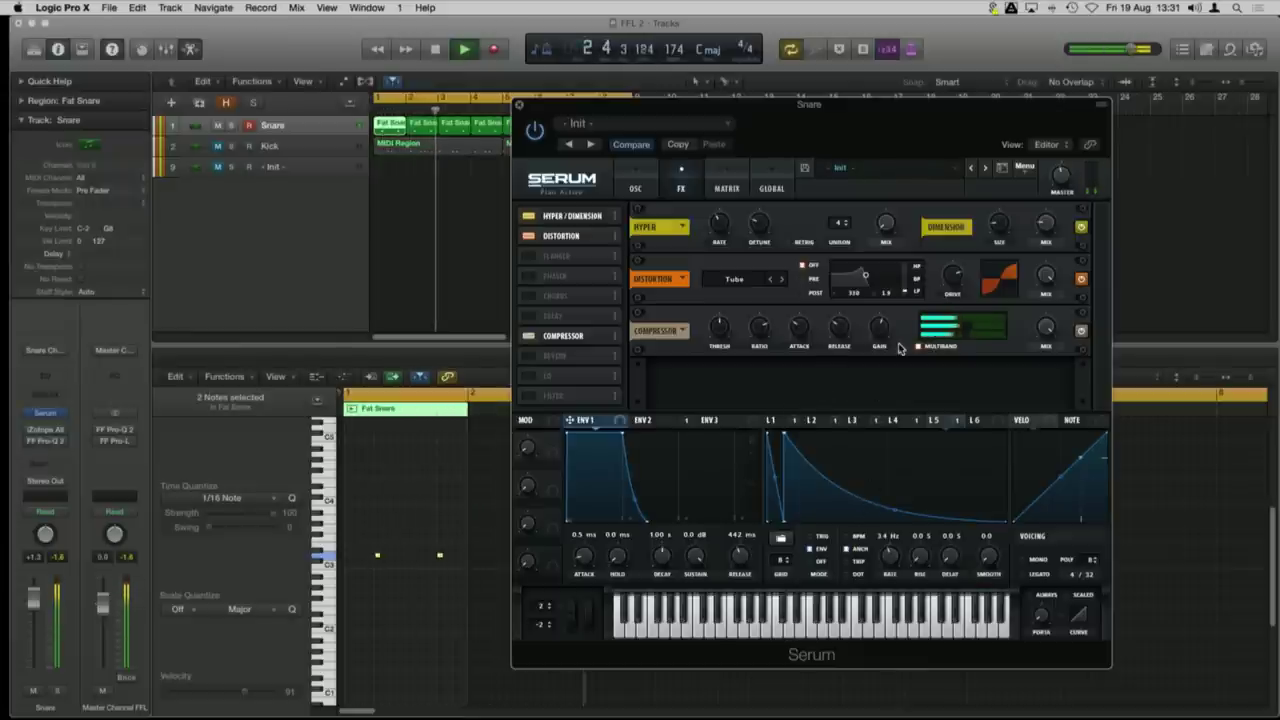
{"action": "key", "text": "space"}
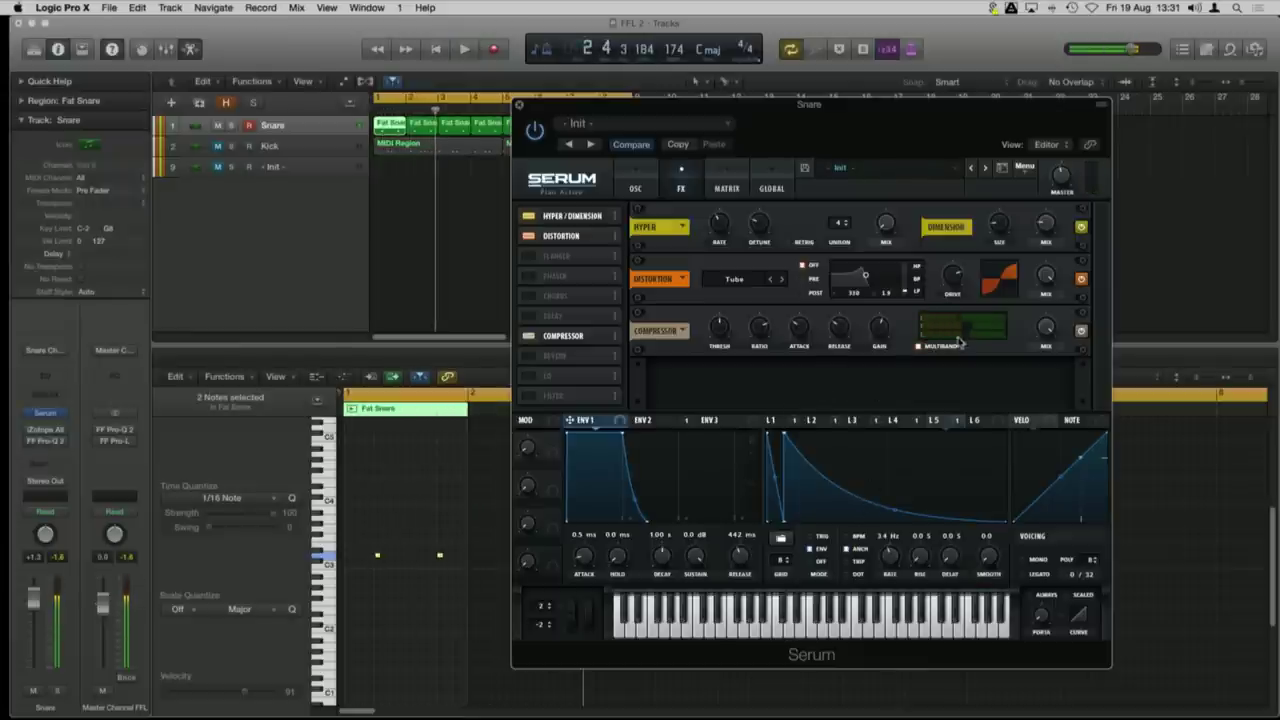
Step: Enable the EQ effect, switch its low band to a peak shape and boost it while checking the loop
{"action": "left_click", "coordinate": [529, 377]}
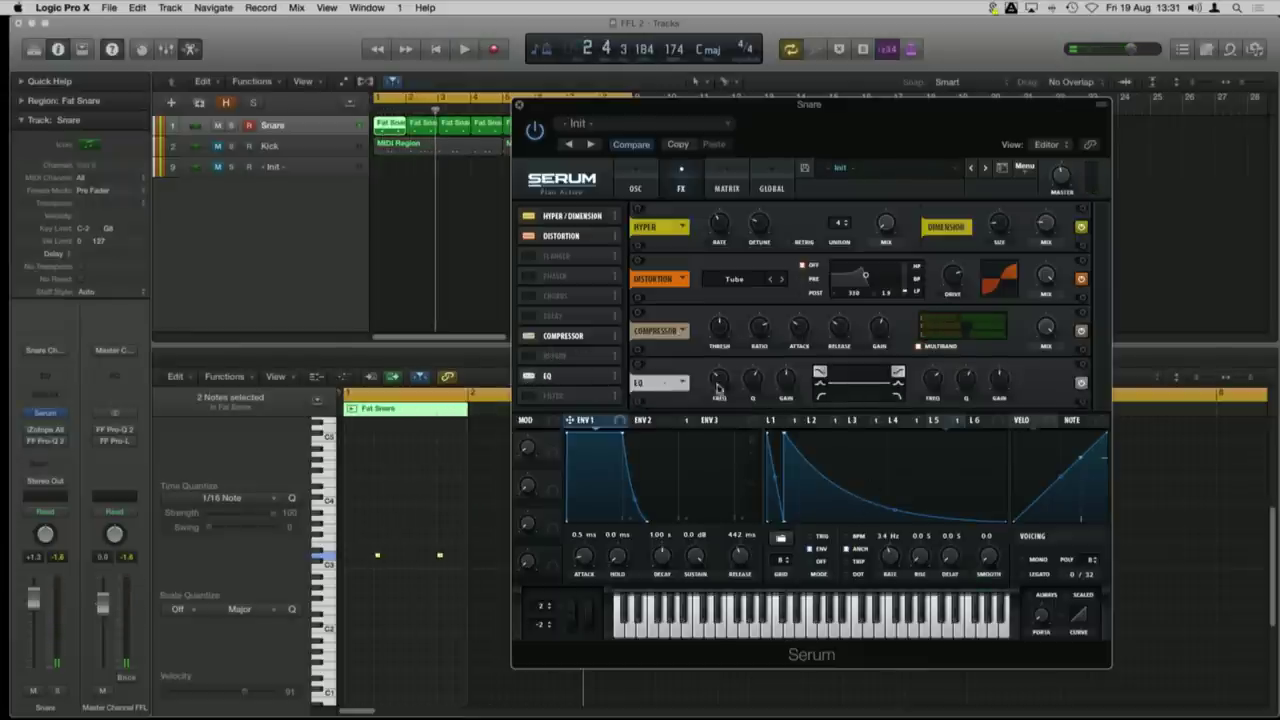
{"action": "left_click_drag", "start_coordinate": [821, 383], "coordinate": [818, 385]}
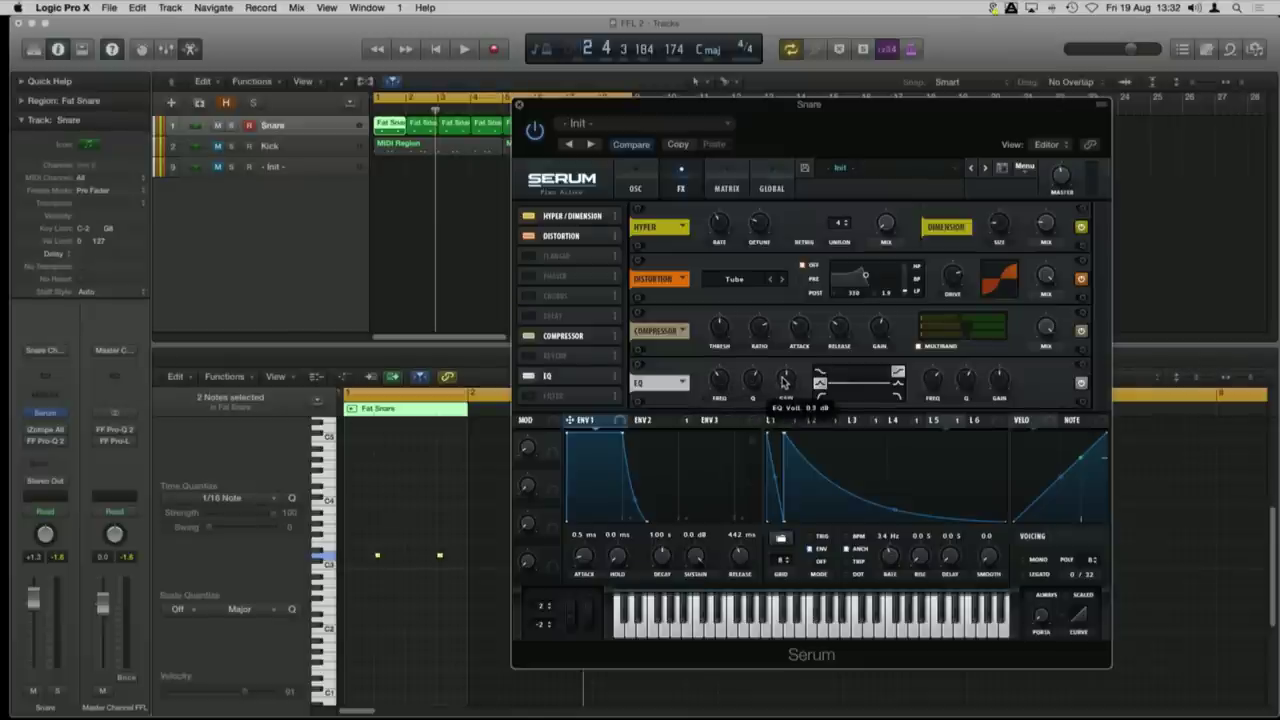
{"action": "key", "text": "space"}
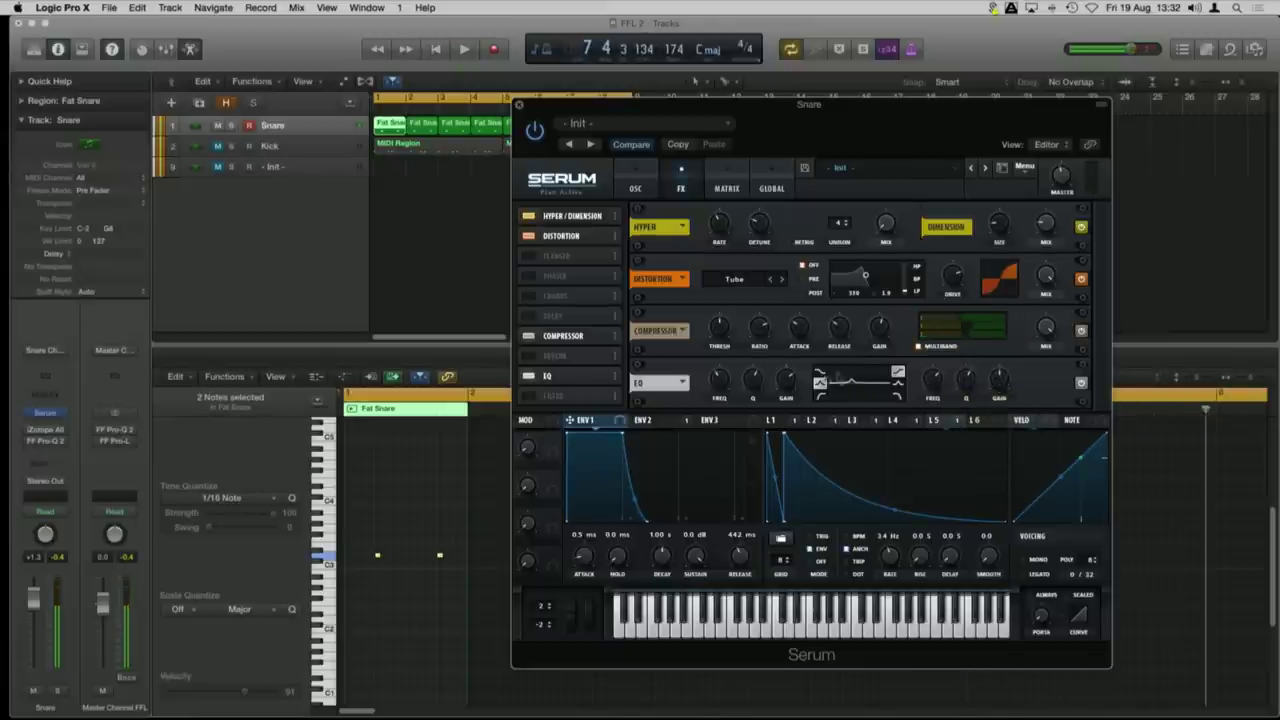
{"action": "key", "text": "space"}
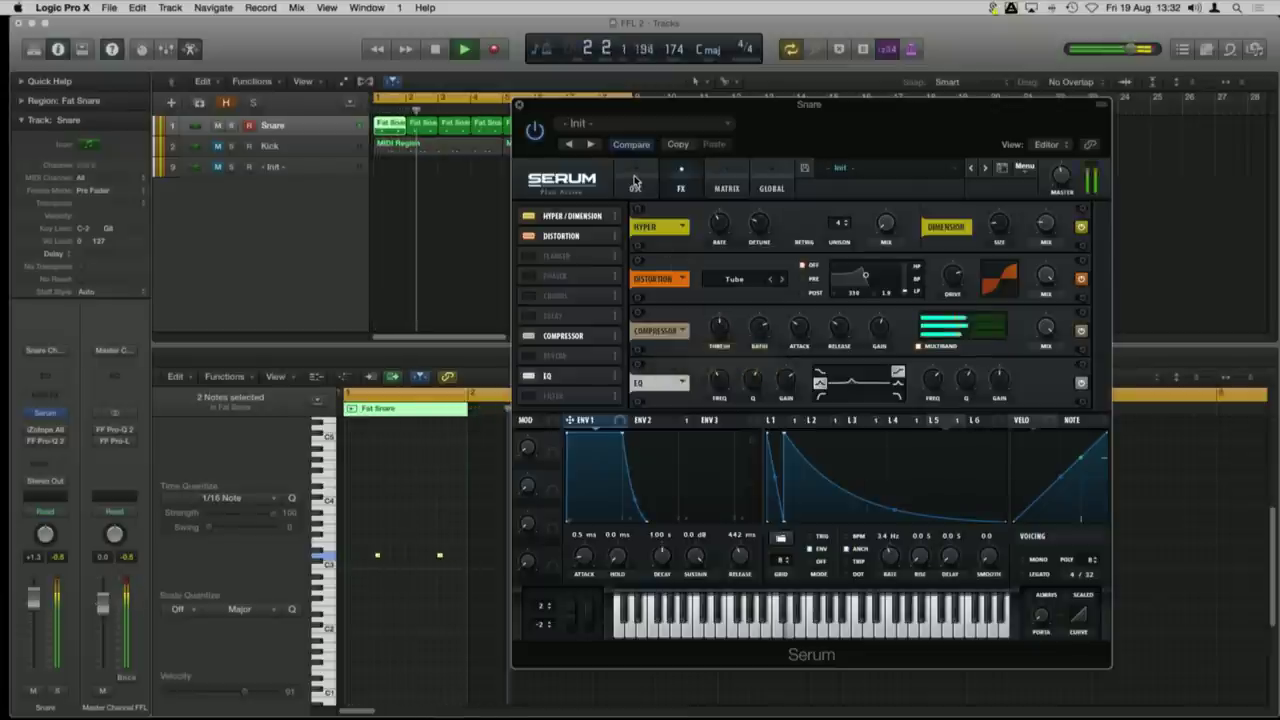
{"action": "key", "text": "space"}
Step: Check oscillator B's warp modulation, and reduce LFO 3's modulation of oscillator B's level to 24 while playing the loop
{"action": "left_click", "coordinate": [634, 182]}
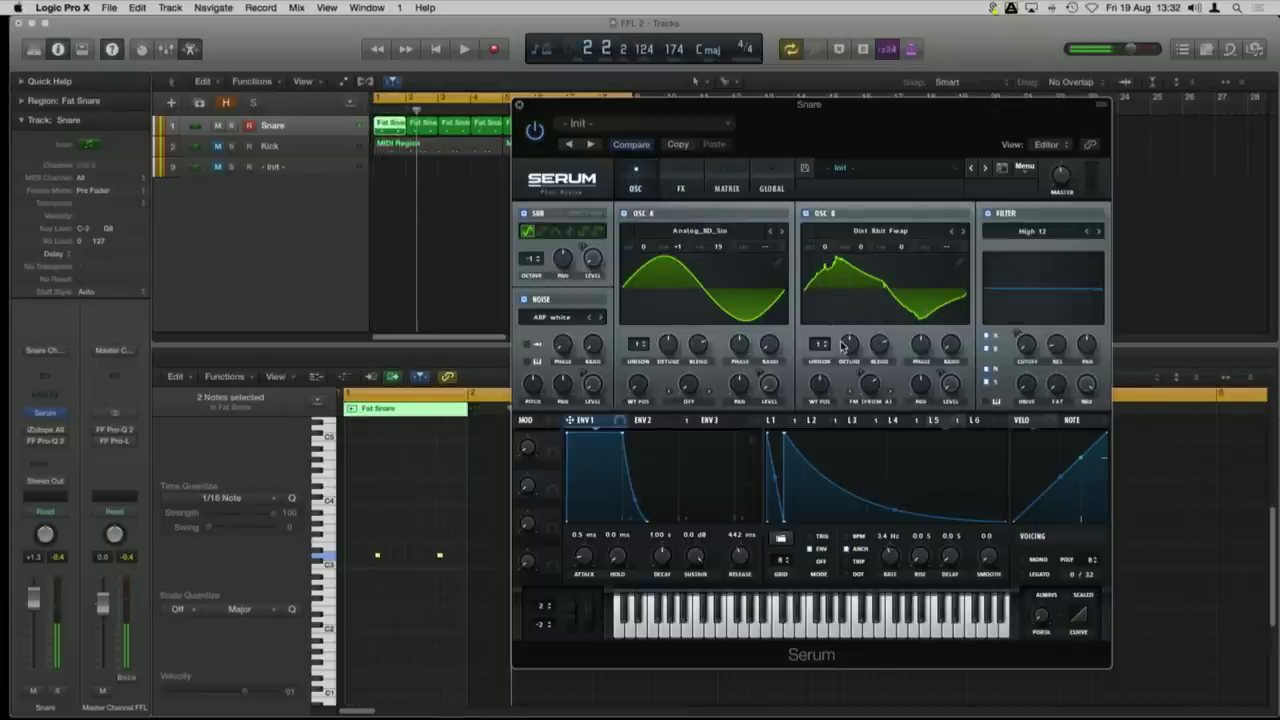
{"action": "right_click", "coordinate": [868, 385]}
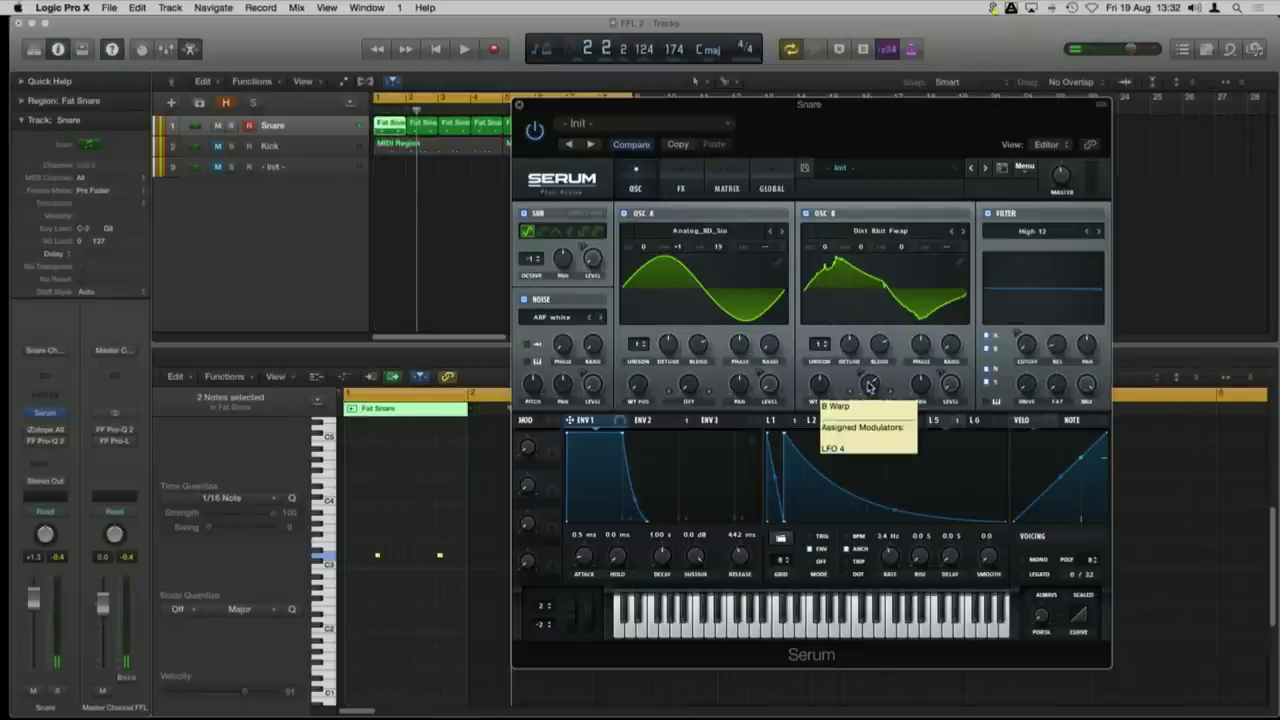
{"action": "left_click", "coordinate": [868, 386]}
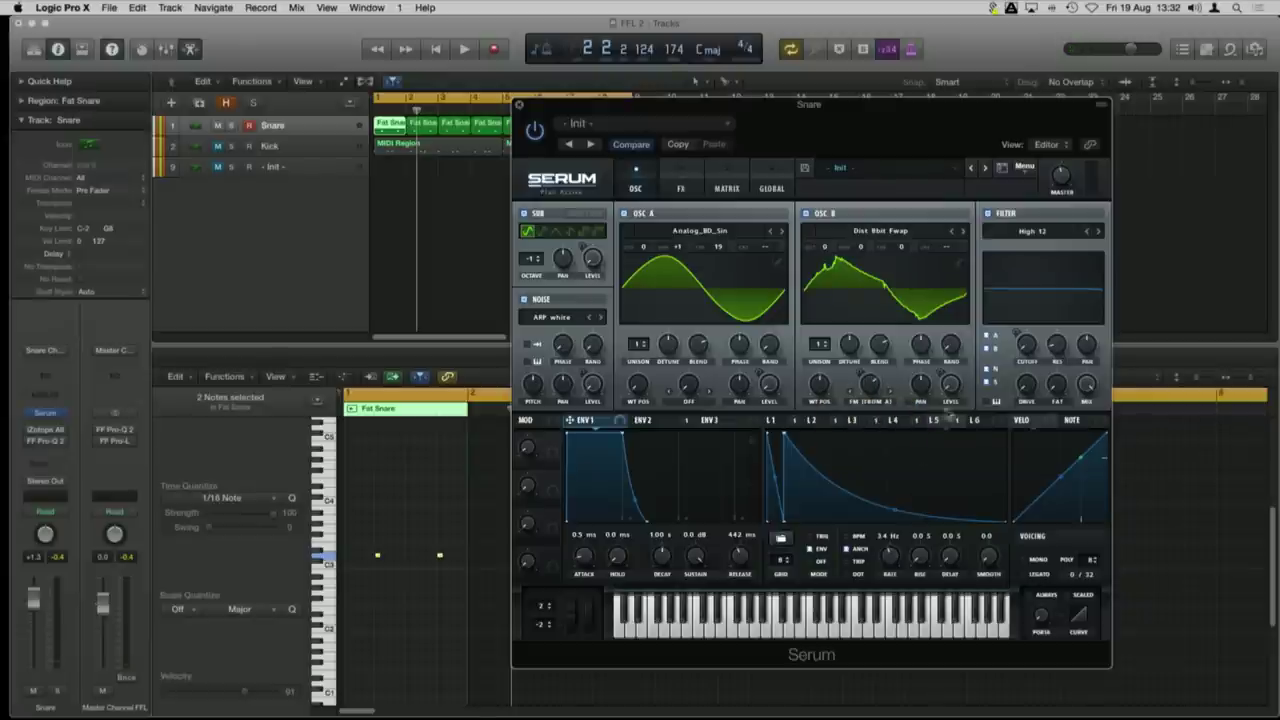
{"action": "left_click", "coordinate": [862, 420]}
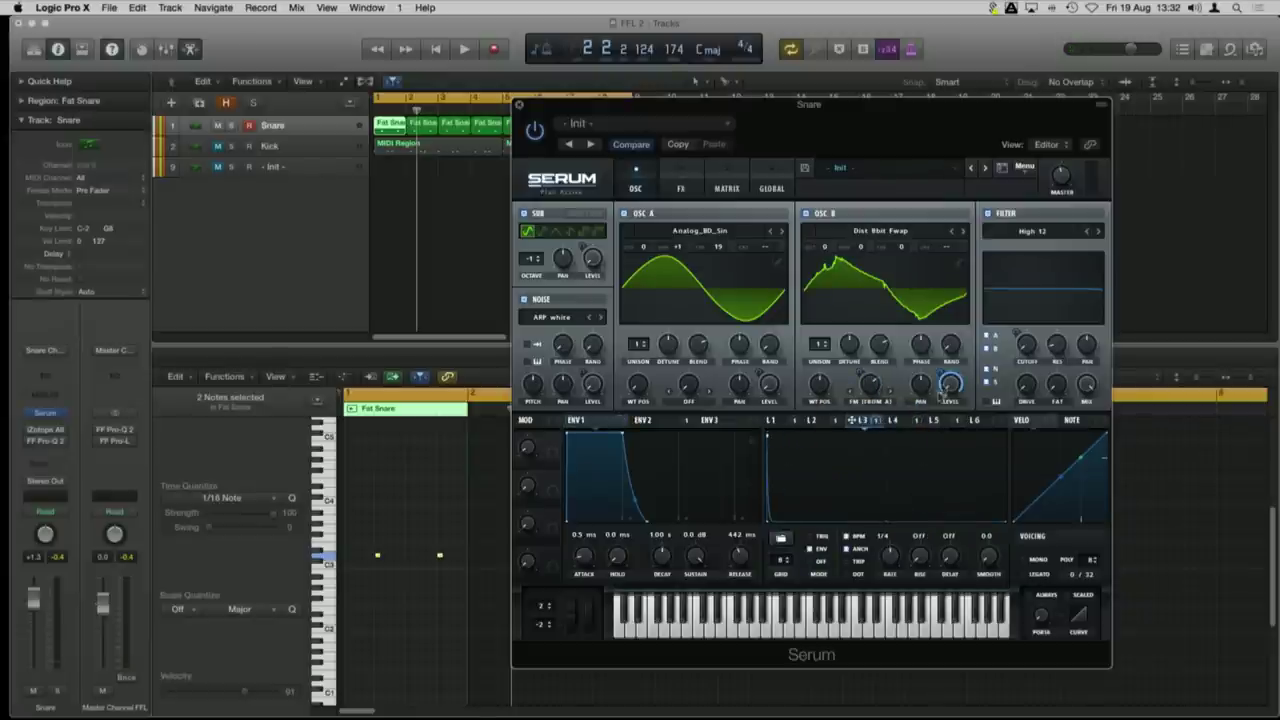
{"action": "mouse_move", "coordinate": [942, 401]}
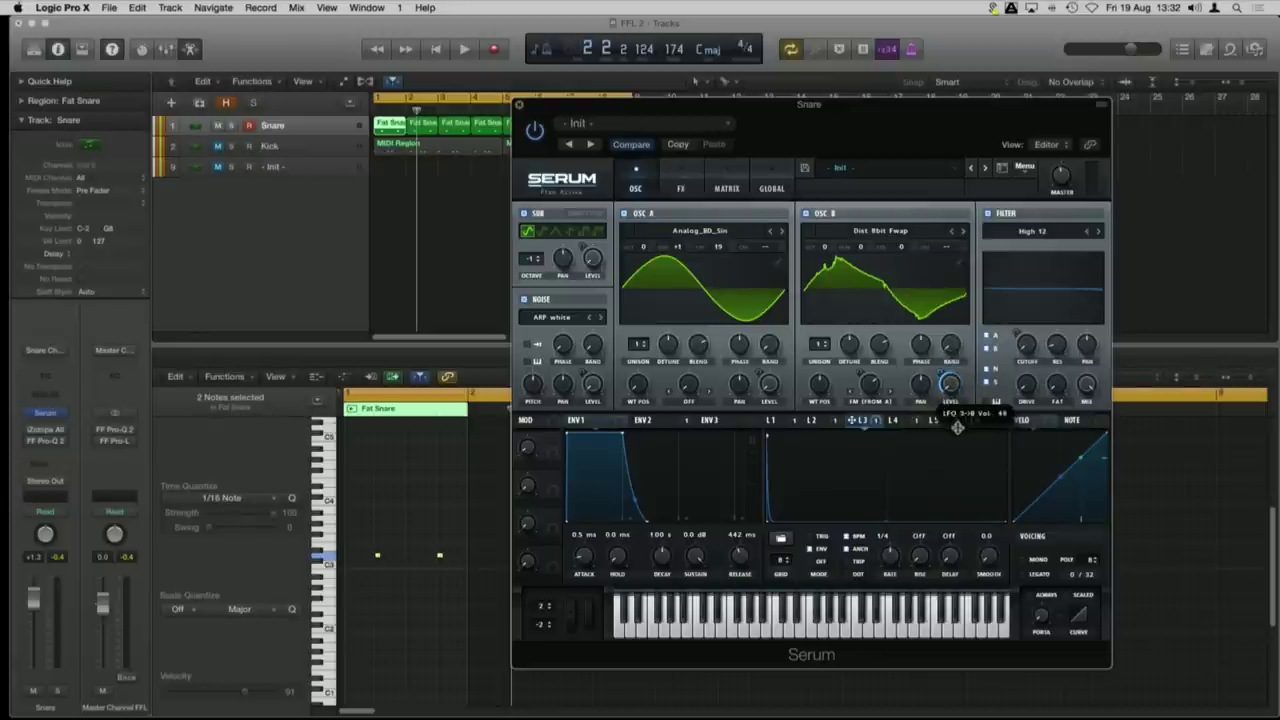
{"action": "left_click_drag", "start_coordinate": [957, 427], "coordinate": [942, 386]}
{"action": "key", "text": "space"}
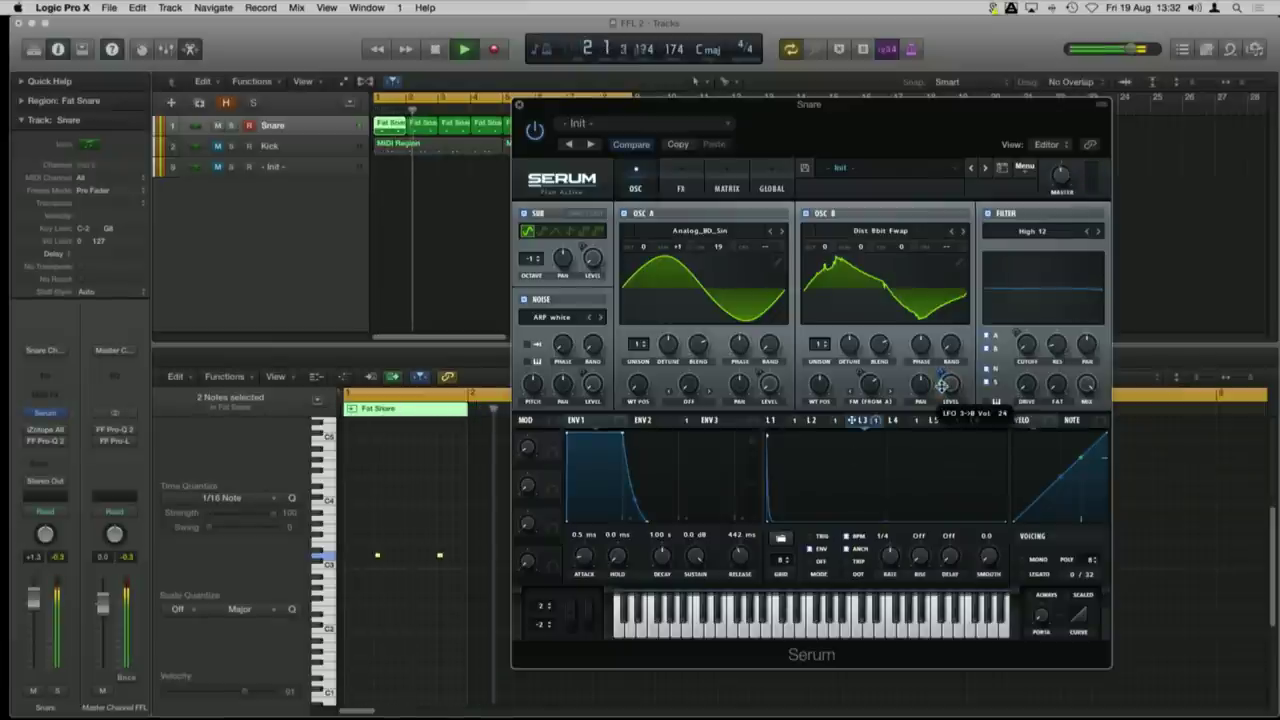
Step: Bring up LFO 5 and rebalance its modulation of the noise oscillator's level while auditioning the loop
{"action": "key", "text": "space"}
{"action": "left_click", "coordinate": [935, 420]}
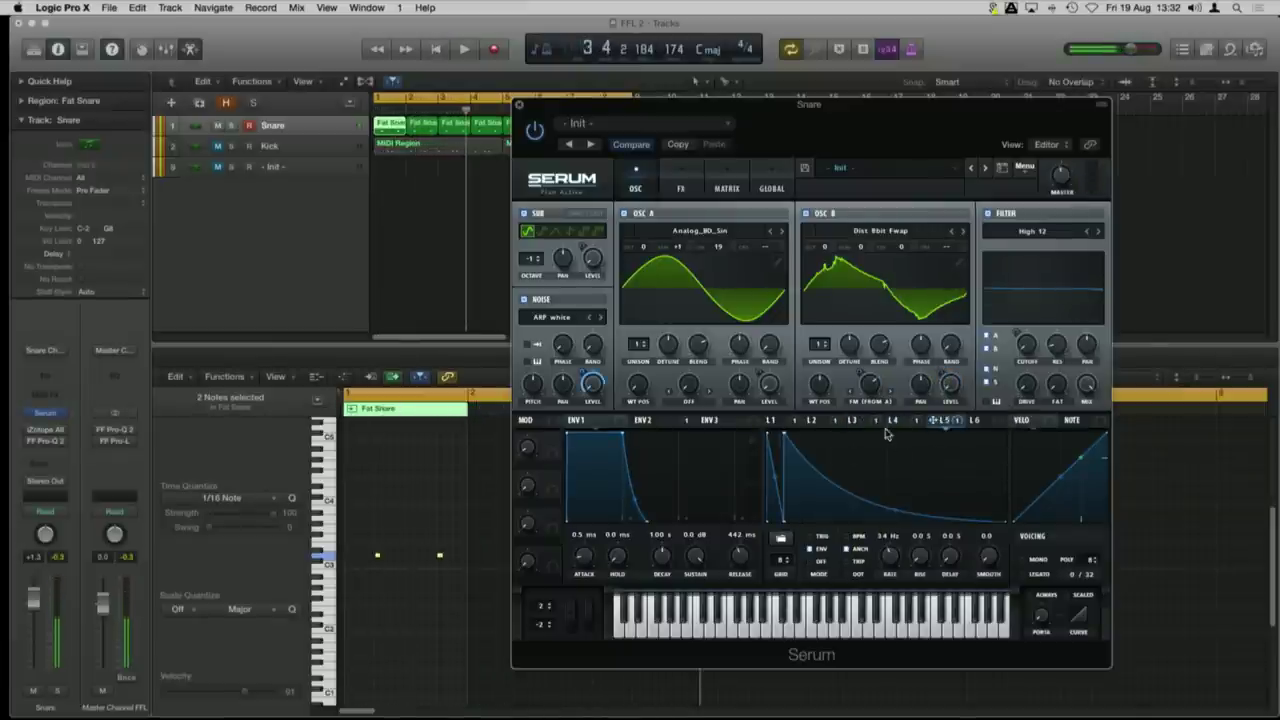
{"action": "left_click_drag", "start_coordinate": [591, 382], "coordinate": [588, 418]}
{"action": "key", "text": "space"}
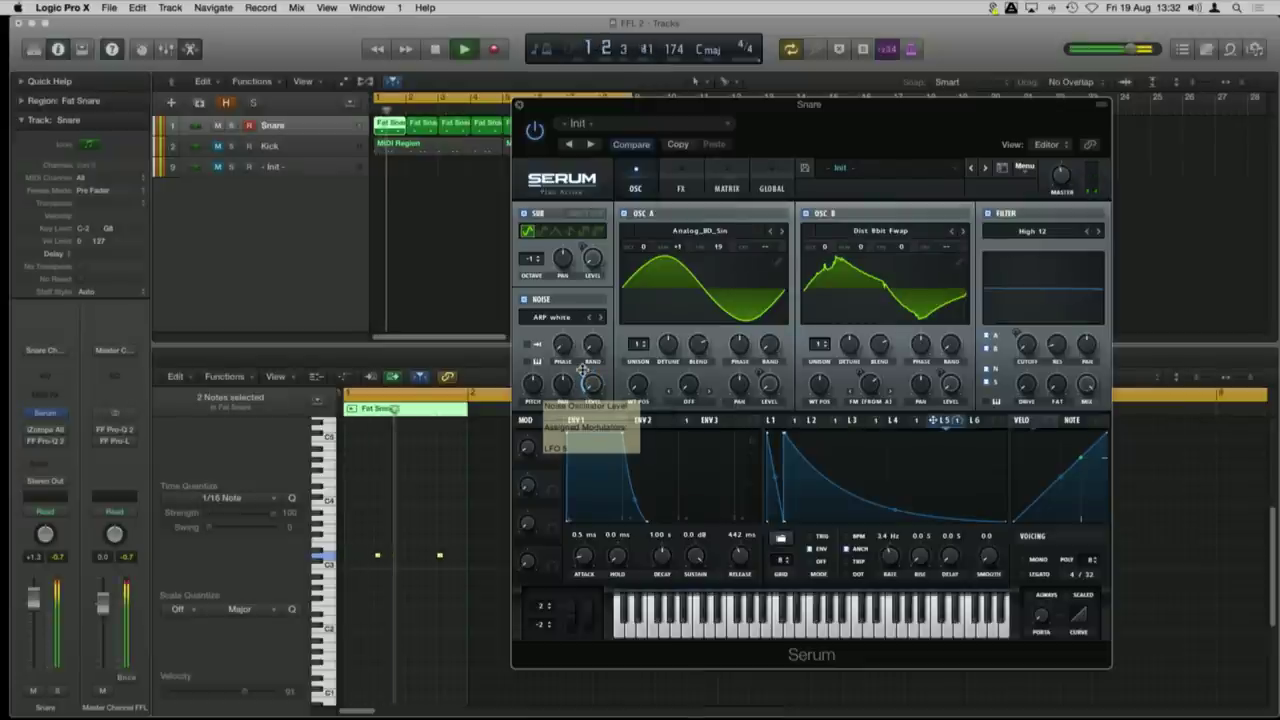
{"action": "left_click_drag", "start_coordinate": [583, 377], "coordinate": [583, 334]}
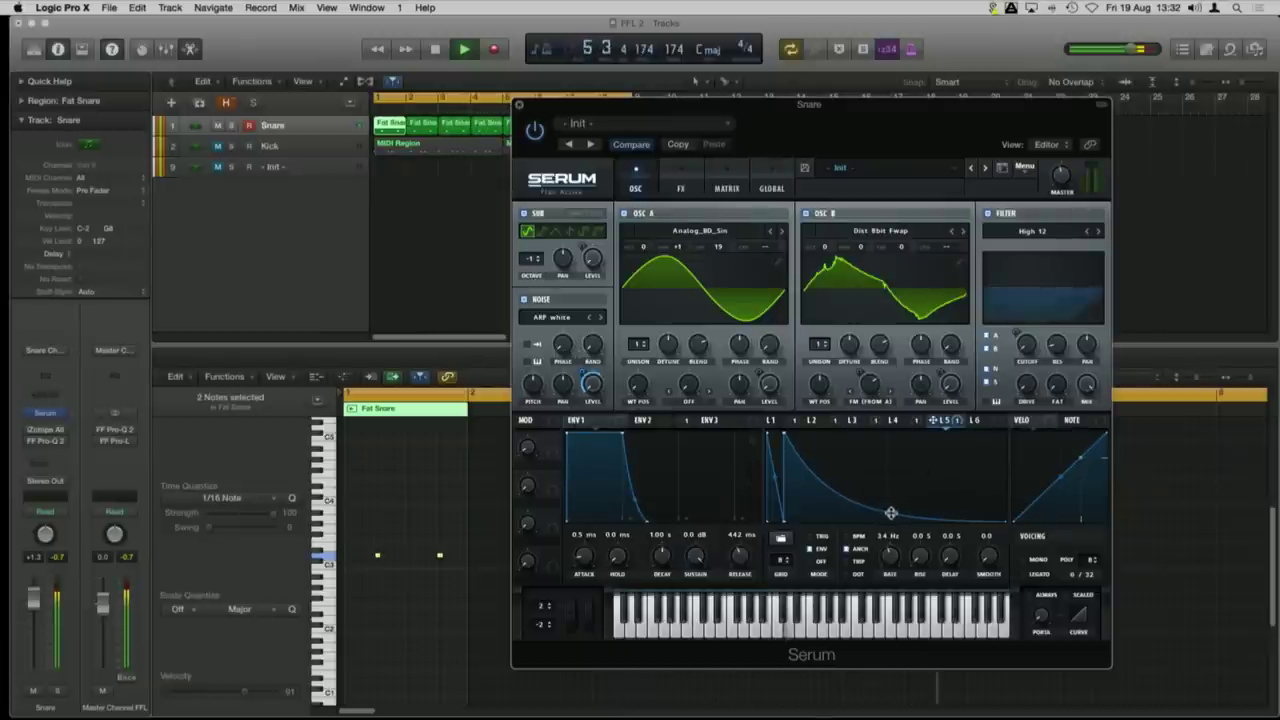
{"action": "key", "text": "space"}
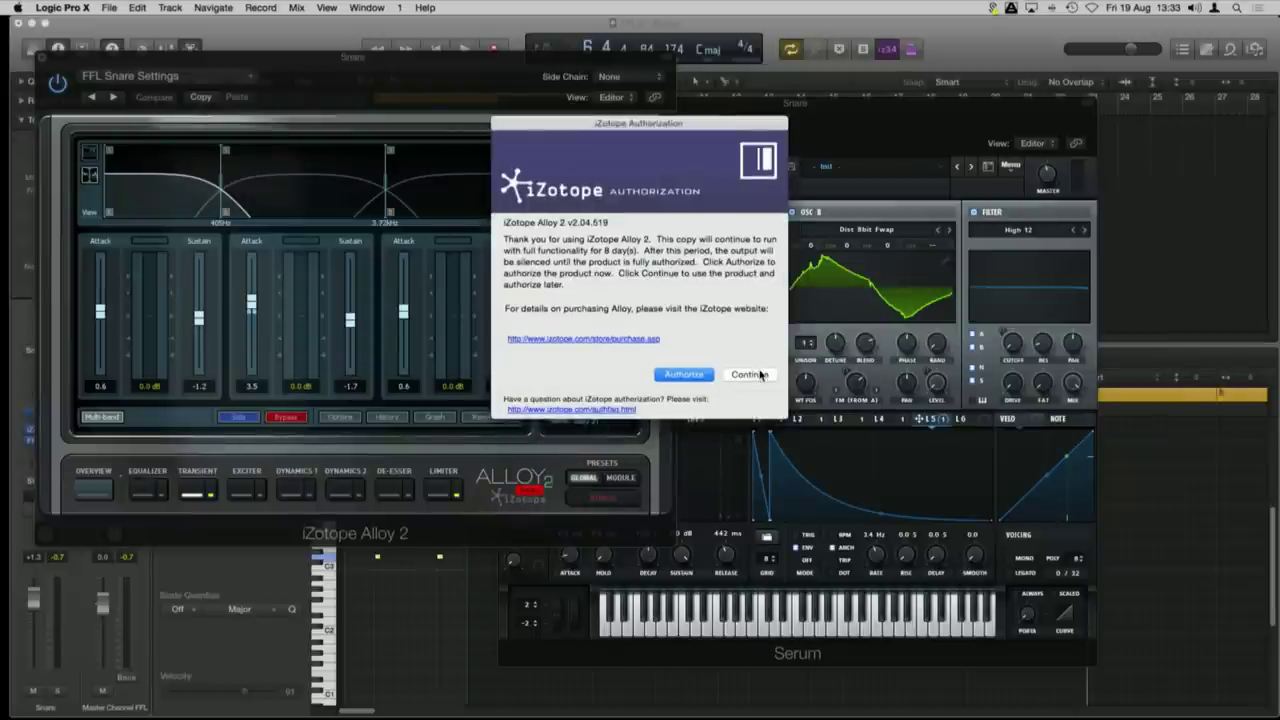
Step: Inspect the snare channel's iZotope Alloy 2 and FF Pro-Q 2 inserts, close both and play the loop
{"action": "left_click", "coordinate": [749, 374]}
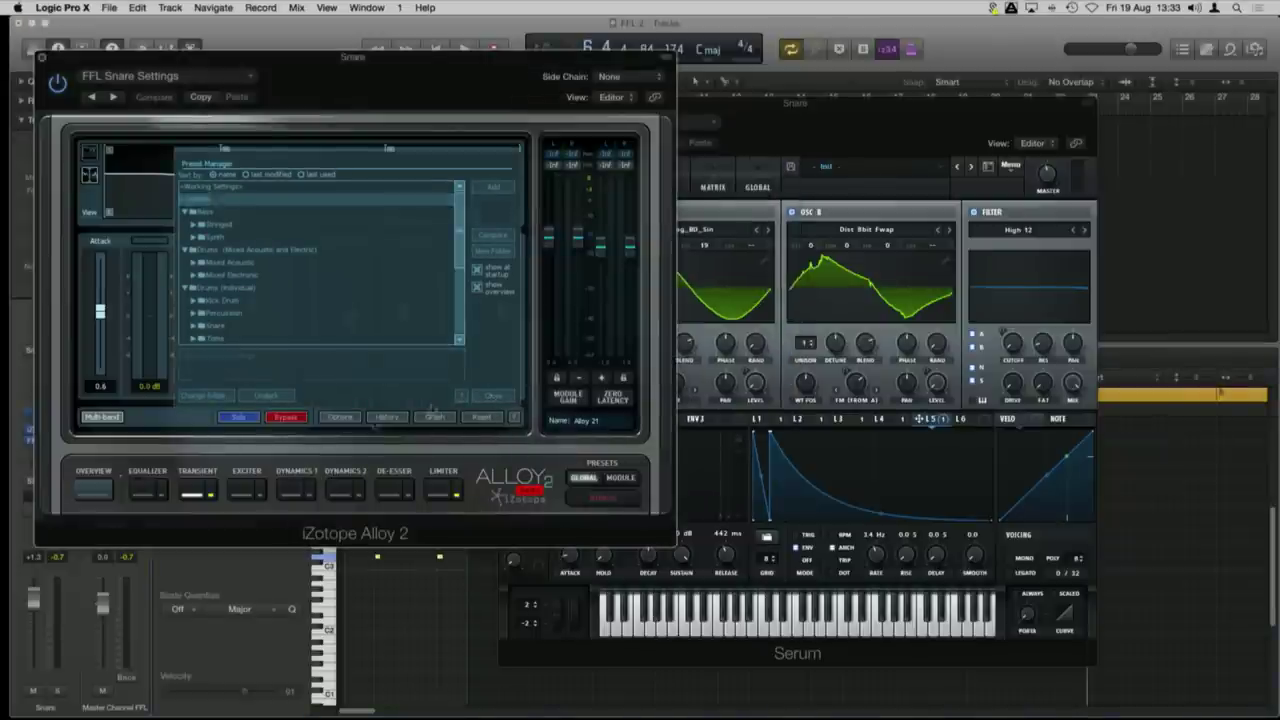
{"action": "left_click", "coordinate": [41, 60]}
{"action": "left_click", "coordinate": [47, 443]}
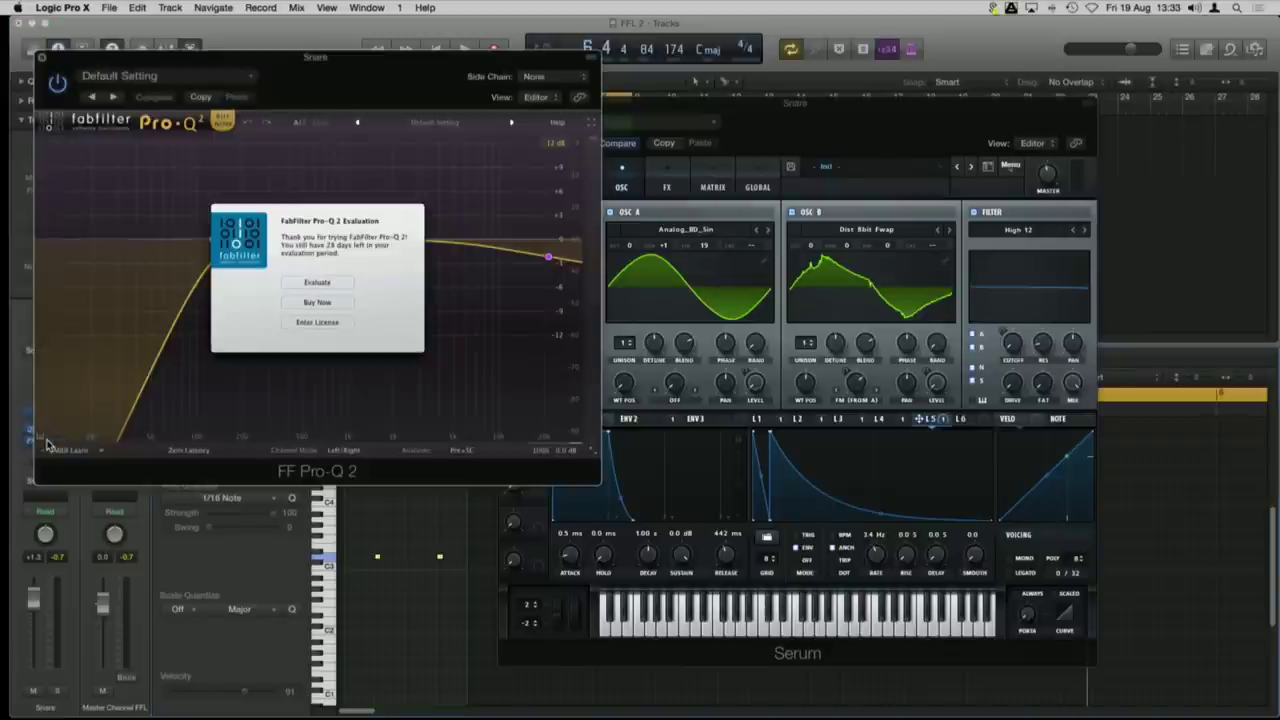
{"action": "left_click", "coordinate": [39, 61]}
{"action": "left_click", "coordinate": [465, 208]}
{"action": "key", "text": "space"}
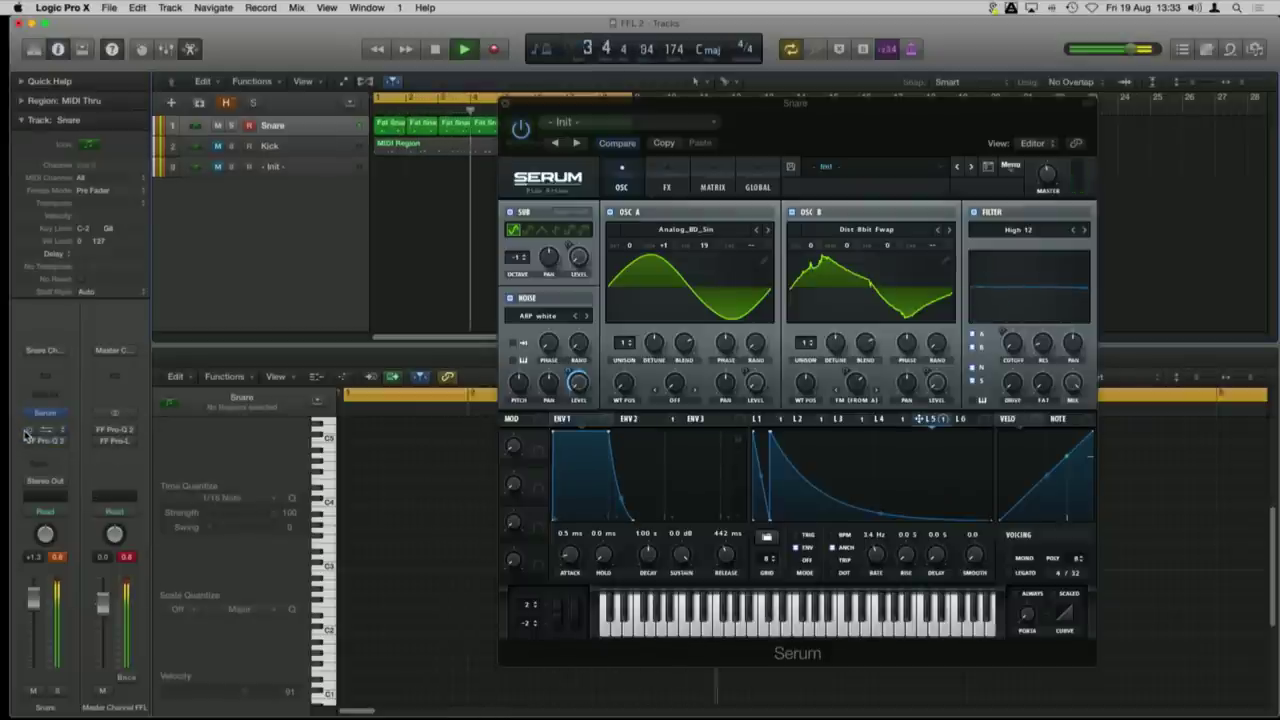
{"action": "key", "text": "space"}
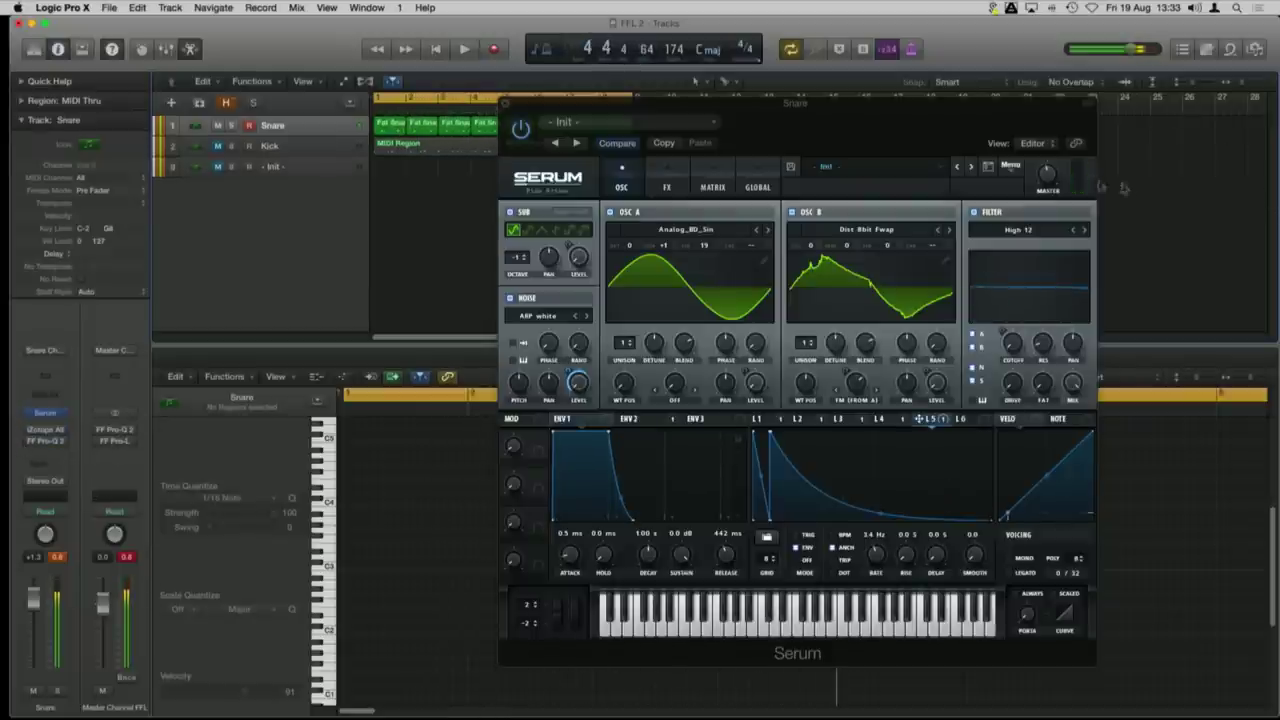
Step: Set Serum's master volume to 34% and raise iZotope Alloy 2's output gain on the snare while the loop plays
{"action": "left_click", "coordinate": [1058, 182]}
{"action": "key", "text": "space"}
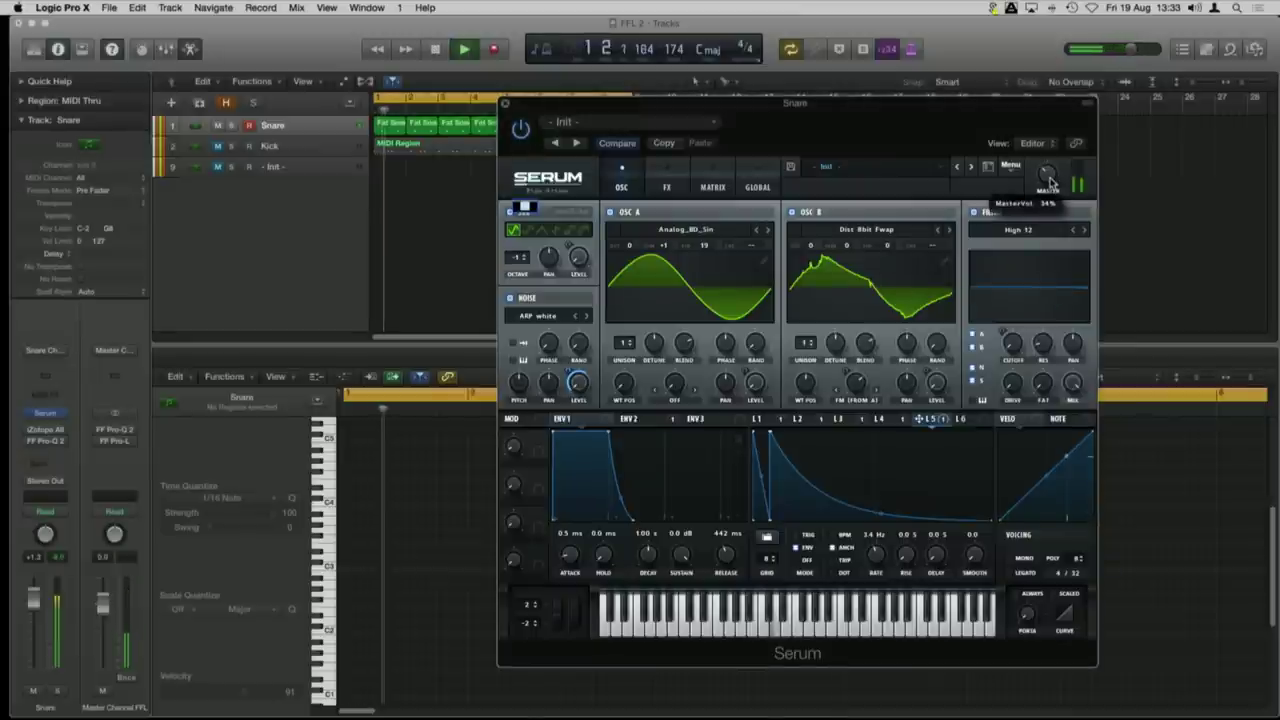
{"action": "left_click", "coordinate": [45, 430]}
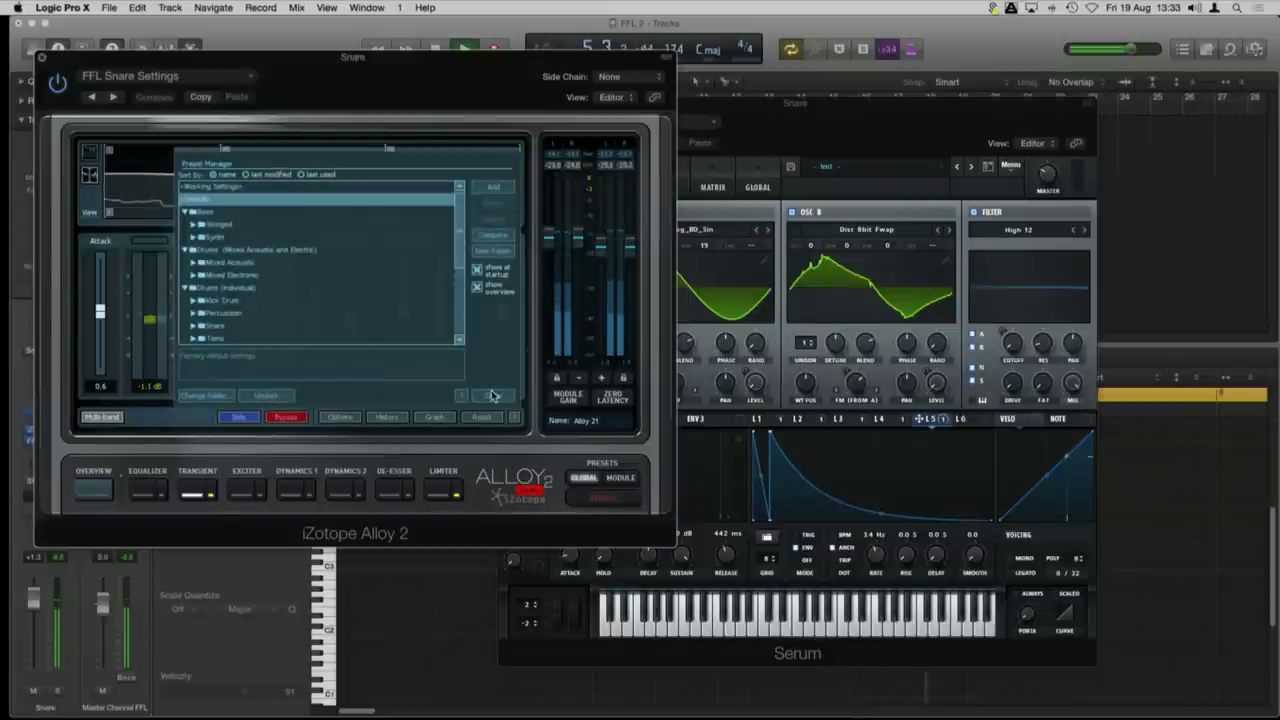
{"action": "left_click", "coordinate": [493, 395]}
{"action": "left_click_drag", "start_coordinate": [603, 251], "coordinate": [610, 211]}
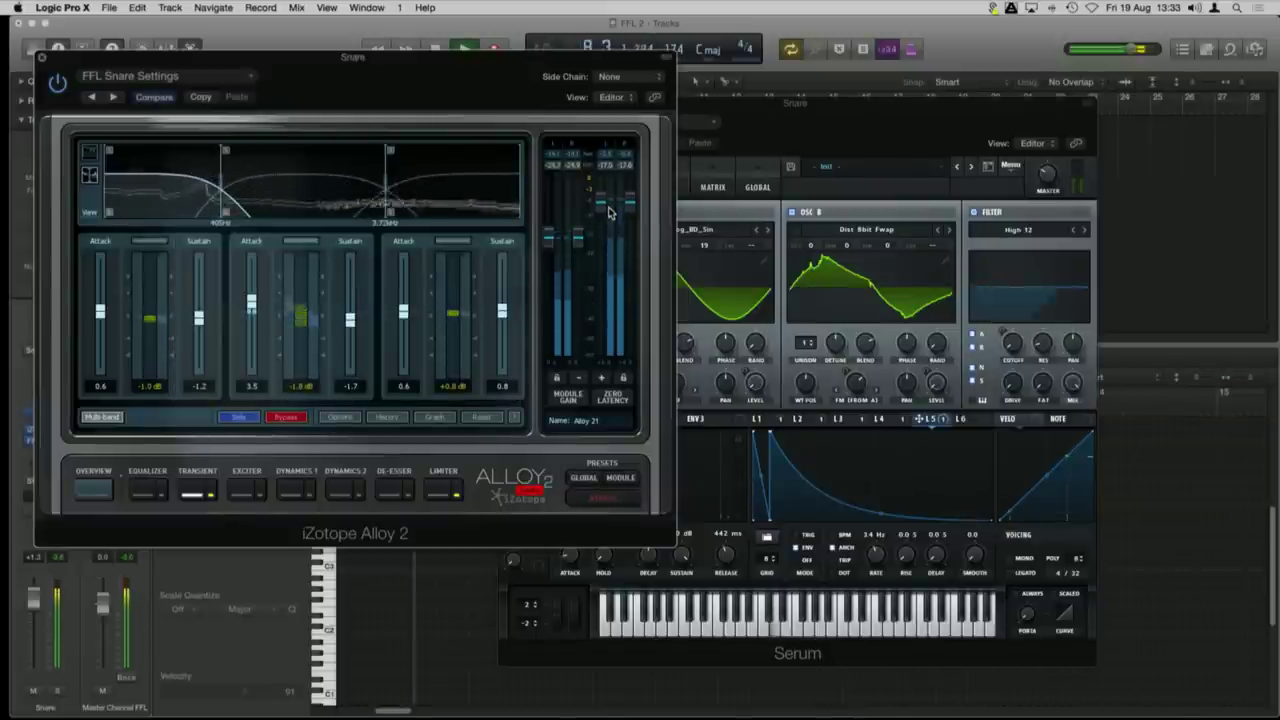
{"action": "key", "text": "space"}
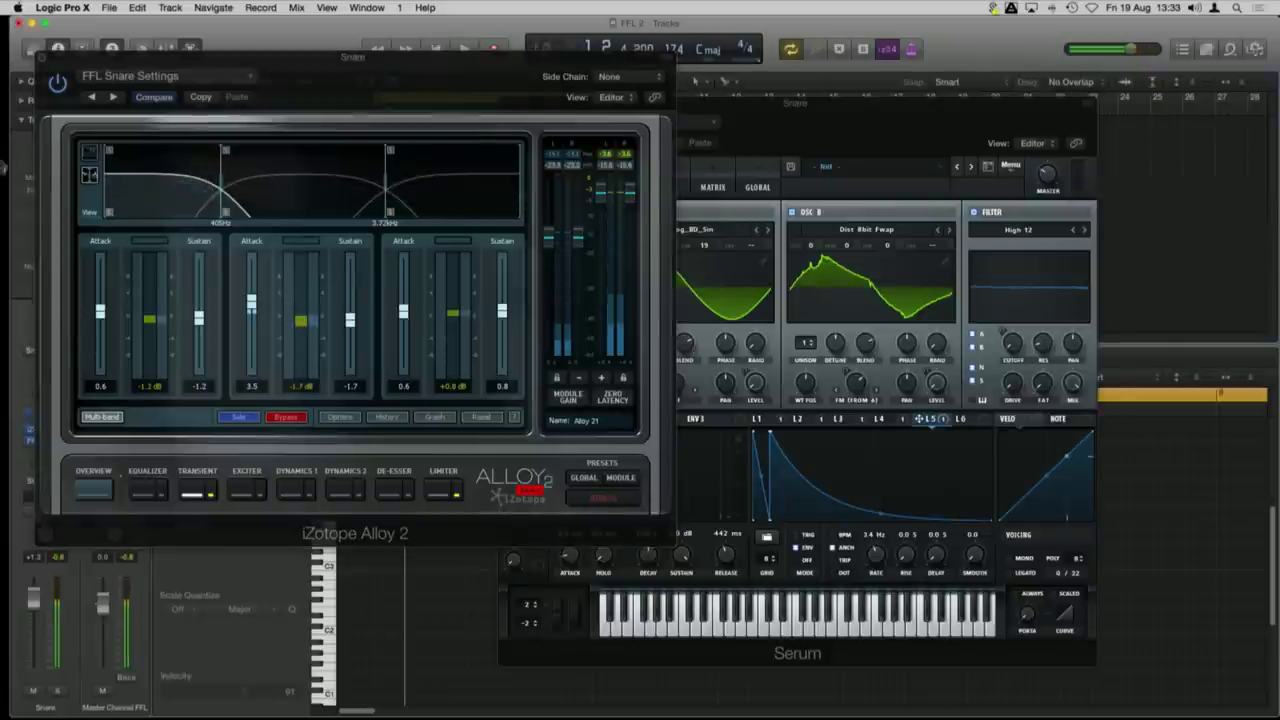
{"action": "left_click", "coordinate": [34, 50]}
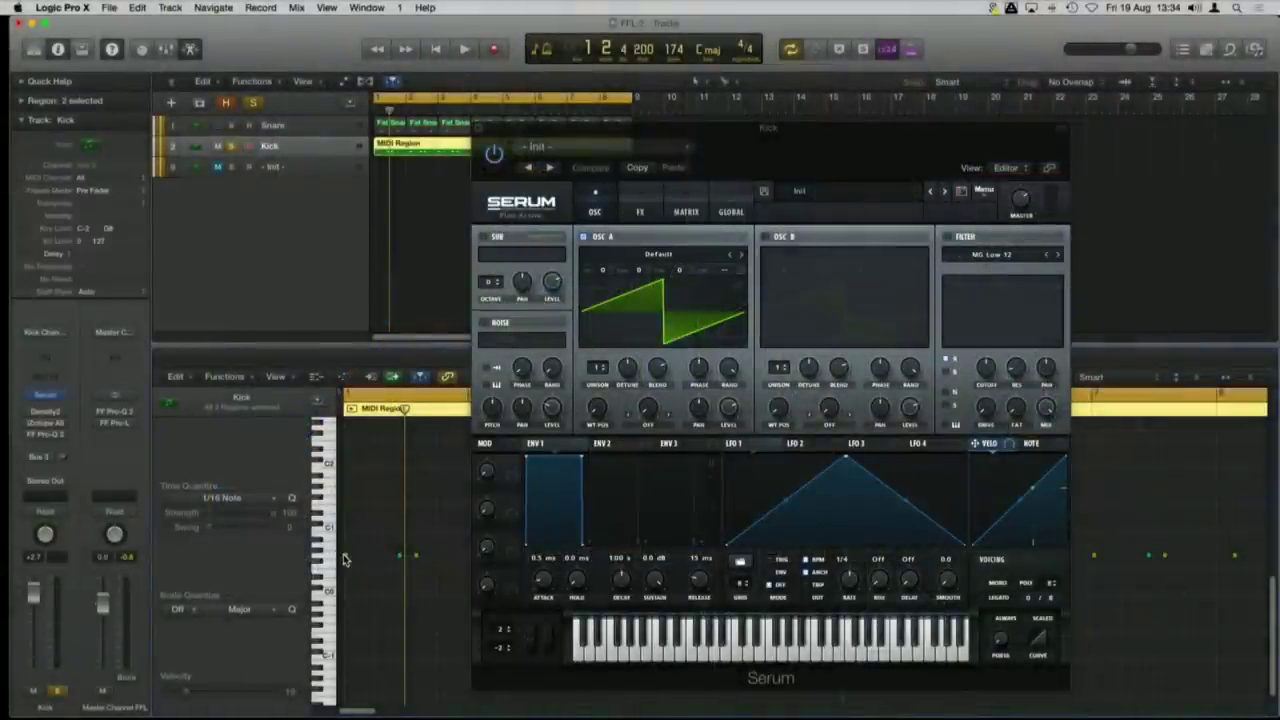
Step: Preview the first G0 note of the kick region, and replace oscillator A with the sub oscillator in the kick's Serum patch
{"action": "left_click_drag", "start_coordinate": [778, 133], "coordinate": [880, 112]}
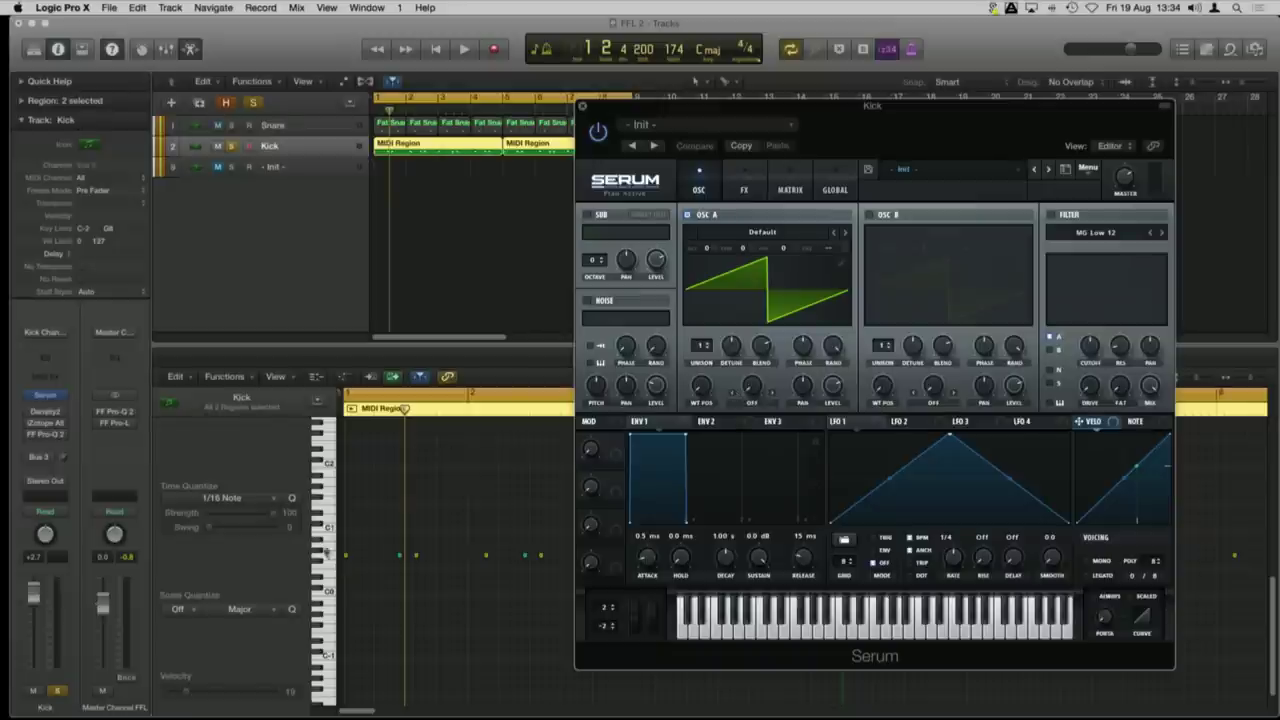
{"action": "left_click", "coordinate": [356, 551]}
{"action": "left_click", "coordinate": [345, 555]}
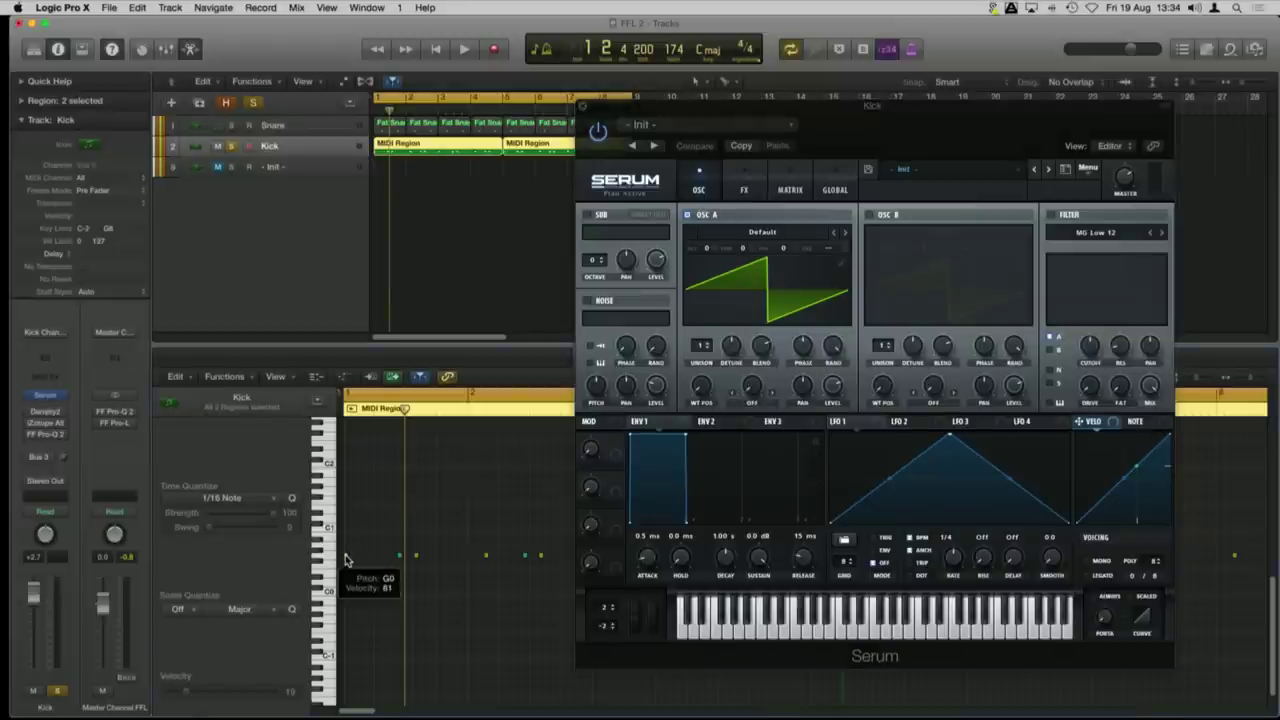
{"action": "left_click", "coordinate": [346, 554]}
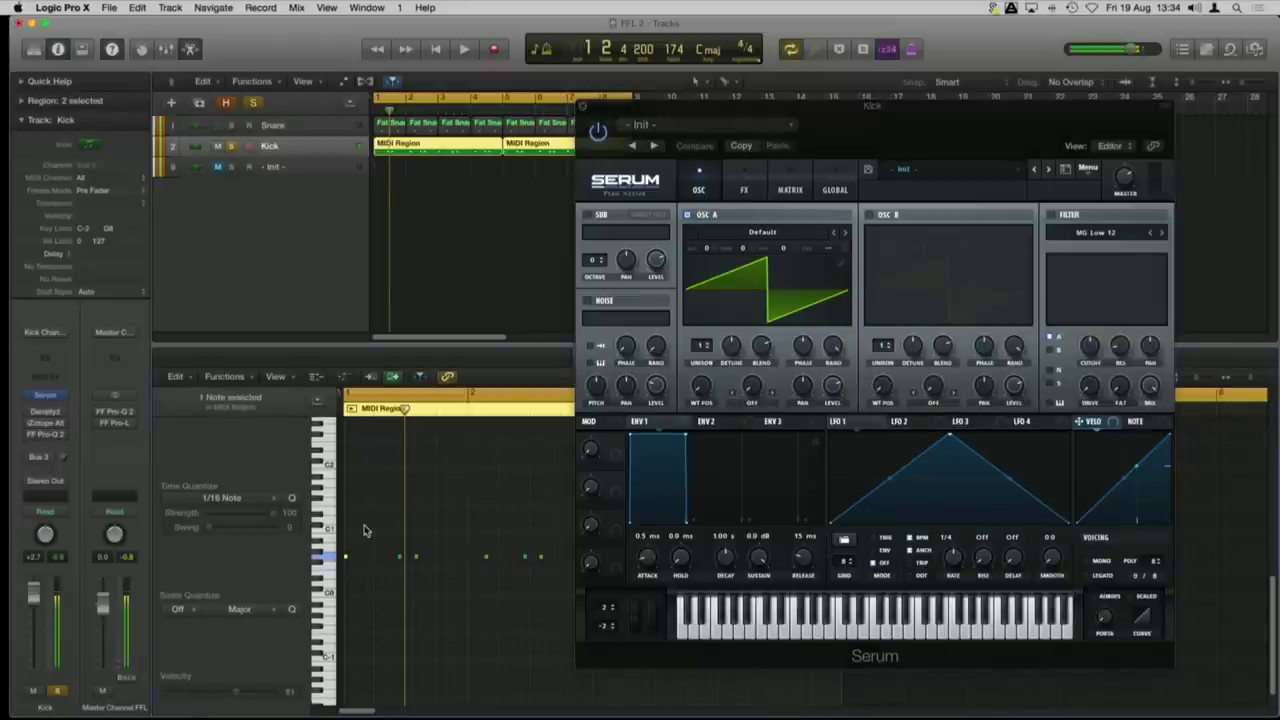
{"action": "left_click_drag", "start_coordinate": [897, 105], "coordinate": [774, 101]}
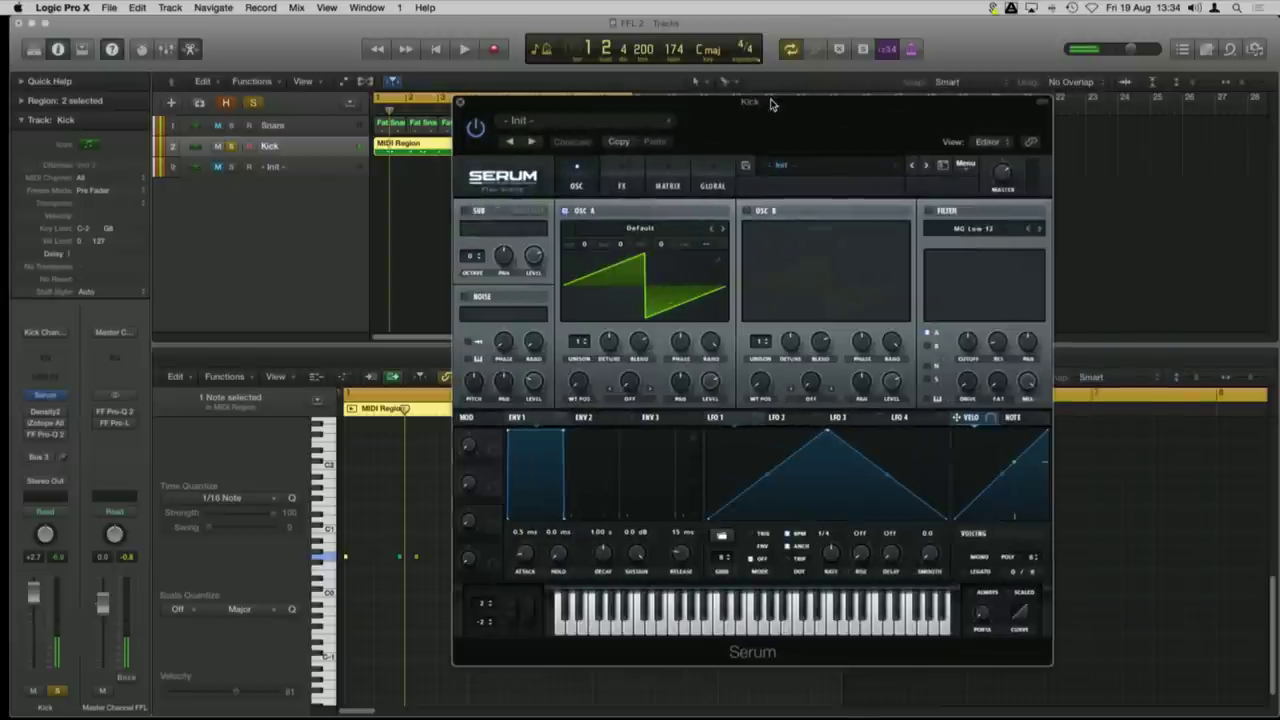
{"action": "left_click", "coordinate": [565, 212]}
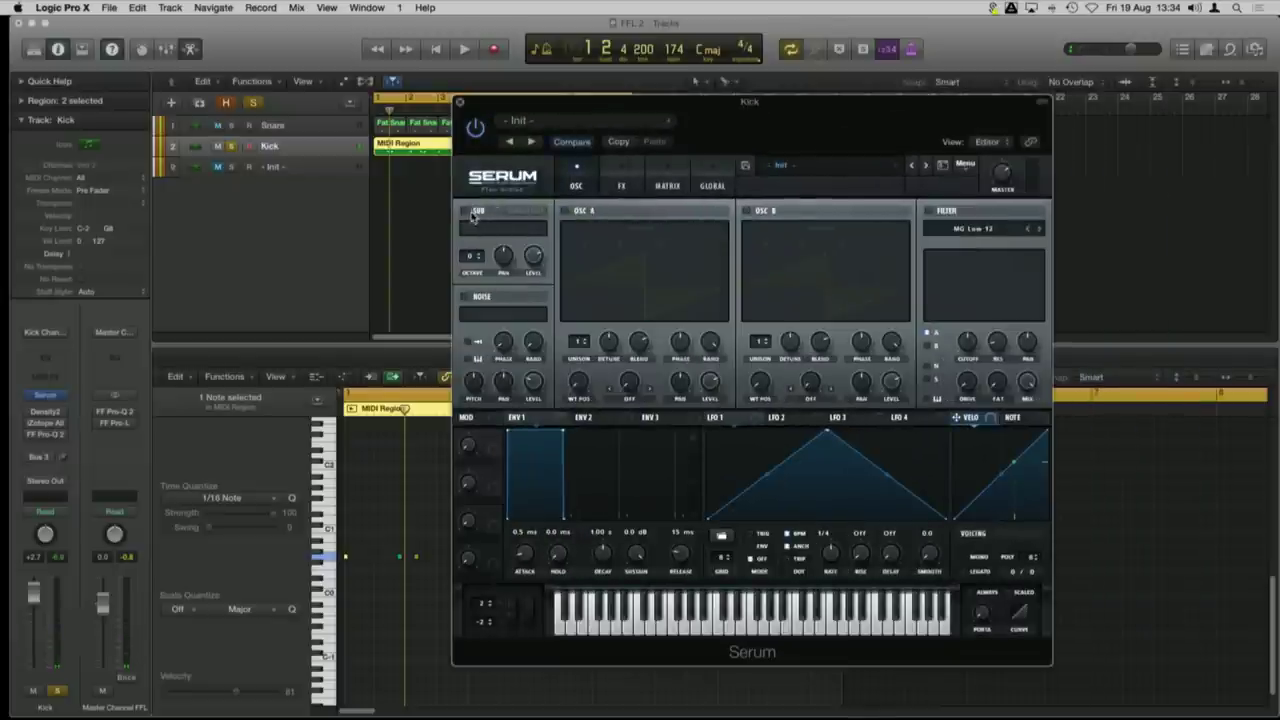
Step: Route Env 2 to the global master tuning in the modulation matrix with a small positive amount
{"action": "left_click", "coordinate": [668, 180]}
{"action": "left_click", "coordinate": [483, 228]}
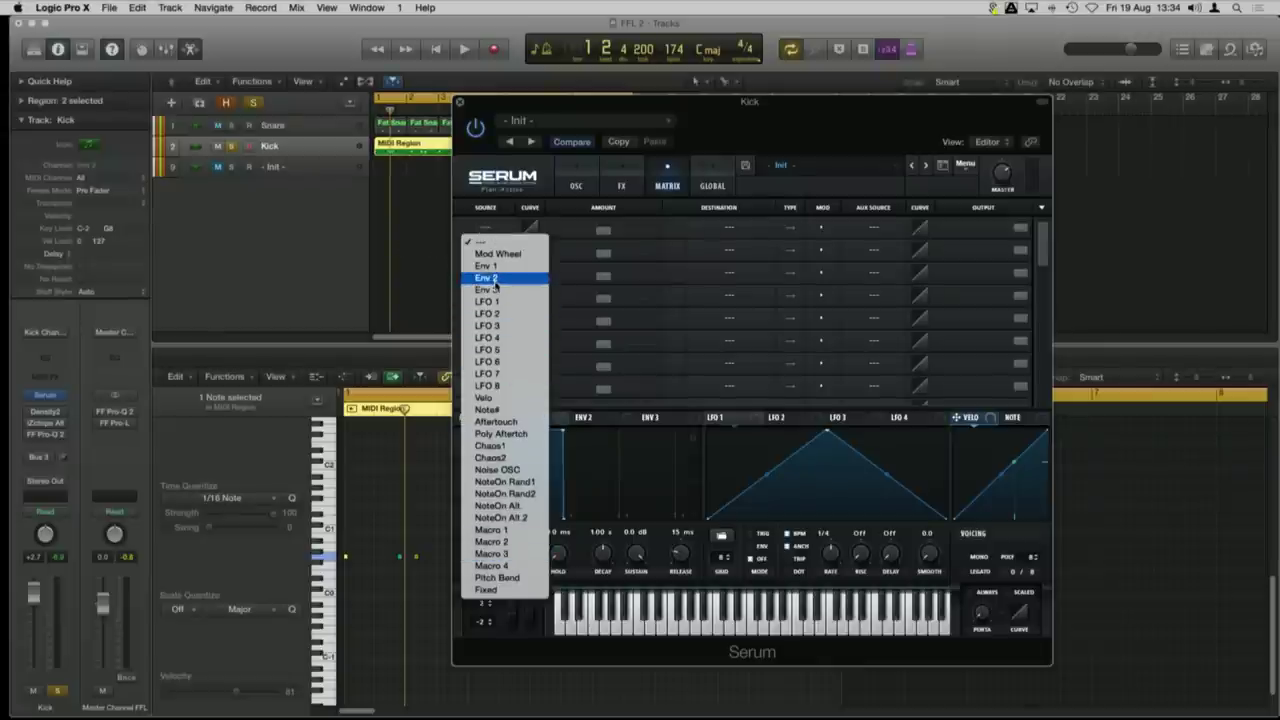
{"action": "left_click", "coordinate": [800, 234]}
{"action": "left_click", "coordinate": [733, 233]}
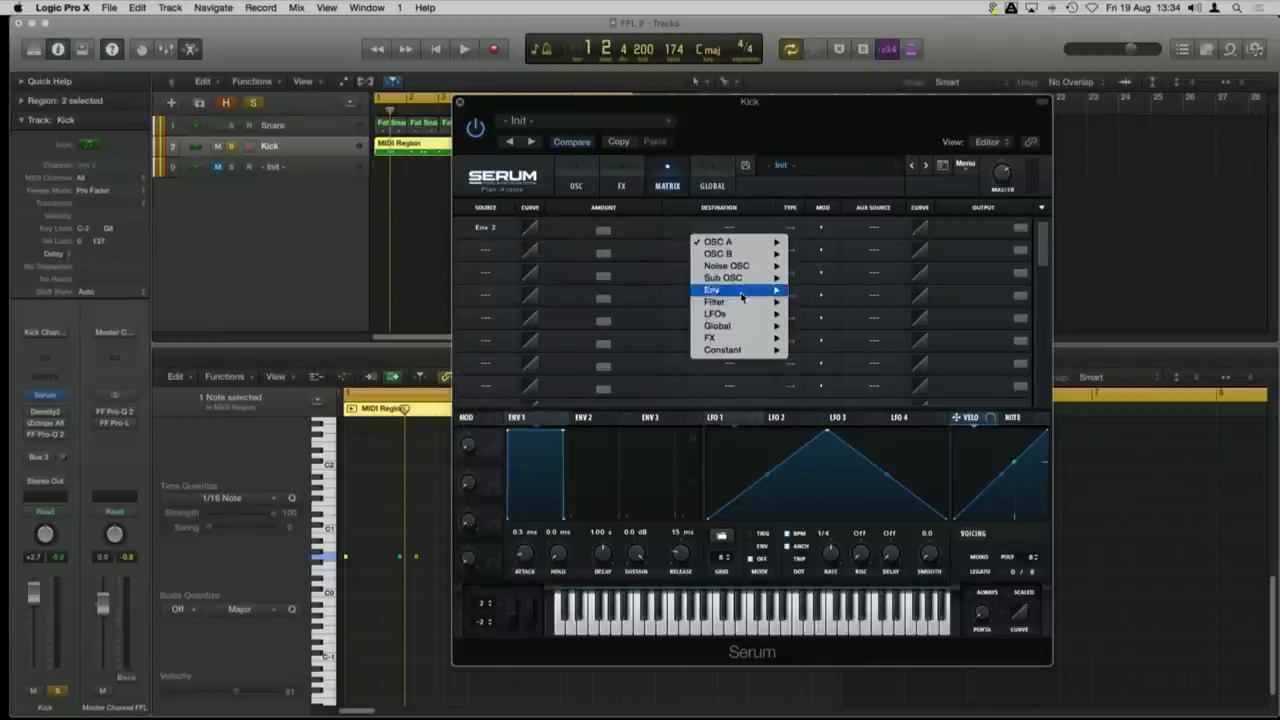
{"action": "mouse_move", "coordinate": [744, 327]}
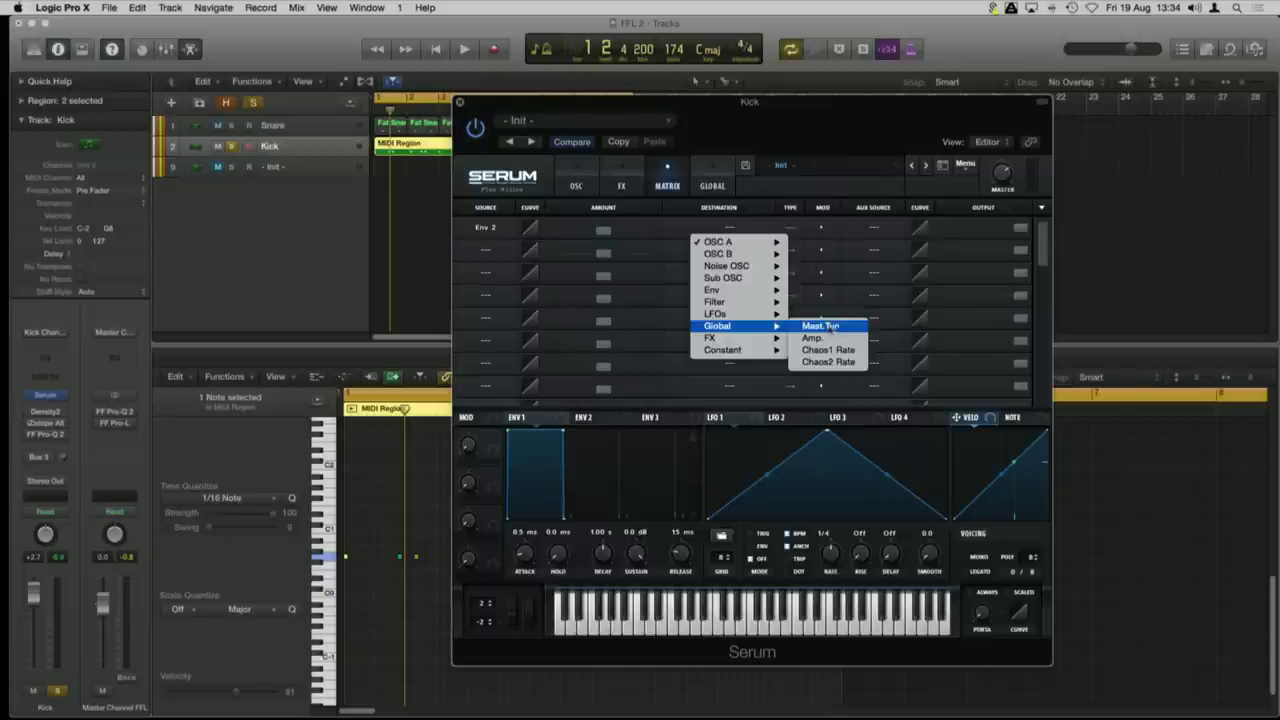
{"action": "left_click", "coordinate": [835, 327]}
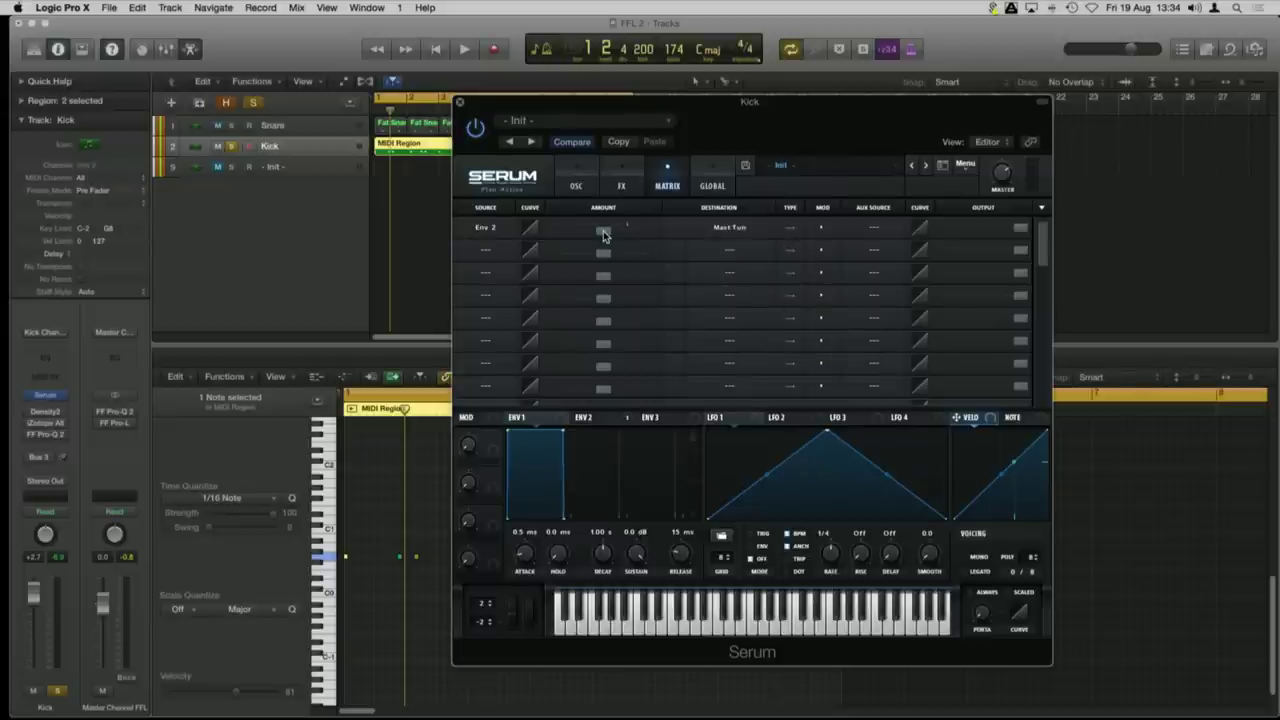
{"action": "left_click_drag", "start_coordinate": [604, 235], "coordinate": [609, 236]}
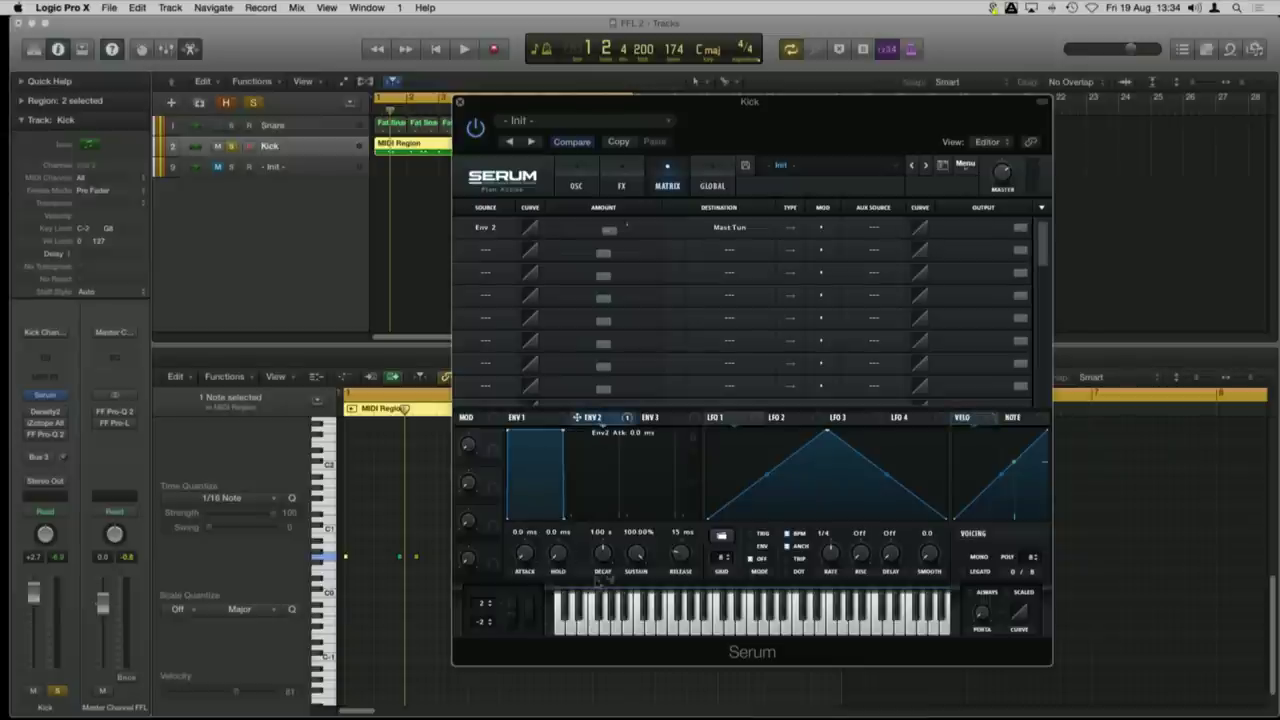
Step: Shape envelope 2 with 0.0 ms attack, 0% sustain and 108 ms decay for the kick's pitch drop while playing the loop
{"action": "left_click_drag", "start_coordinate": [566, 460], "coordinate": [575, 520]}
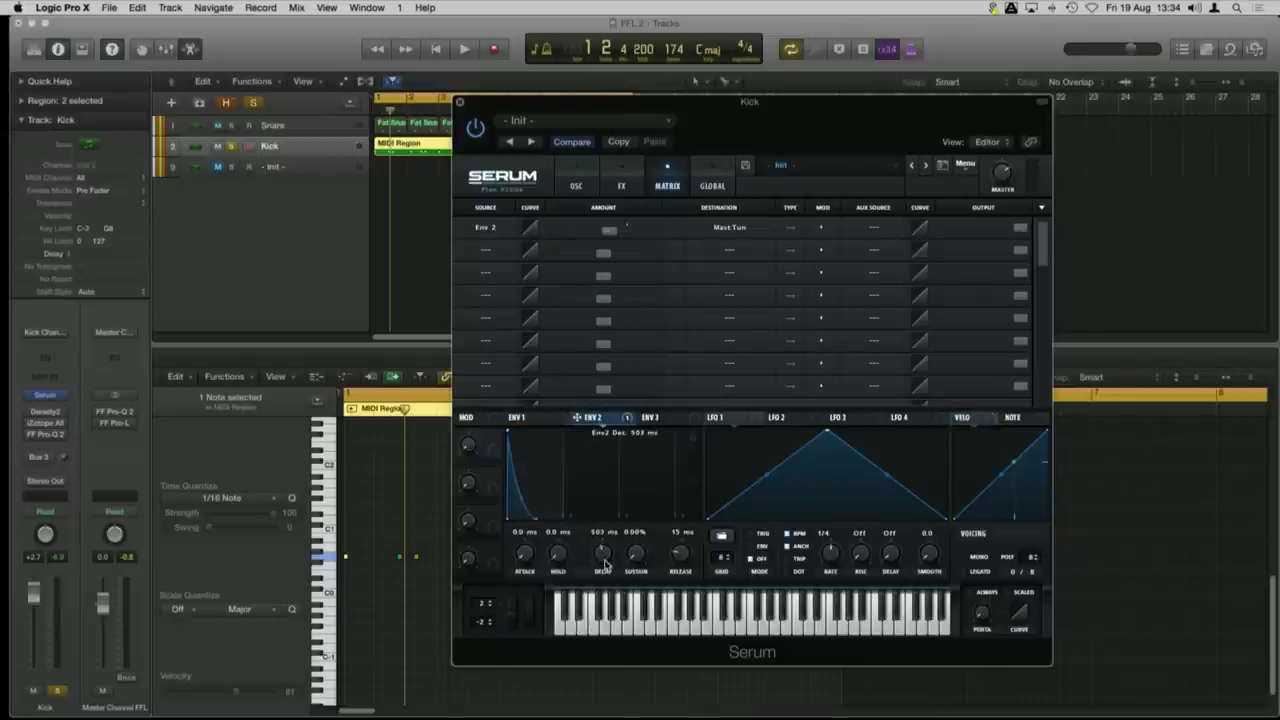
{"action": "key", "text": "space"}
{"action": "left_click_drag", "start_coordinate": [596, 553], "coordinate": [598, 582]}
{"action": "left_click", "coordinate": [577, 185]}
{"action": "key", "text": "space"}
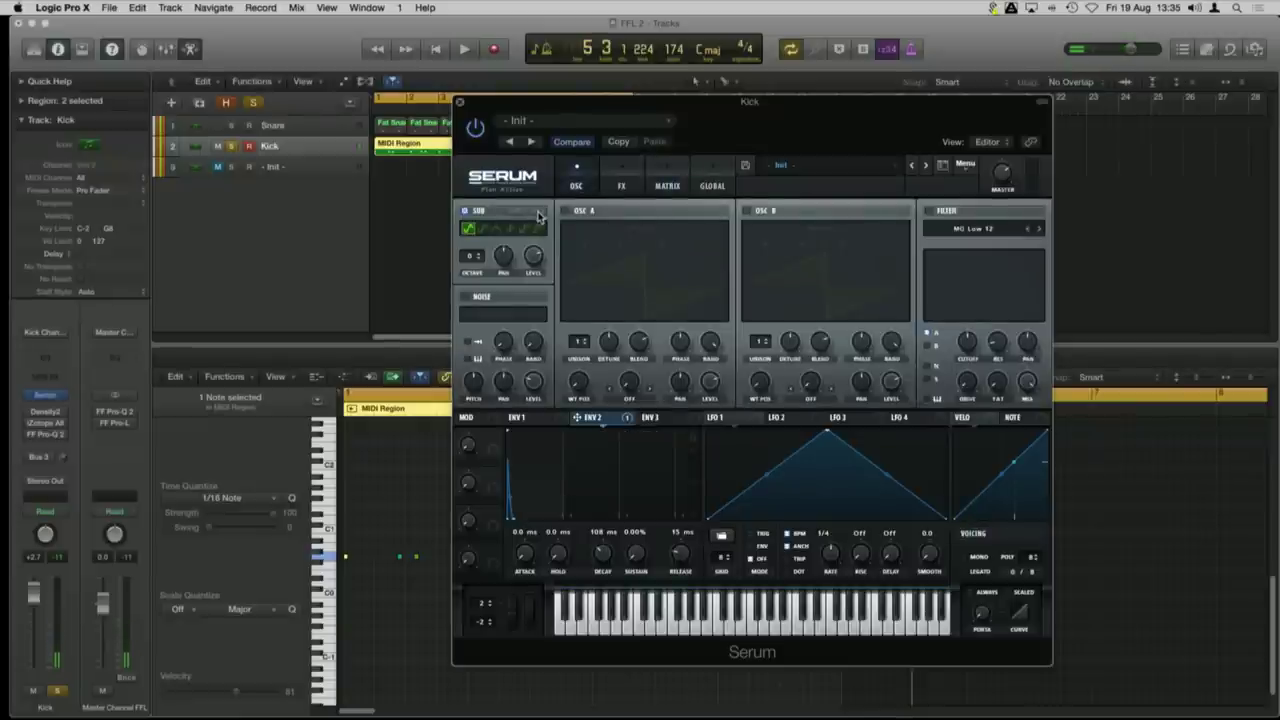
Step: Lengthen envelope 1's release to 293 ms while playing the kick loop
{"action": "left_click", "coordinate": [522, 417]}
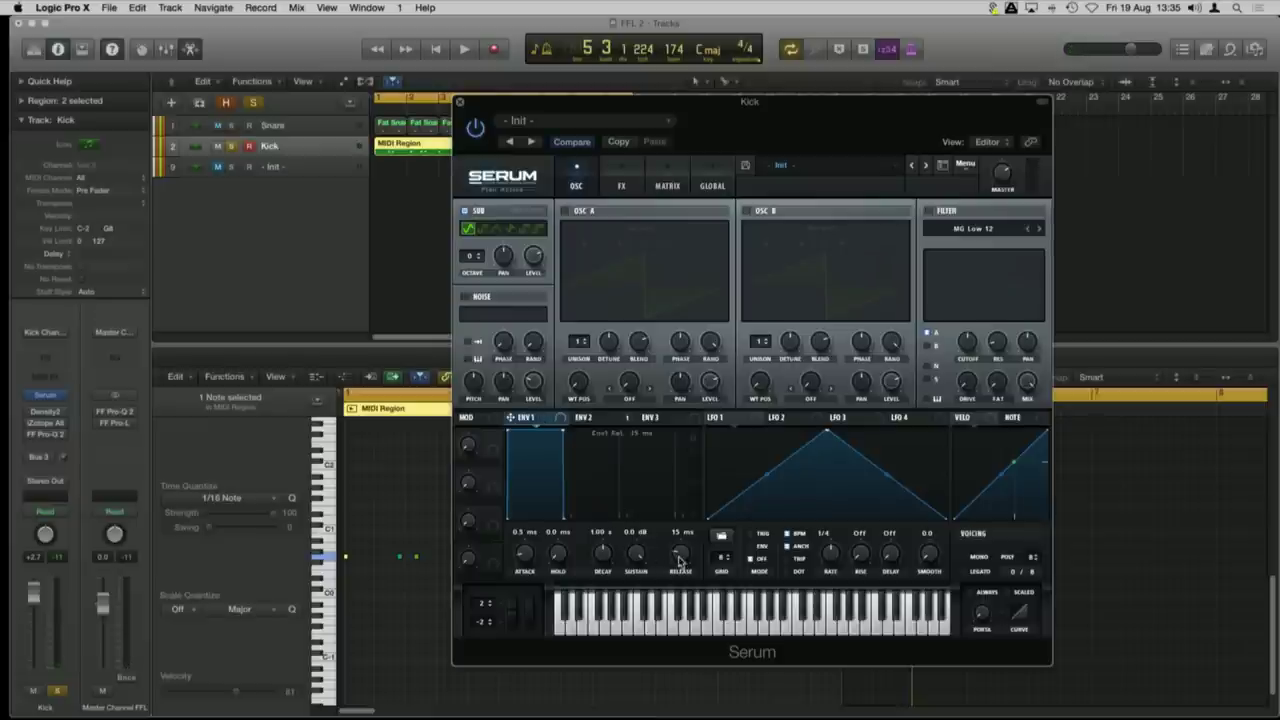
{"action": "key", "text": "space"}
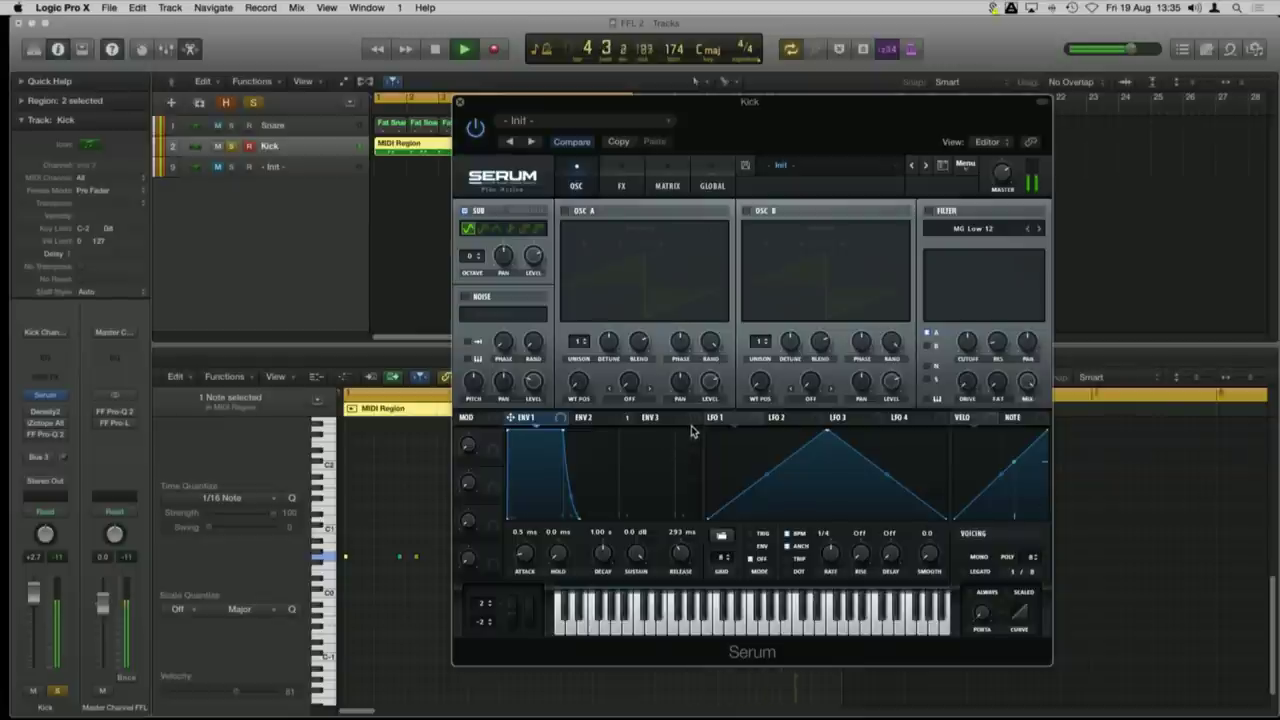
{"action": "key", "text": "space"}
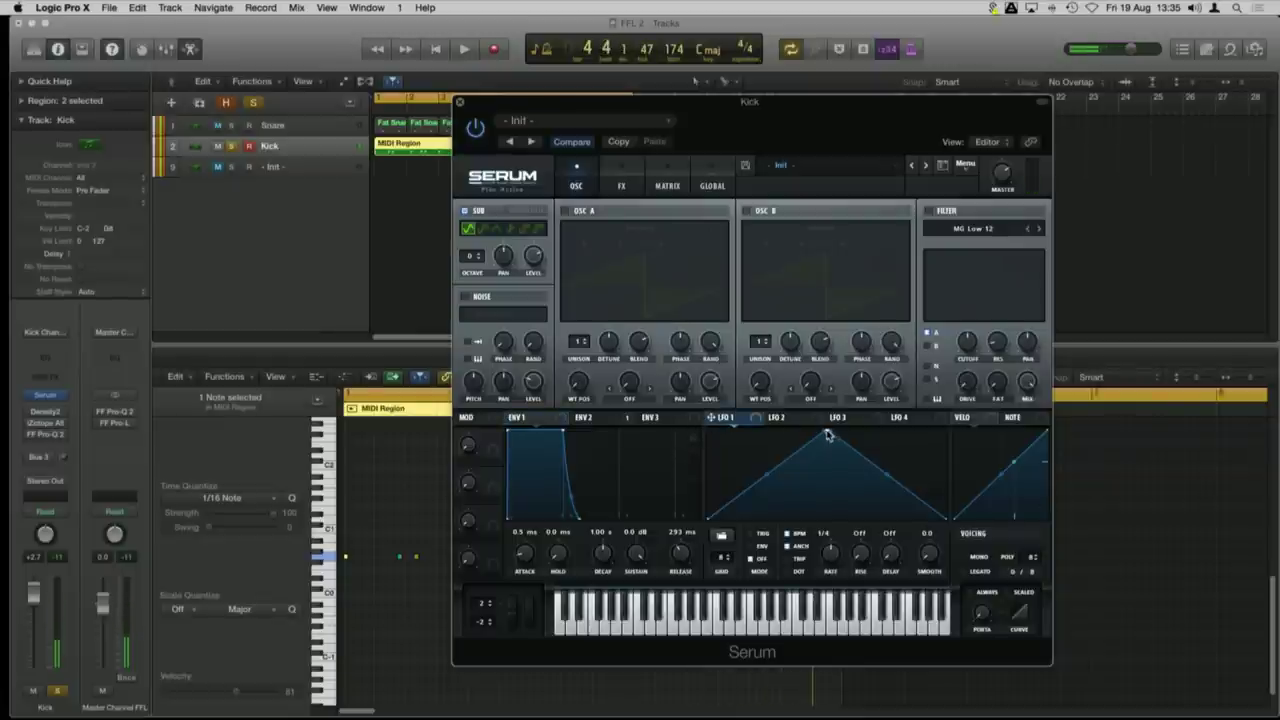
Step: Shape LFO 1 as a falling ramp and assign it to the sub oscillator's level, lowering the base level and raising the modulation depth
{"action": "left_click_drag", "start_coordinate": [828, 435], "coordinate": [708, 429]}
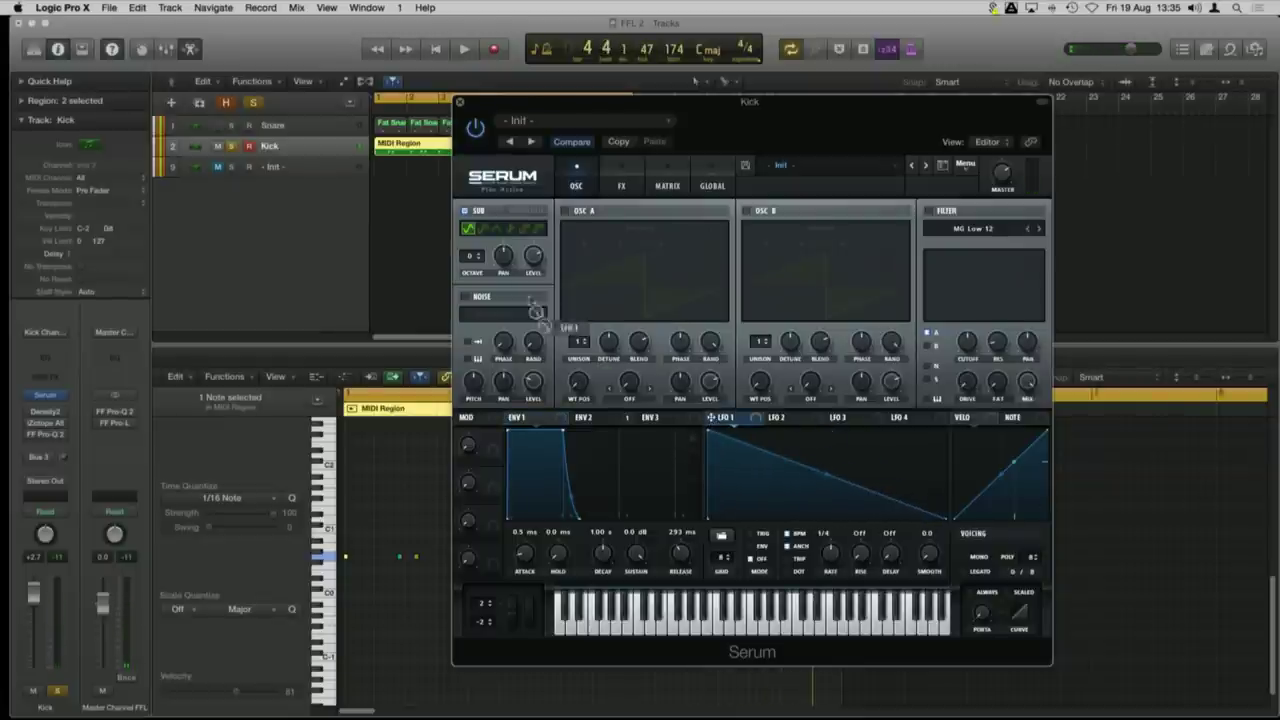
{"action": "left_click_drag", "start_coordinate": [533, 256], "coordinate": [540, 313]}
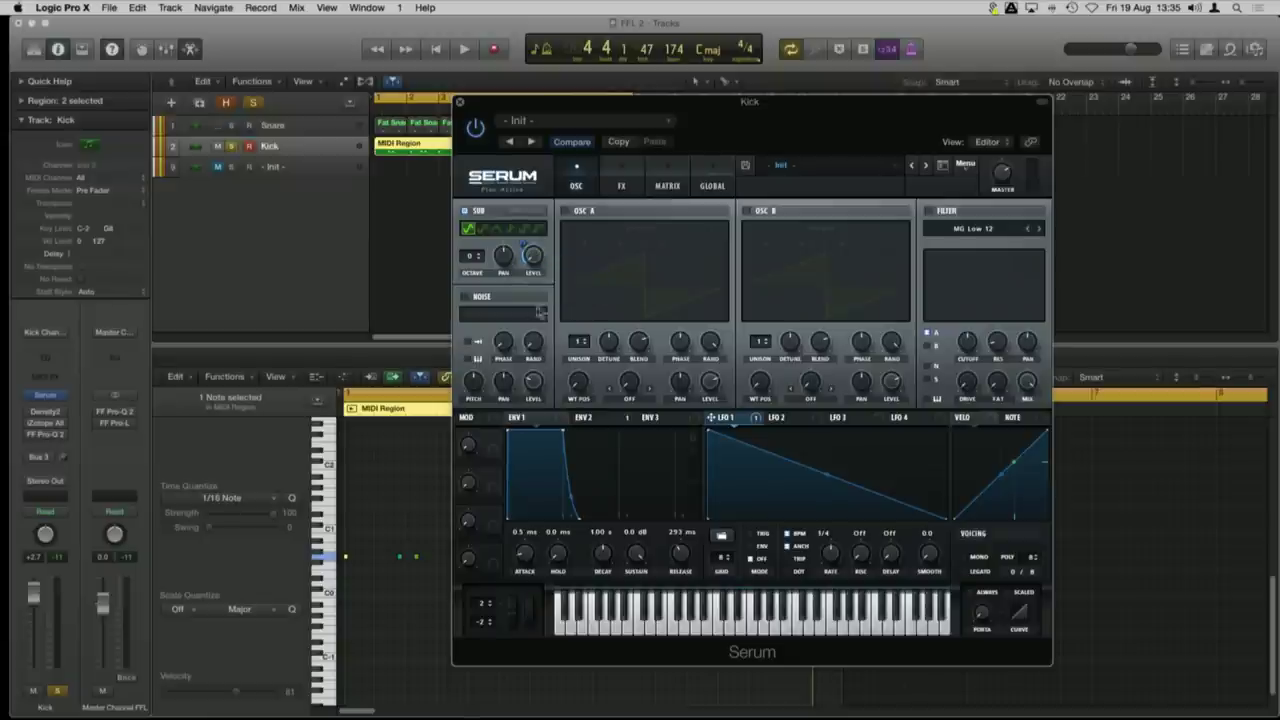
{"action": "left_click_drag", "start_coordinate": [525, 240], "coordinate": [529, 205]}
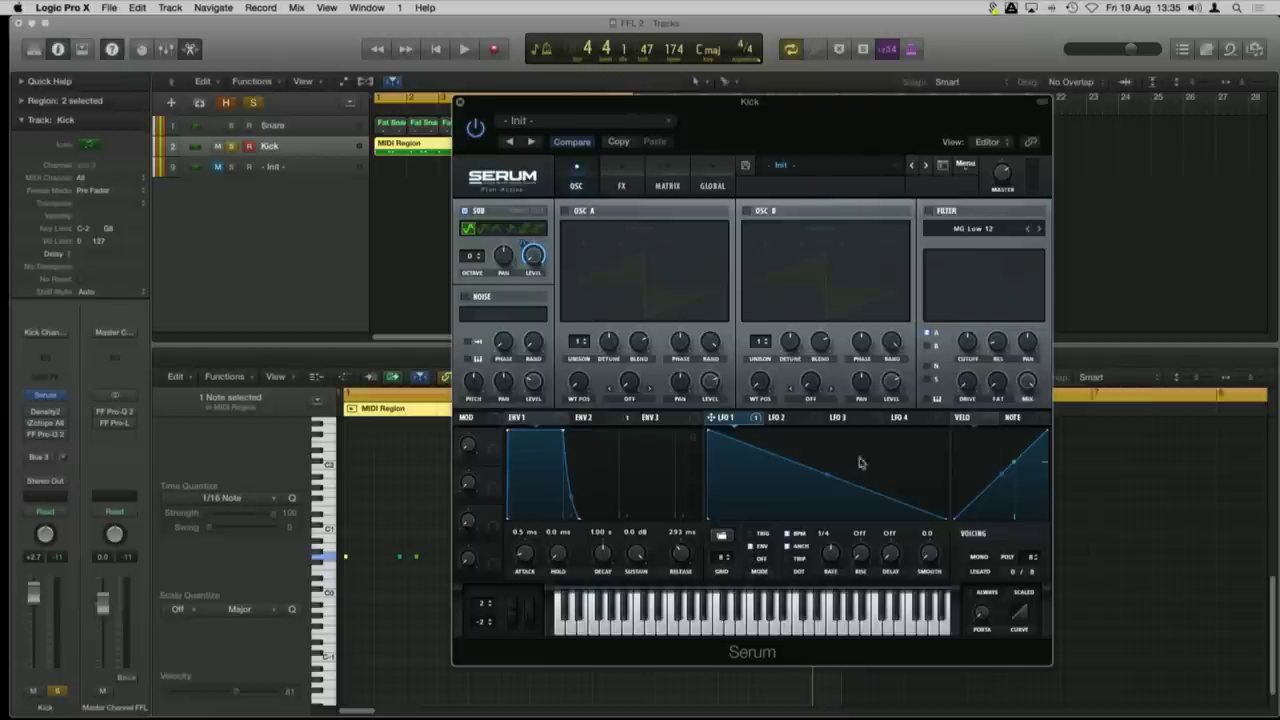
Step: Set LFO 1 to envelope mode and bend its ramp into a curved decay, refining the curve while the kick loop plays
{"action": "left_click_drag", "start_coordinate": [826, 475], "coordinate": [824, 492]}
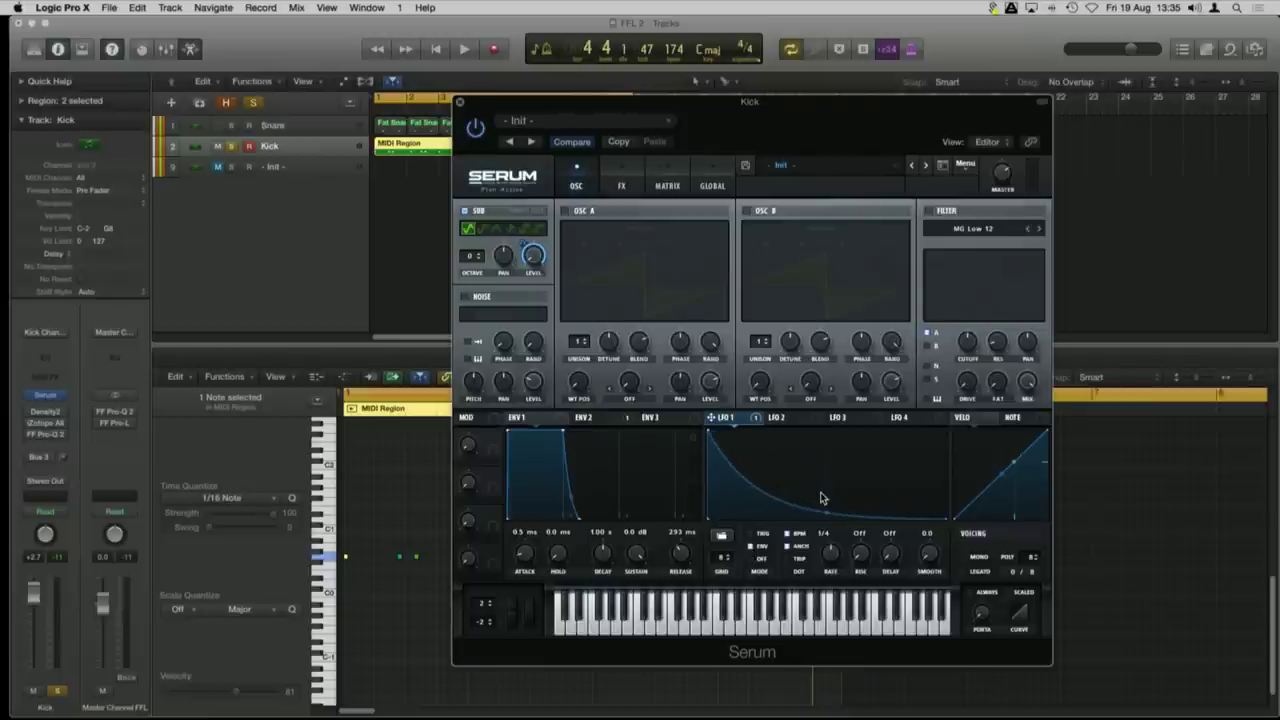
{"action": "key", "text": "space"}
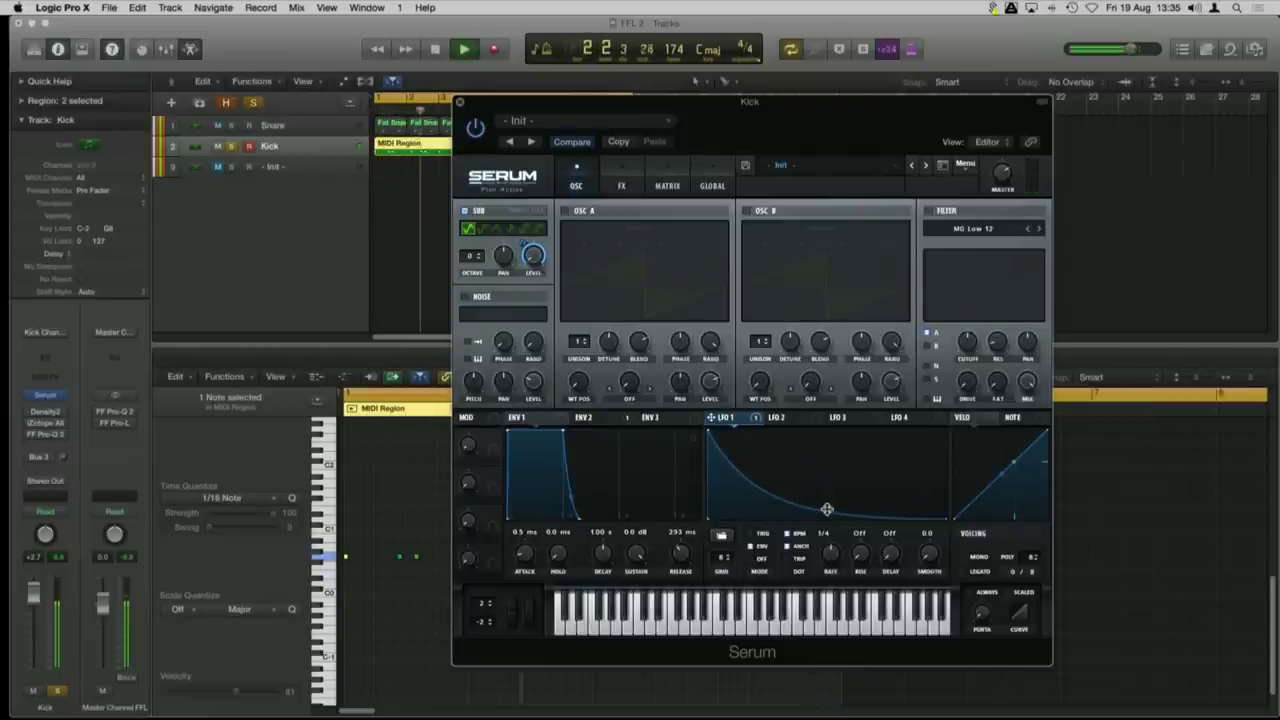
{"action": "left_click_drag", "start_coordinate": [827, 509], "coordinate": [831, 497]}
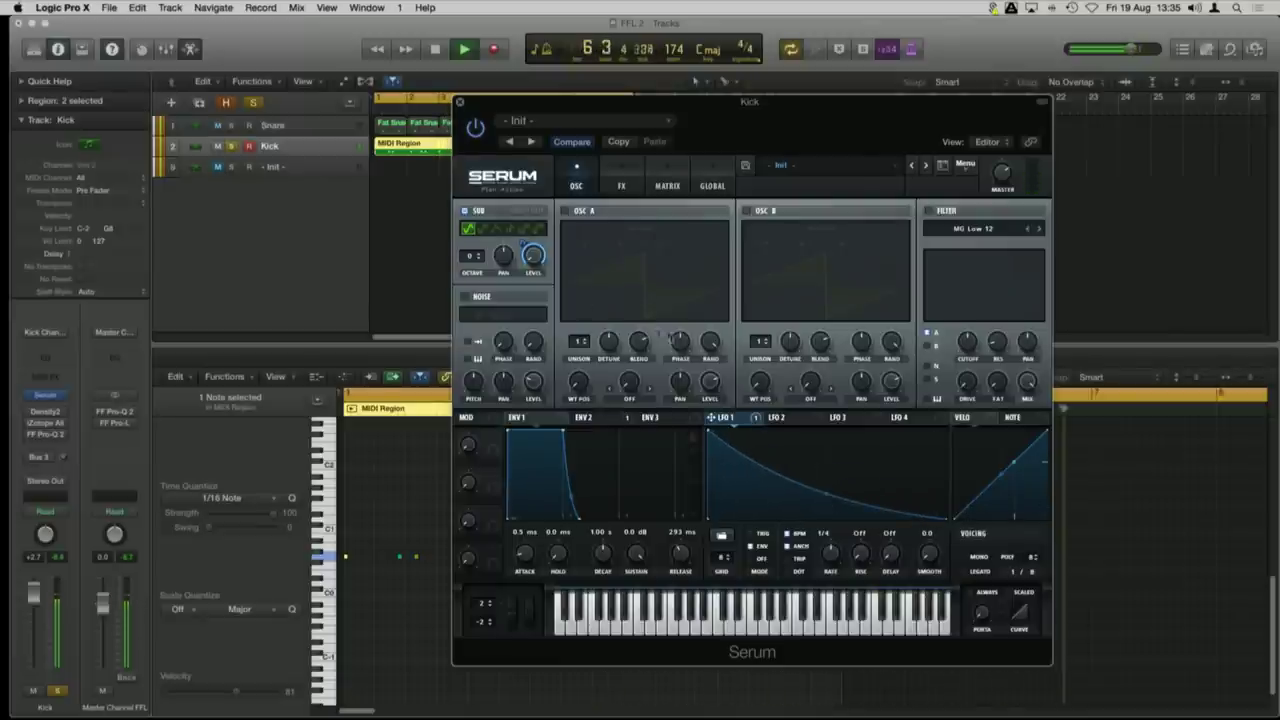
{"action": "key", "text": "space"}
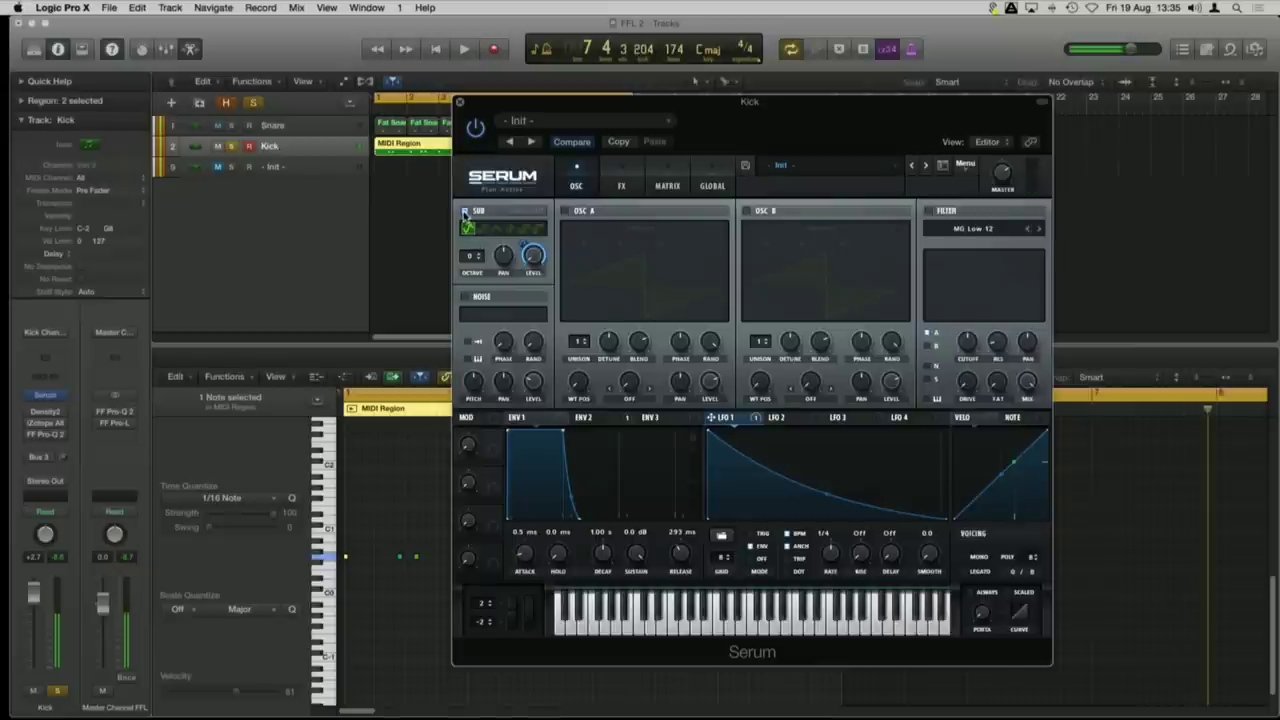
Step: Switch to oscillator A, raise it one octave, fine-tune it by 20 cents and load the Analog_BD_Sin wavetable
{"action": "left_click", "coordinate": [566, 211]}
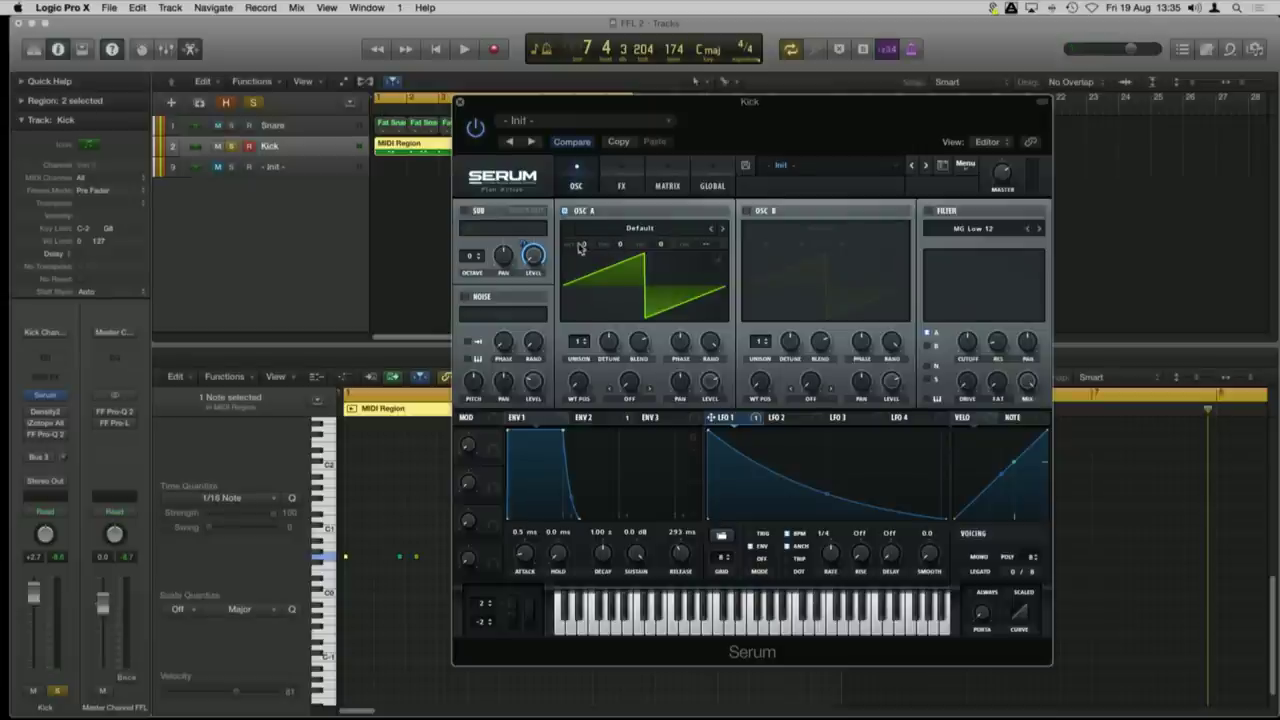
{"action": "left_click_drag", "start_coordinate": [586, 248], "coordinate": [668, 232]}
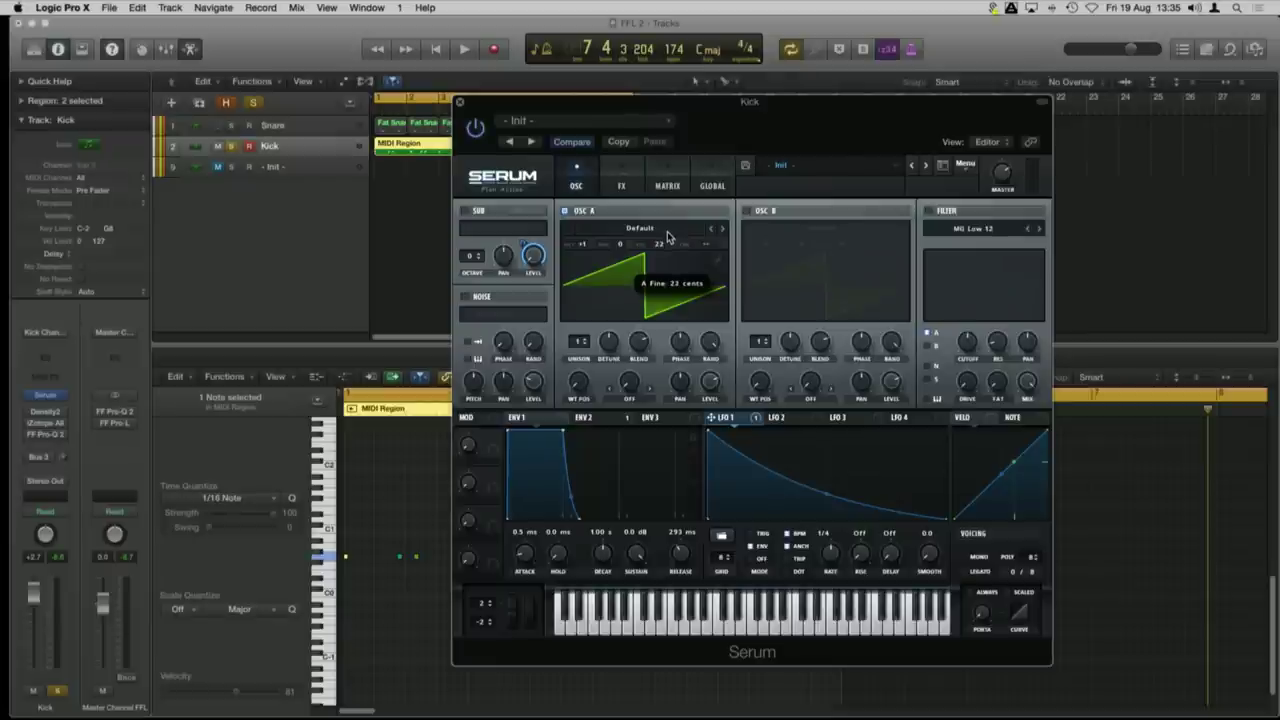
{"action": "left_click", "coordinate": [650, 233]}
{"action": "mouse_move", "coordinate": [648, 244]}
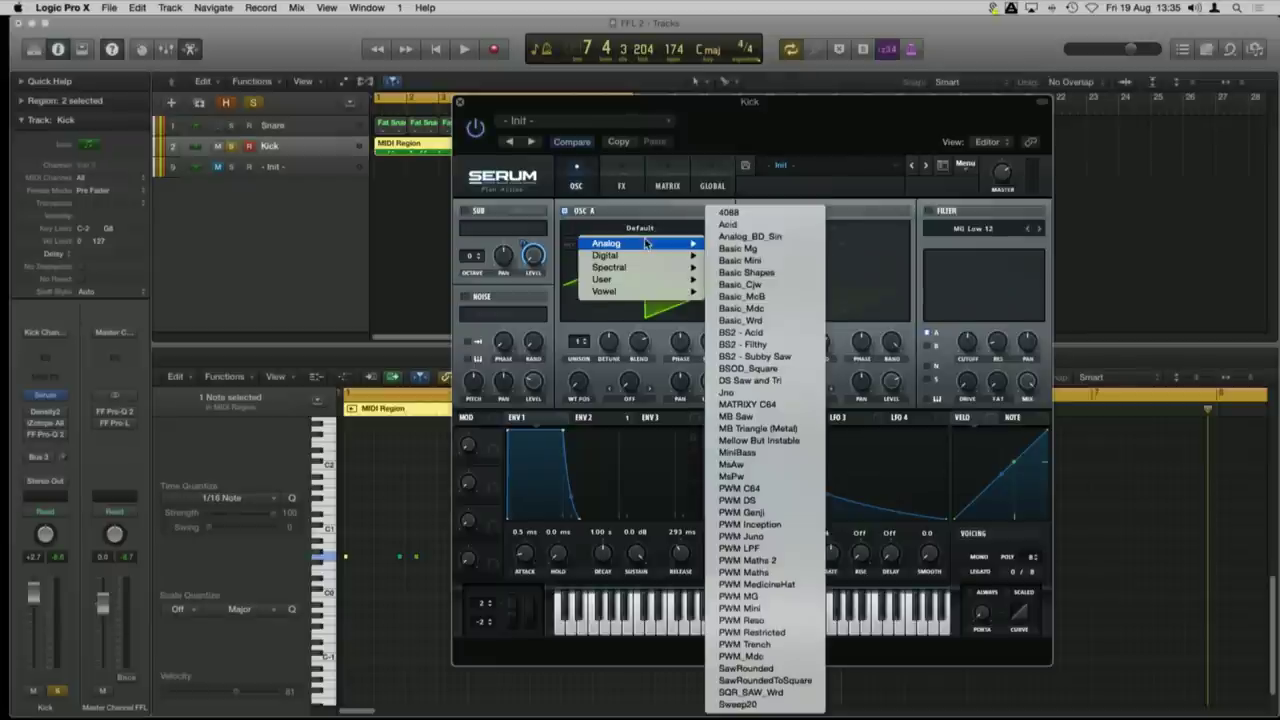
{"action": "left_click", "coordinate": [747, 238]}
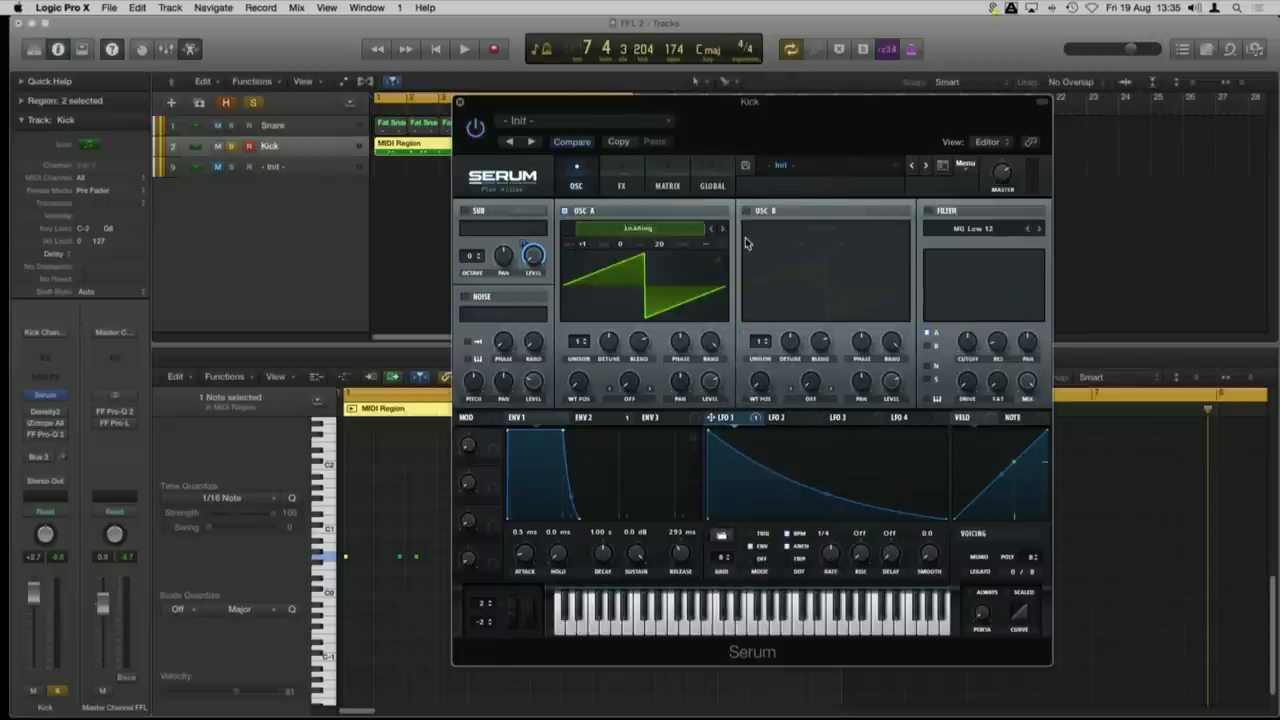
Step: Assign LFO 2 to oscillator A's level and shape it as a curved falling decay in envelope mode
{"action": "left_click", "coordinate": [789, 419]}
{"action": "left_click_drag", "start_coordinate": [773, 418], "coordinate": [710, 384]}
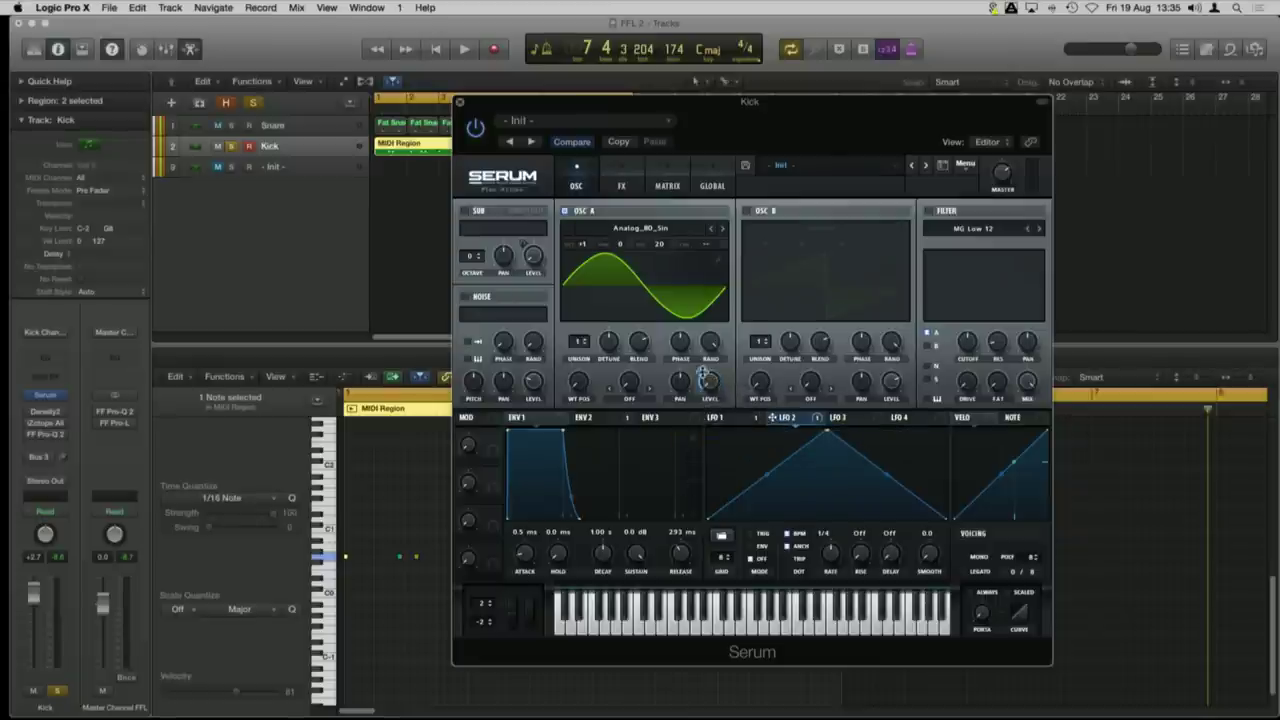
{"action": "left_click_drag", "start_coordinate": [827, 435], "coordinate": [705, 428]}
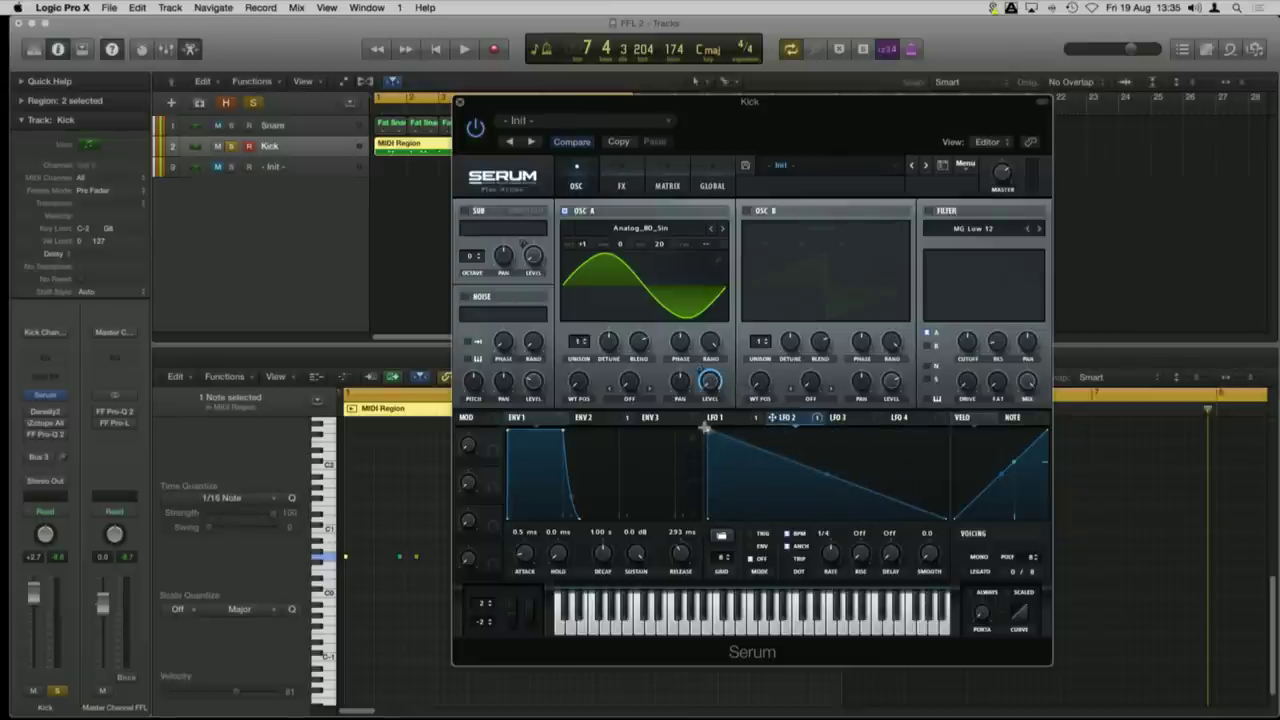
{"action": "left_click_drag", "start_coordinate": [828, 471], "coordinate": [825, 496]}
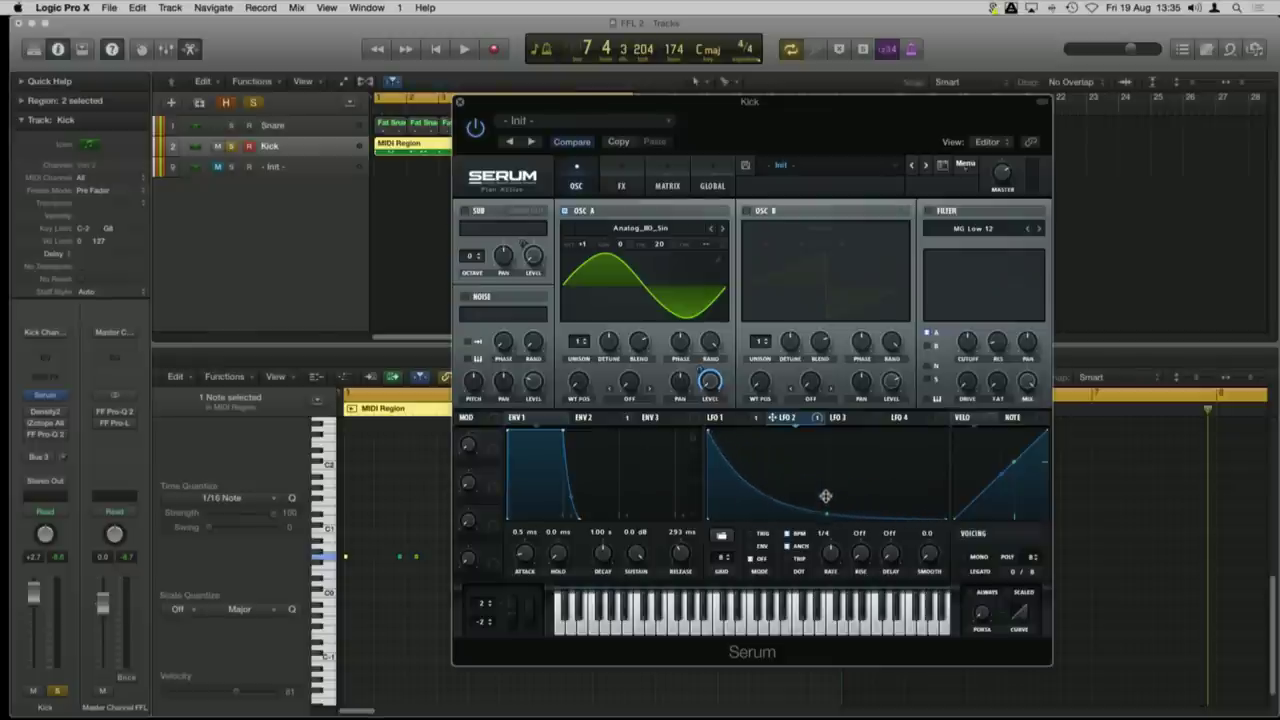
{"action": "left_click", "coordinate": [751, 549]}
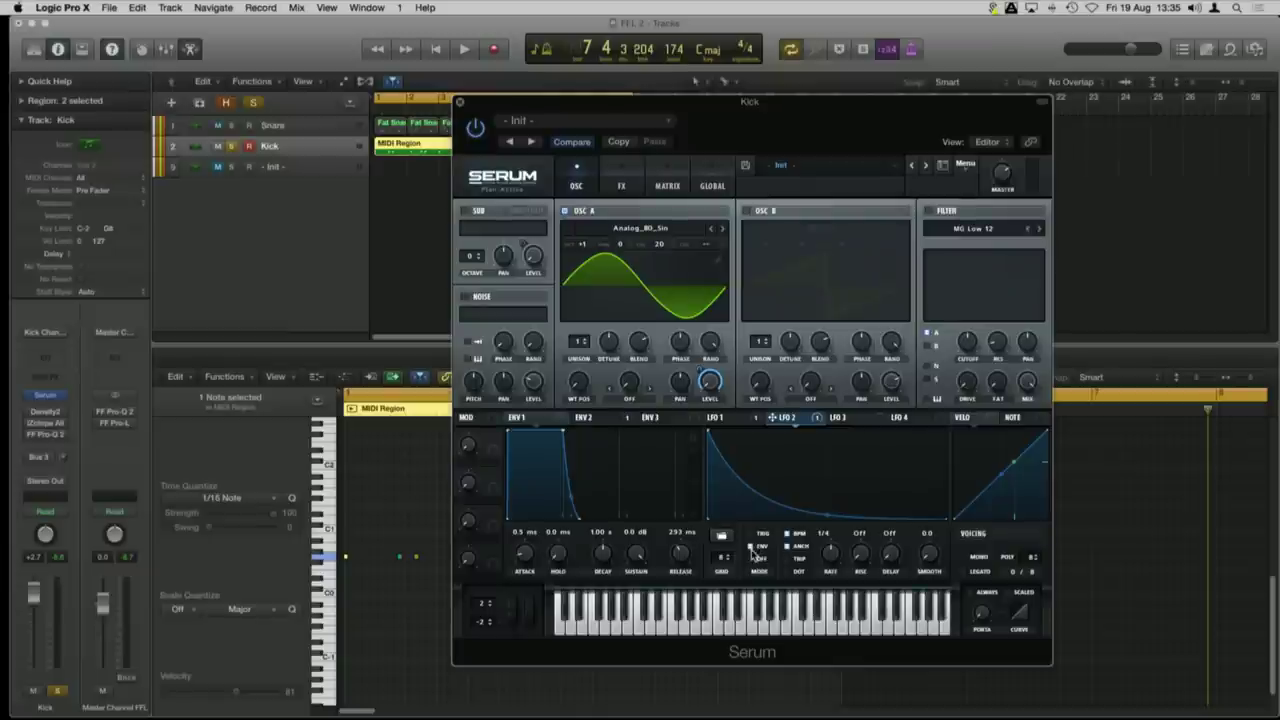
Step: Layer the sub back under oscillator A while playing the kick loop, setting LFO 2's modulation of oscillator A's level to 71
{"action": "key", "text": "space"}
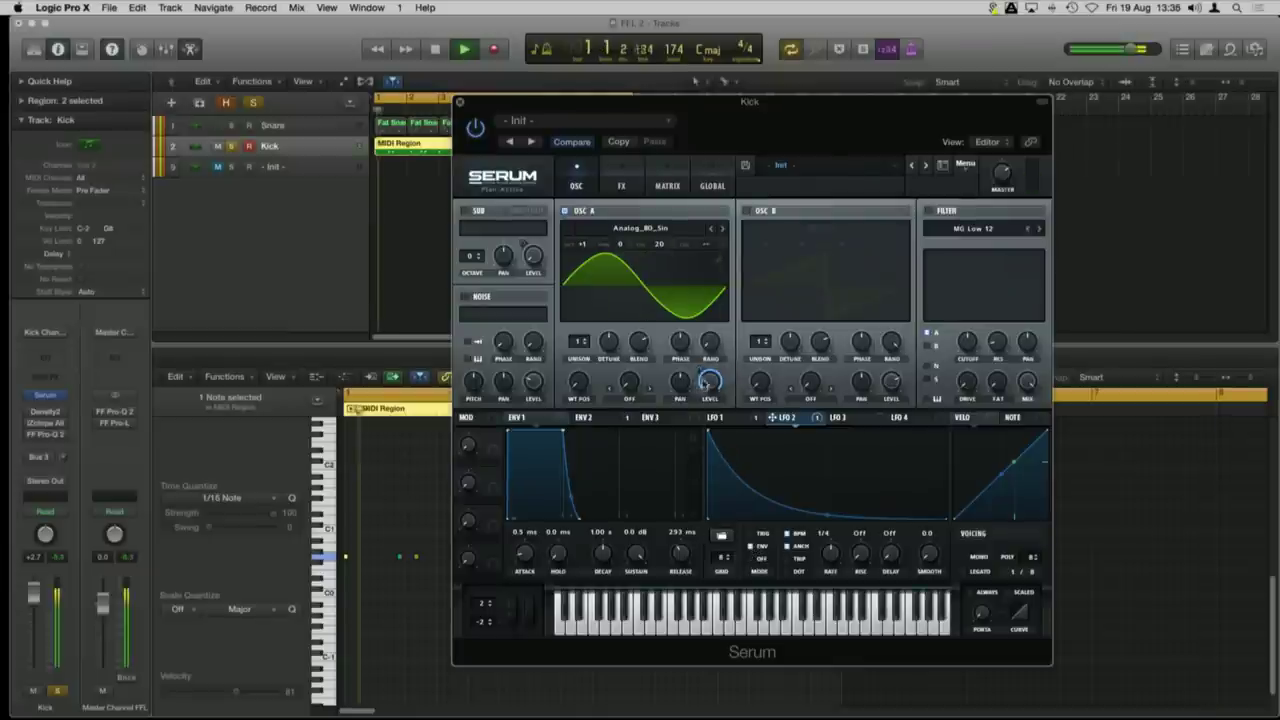
{"action": "left_click", "coordinate": [464, 211]}
{"action": "left_click", "coordinate": [565, 211]}
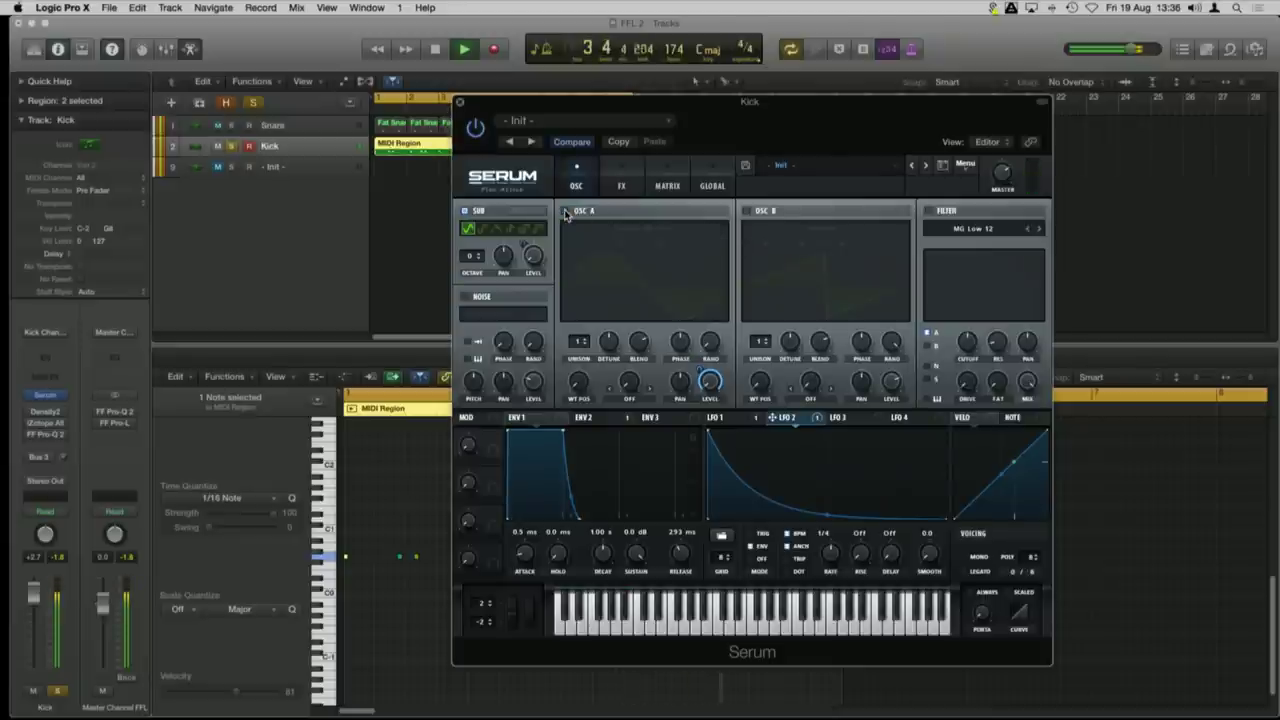
{"action": "left_click", "coordinate": [565, 211]}
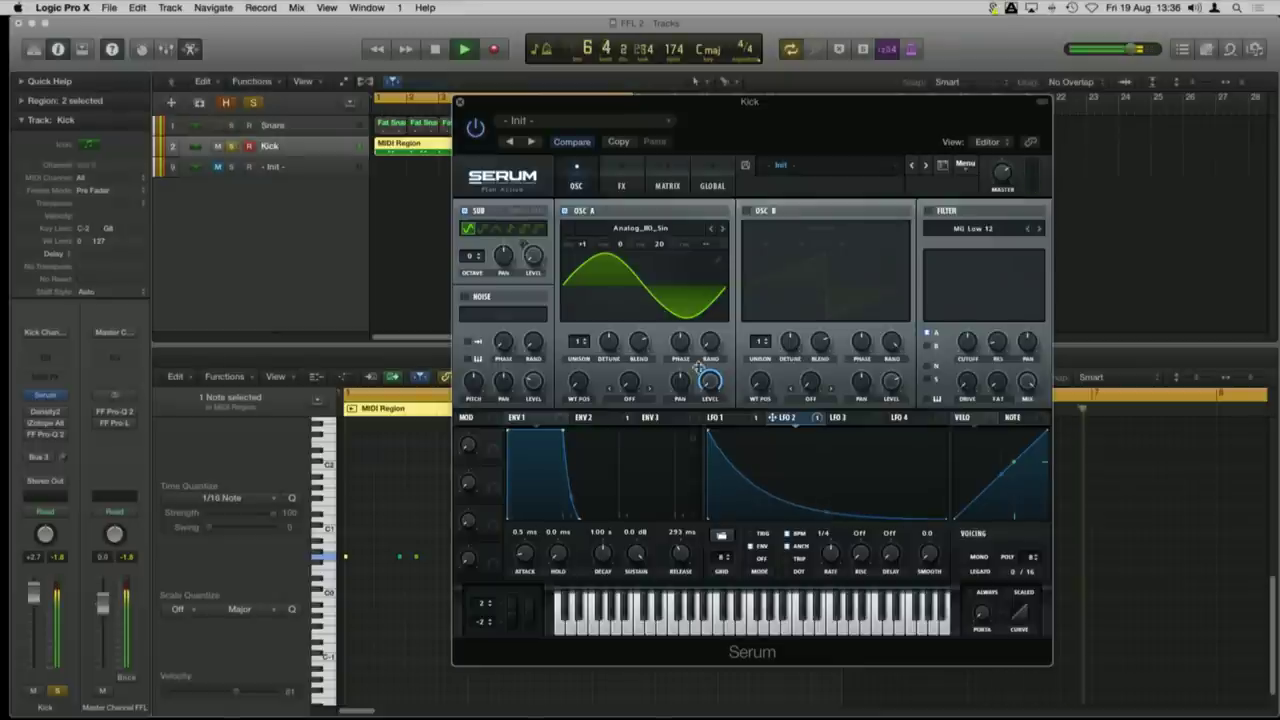
{"action": "mouse_move", "coordinate": [697, 398]}
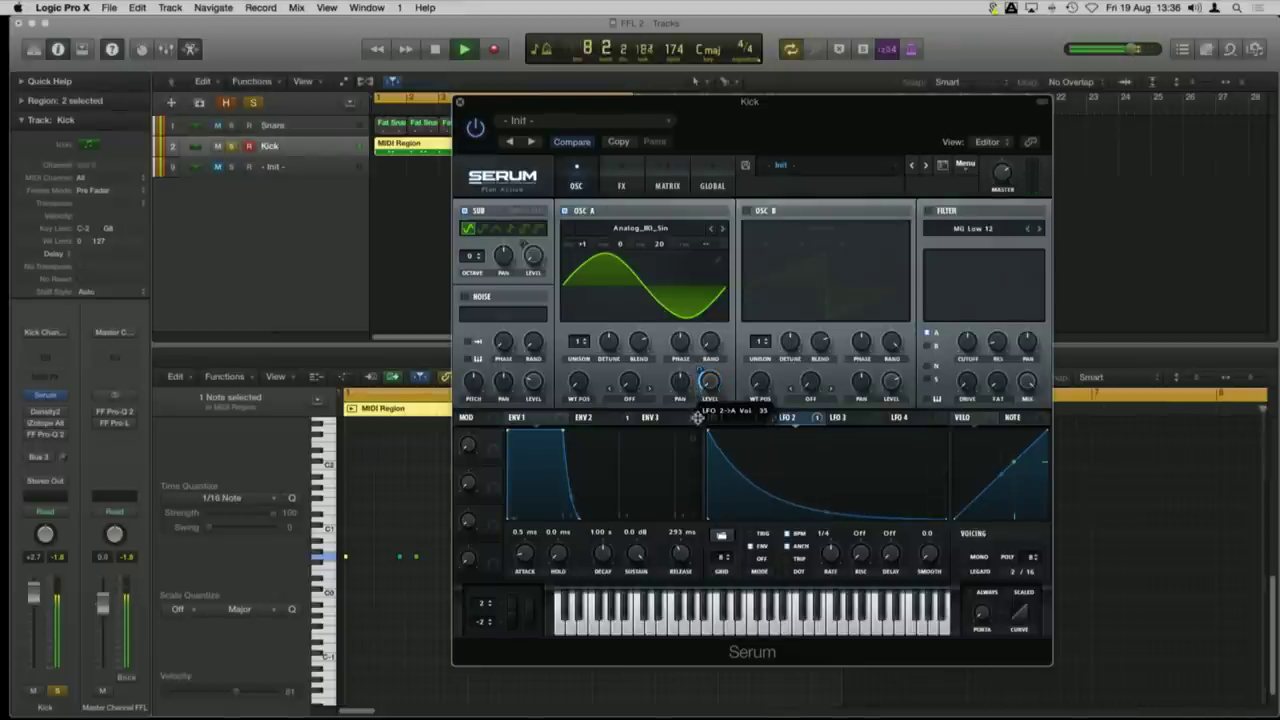
{"action": "left_click_drag", "start_coordinate": [699, 409], "coordinate": [699, 399]}
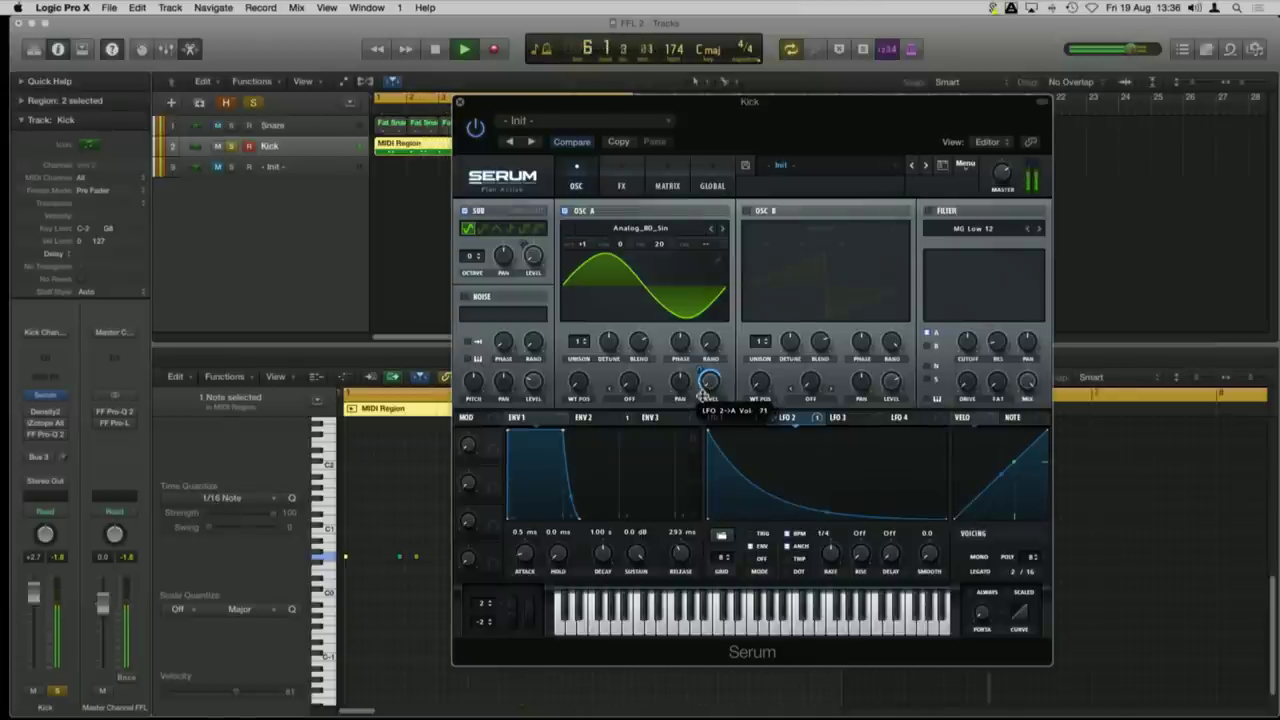
{"action": "left_click_drag", "start_coordinate": [707, 397], "coordinate": [707, 397]}
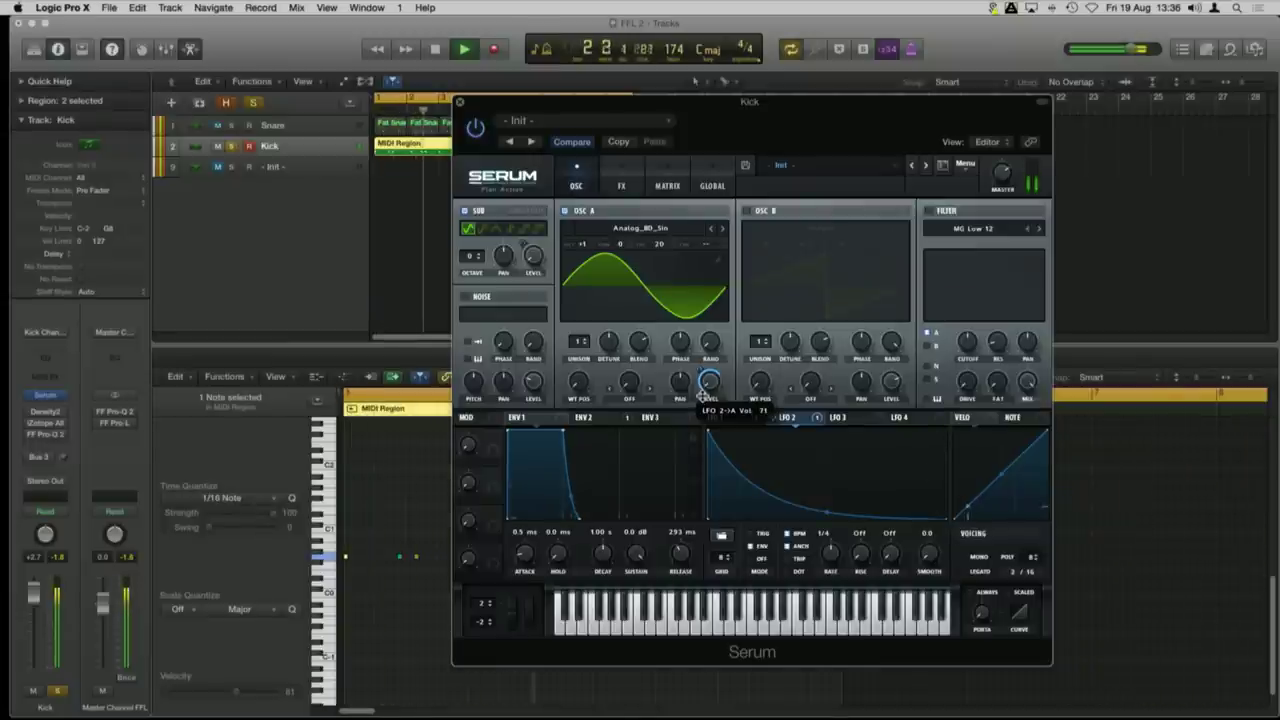
{"action": "key", "text": "space"}
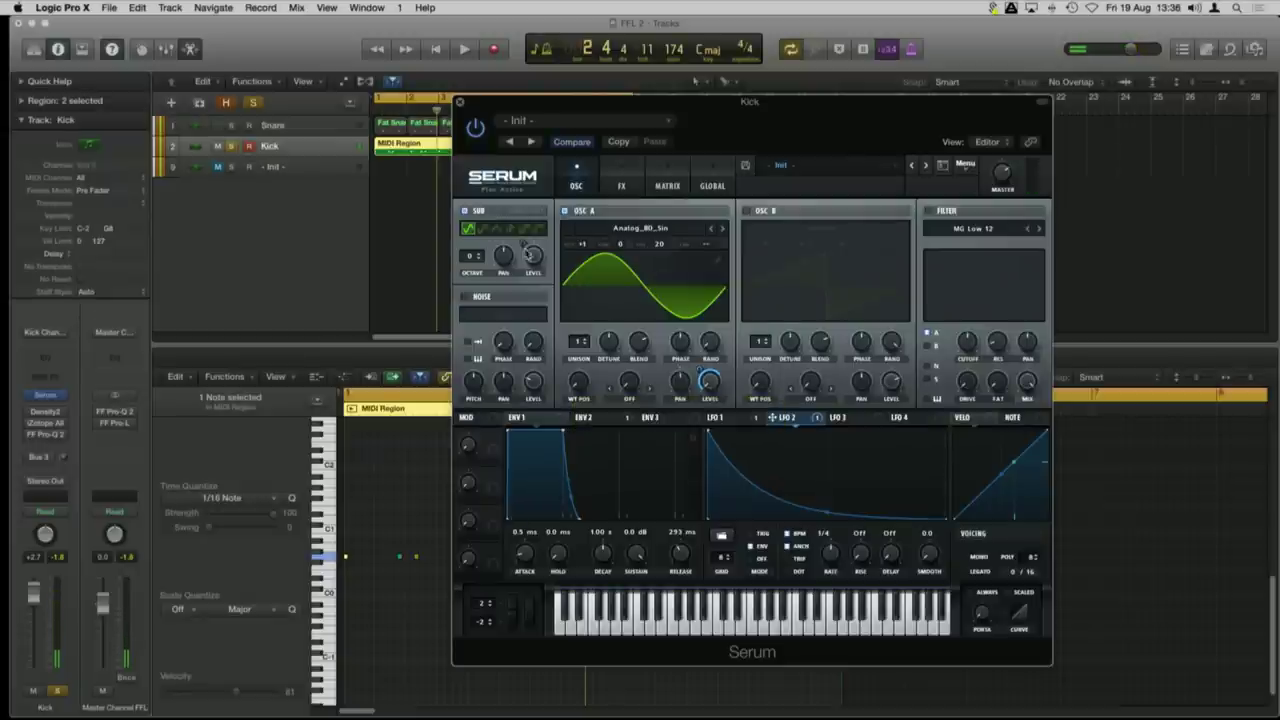
Step: Isolate oscillator B by switching off oscillator A and the sub, and load the digital Anti-Stasis wavetable into it
{"action": "left_click", "coordinate": [746, 211]}
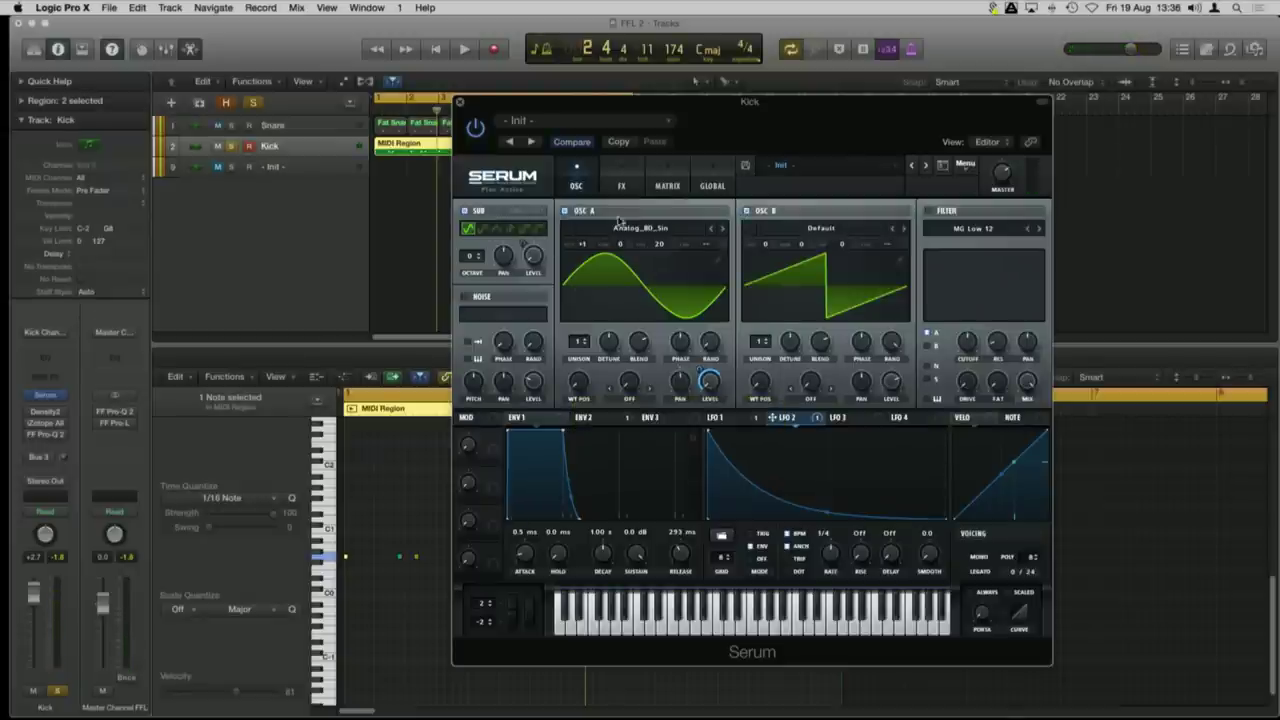
{"action": "left_click", "coordinate": [564, 211]}
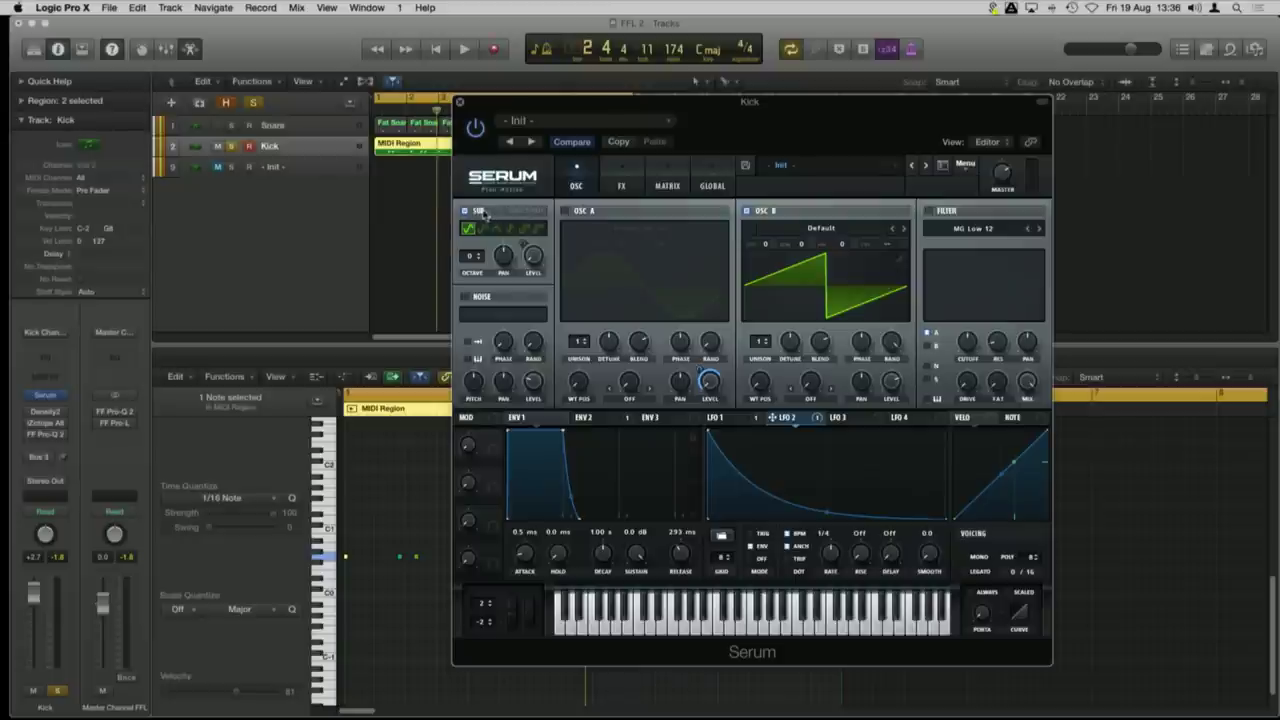
{"action": "left_click", "coordinate": [836, 230]}
{"action": "mouse_move", "coordinate": [812, 258]}
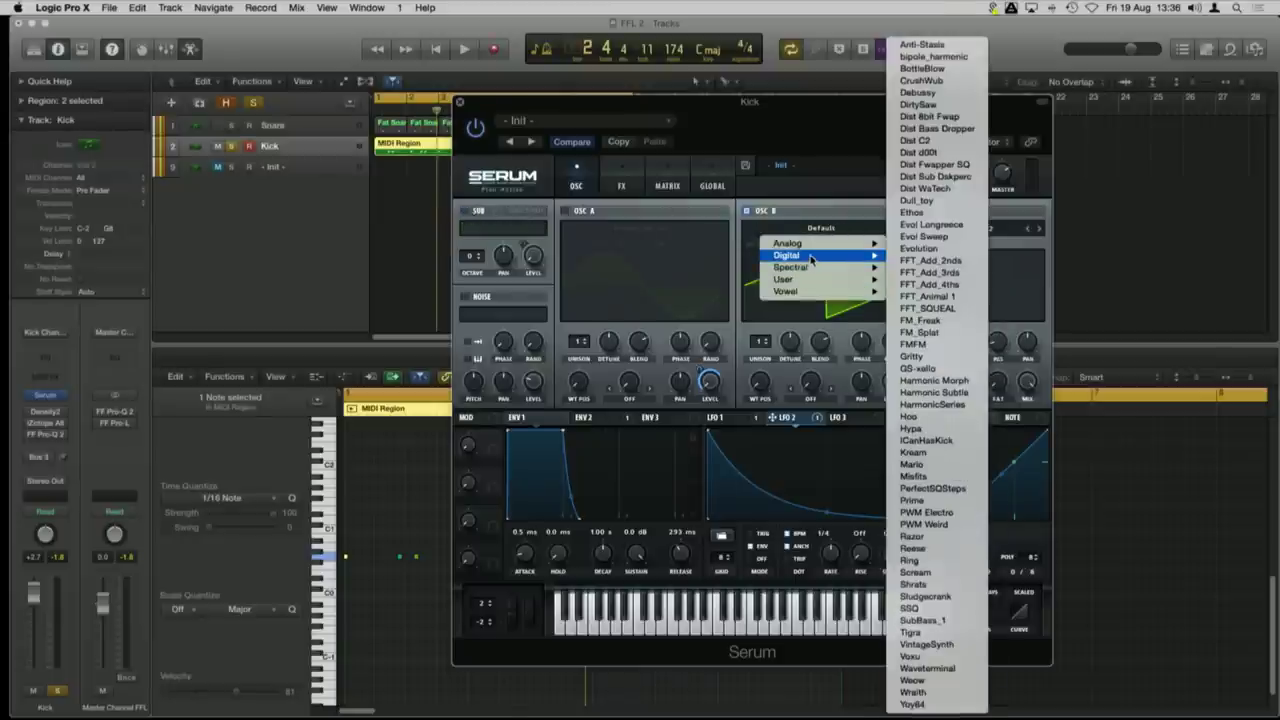
{"action": "left_click", "coordinate": [921, 44]}
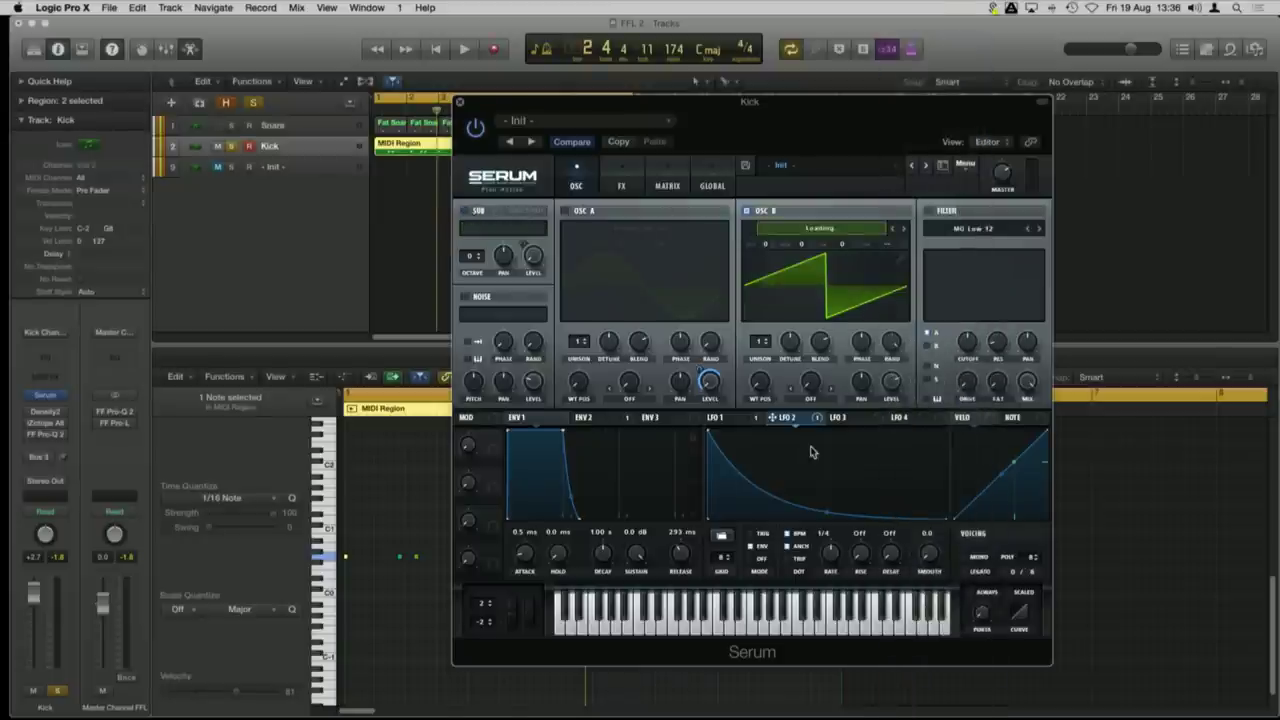
{"action": "mouse_move", "coordinate": [760, 385]}
{"action": "left_mouse_down"}
{"action": "mouse_move", "coordinate": [760, 362]}
{"action": "mouse_move", "coordinate": [760, 385]}
{"action": "left_mouse_up"}
Step: Shape LFO 3 as a very steep falling decay and assign it to oscillator B's level
{"action": "left_click", "coordinate": [847, 418]}
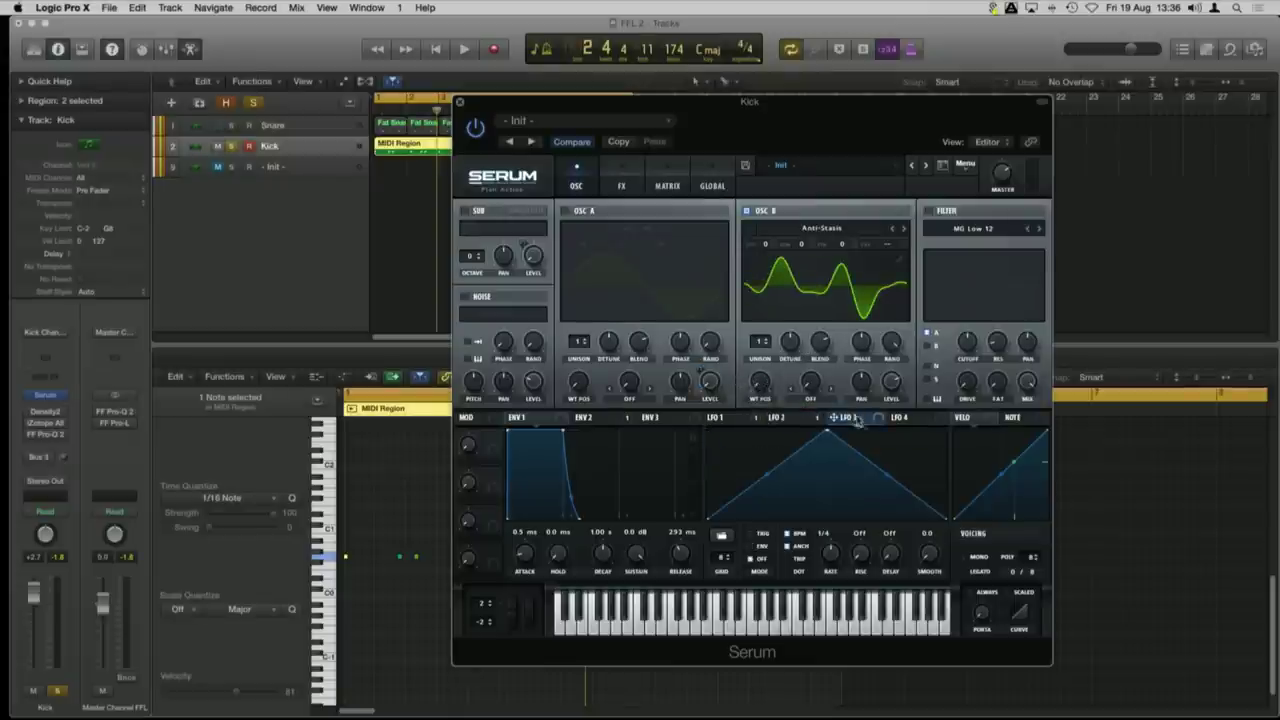
{"action": "left_click_drag", "start_coordinate": [825, 437], "coordinate": [710, 431]}
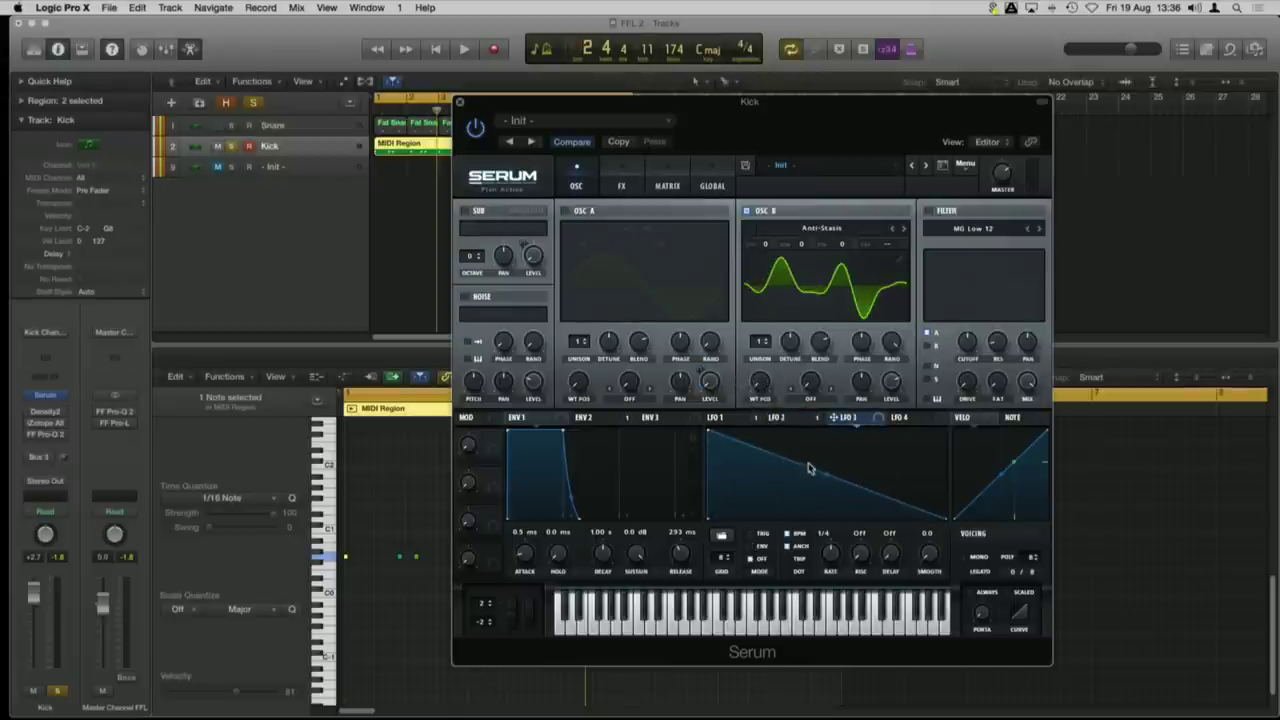
{"action": "left_click_drag", "start_coordinate": [826, 476], "coordinate": [824, 522]}
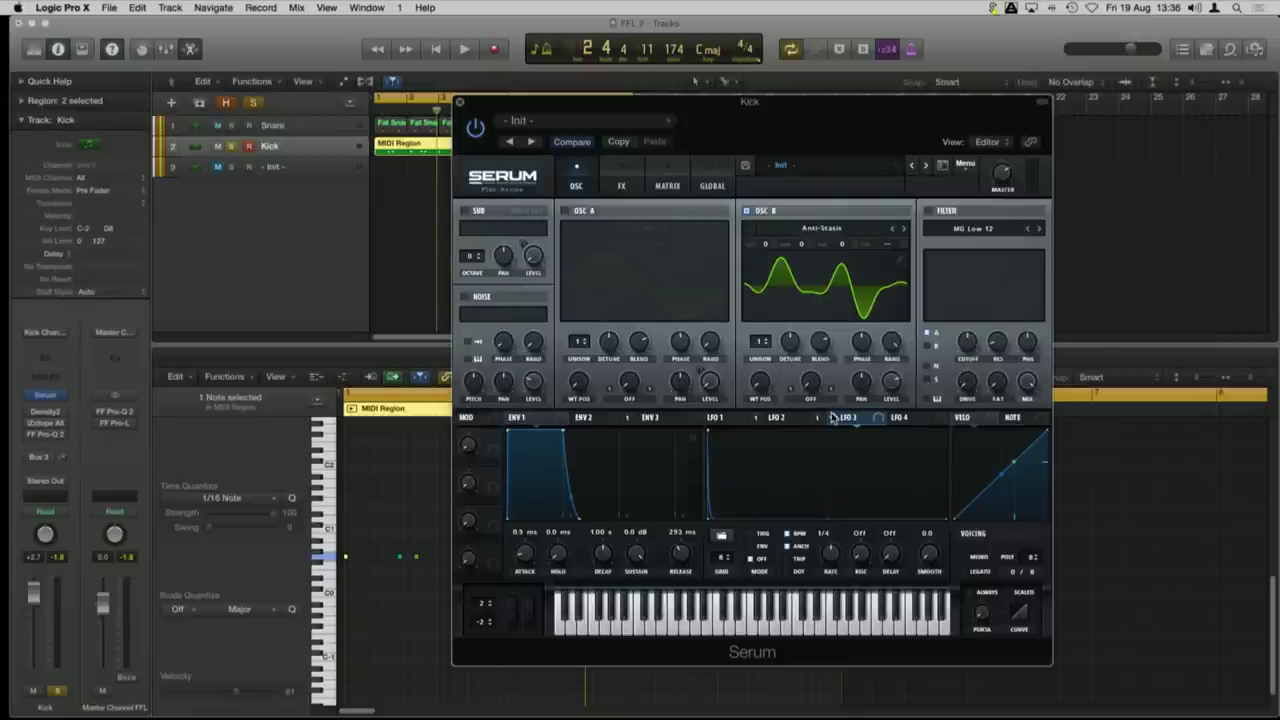
{"action": "left_click_drag", "start_coordinate": [878, 405], "coordinate": [891, 382]}
Step: Set oscillator B's warp to FM (from A) and modulate it with a curved falling LFO 4 in envelope mode, with oscillator A and sub on
{"action": "left_click", "coordinate": [811, 399]}
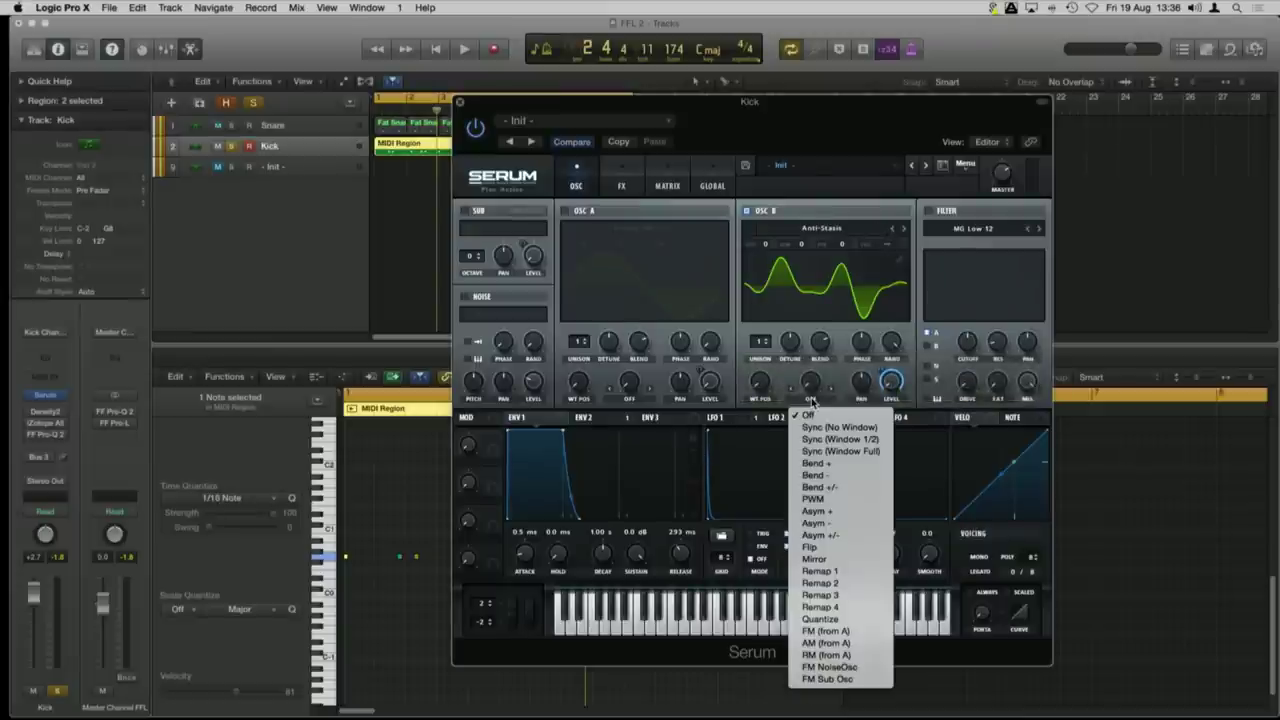
{"action": "left_click", "coordinate": [838, 631]}
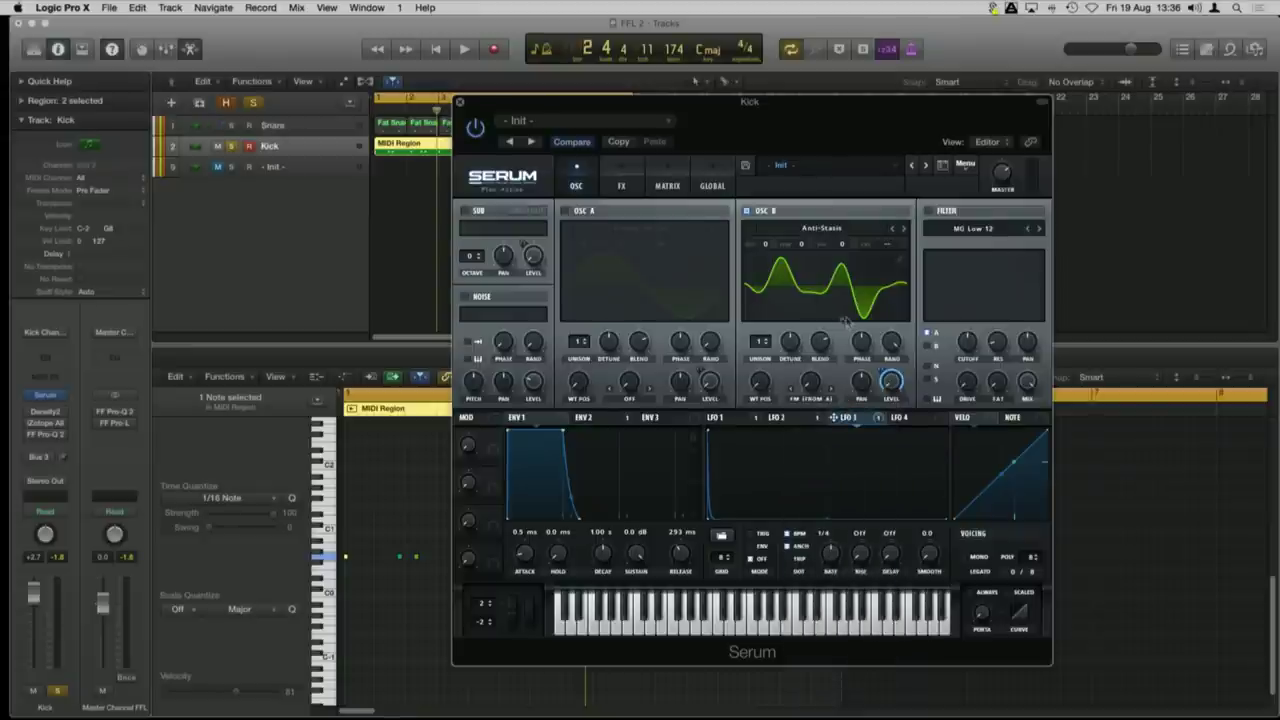
{"action": "left_click", "coordinate": [909, 420]}
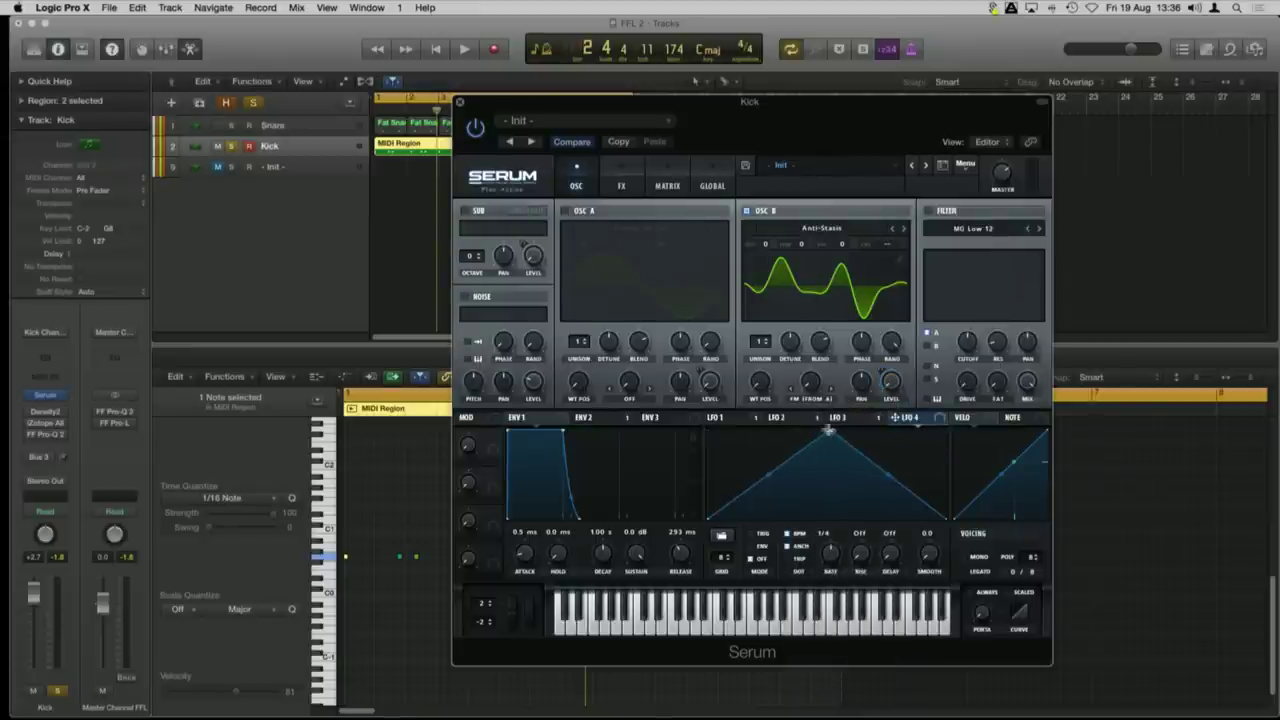
{"action": "left_click_drag", "start_coordinate": [828, 430], "coordinate": [676, 426]}
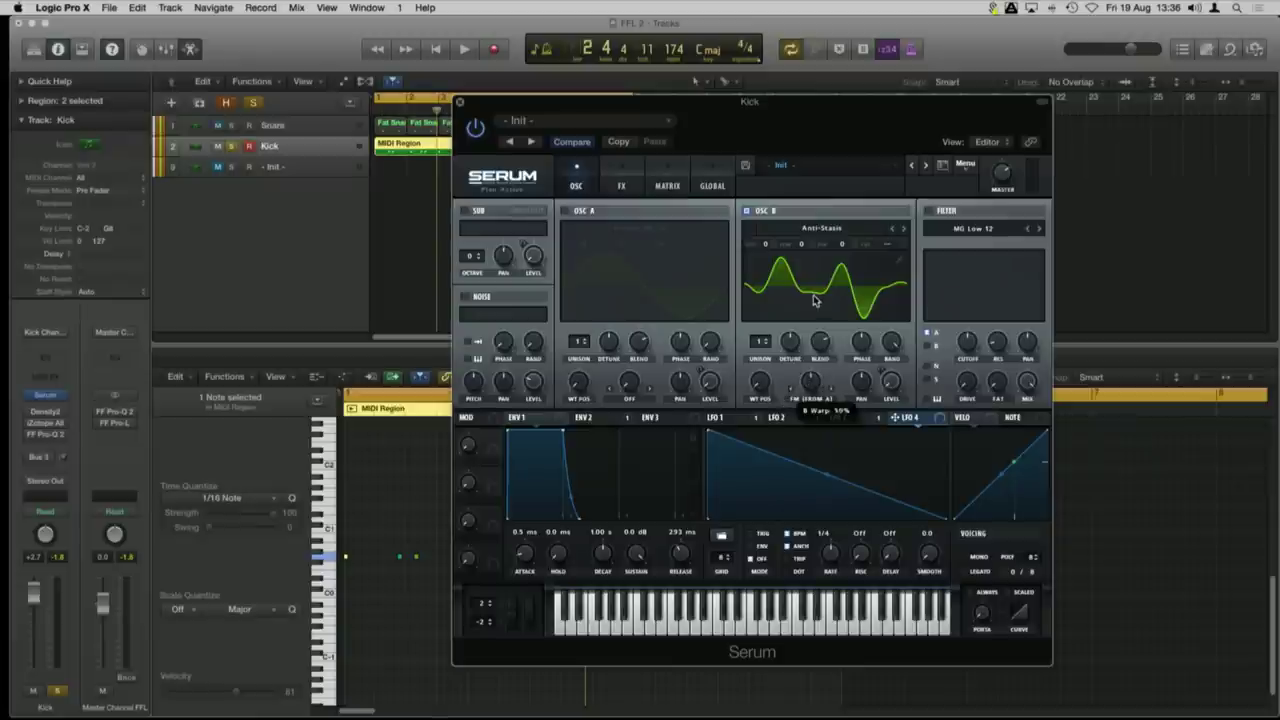
{"action": "left_click", "coordinate": [565, 211]}
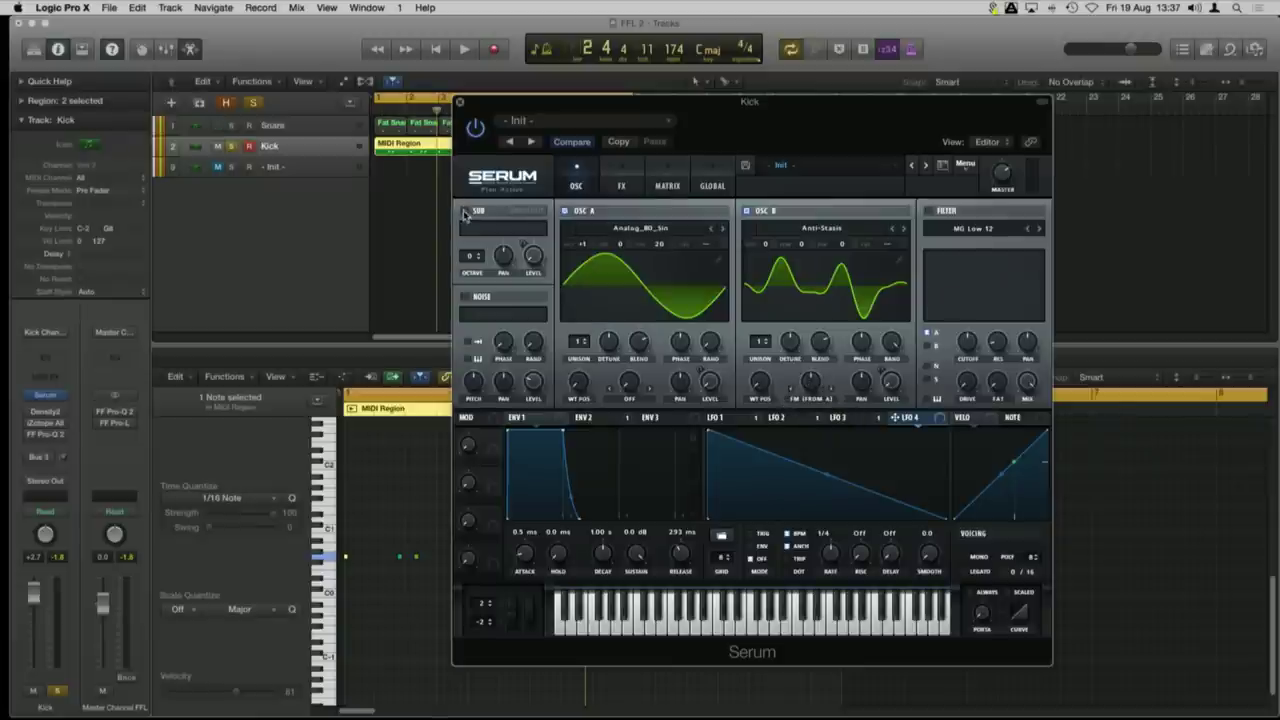
{"action": "left_click_drag", "start_coordinate": [829, 477], "coordinate": [824, 514]}
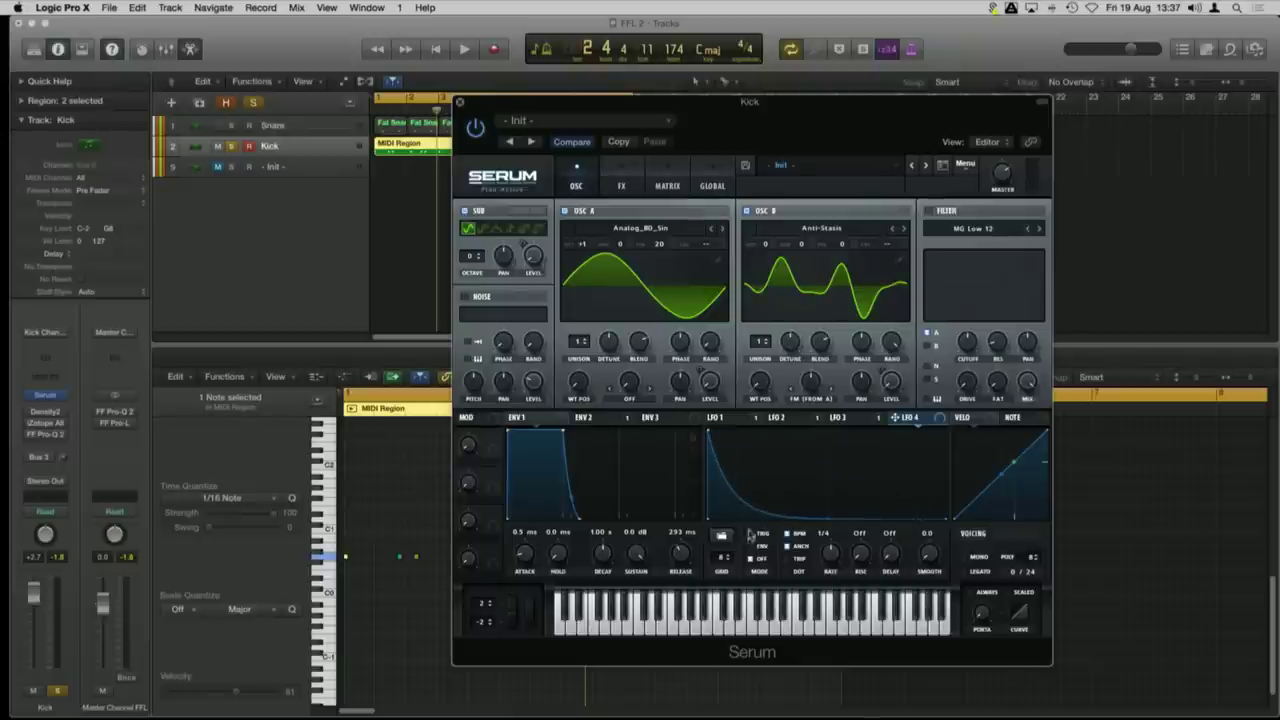
{"action": "left_click_drag", "start_coordinate": [903, 418], "coordinate": [812, 380]}
Step: Set LFO 3 to envelope mode while auditioning the three layered oscillators in the kick loop
{"action": "key", "text": "space"}
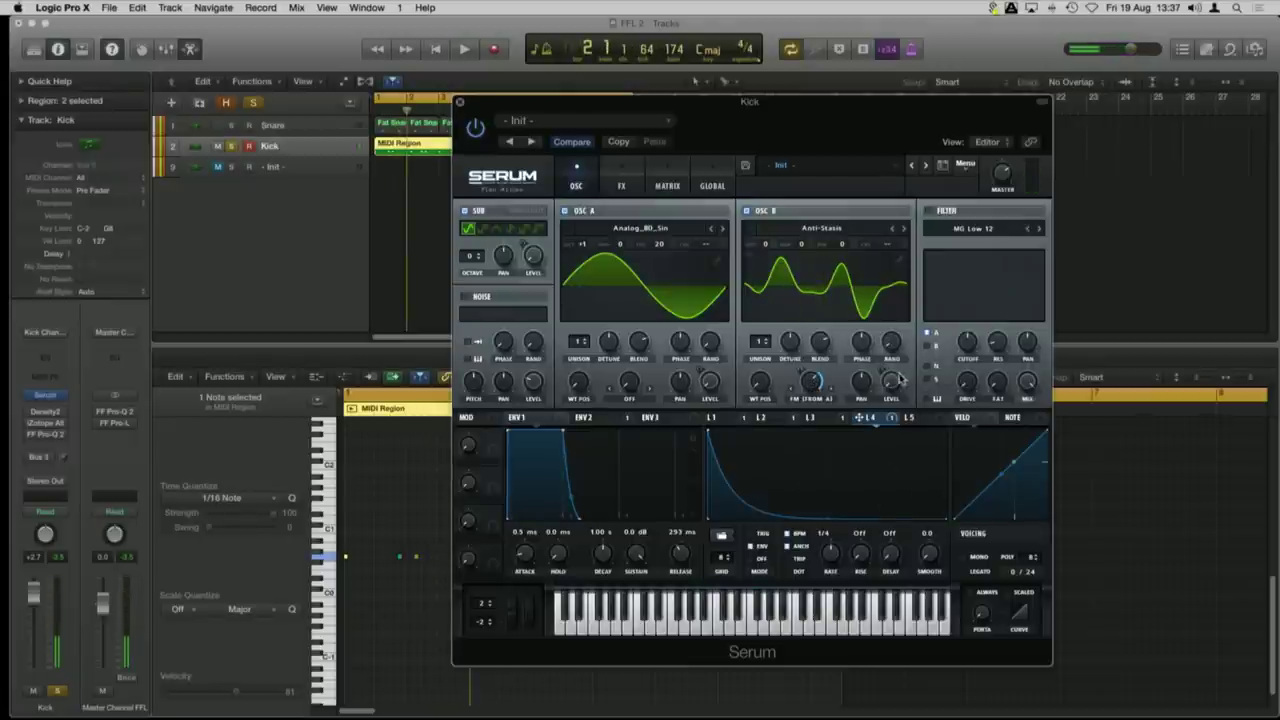
{"action": "key", "text": "space"}
{"action": "left_click", "coordinate": [813, 417]}
{"action": "key", "text": "space"}
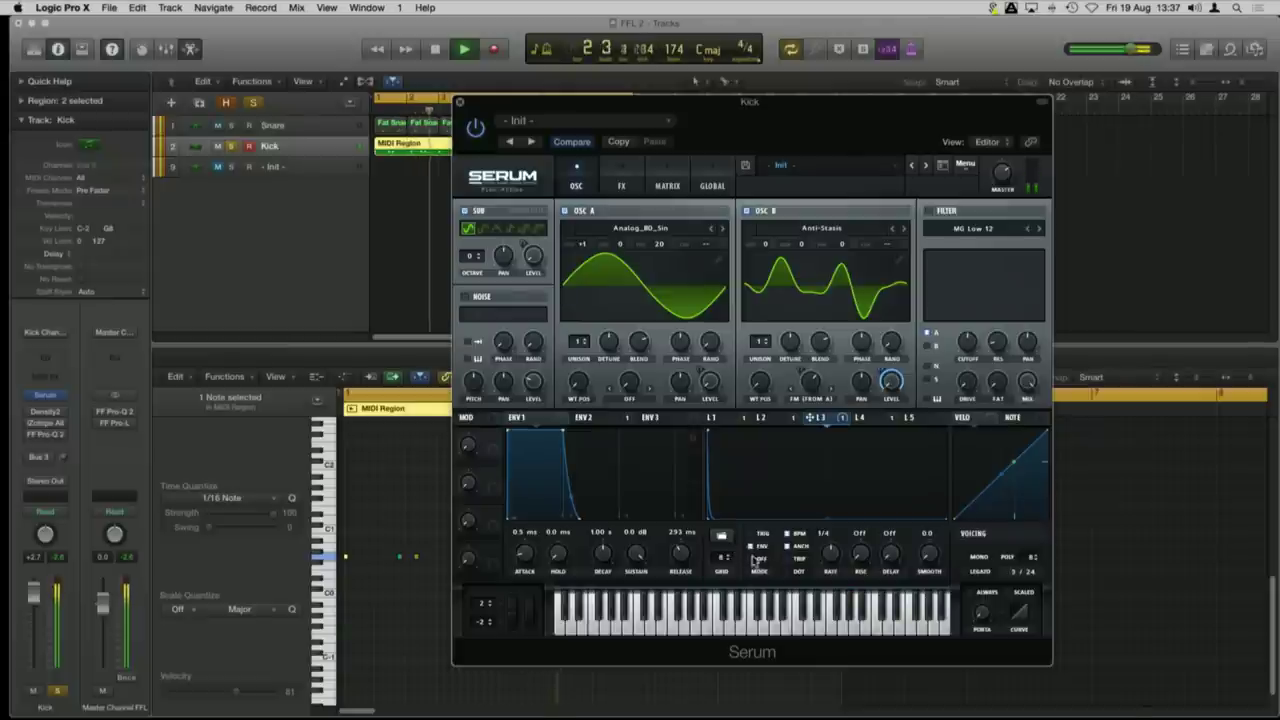
{"action": "mouse_move", "coordinate": [760, 556]}
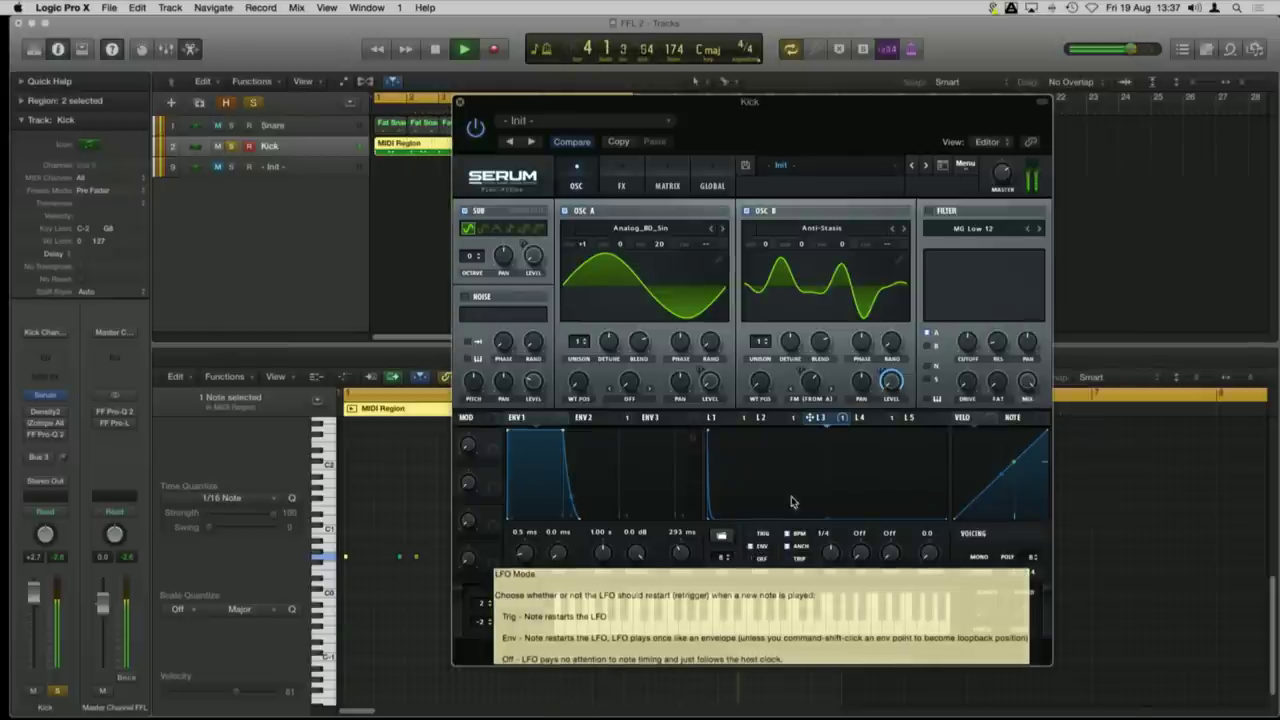
Step: Lower oscillator B's base FM (from A) warp amount beneath LFO 4's modulation while playing the kick loop
{"action": "left_click", "coordinate": [868, 419]}
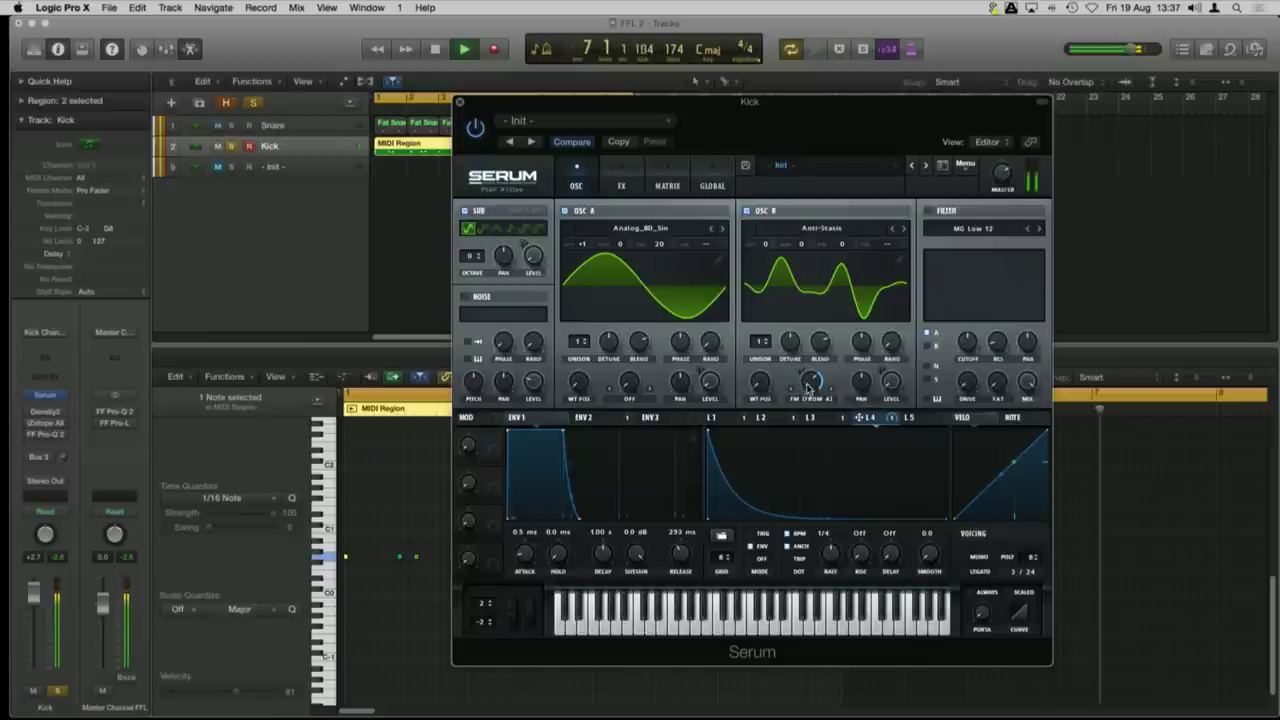
{"action": "mouse_move", "coordinate": [815, 383]}
{"action": "left_mouse_down"}
{"action": "mouse_move", "coordinate": [810, 427]}
{"action": "mouse_move", "coordinate": [811, 386]}
{"action": "left_mouse_up"}
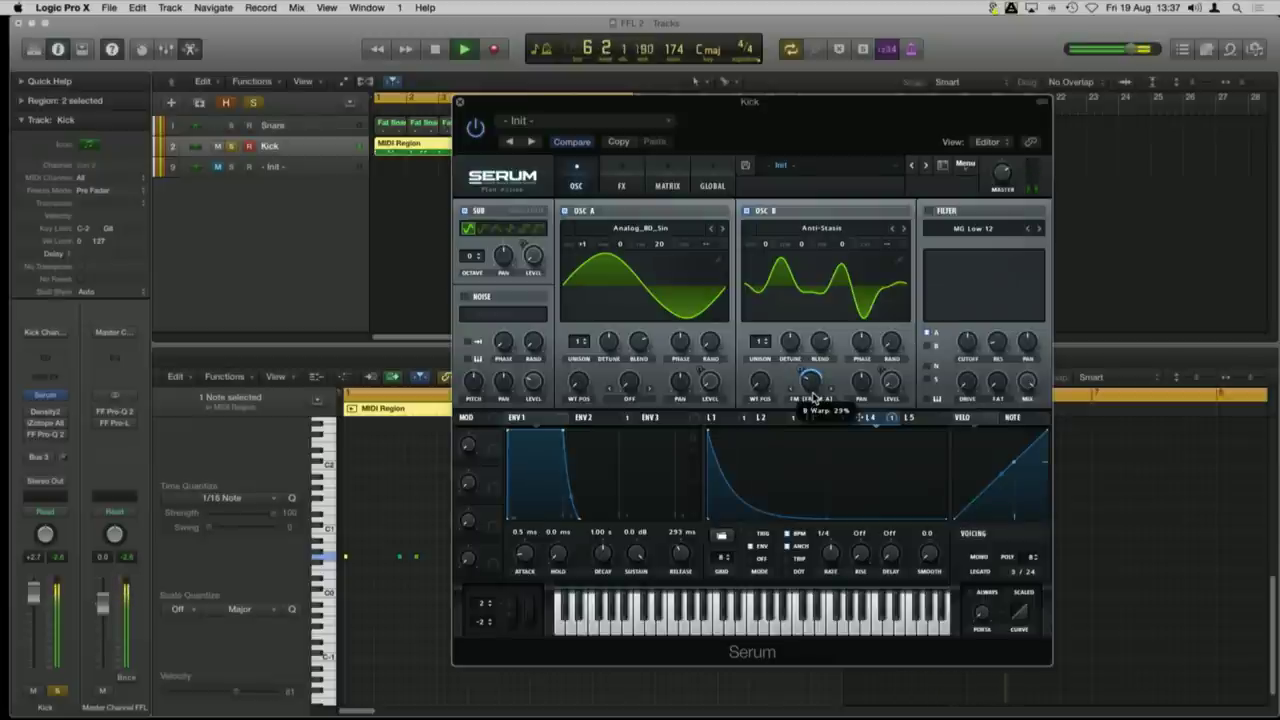
{"action": "left_click_drag", "start_coordinate": [813, 388], "coordinate": [815, 385]}
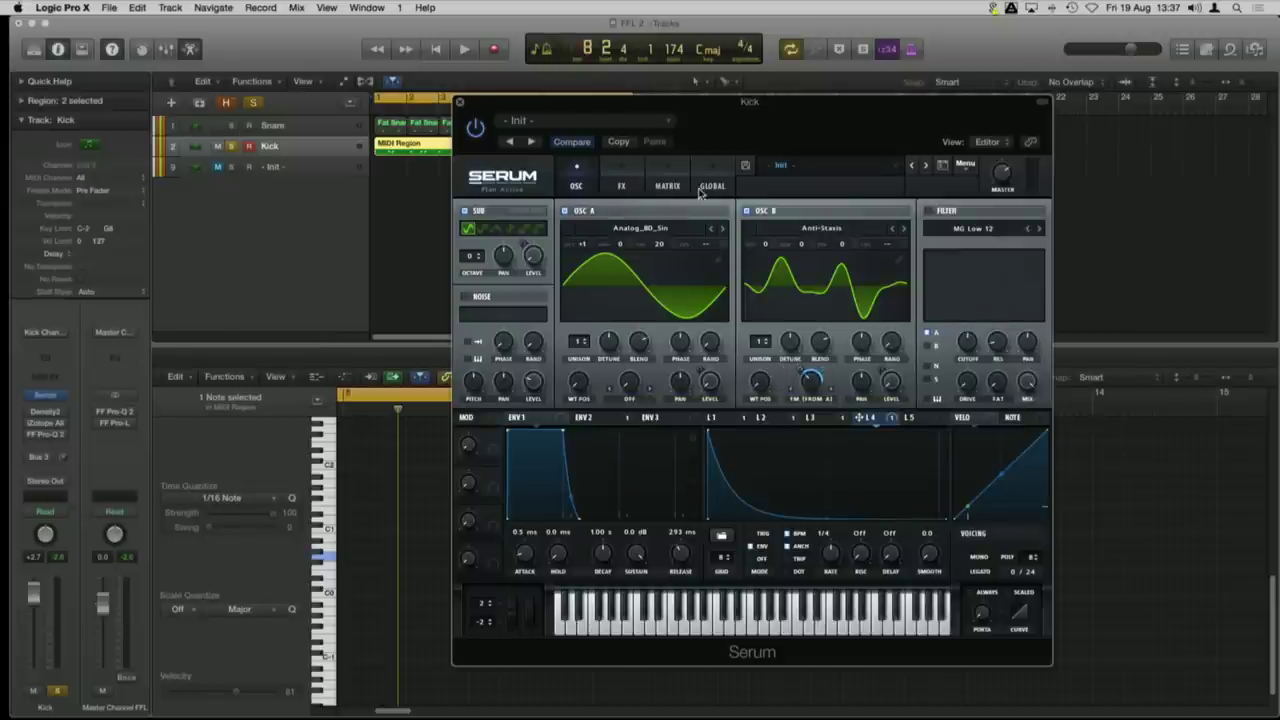
{"action": "mouse_move", "coordinate": [741, 107]}
{"action": "left_mouse_down"}
{"action": "mouse_move", "coordinate": [803, 92]}
{"action": "mouse_move", "coordinate": [743, 97]}
{"action": "left_mouse_up"}
{"action": "key", "text": "space"}
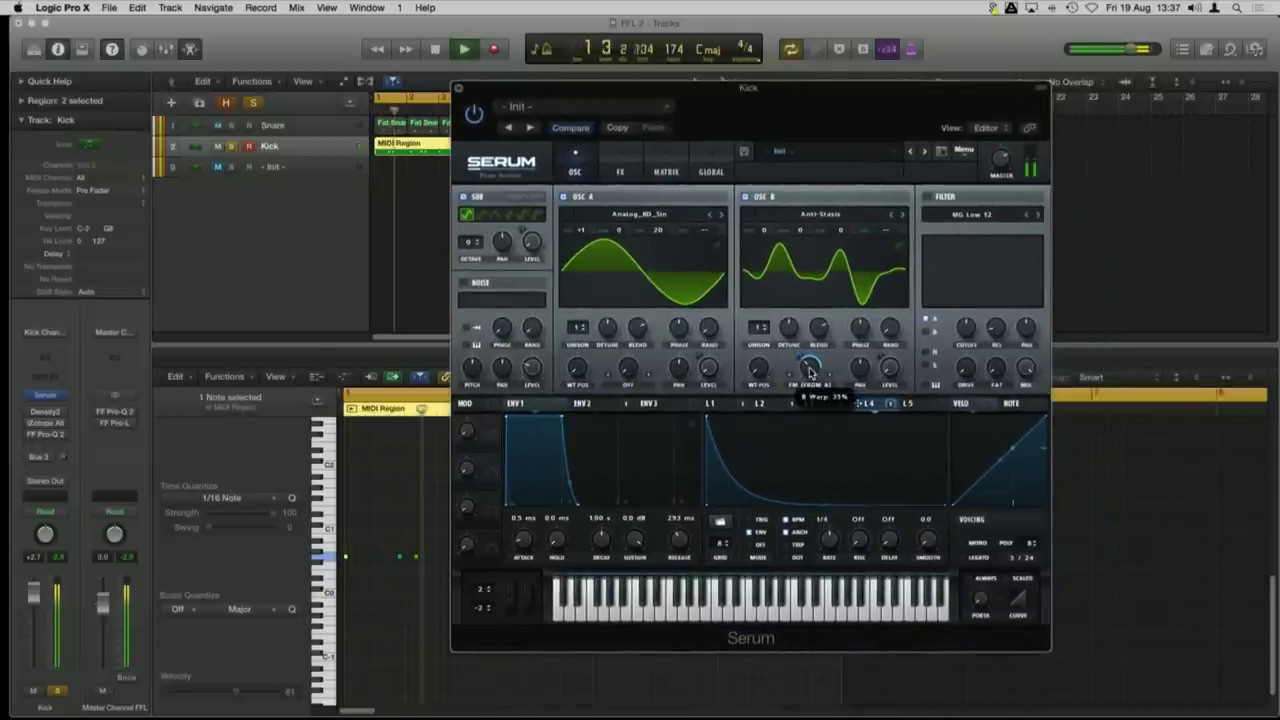
Step: Readjust oscillator B's FM (from A) warp amount and set LFO 3's modulation of oscillator B's level to about 63 during playback
{"action": "left_click_drag", "start_coordinate": [758, 369], "coordinate": [799, 418]}
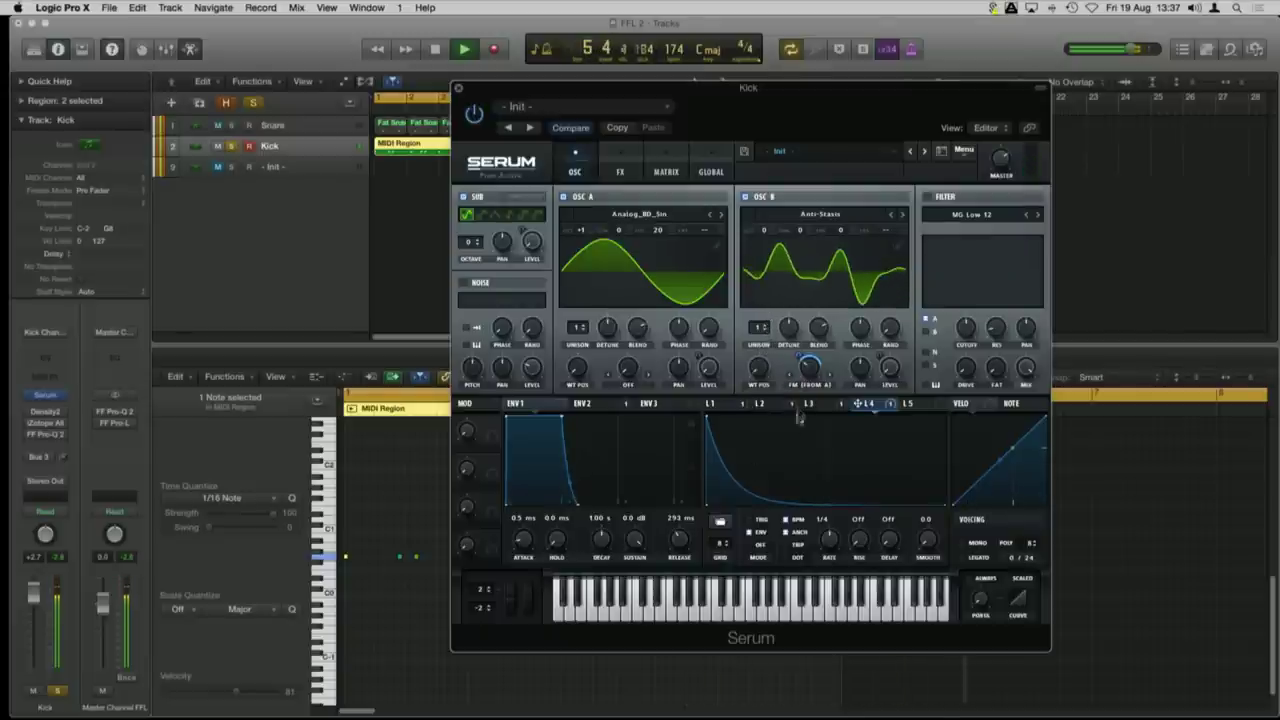
{"action": "mouse_move", "coordinate": [811, 366]}
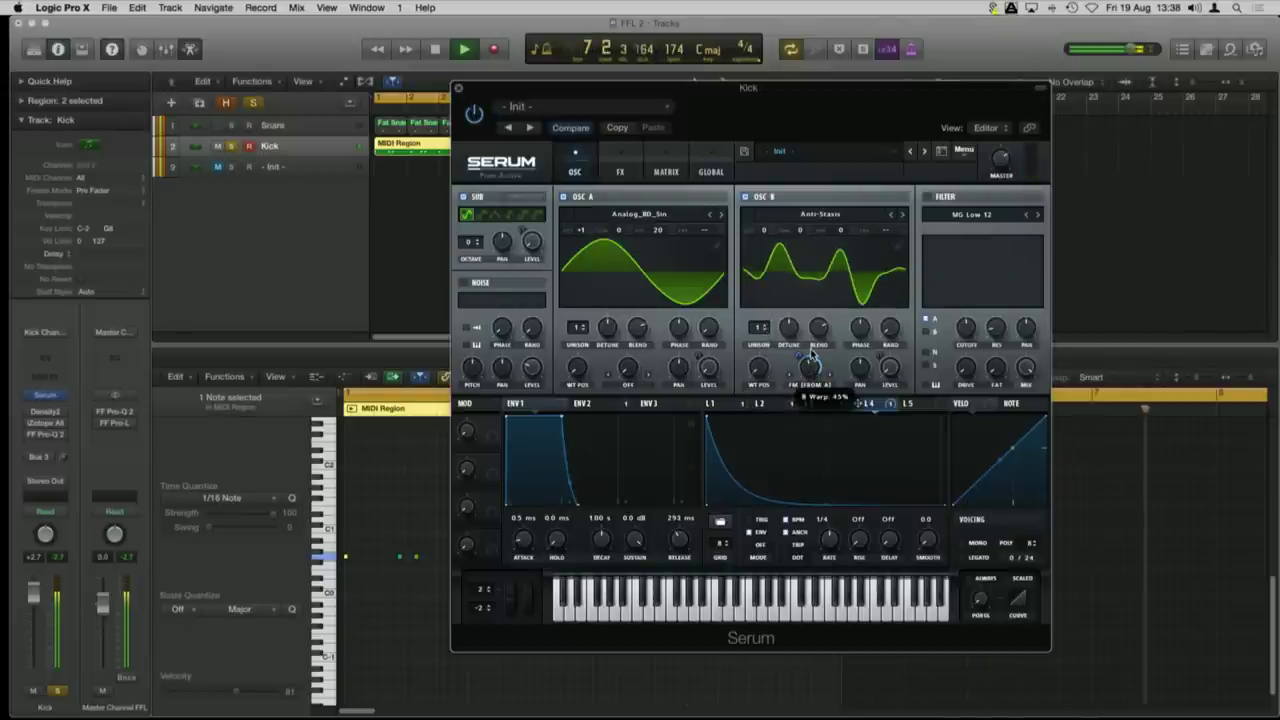
{"action": "left_click_drag", "start_coordinate": [808, 403], "coordinate": [884, 395]}
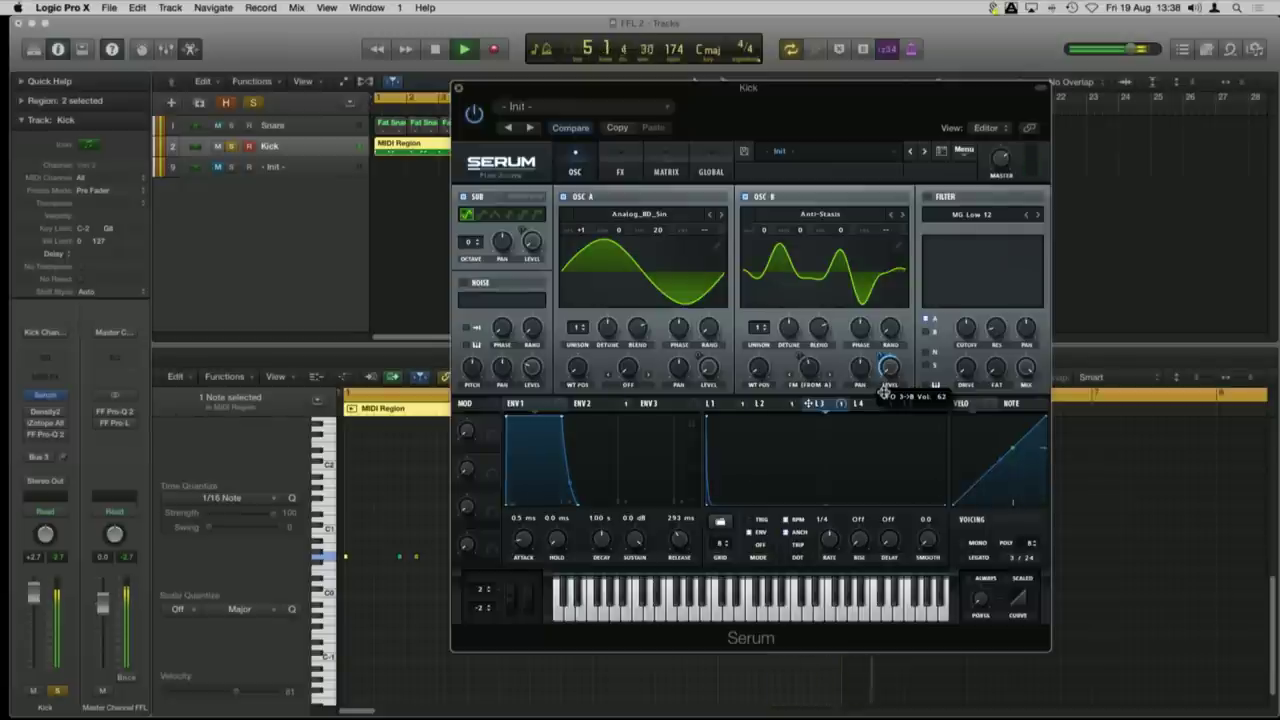
{"action": "key", "text": "space"}
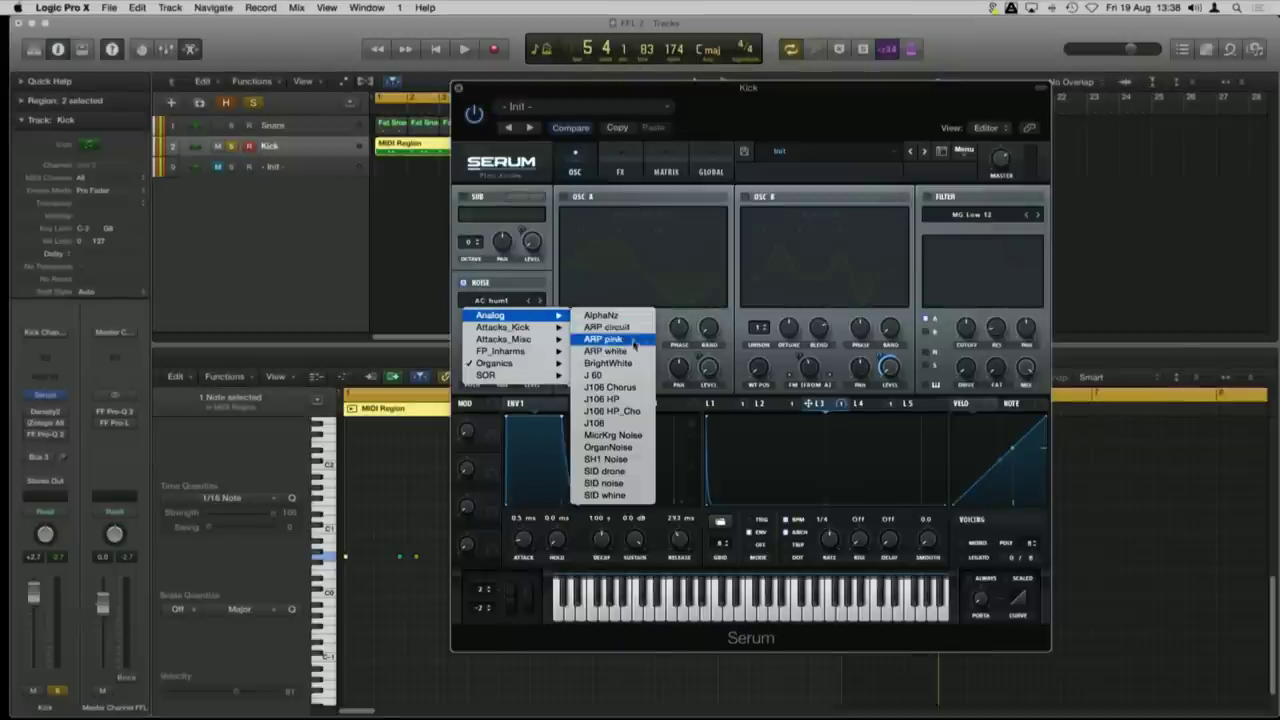
Step: Load the ARP white noise in the noise oscillator and modulate its level with a curved falling LFO 5 in envelope mode
{"action": "left_click", "coordinate": [629, 351]}
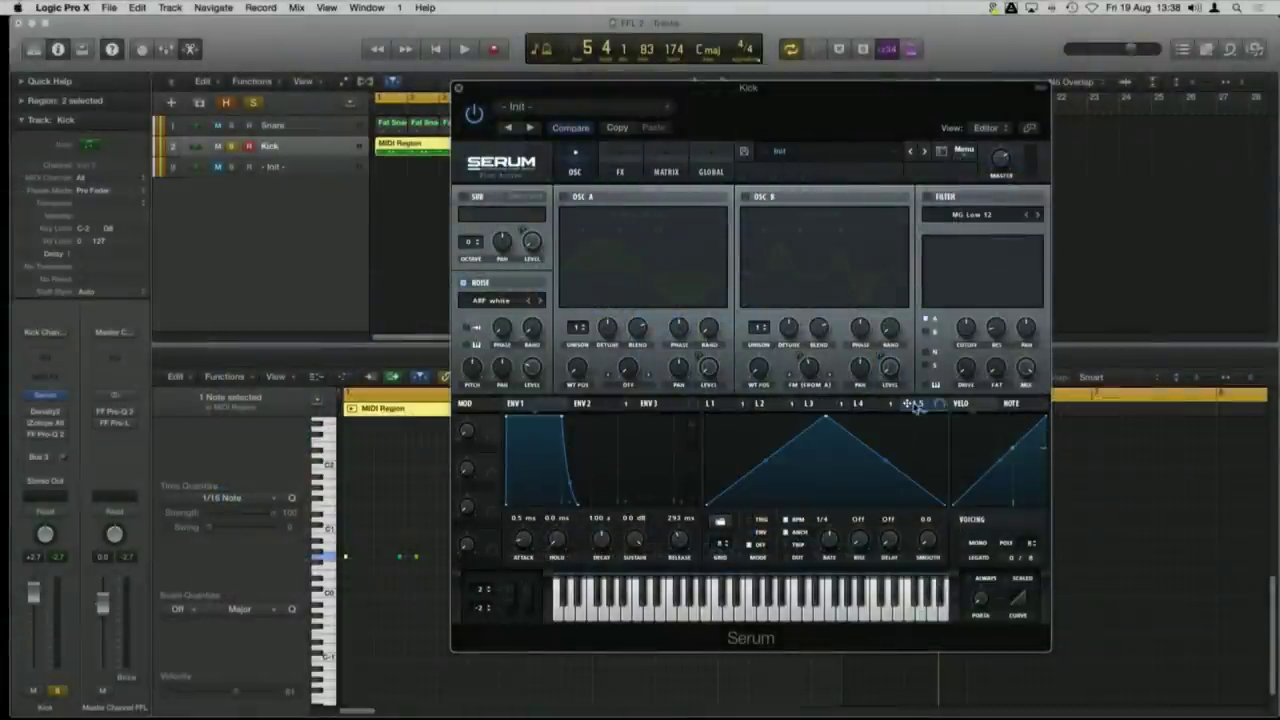
{"action": "left_click_drag", "start_coordinate": [915, 405], "coordinate": [531, 368]}
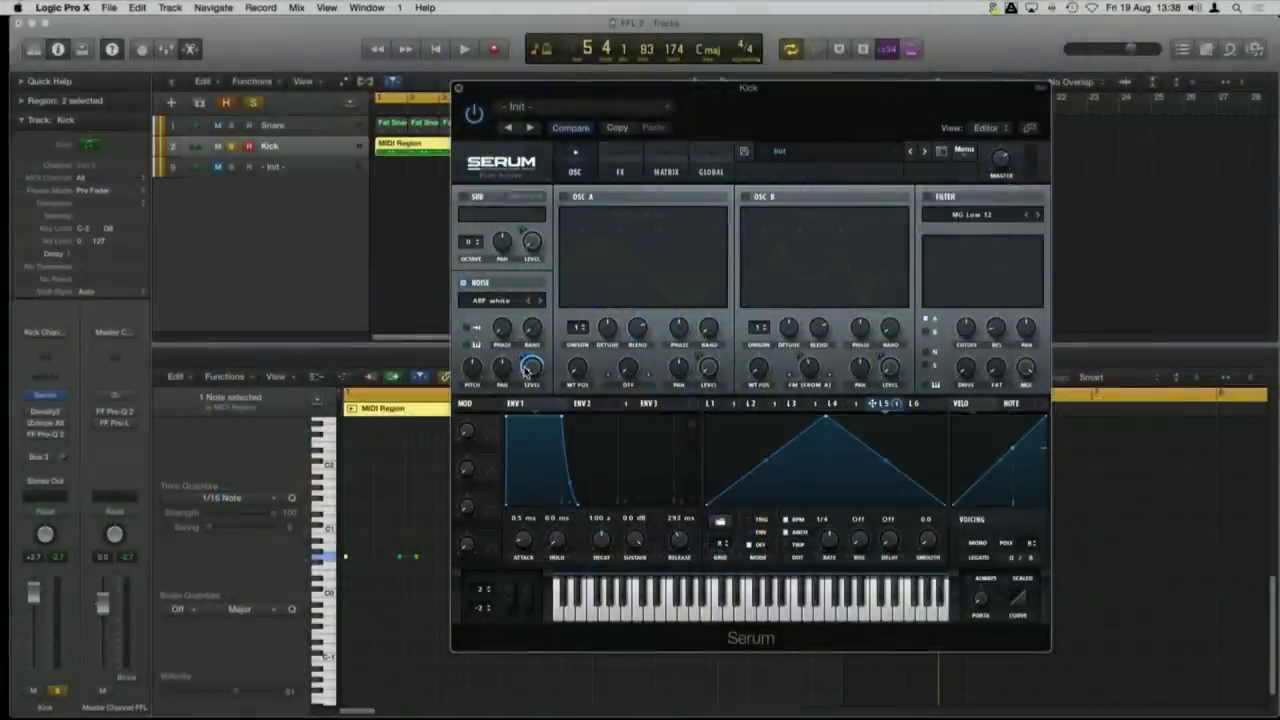
{"action": "left_click_drag", "start_coordinate": [818, 416], "coordinate": [691, 418]}
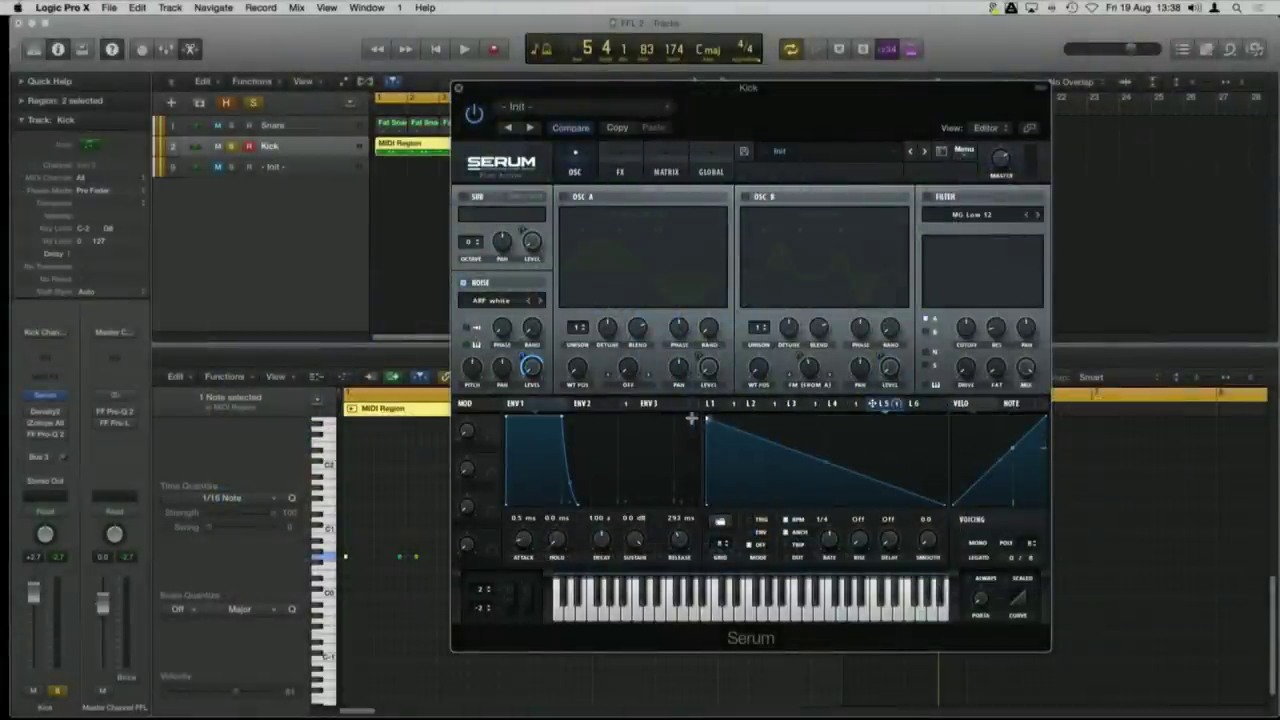
{"action": "left_click_drag", "start_coordinate": [825, 467], "coordinate": [787, 505]}
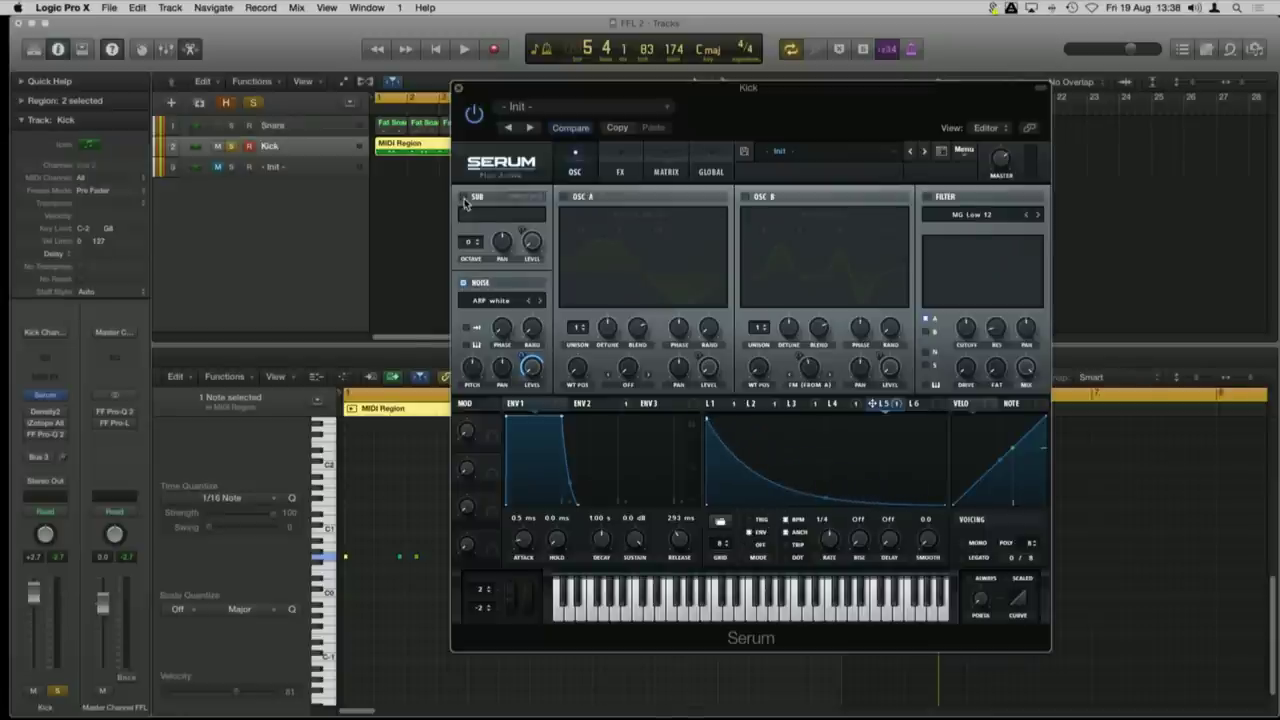
Step: Re-enable the sub and oscillators A and B, and lower LFO 5's noise level modulation to about 33 while playing the loop
{"action": "left_click", "coordinate": [563, 196]}
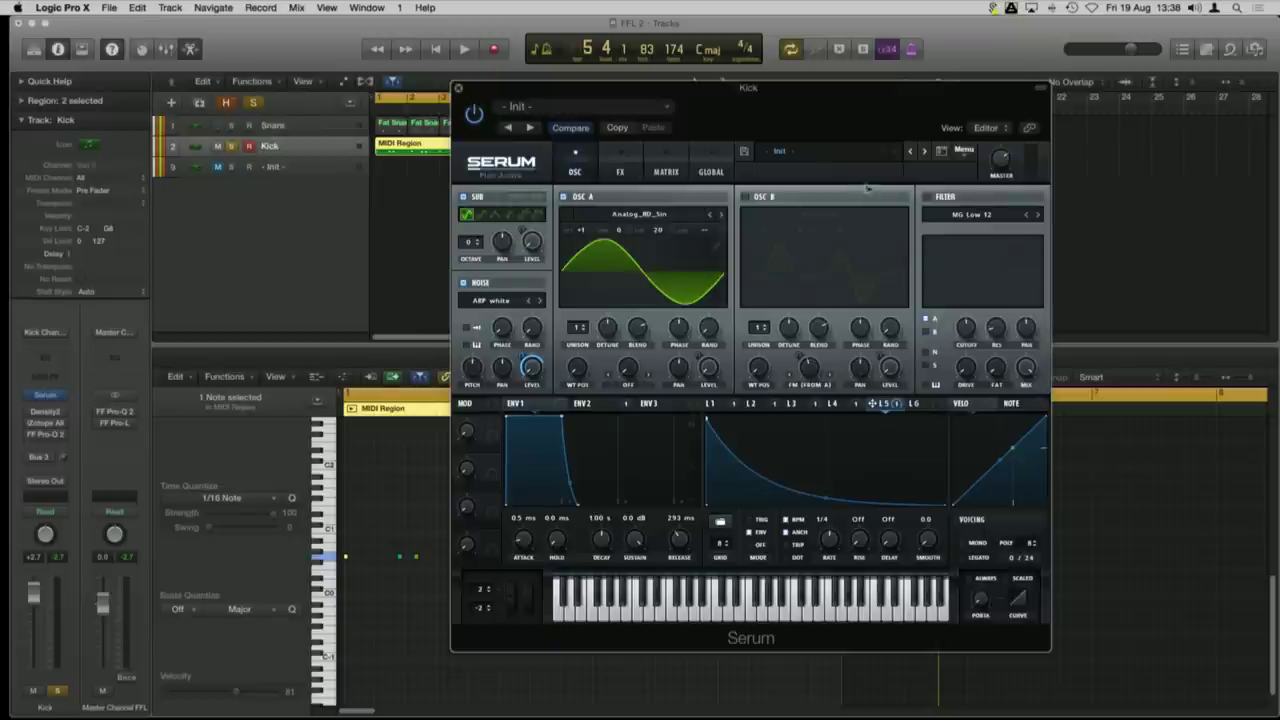
{"action": "left_click", "coordinate": [746, 196]}
{"action": "key", "text": "space"}
{"action": "left_click_drag", "start_coordinate": [529, 367], "coordinate": [523, 392]}
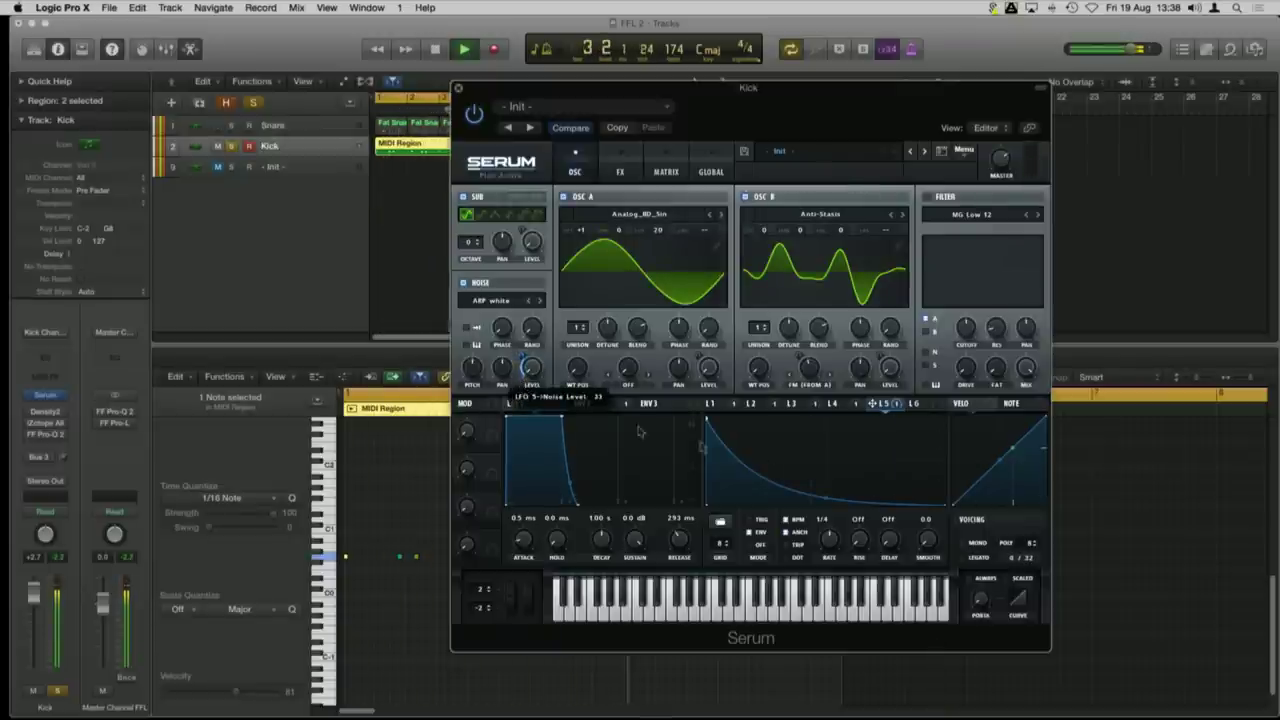
Step: Reshape LFO 5 with a lower starting point and softer decay, comparing the kick with the noise oscillator off and on
{"action": "left_click_drag", "start_coordinate": [826, 500], "coordinate": [826, 485]}
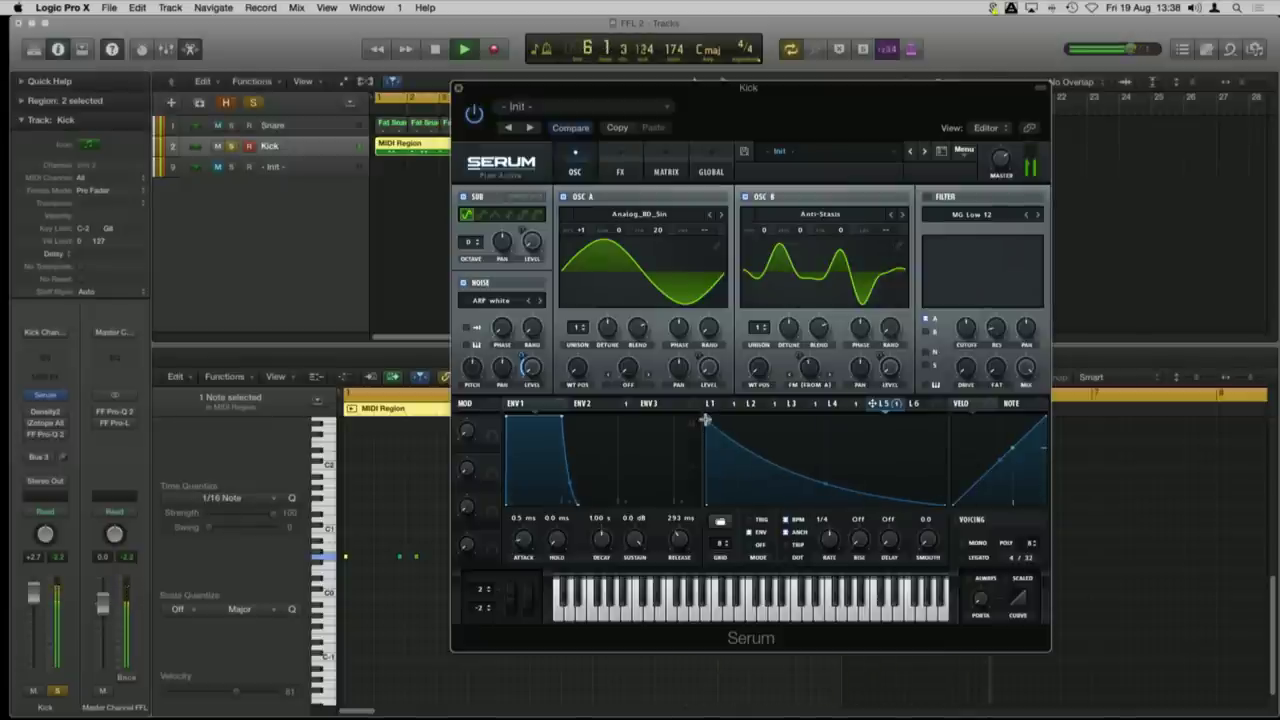
{"action": "left_click_drag", "start_coordinate": [706, 422], "coordinate": [706, 443]}
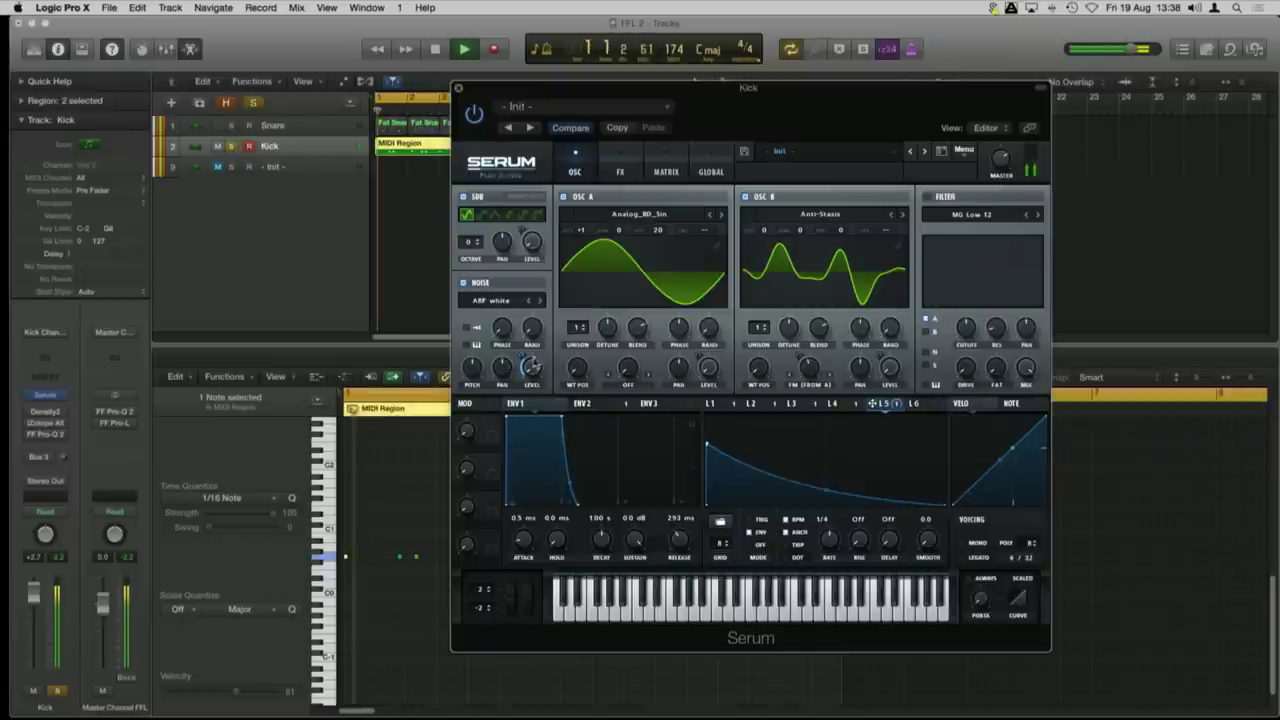
{"action": "double_click", "coordinate": [829, 493]}
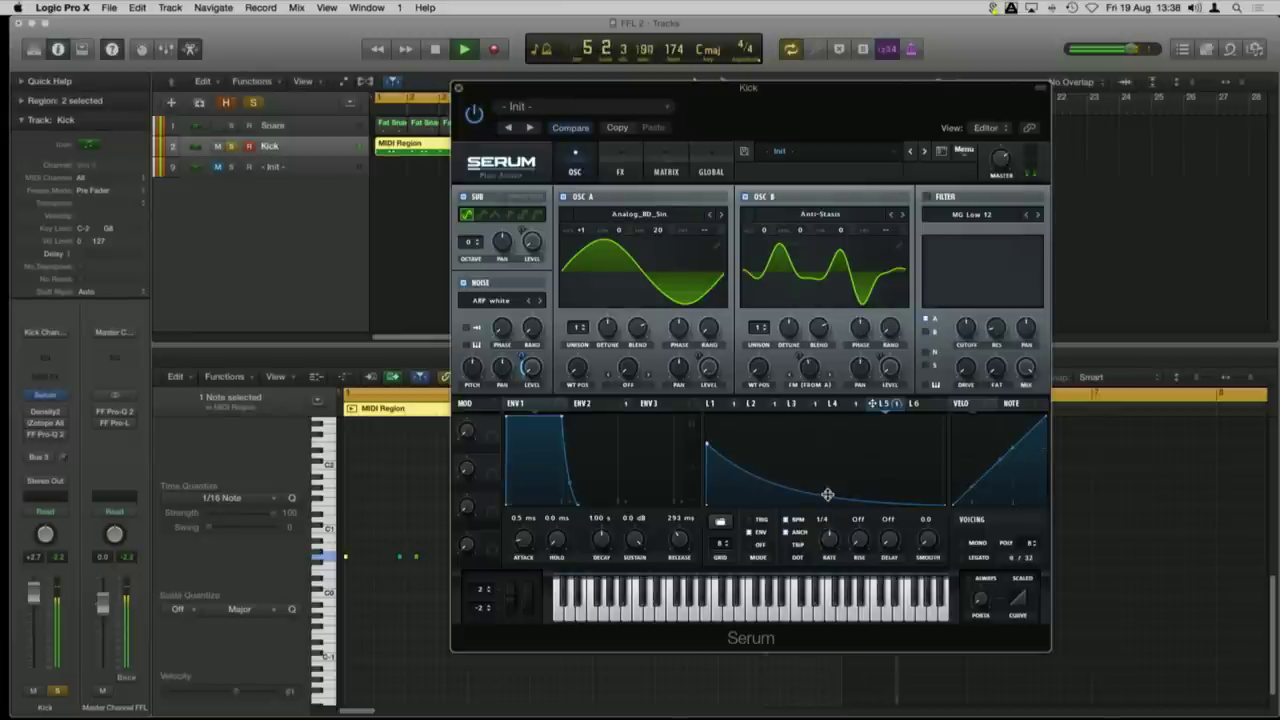
{"action": "left_click", "coordinate": [464, 285]}
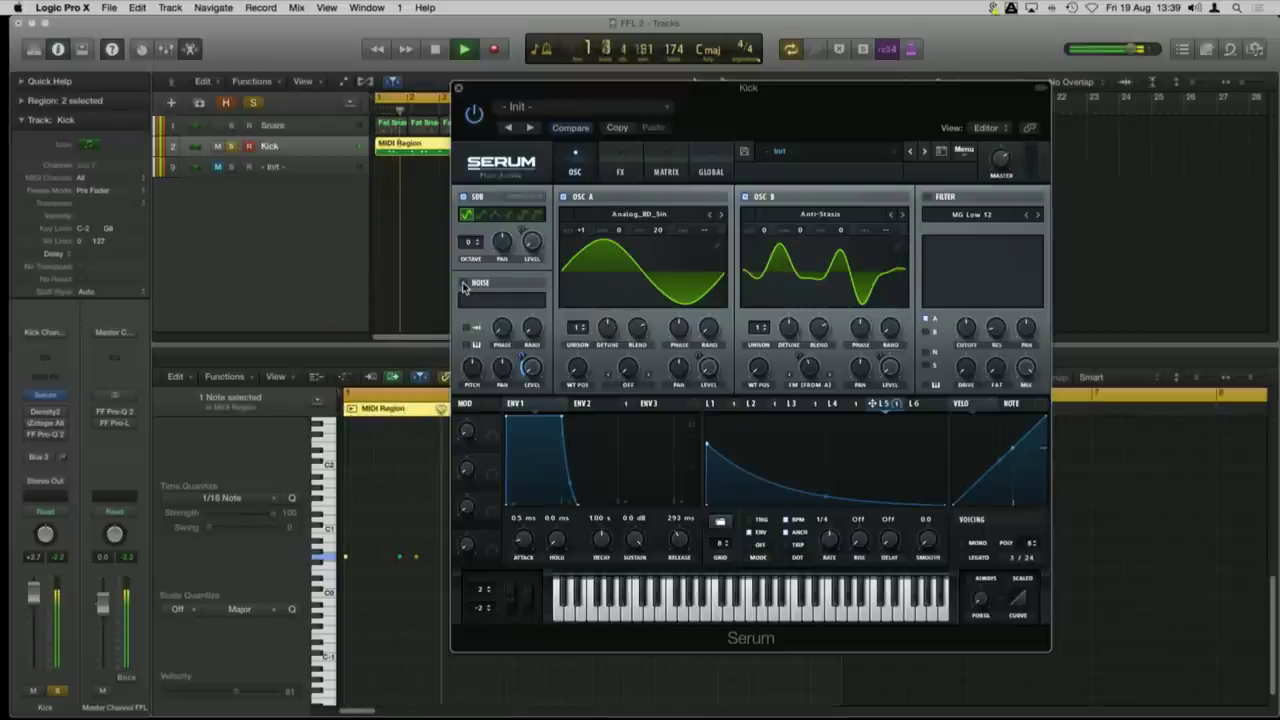
{"action": "left_click", "coordinate": [464, 286]}
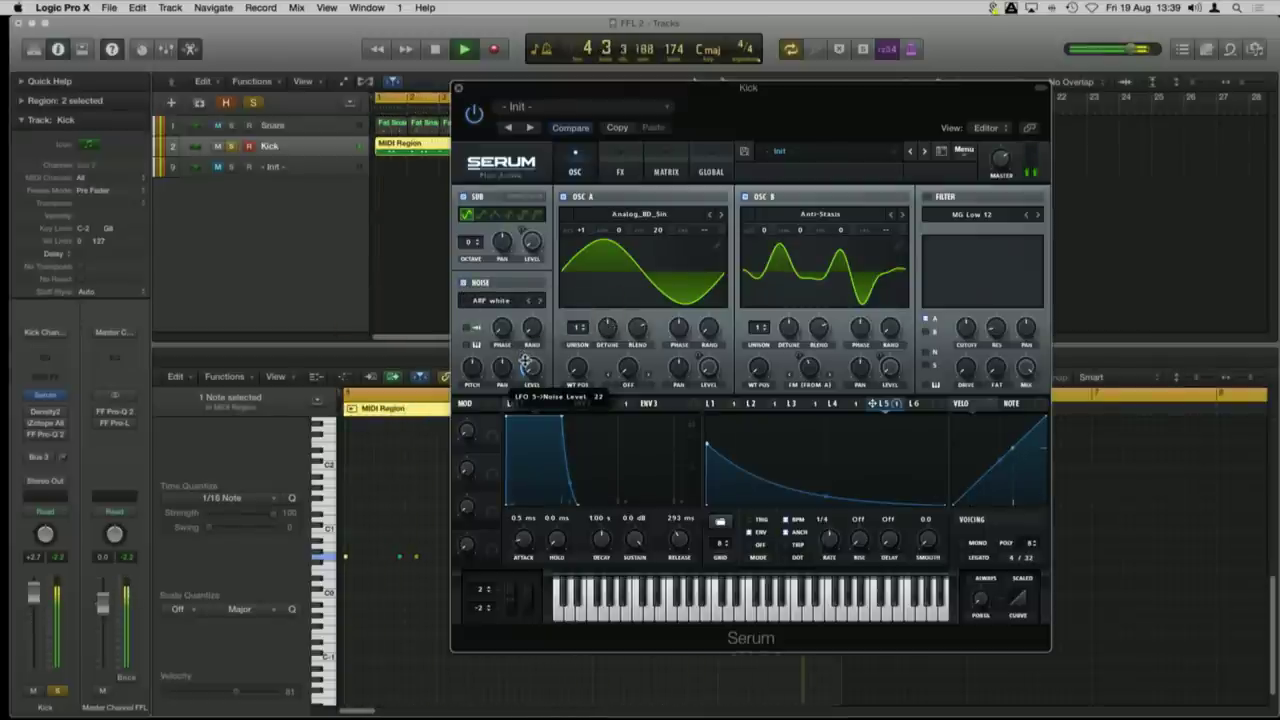
Step: Try the XF_KikAtk_01 noise with LFO 5's noise level modulation raised to about 60 and a steeper decay while playing the loop
{"action": "key", "text": "space"}
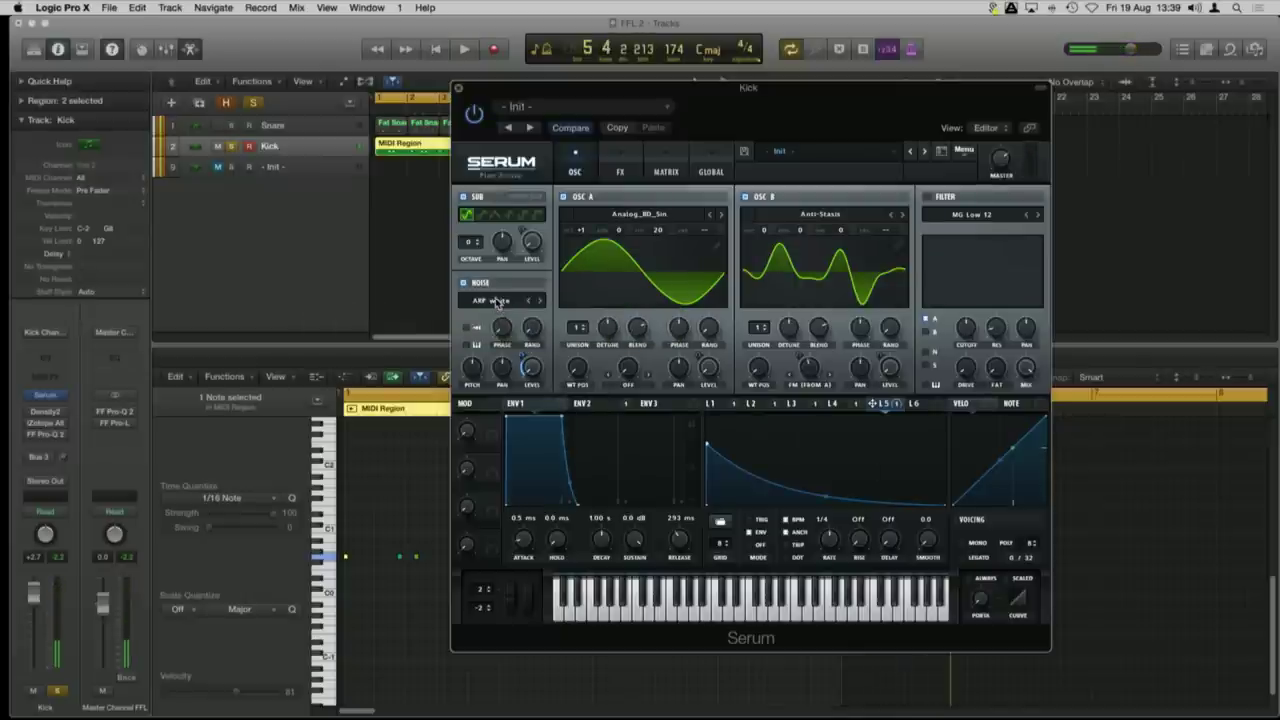
{"action": "left_click", "coordinate": [497, 301]}
{"action": "mouse_move", "coordinate": [513, 327]}
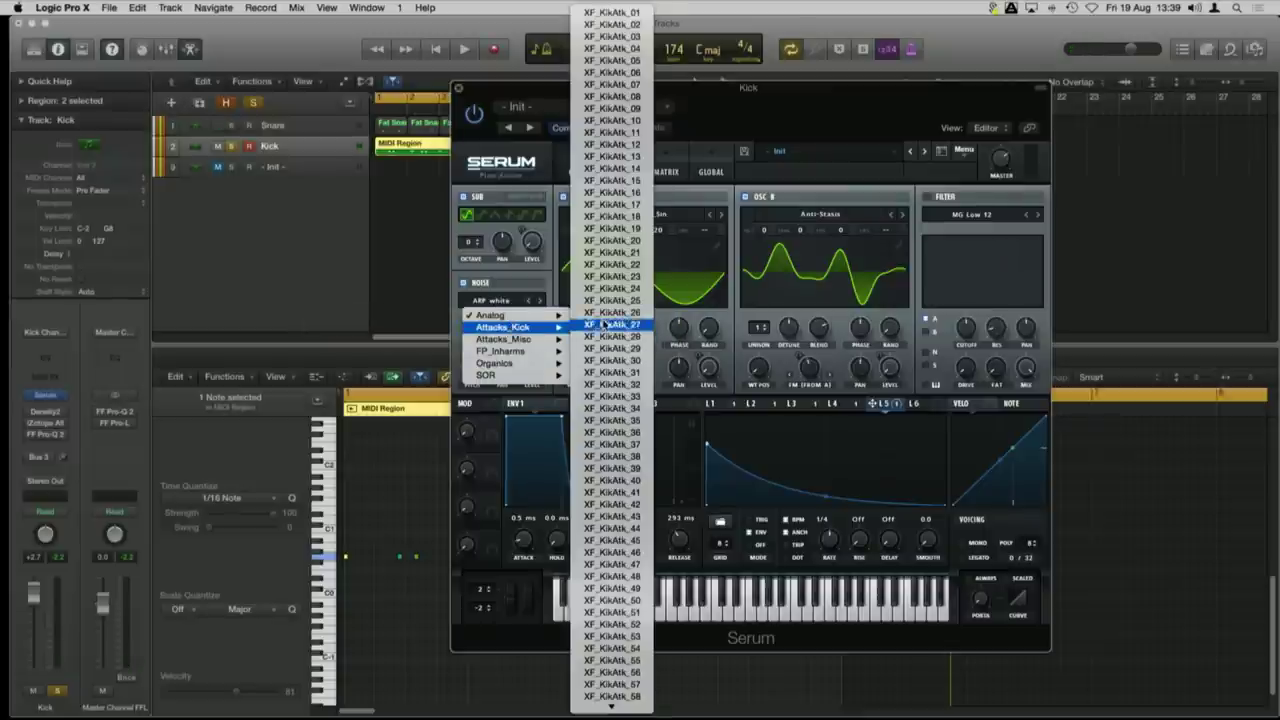
{"action": "left_click", "coordinate": [603, 20]}
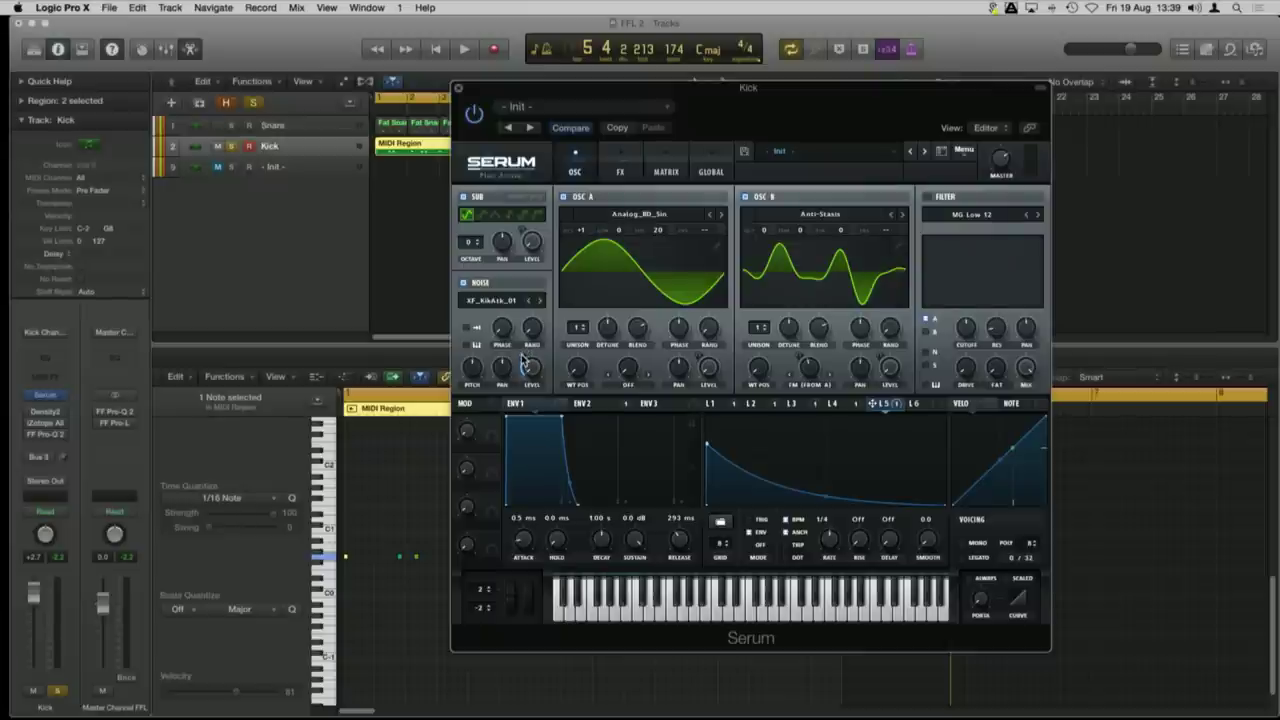
{"action": "left_click_drag", "start_coordinate": [522, 361], "coordinate": [524, 347]}
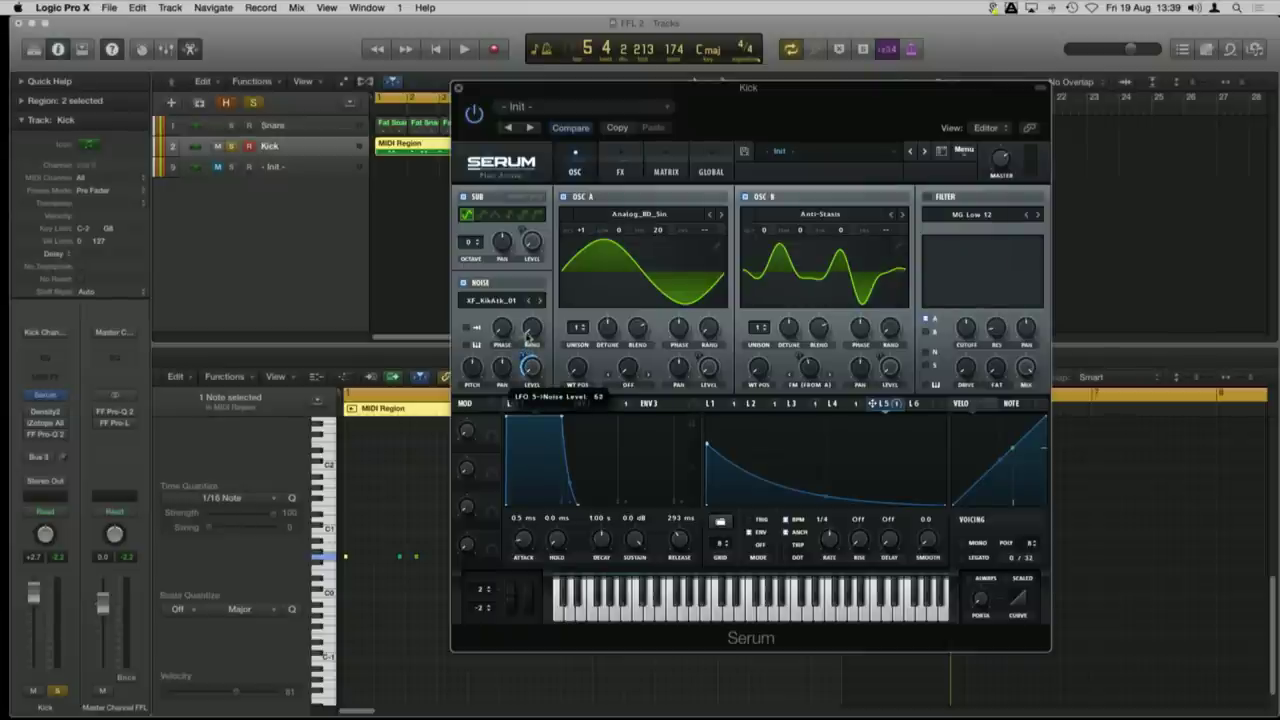
{"action": "key", "text": "space"}
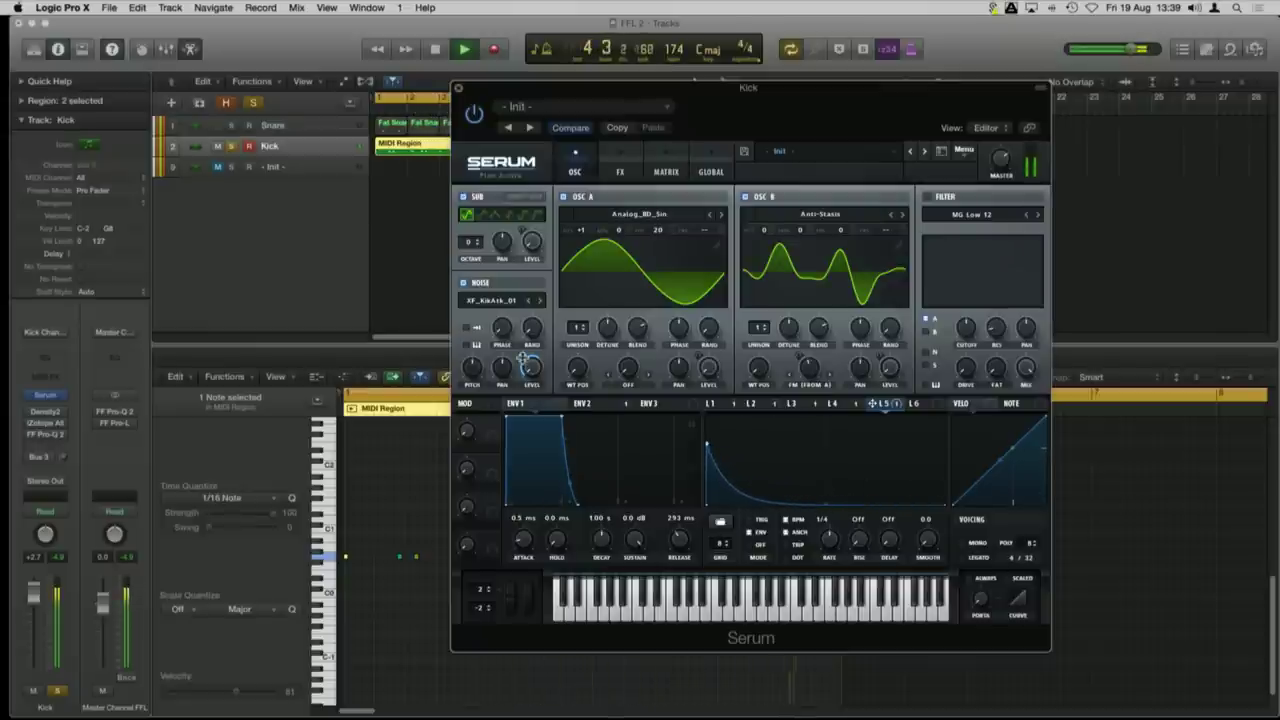
{"action": "left_click_drag", "start_coordinate": [523, 360], "coordinate": [530, 366]}
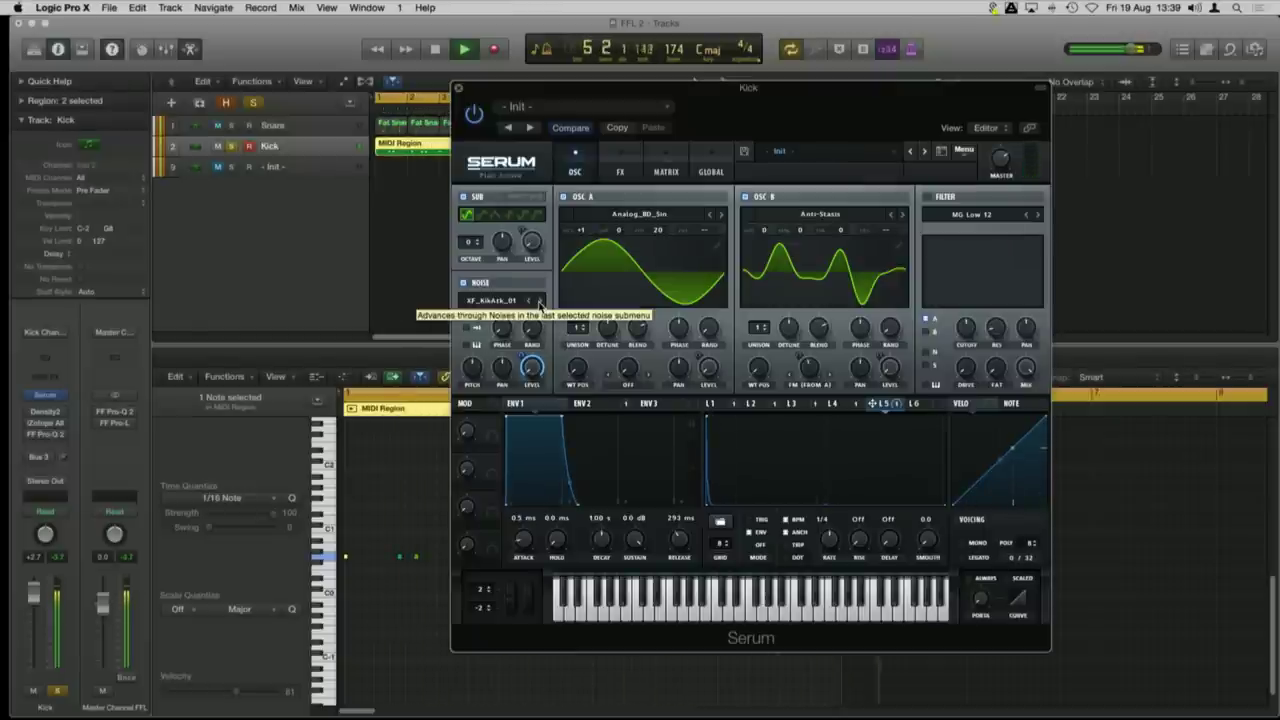
Step: Audition the kick attack noises XF_KikAtk_02 through XF_KikAtk_05 in the playing loop
{"action": "left_click", "coordinate": [539, 303]}
{"action": "left_click", "coordinate": [539, 303]}
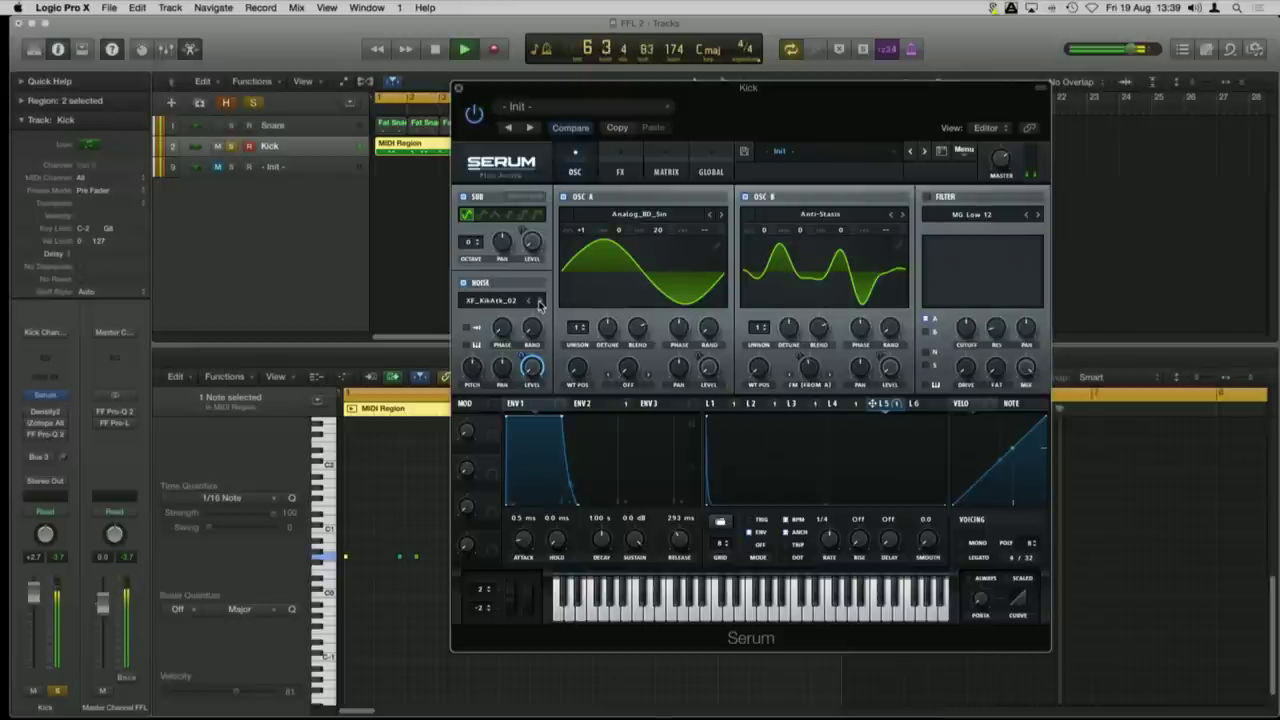
{"action": "left_click", "coordinate": [539, 303]}
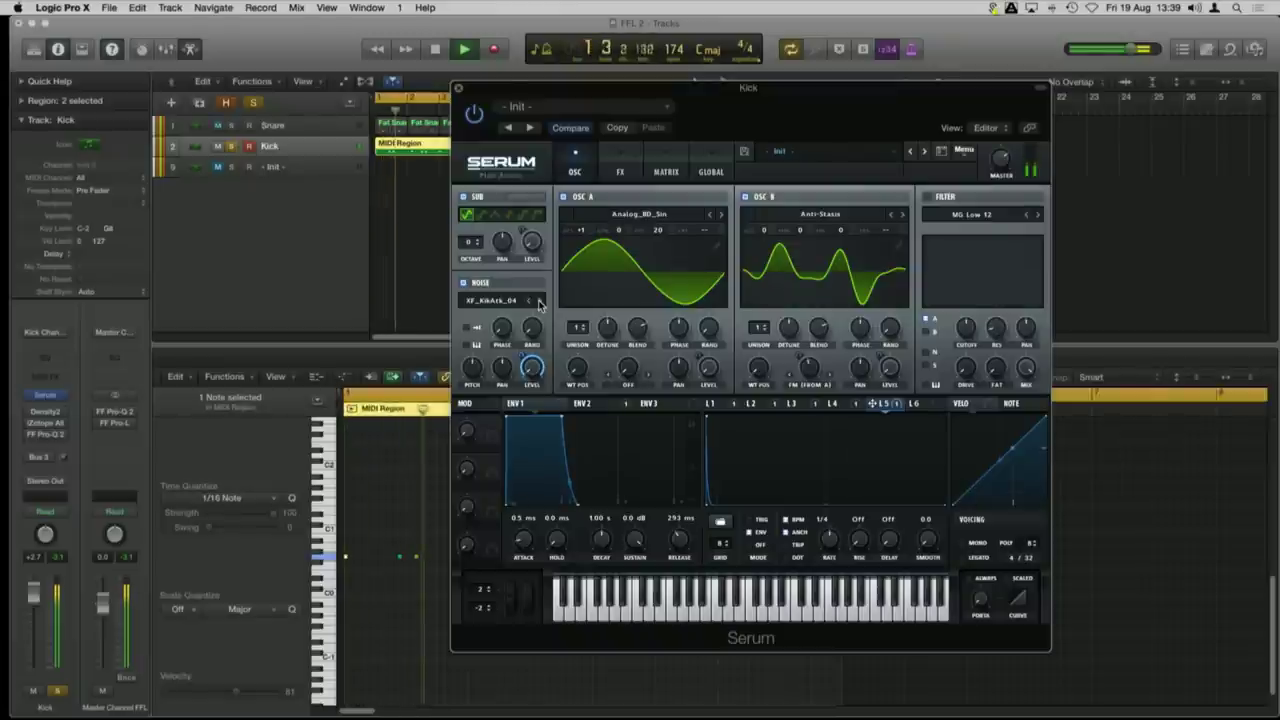
{"action": "left_click", "coordinate": [539, 303]}
{"action": "key", "text": "space"}
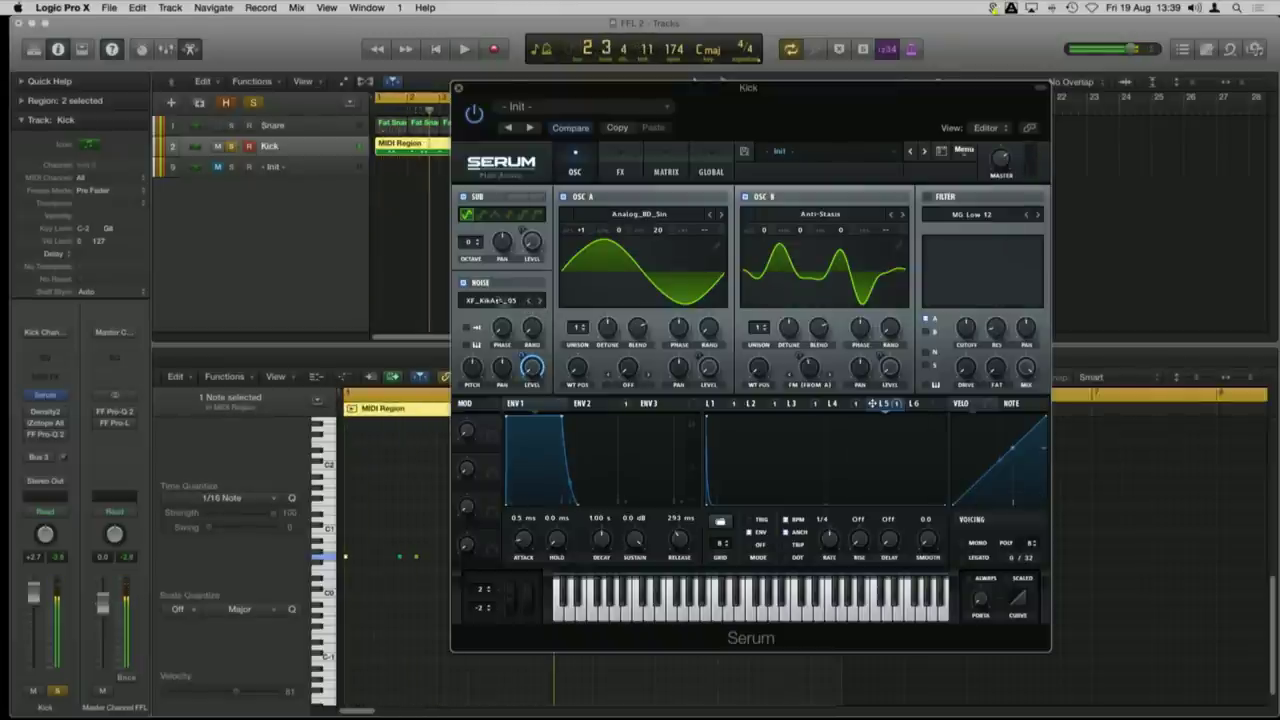
Step: Switch the noise back to ARP white, give LFO 5 a lower-starting curved decay and reduce its noise level modulation during playback
{"action": "left_click", "coordinate": [495, 300]}
{"action": "mouse_move", "coordinate": [516, 316]}
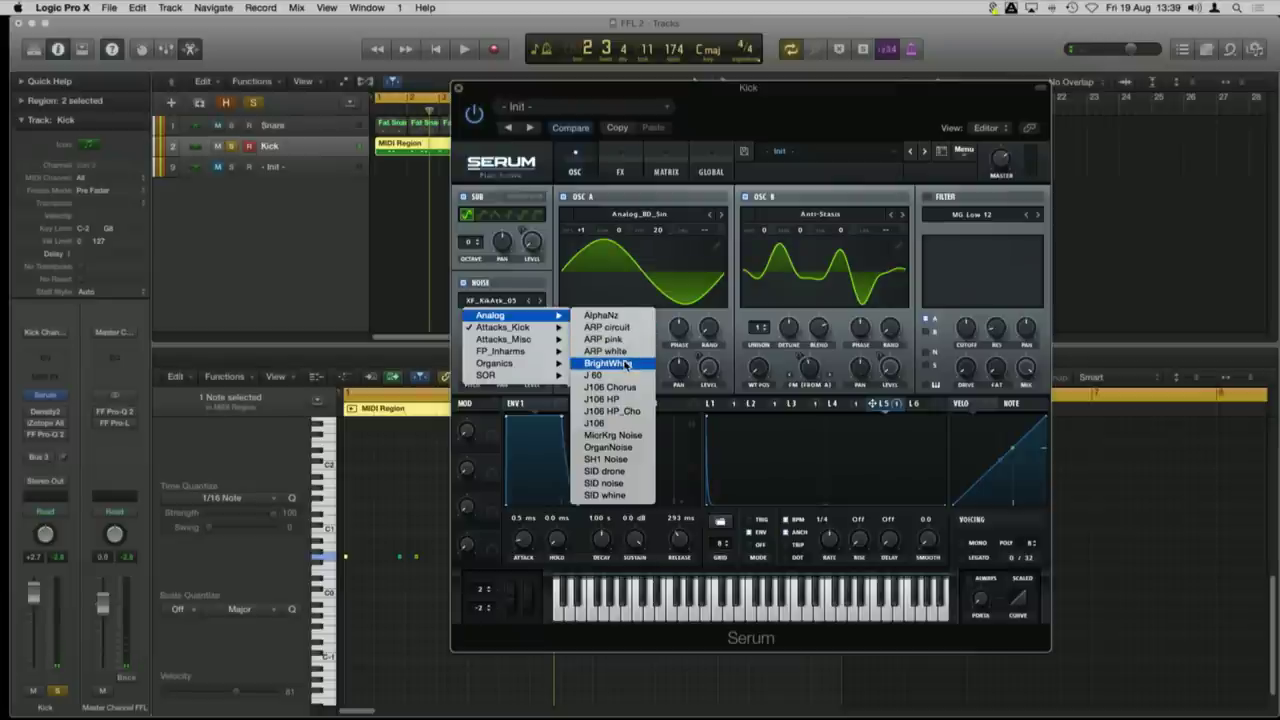
{"action": "left_click", "coordinate": [516, 343]}
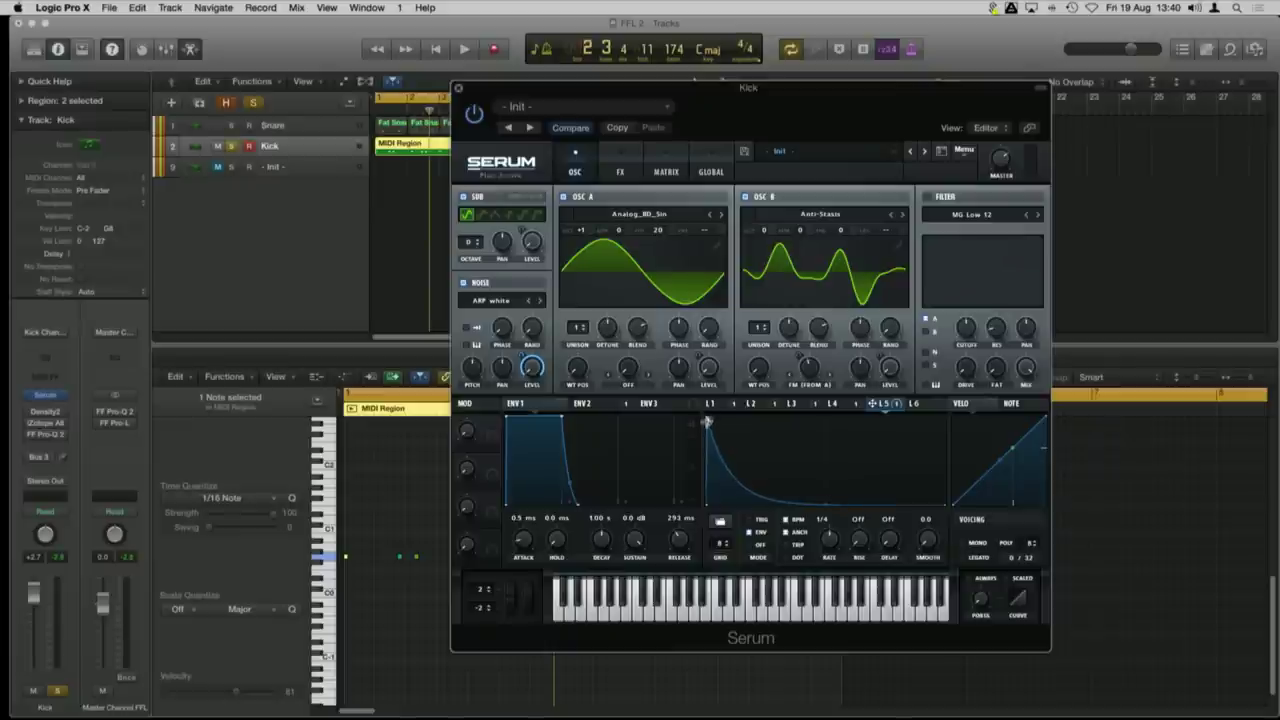
{"action": "key", "text": "space"}
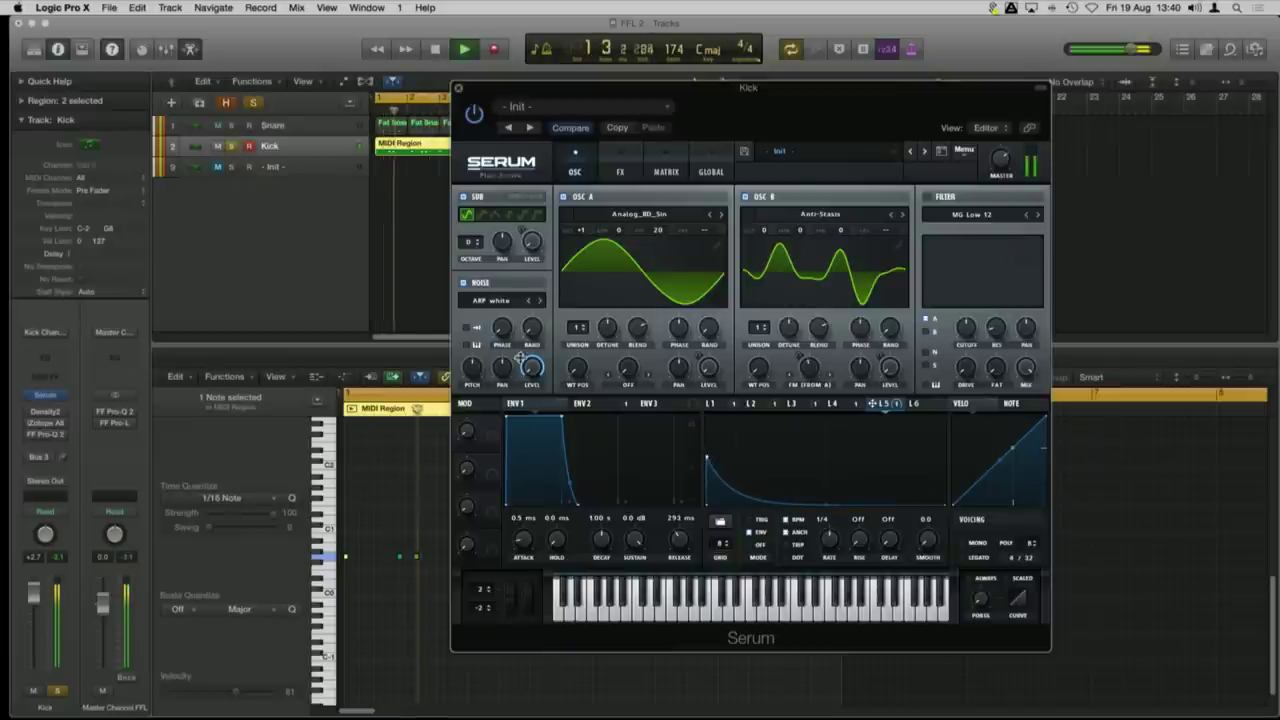
{"action": "left_click_drag", "start_coordinate": [524, 409], "coordinate": [526, 404]}
{"action": "key", "text": "space"}
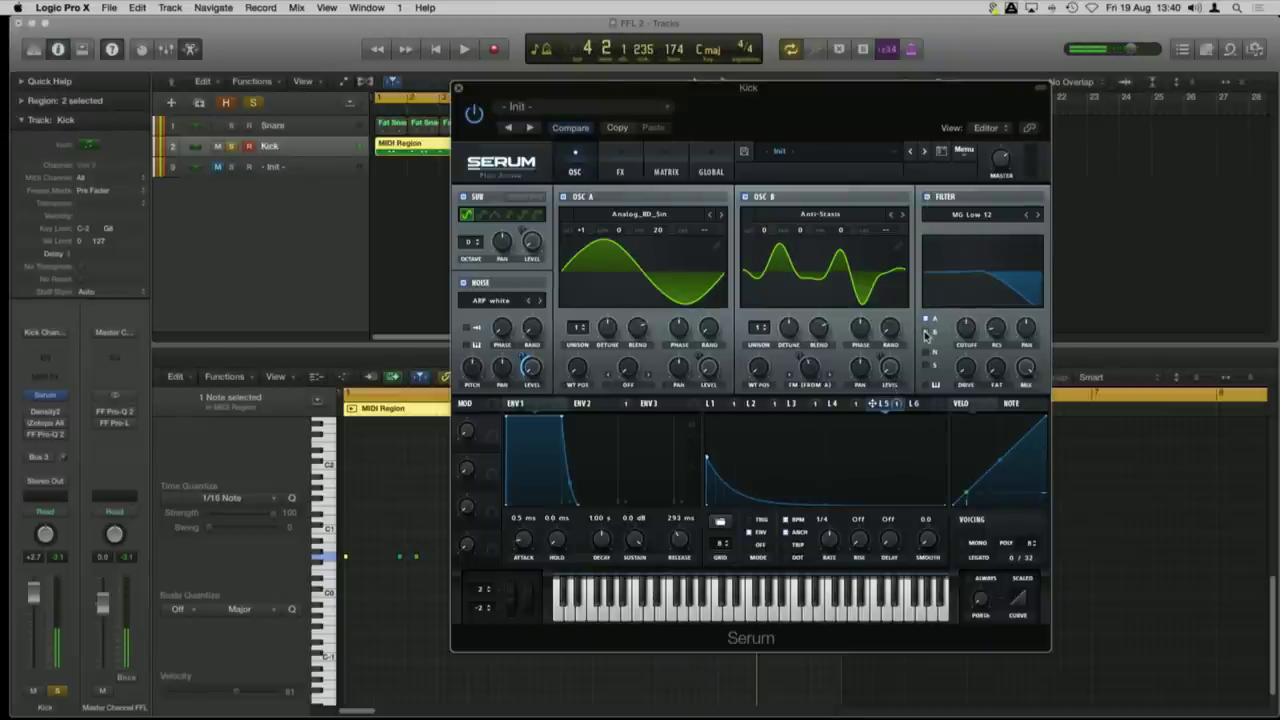
Step: Enable the filter for both oscillators, noise and sub, and set its type to High 12
{"action": "left_click", "coordinate": [995, 214]}
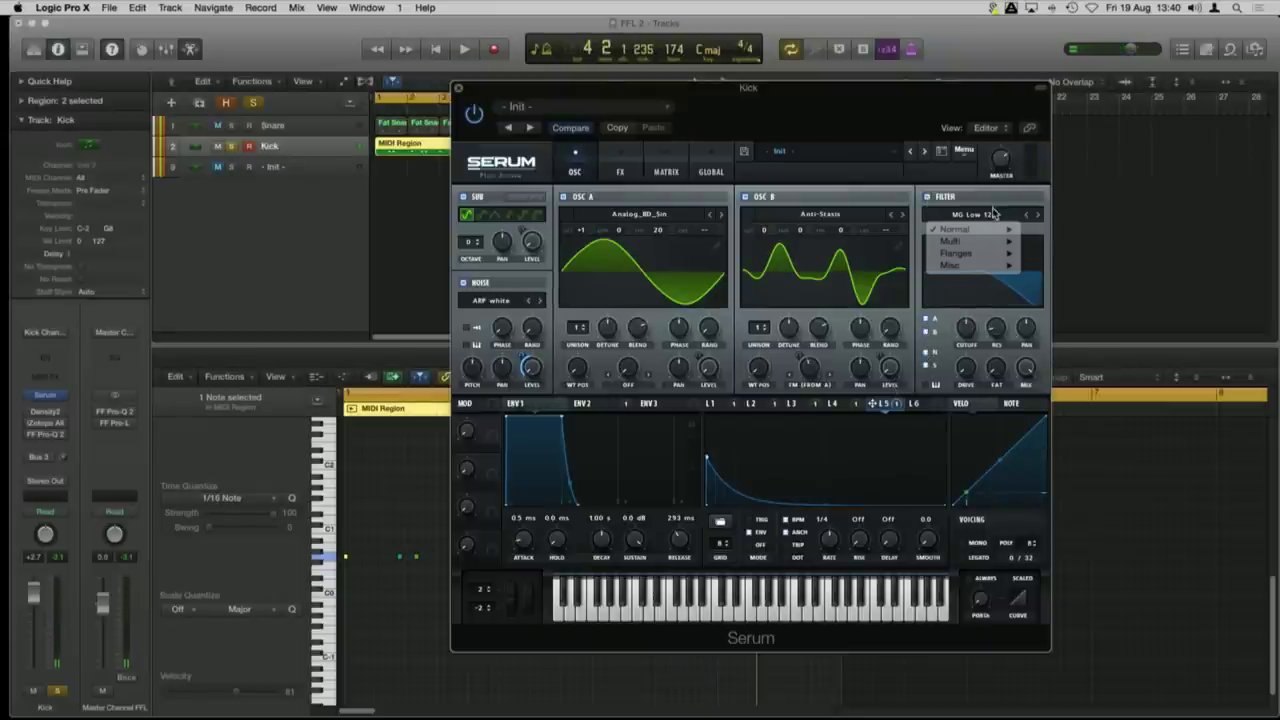
{"action": "mouse_move", "coordinate": [990, 232]}
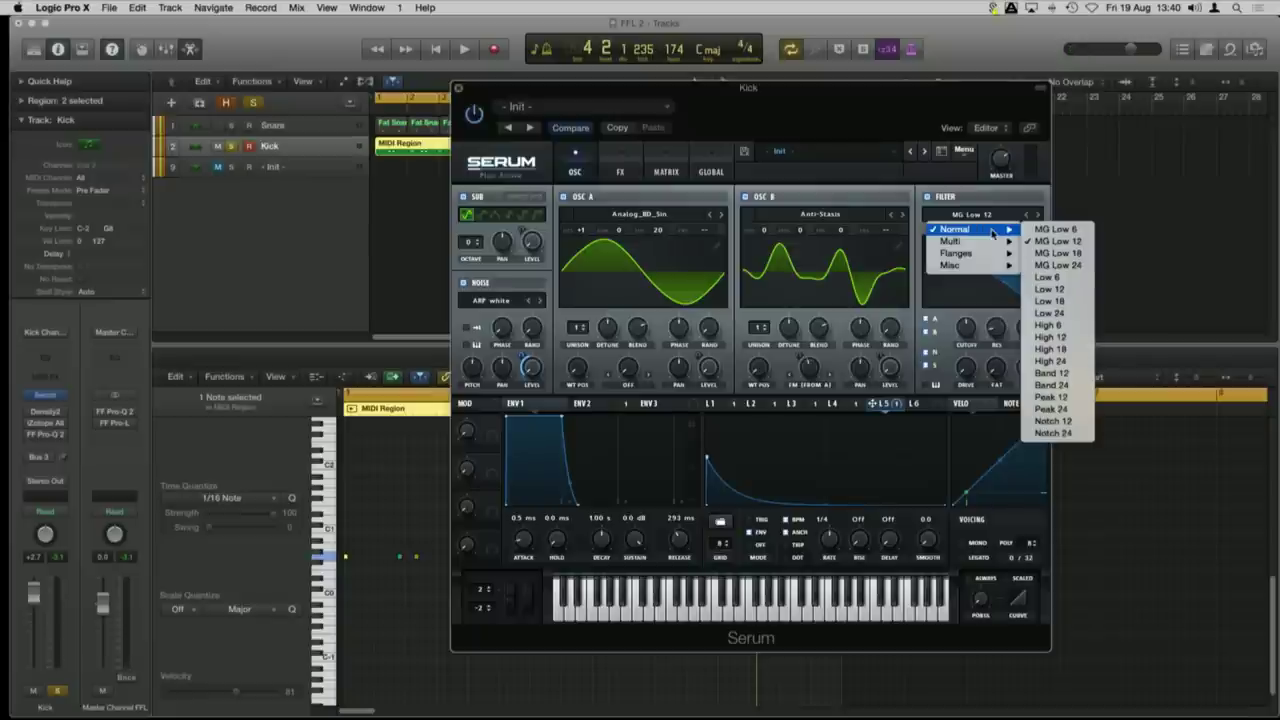
{"action": "left_click", "coordinate": [1050, 337]}
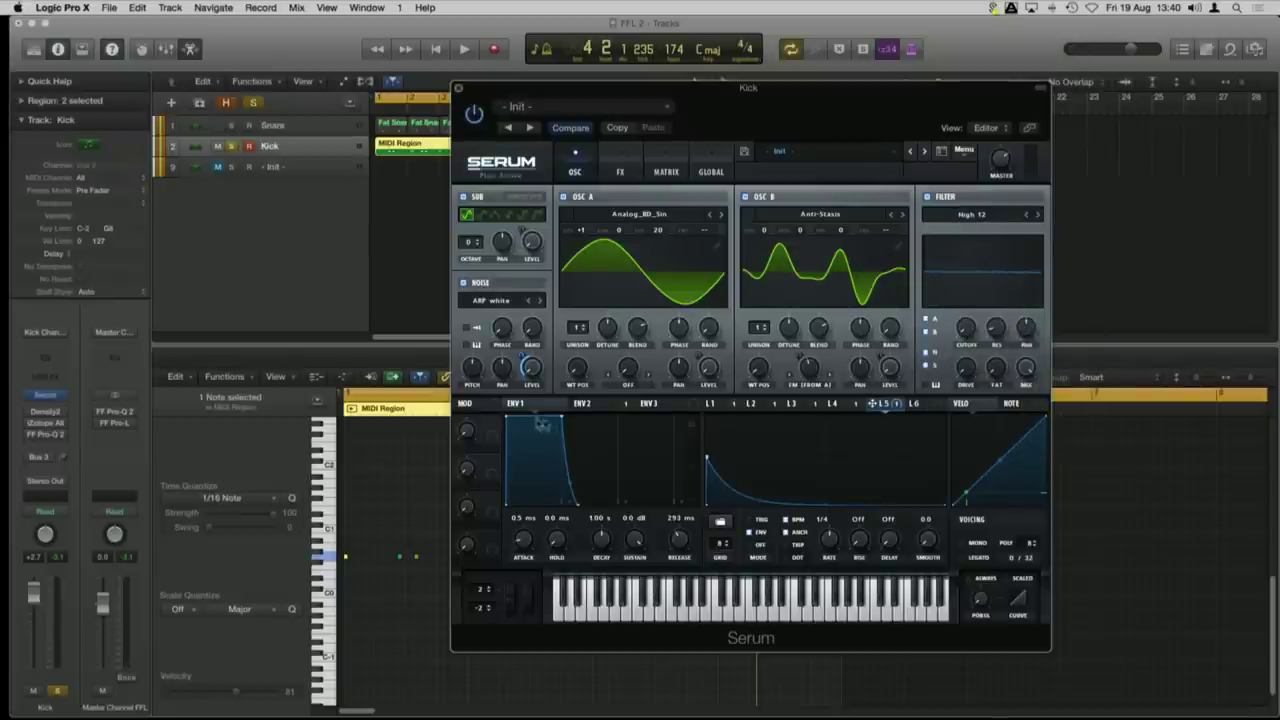
Step: Assign Envelope 3 to the filter cutoff, set its sustain to 0% and decay to about 5.3 ms, and play the loop
{"action": "left_click", "coordinate": [650, 404]}
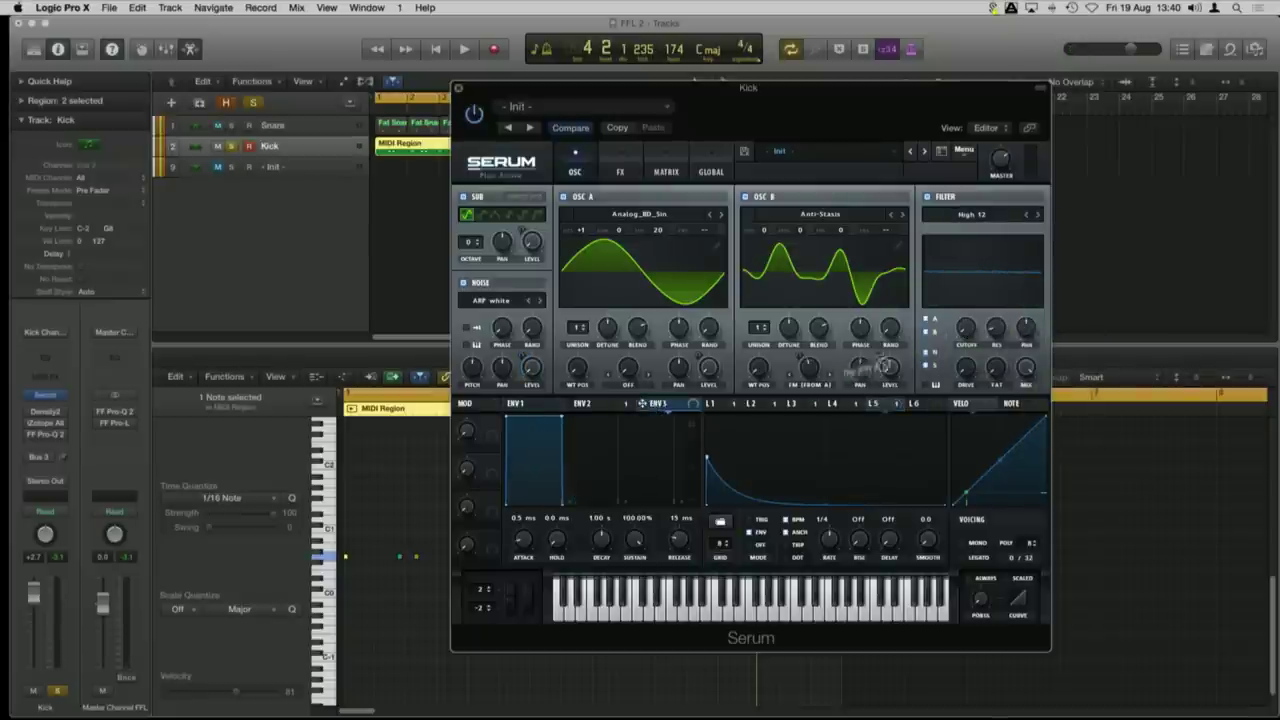
{"action": "left_click_drag", "start_coordinate": [963, 341], "coordinate": [965, 331]}
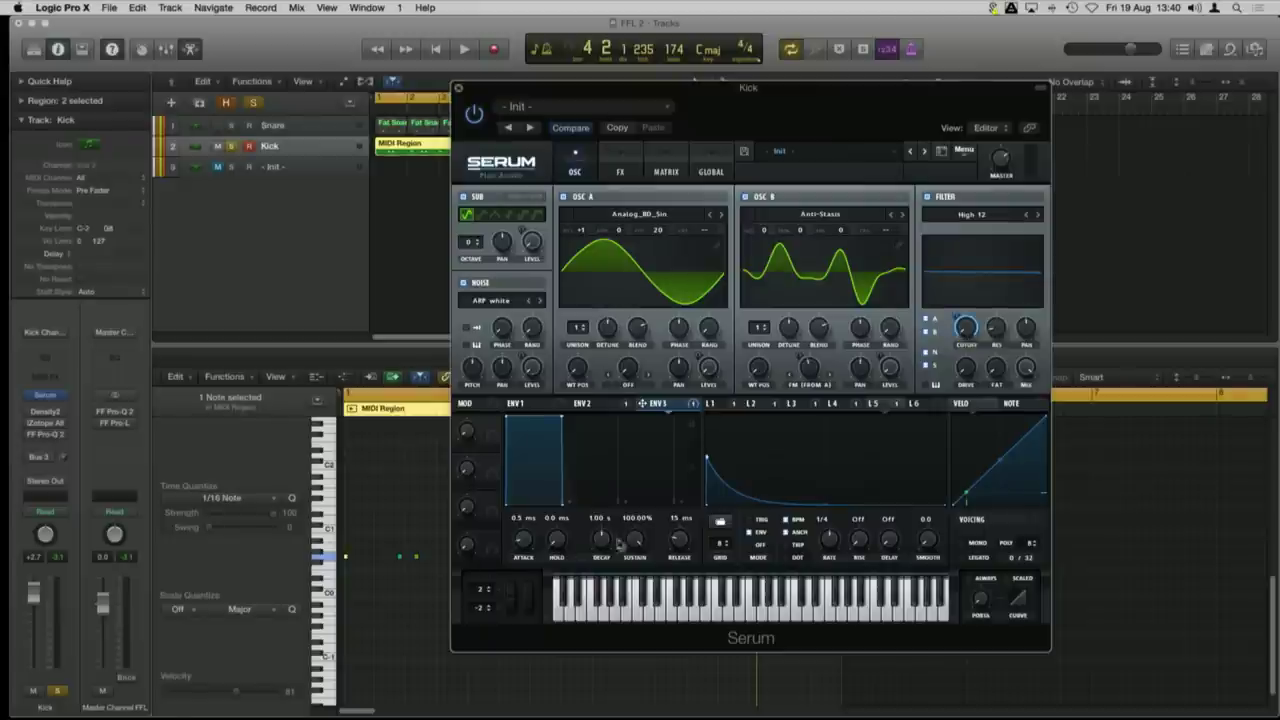
{"action": "left_click_drag", "start_coordinate": [635, 541], "coordinate": [637, 716]}
{"action": "left_click_drag", "start_coordinate": [603, 542], "coordinate": [595, 571]}
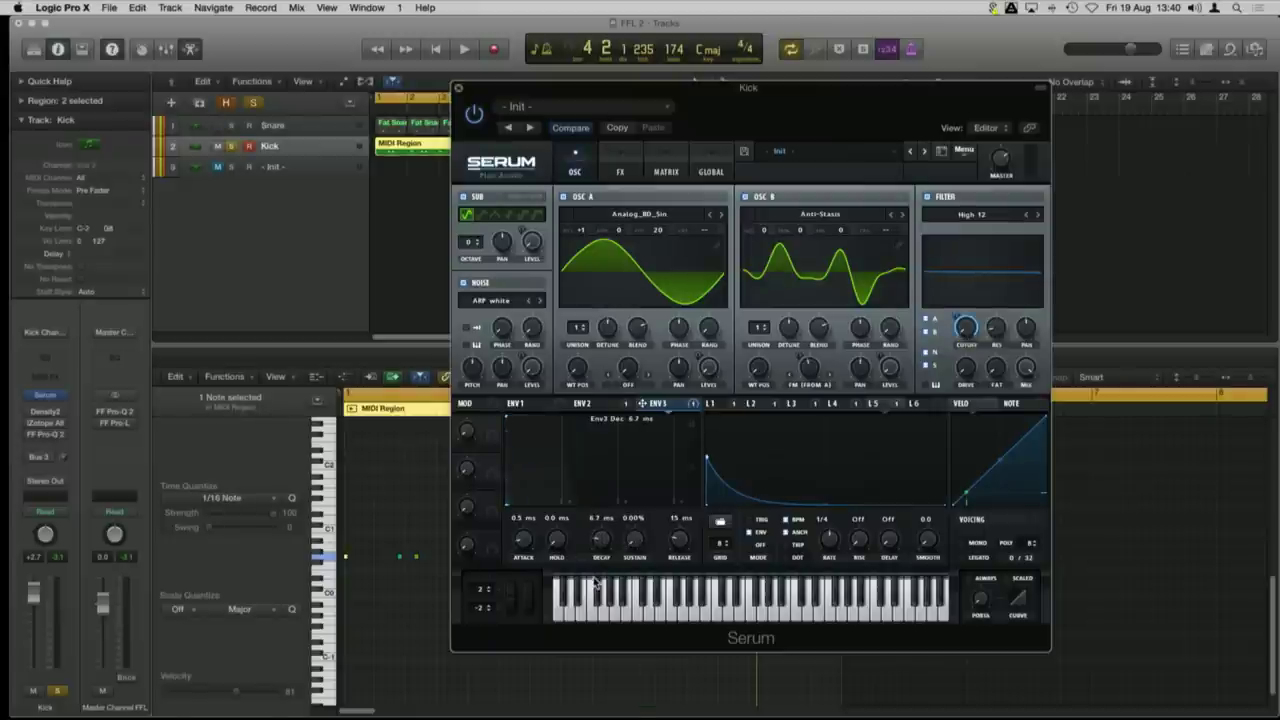
{"action": "key", "text": "space"}
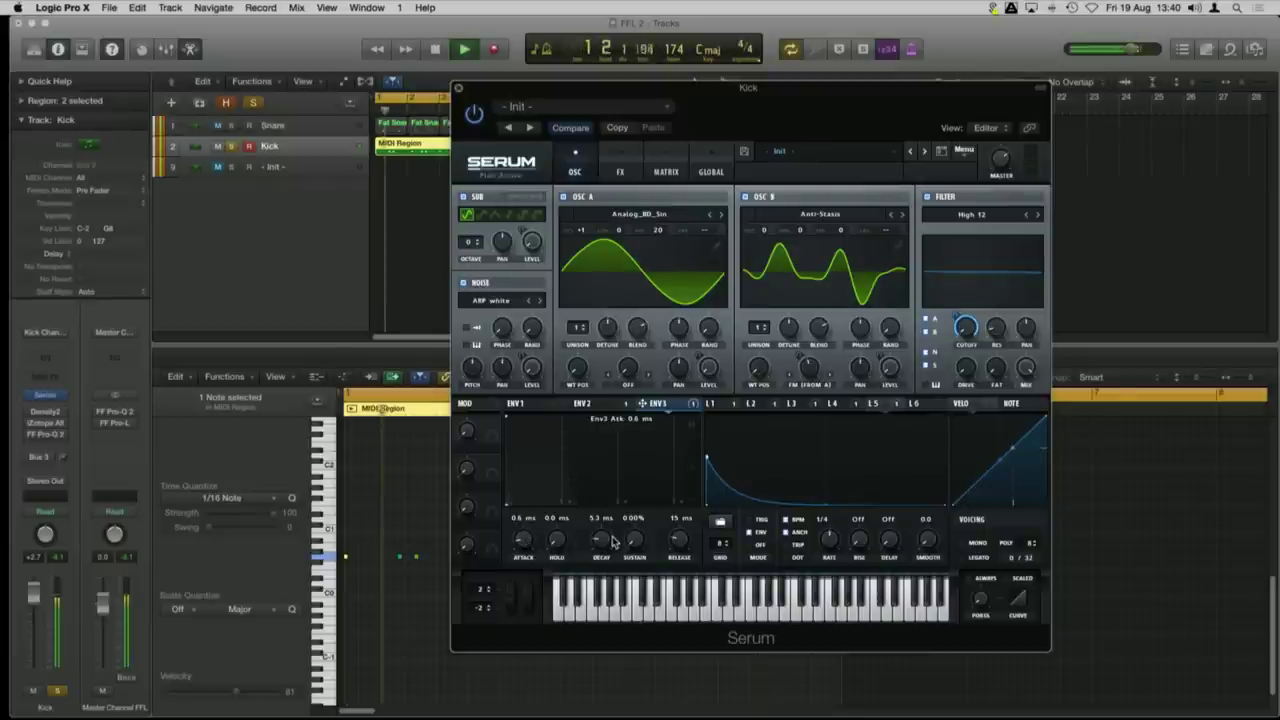
Step: Raise Envelope 3's decay to 27 ms and add a little filter drive while the kick loop plays
{"action": "scroll", "coordinate": [603, 541], "scroll_direction": "up", "scroll_amount": 3}
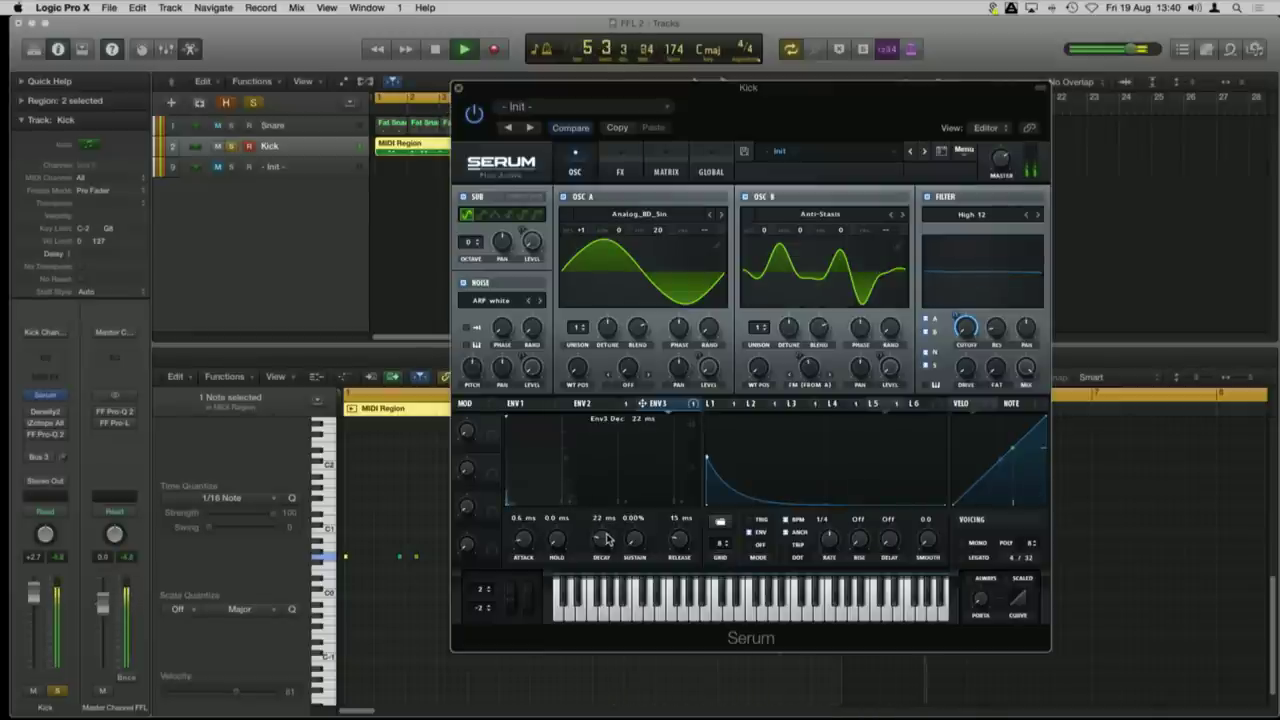
{"action": "scroll", "coordinate": [605, 540], "scroll_direction": "up", "scroll_amount": 1}
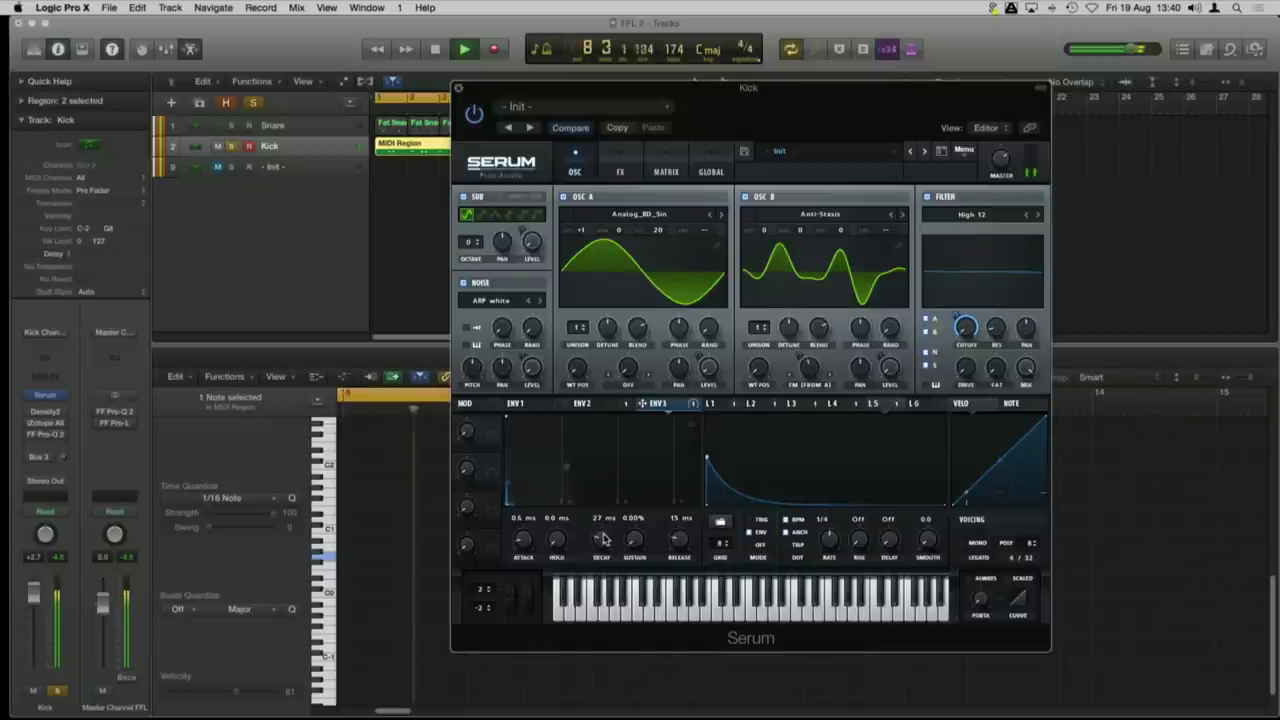
{"action": "left_click_drag", "start_coordinate": [977, 370], "coordinate": [977, 355]}
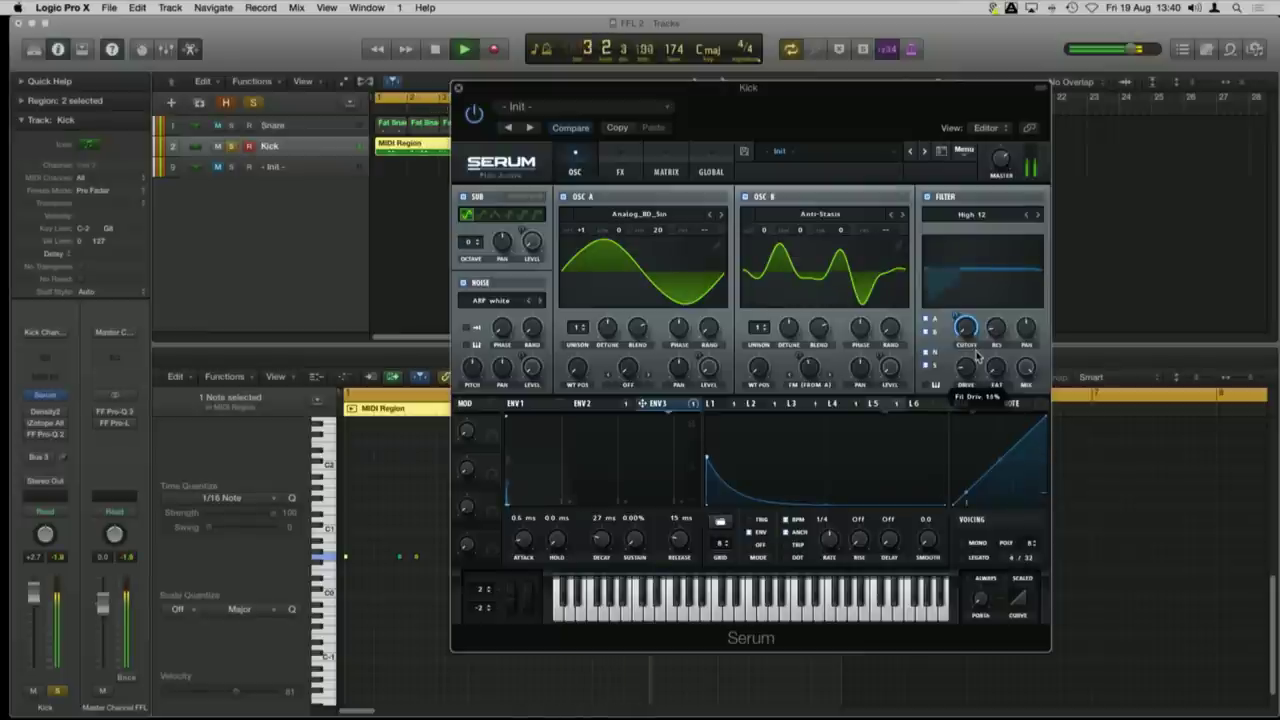
{"action": "mouse_move", "coordinate": [1001, 163]}
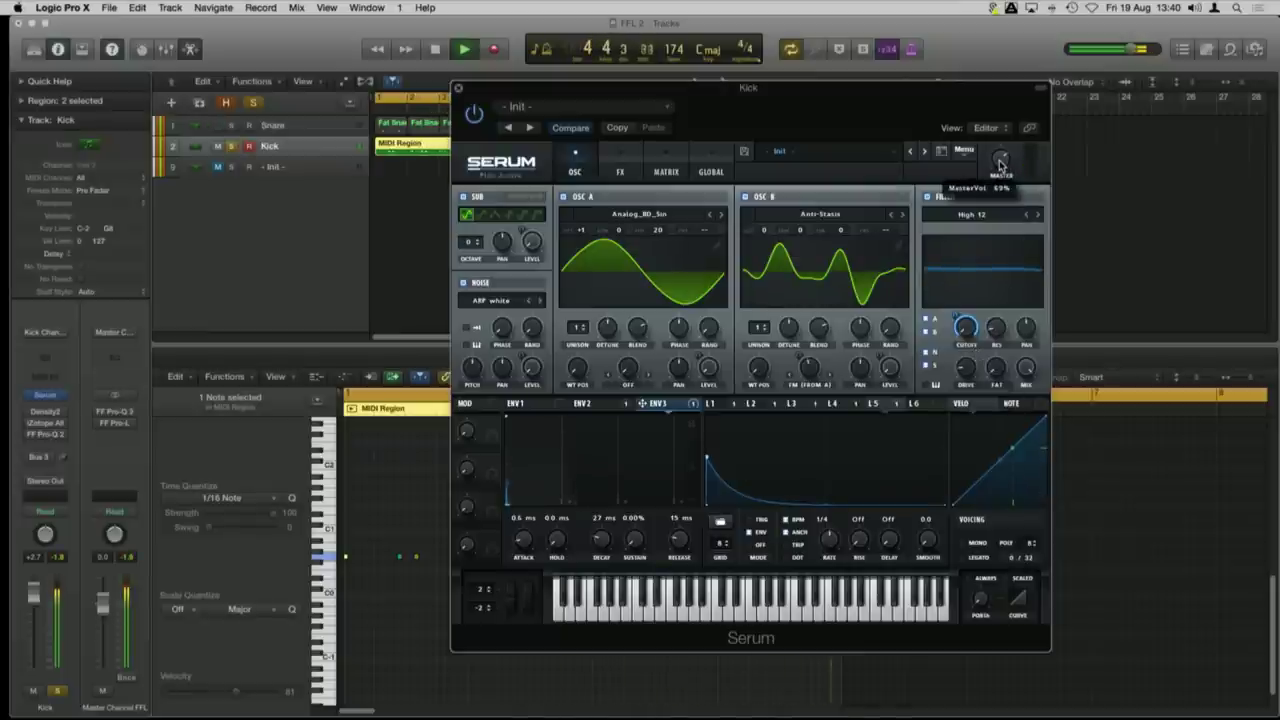
{"action": "key", "text": "space"}
Step: Enable Tube distortion in the effects rack at 100% mix and adjust its drive by ear against the playing loop
{"action": "left_click", "coordinate": [618, 170]}
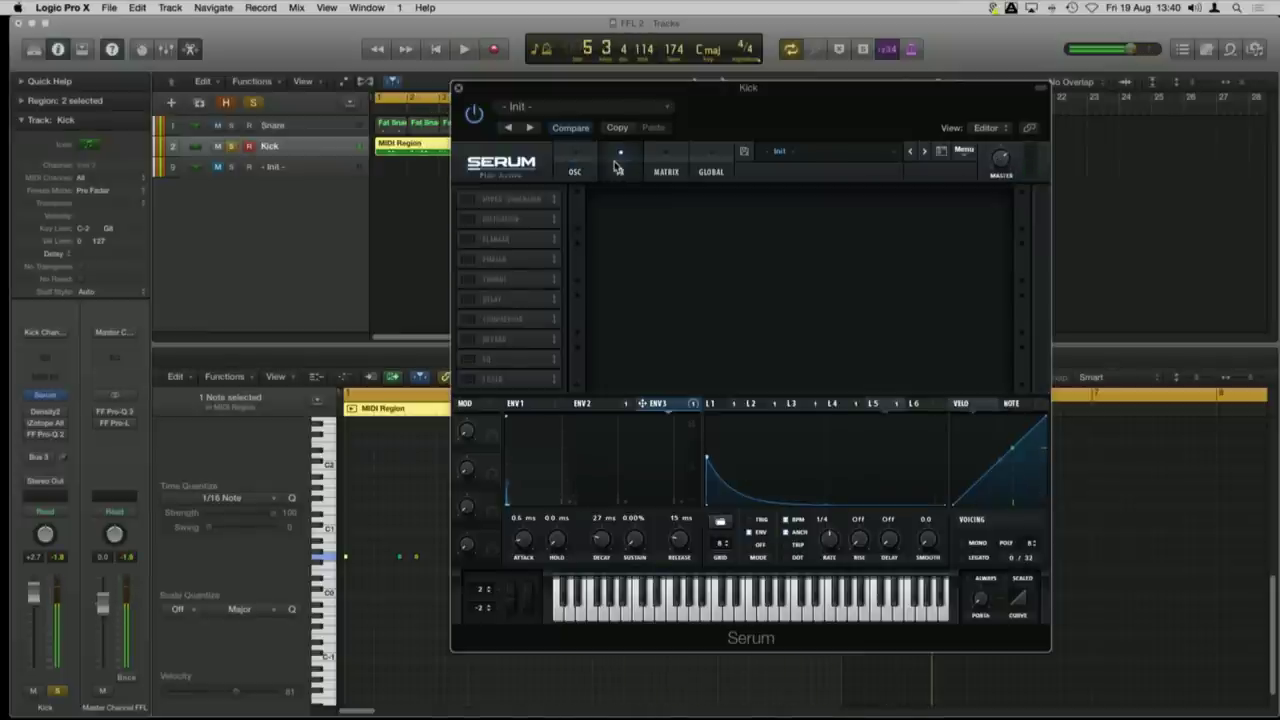
{"action": "left_click", "coordinate": [467, 219]}
{"action": "left_click_drag", "start_coordinate": [885, 207], "coordinate": [902, 183]}
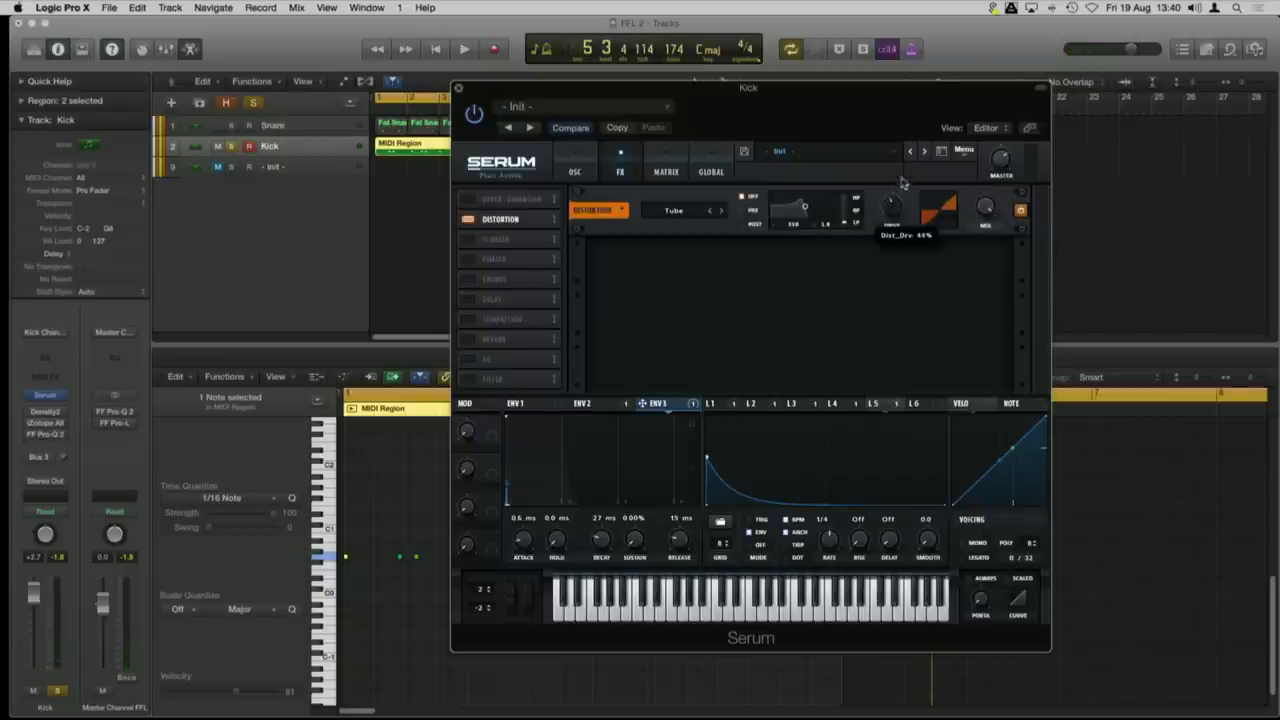
{"action": "left_click_drag", "start_coordinate": [985, 207], "coordinate": [988, 242]}
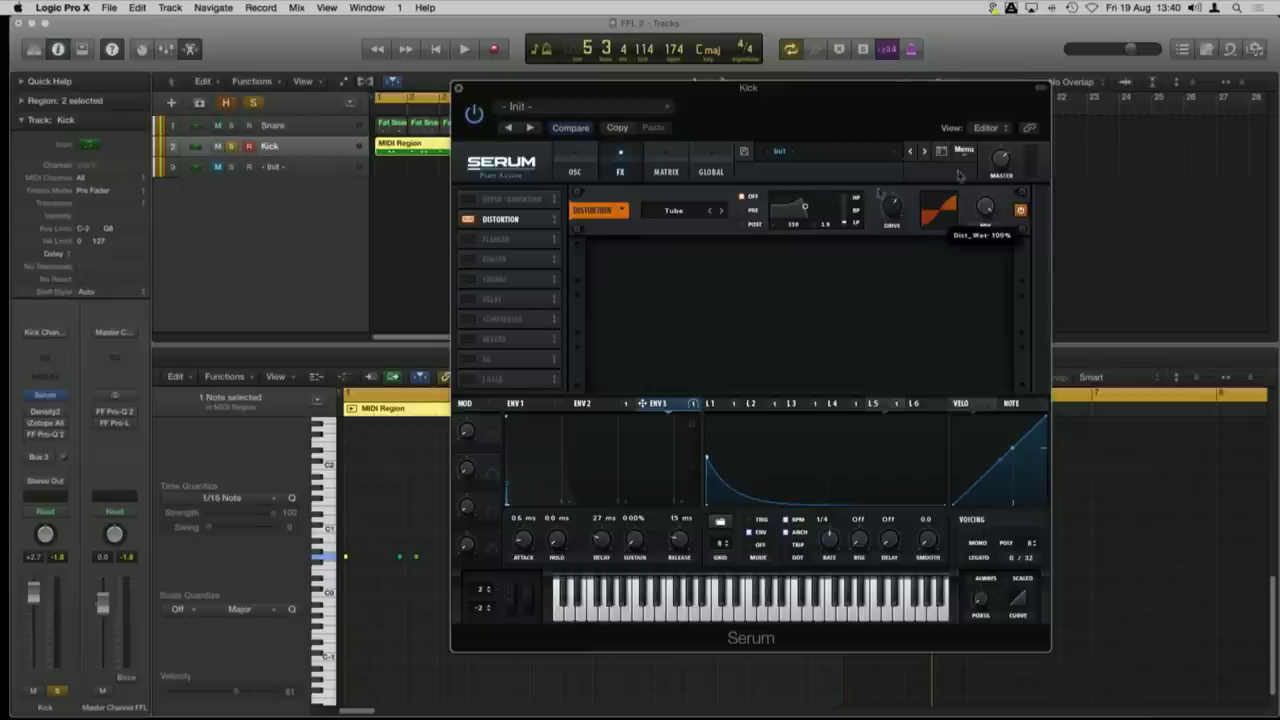
{"action": "left_click_drag", "start_coordinate": [891, 210], "coordinate": [895, 207]}
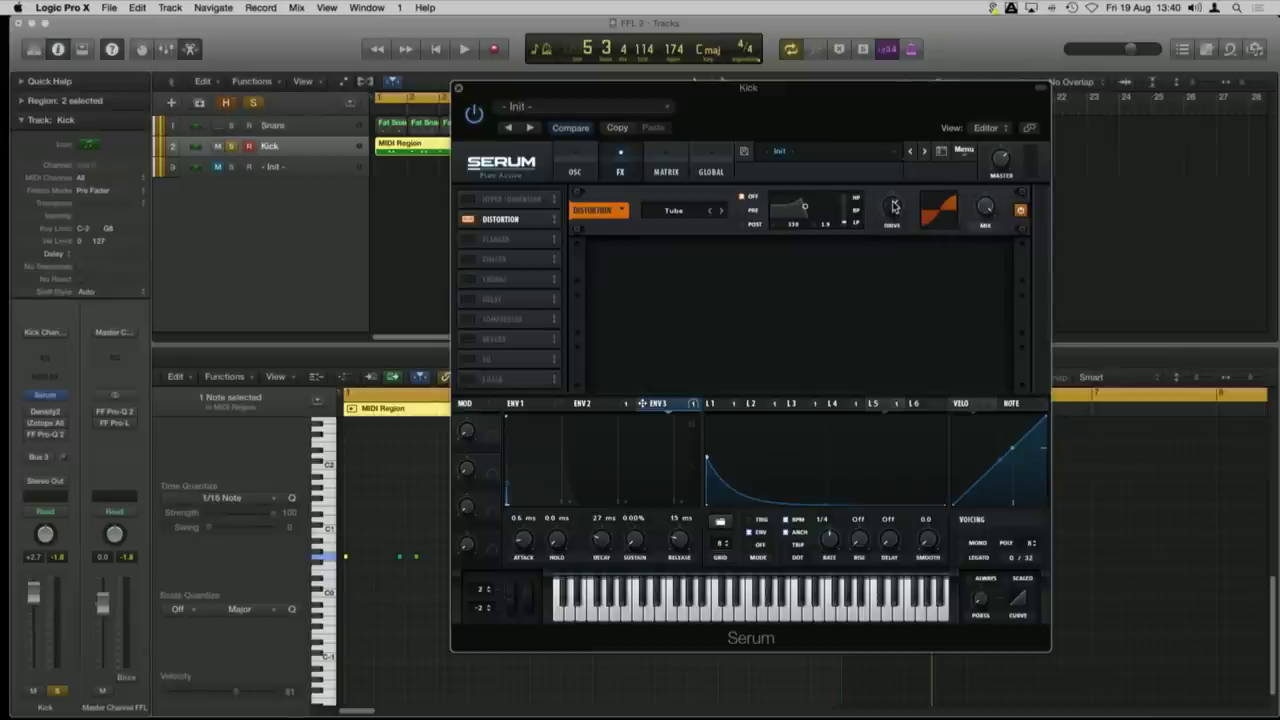
{"action": "key", "text": "space"}
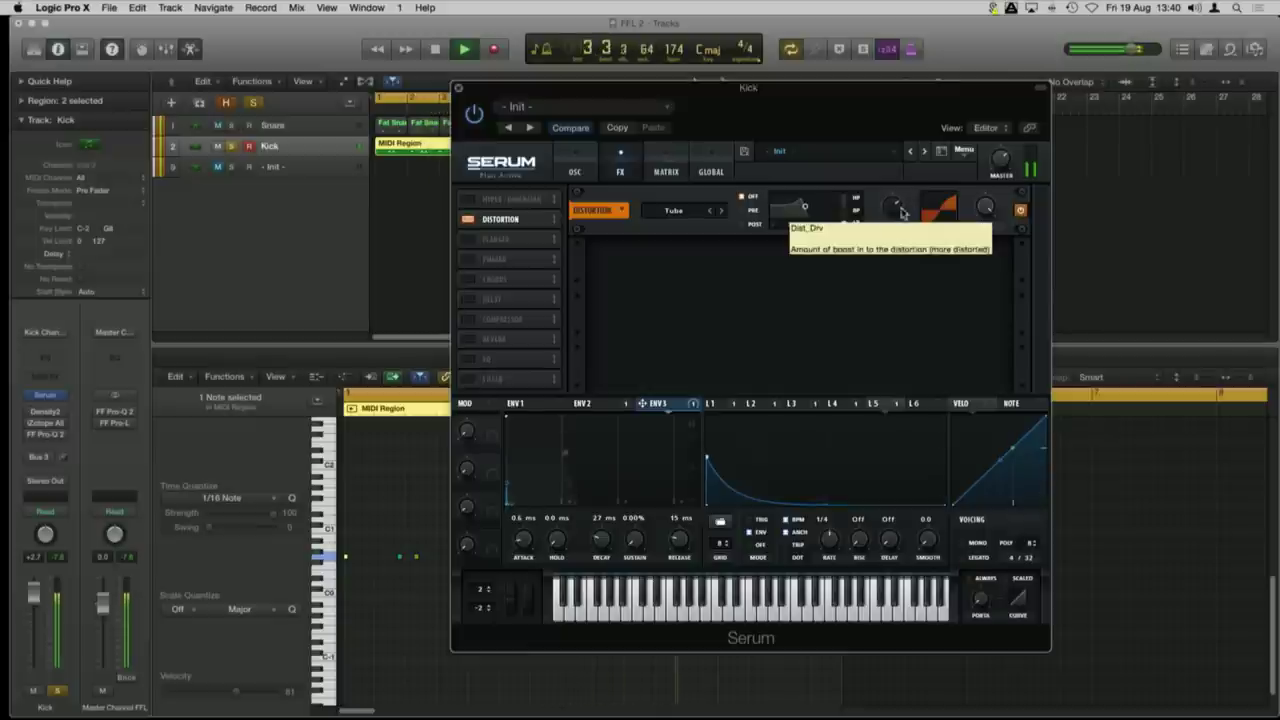
{"action": "left_click_drag", "start_coordinate": [886, 210], "coordinate": [891, 255]}
{"action": "mouse_move", "coordinate": [892, 212]}
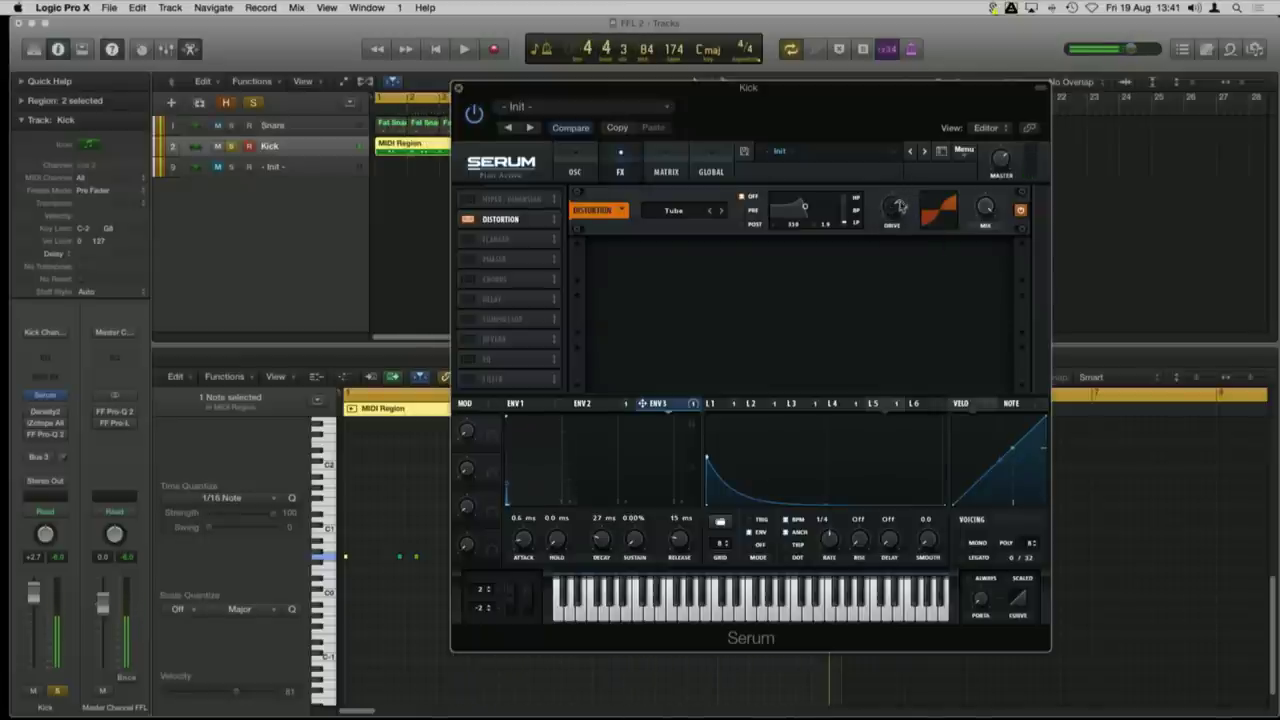
Step: Add a multiband compressor, raise its gain and high-band level during playback, and ease back the distortion drive
{"action": "left_click", "coordinate": [466, 320]}
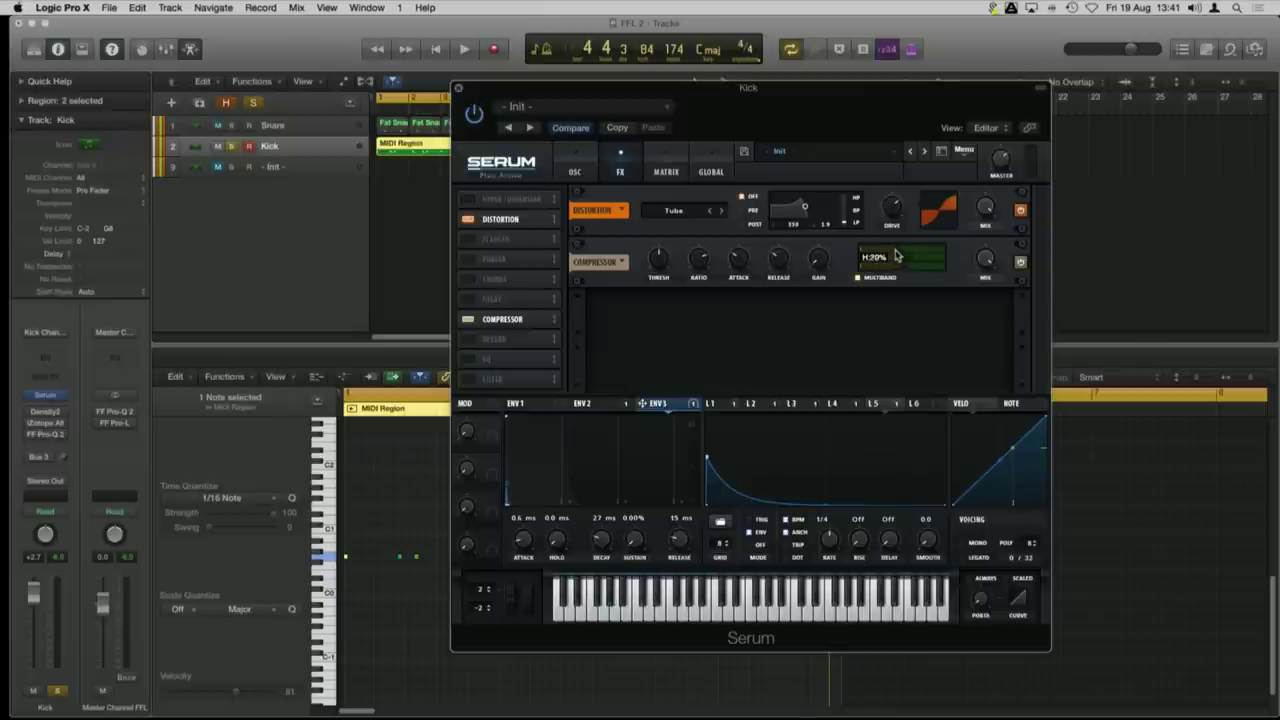
{"action": "key", "text": "space"}
{"action": "left_click_drag", "start_coordinate": [818, 265], "coordinate": [826, 207]}
{"action": "left_click_drag", "start_coordinate": [896, 250], "coordinate": [898, 254]}
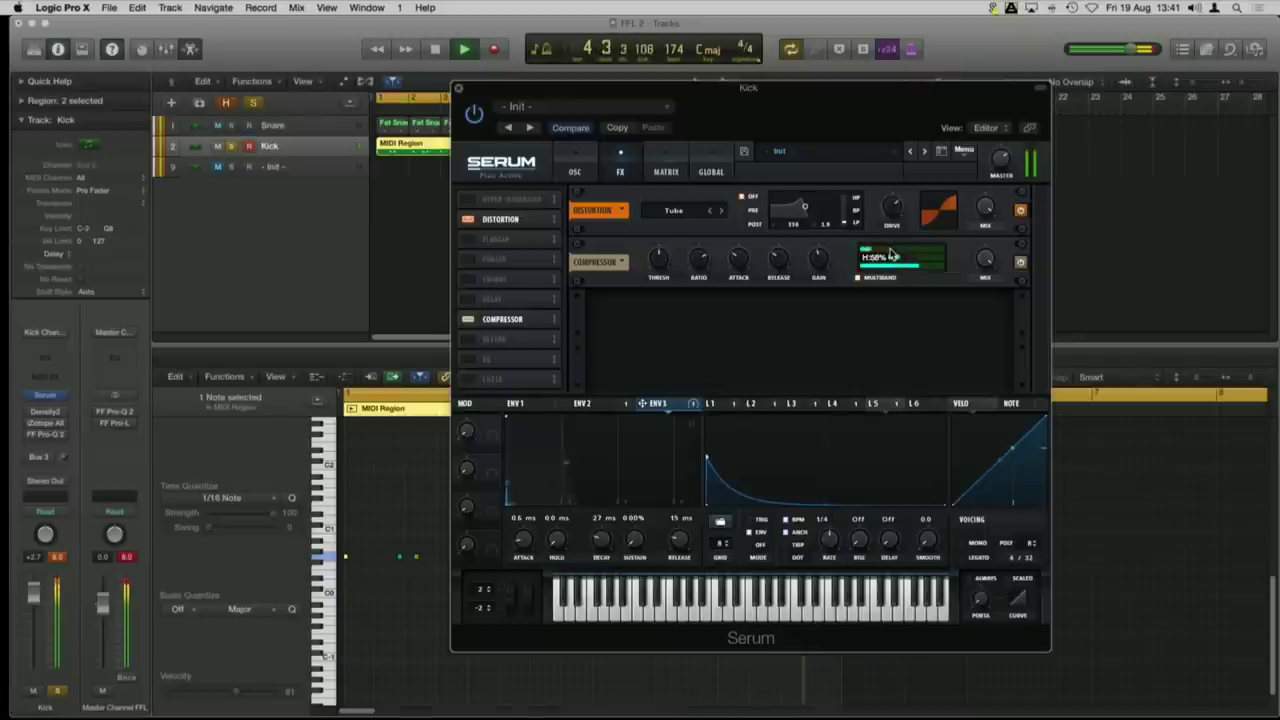
{"action": "left_click_drag", "start_coordinate": [890, 215], "coordinate": [889, 233]}
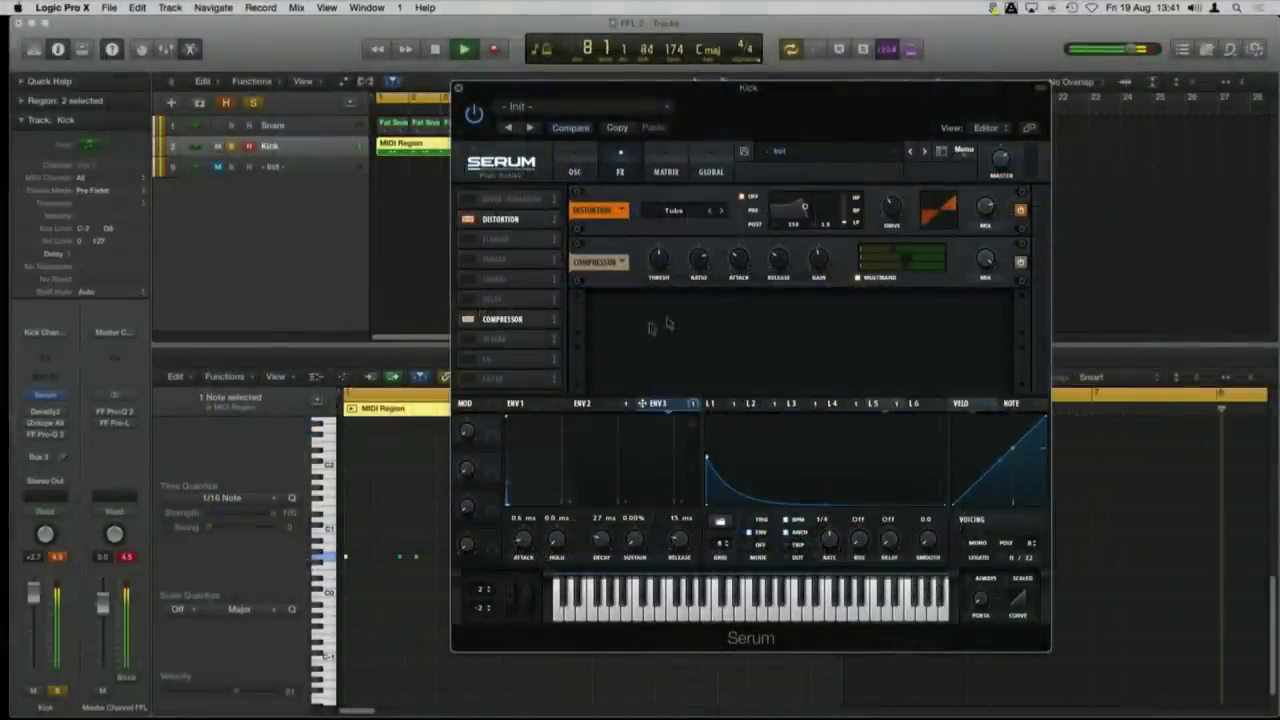
{"action": "key", "text": "space"}
Step: Add an EQ with a low cut at about 22 Hz and set its high-band gain to about -9.2 dB
{"action": "left_click", "coordinate": [467, 360]}
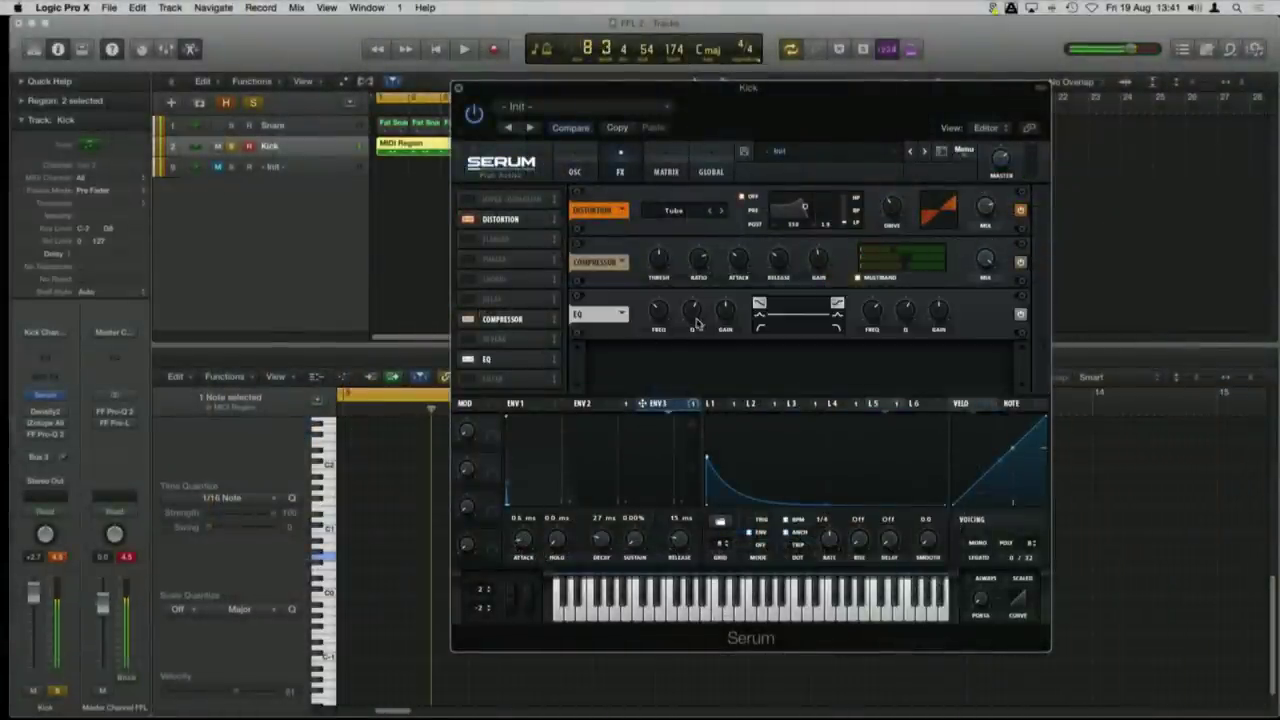
{"action": "left_click_drag", "start_coordinate": [780, 301], "coordinate": [658, 368]}
{"action": "left_click_drag", "start_coordinate": [658, 318], "coordinate": [659, 314]}
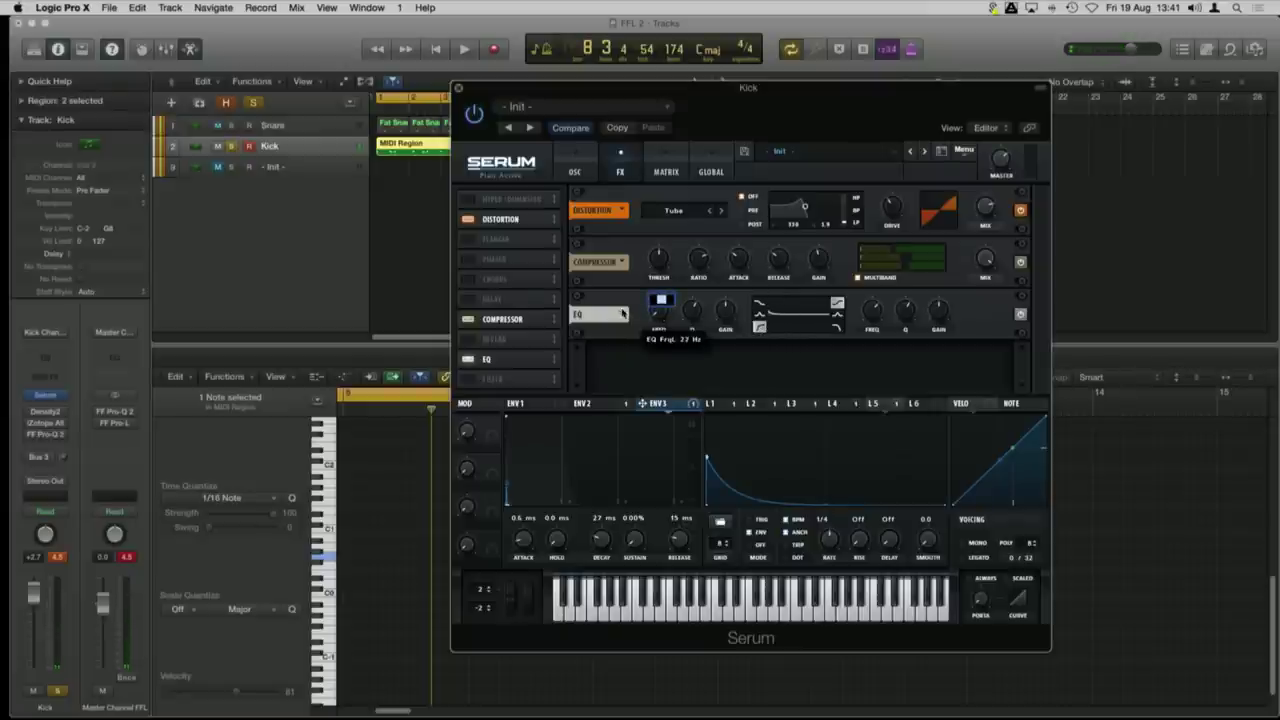
{"action": "scroll", "coordinate": [661, 314], "scroll_direction": "down", "scroll_amount": 2}
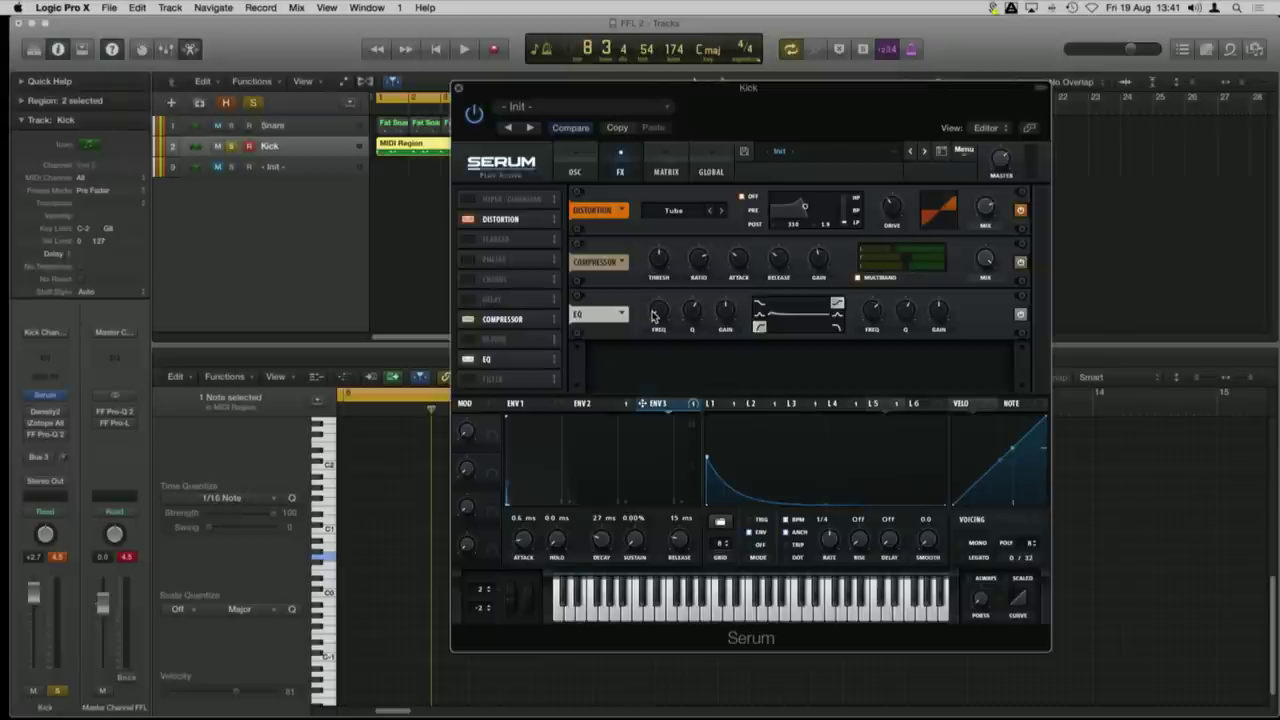
{"action": "key", "text": "space"}
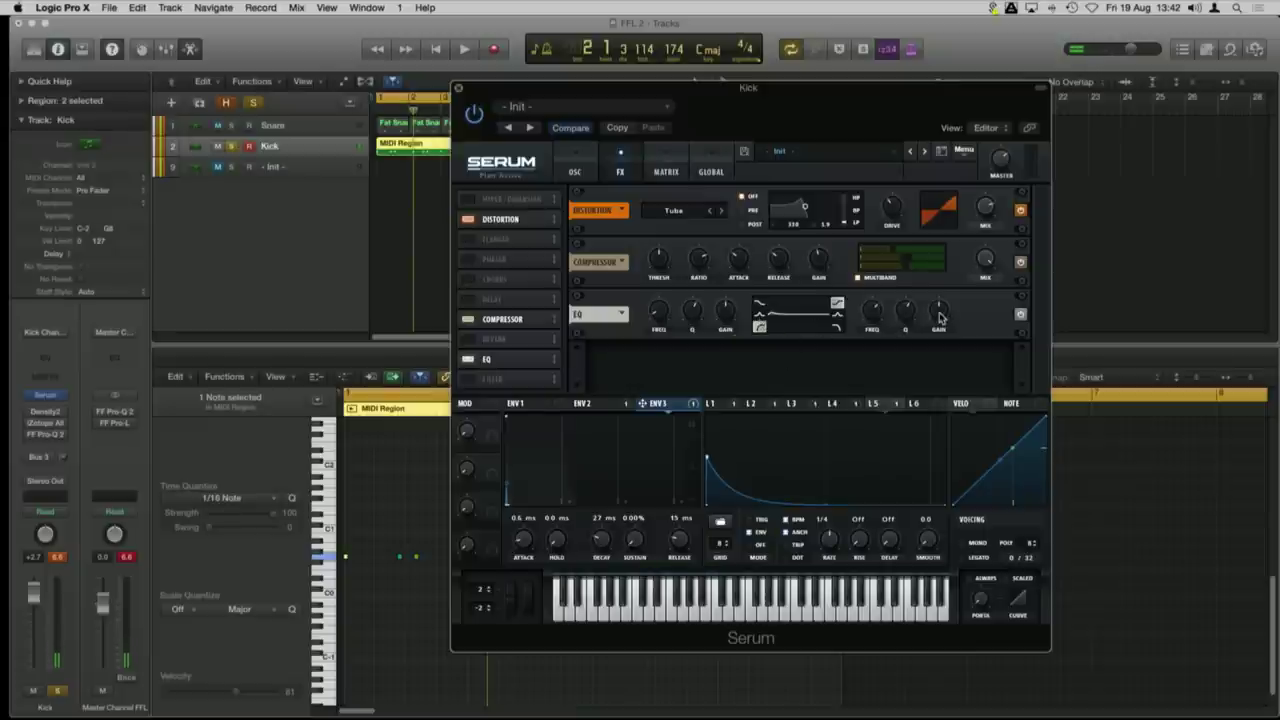
{"action": "left_click_drag", "start_coordinate": [938, 314], "coordinate": [936, 342]}
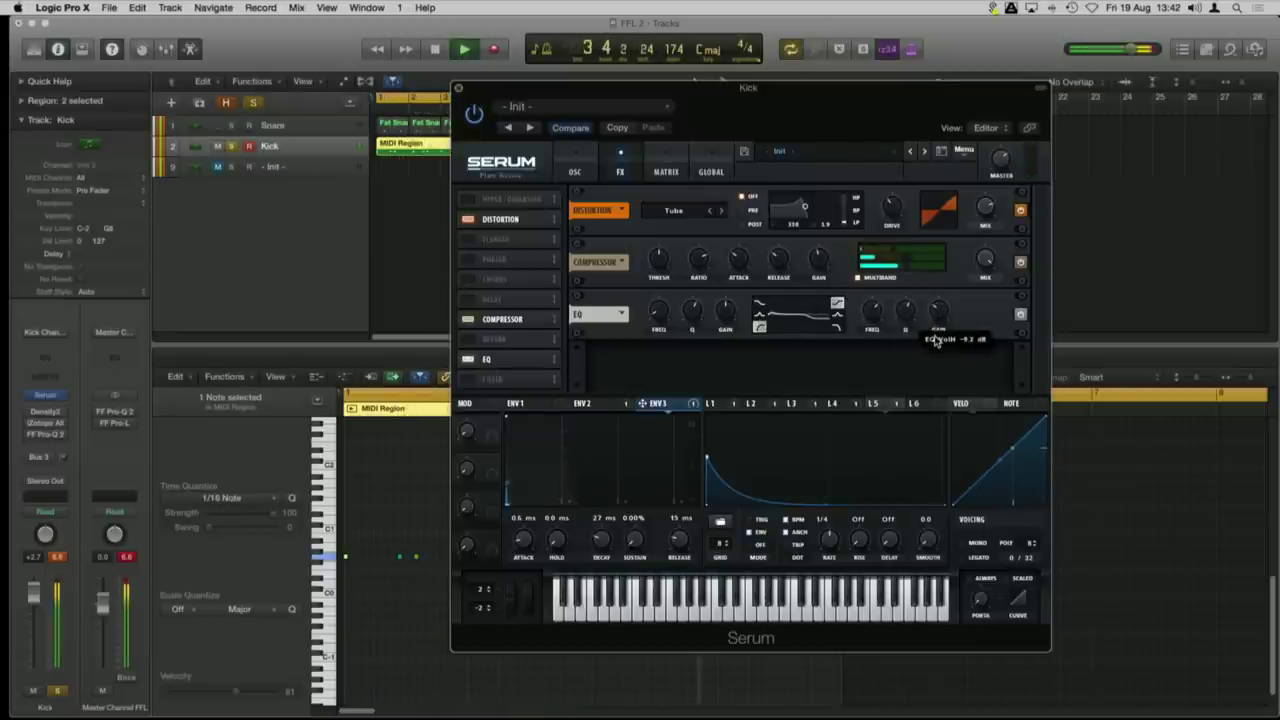
Step: Lower the master volume and set the distortion mix to about 92% while auditioning the kick loop
{"action": "mouse_move", "coordinate": [1006, 174]}
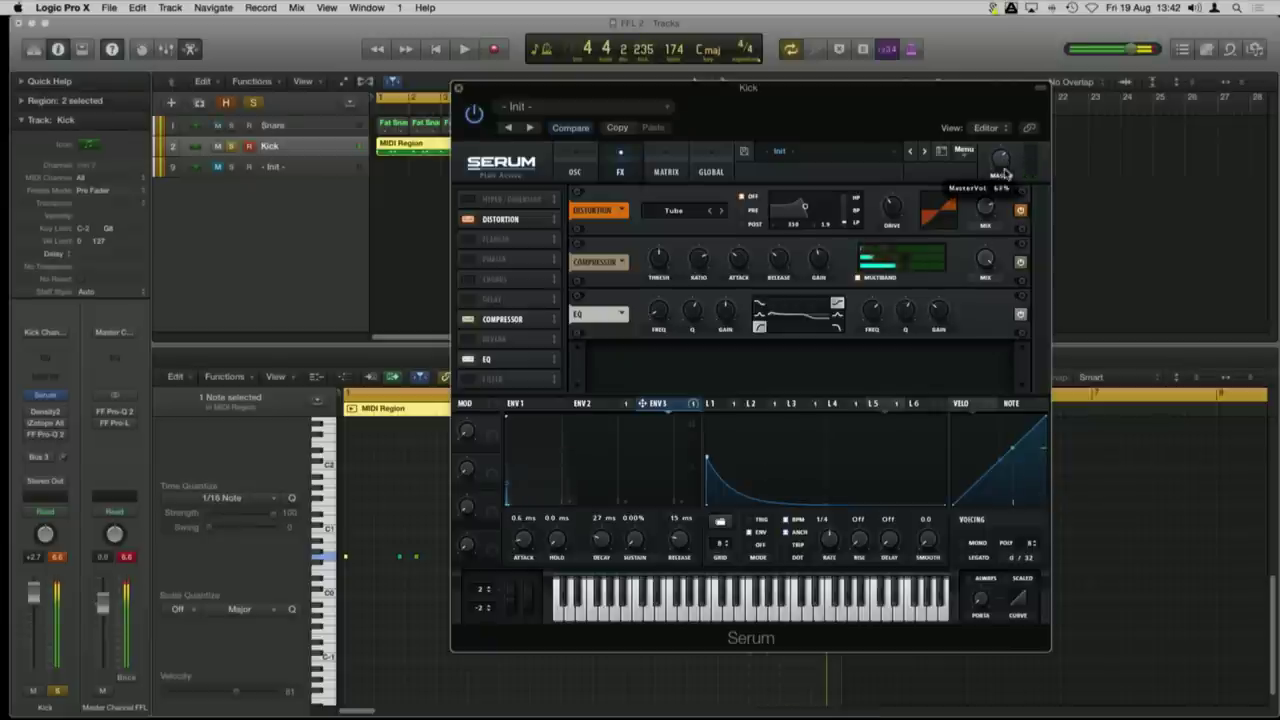
{"action": "key", "text": "space"}
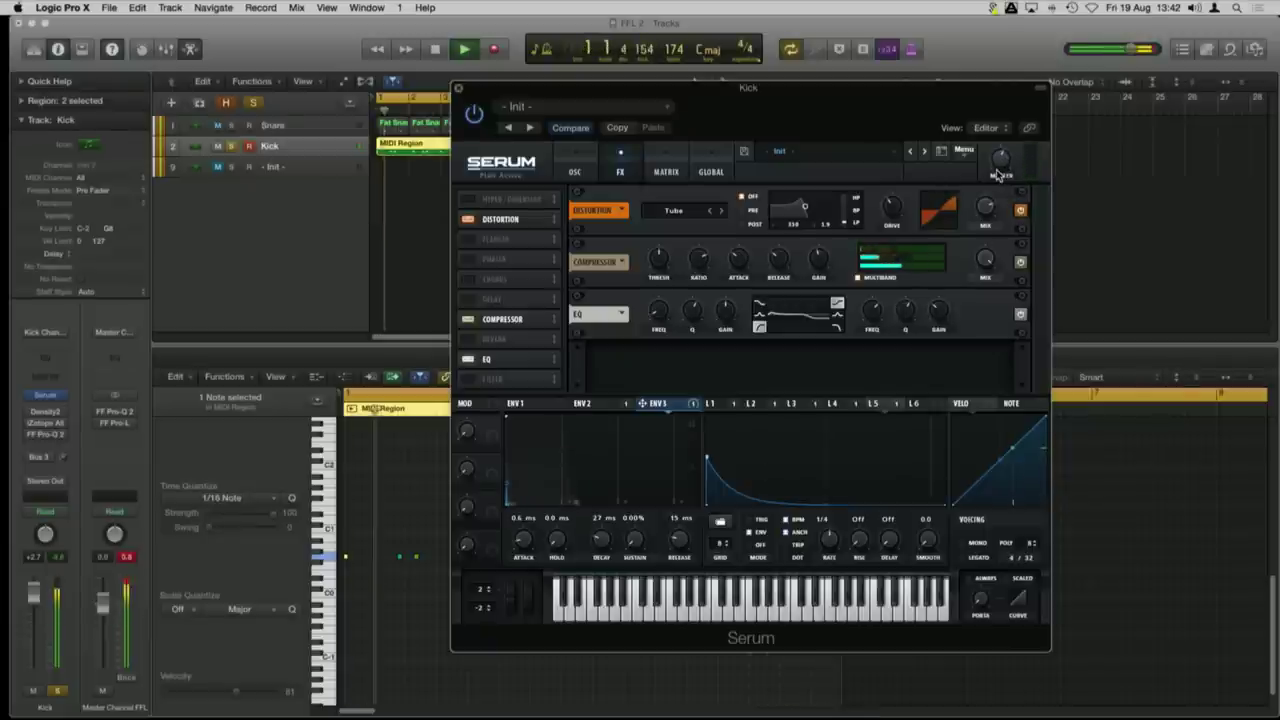
{"action": "scroll", "coordinate": [998, 170], "scroll_direction": "down", "scroll_amount": 5}
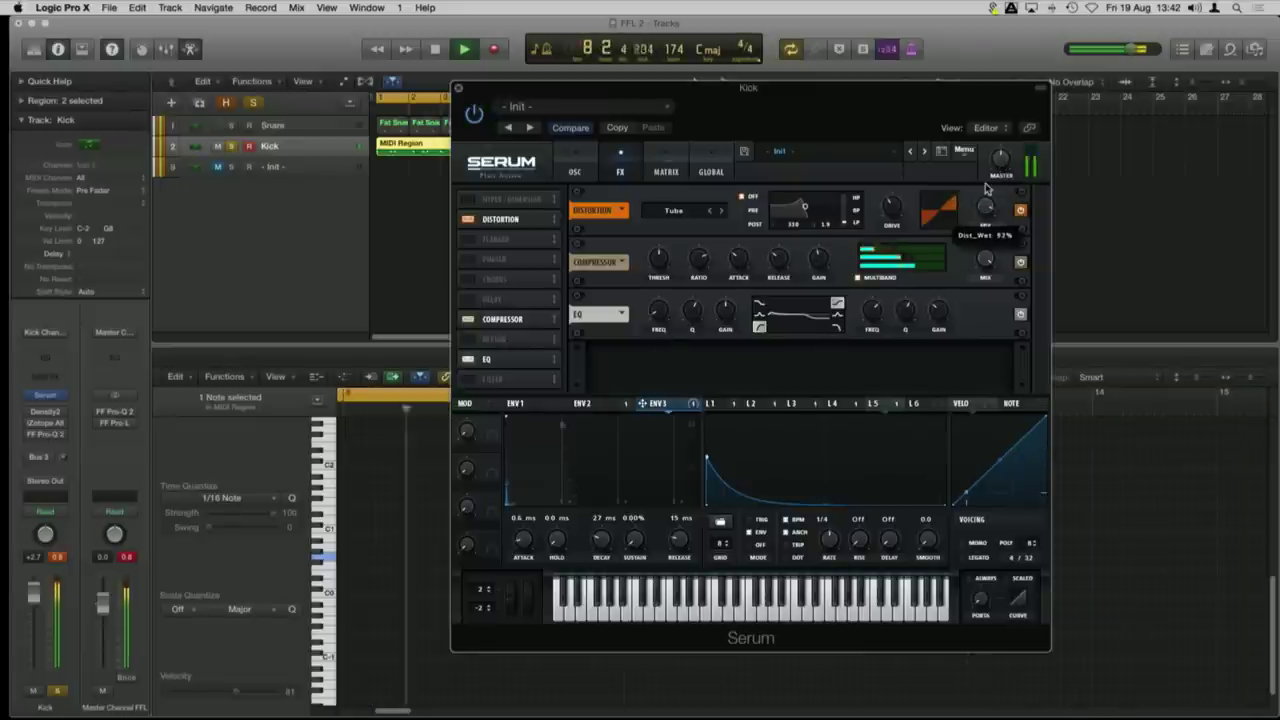
{"action": "key", "text": "space"}
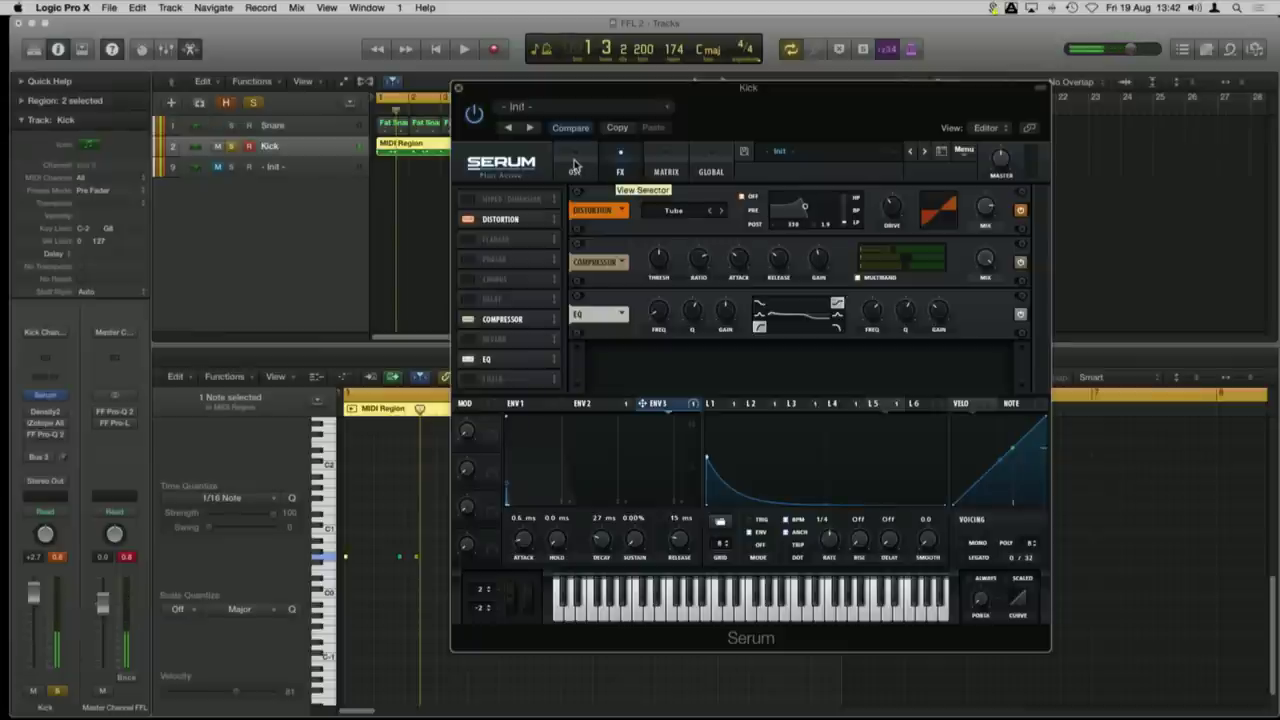
Step: Mute and hide the Snare and Kick on tracks 1 and 2, leaving only the Kick and Snare on tracks 3 and 4 unmuted
{"action": "left_click", "coordinate": [575, 165]}
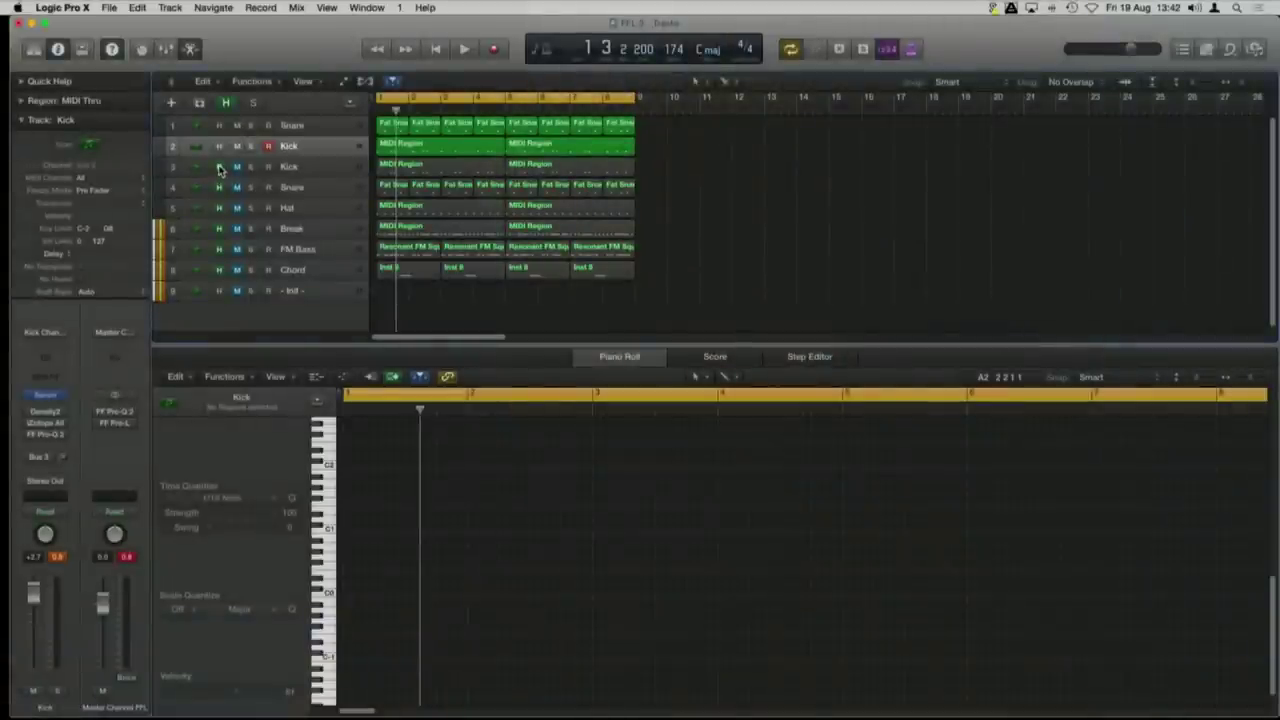
{"action": "left_click_drag", "start_coordinate": [240, 170], "coordinate": [238, 290]}
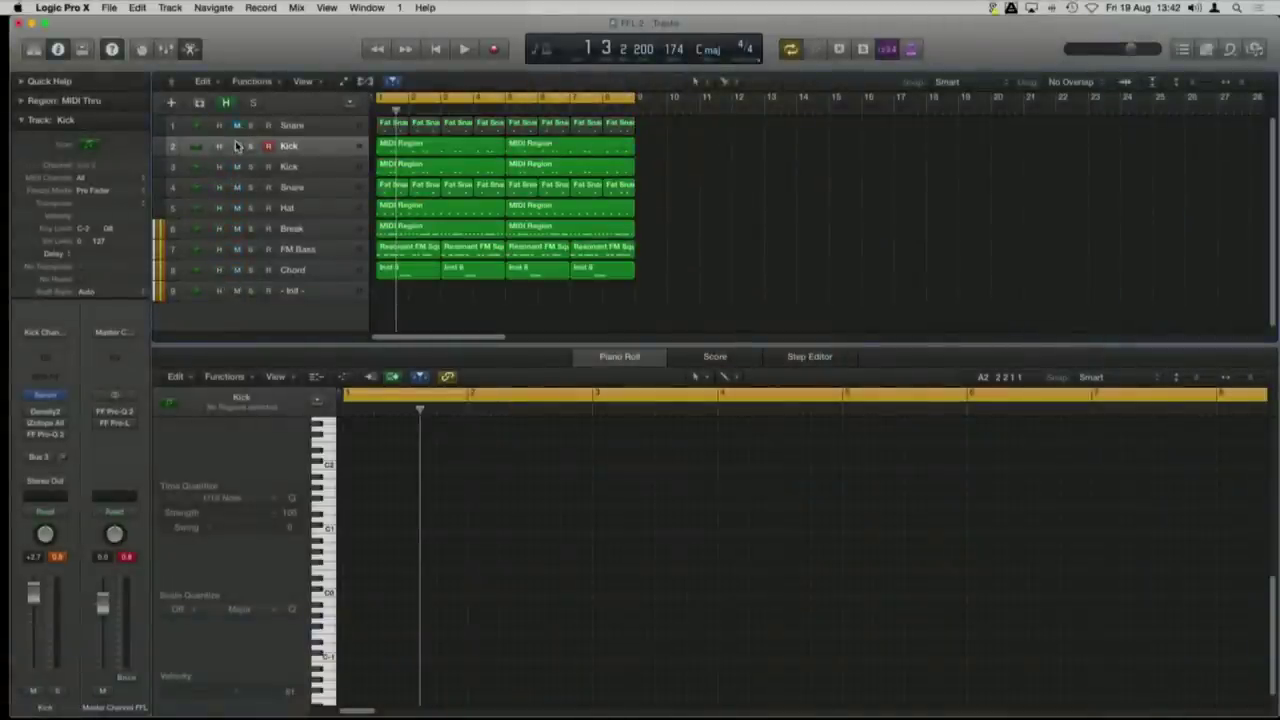
{"action": "left_click", "coordinate": [237, 145]}
{"action": "left_click", "coordinate": [226, 104]}
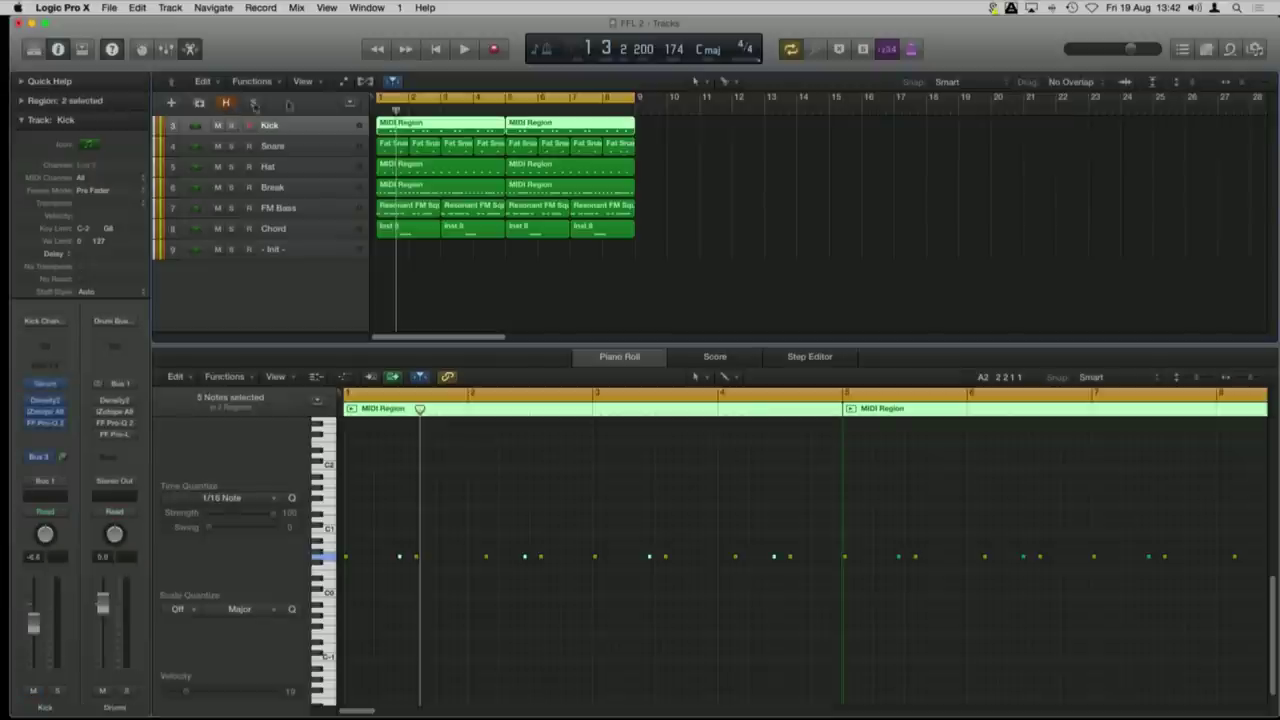
{"action": "left_click_drag", "start_coordinate": [218, 168], "coordinate": [218, 263]}
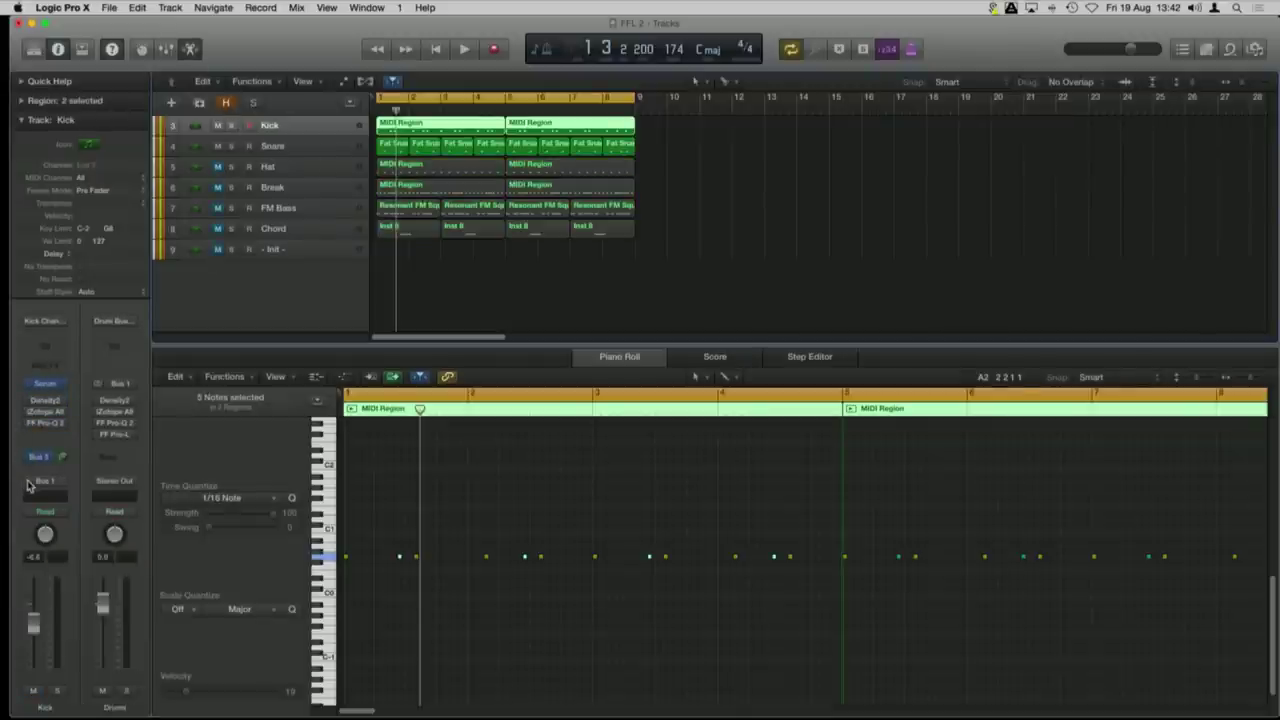
Step: Play the Kick and Snare on tracks 3 and 4 soloed, adding the Hat track to the solo and selecting it
{"action": "left_click", "coordinate": [294, 150]}
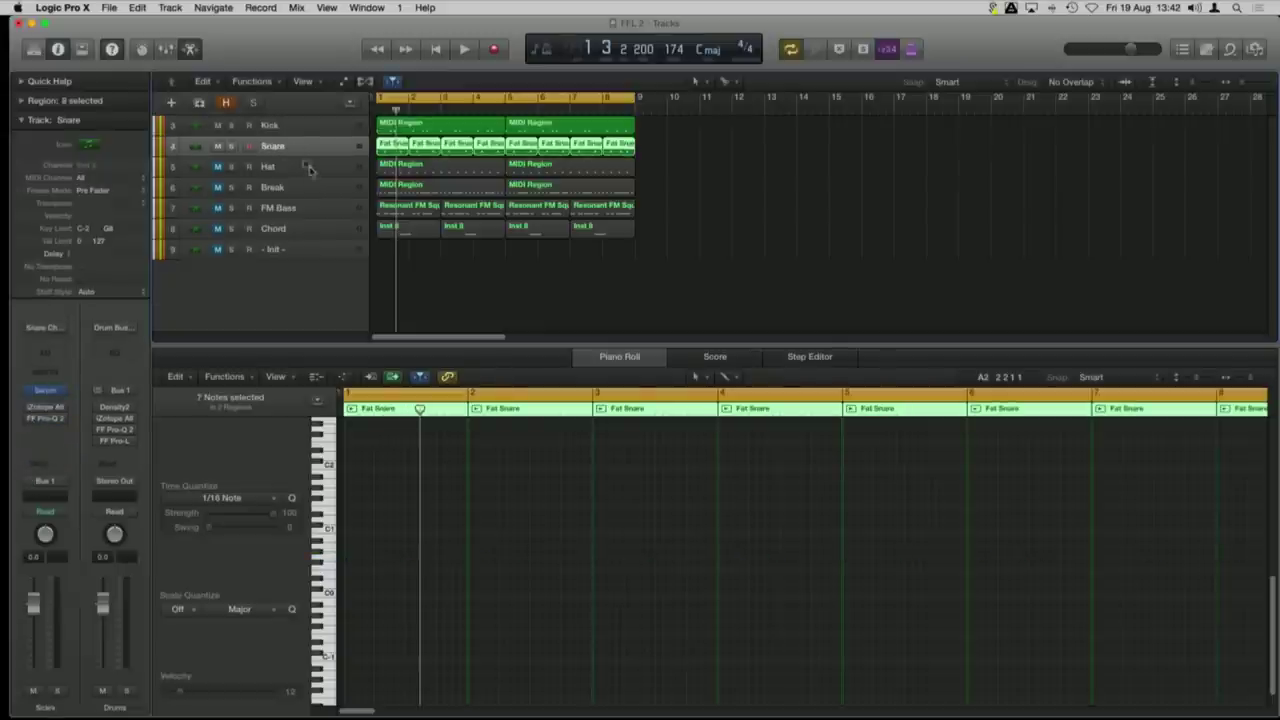
{"action": "left_click", "coordinate": [231, 146]}
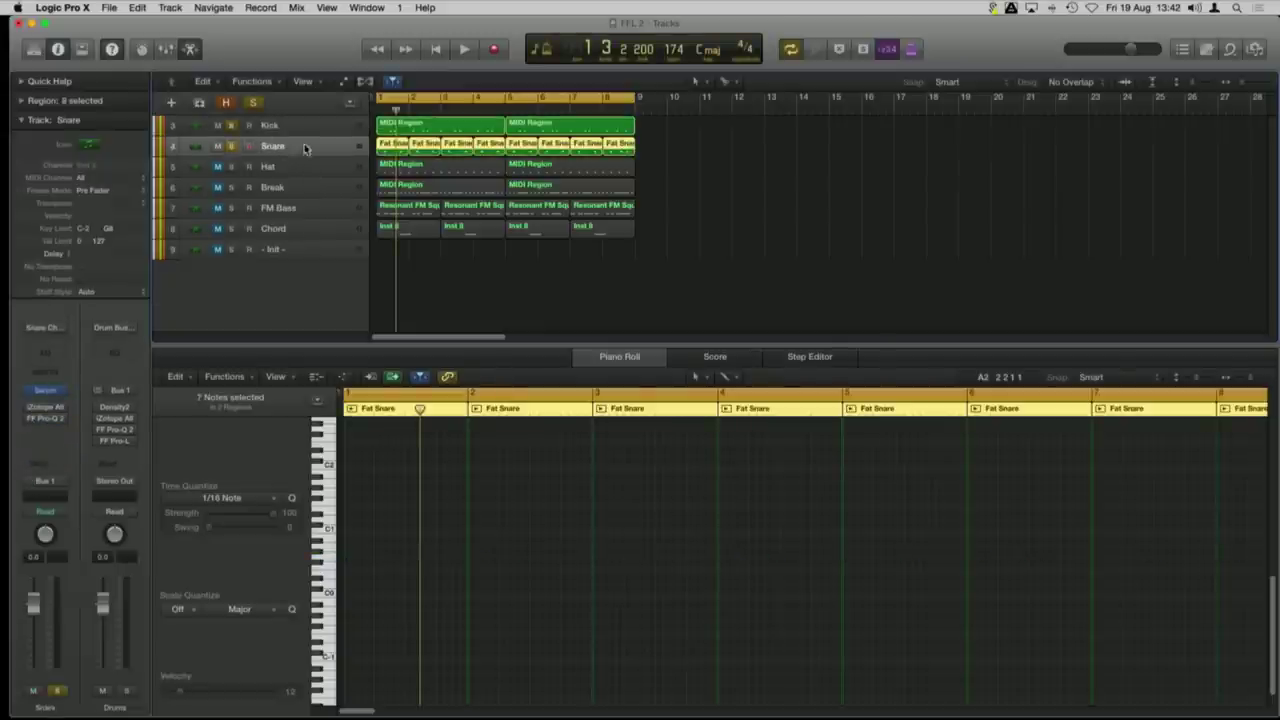
{"action": "key", "text": "space"}
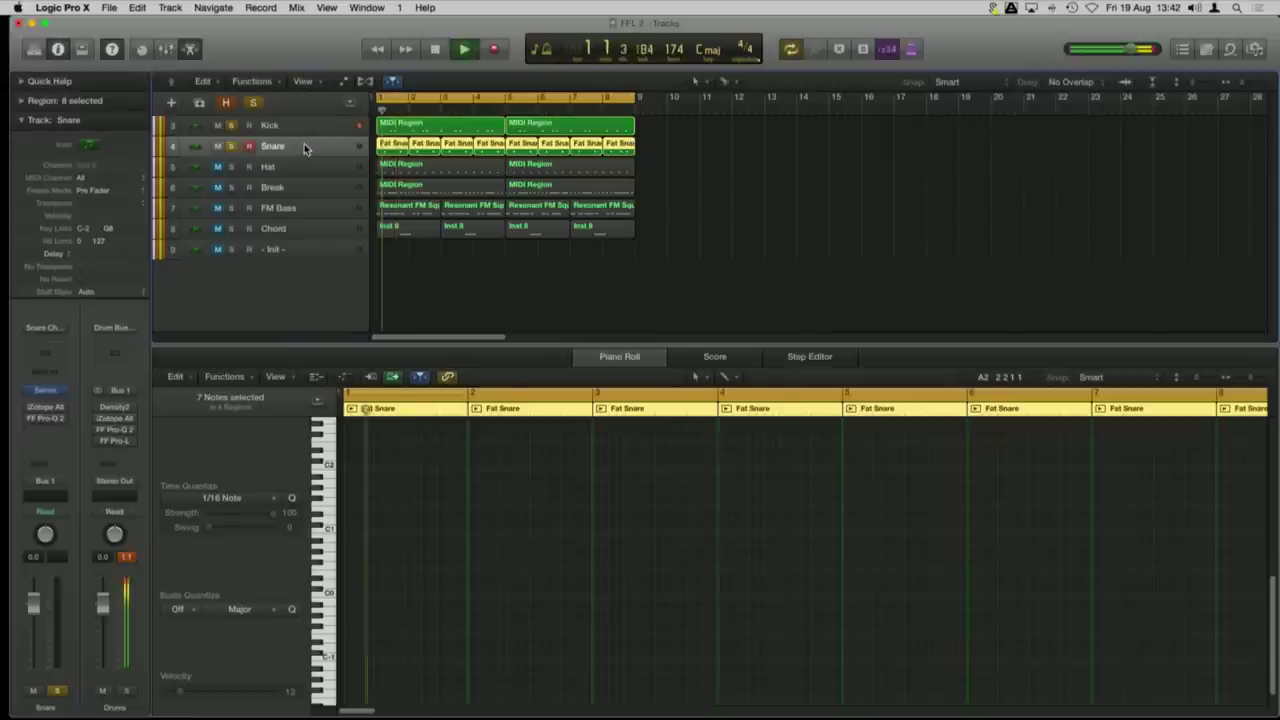
{"action": "left_click", "coordinate": [231, 167]}
{"action": "left_click", "coordinate": [292, 167]}
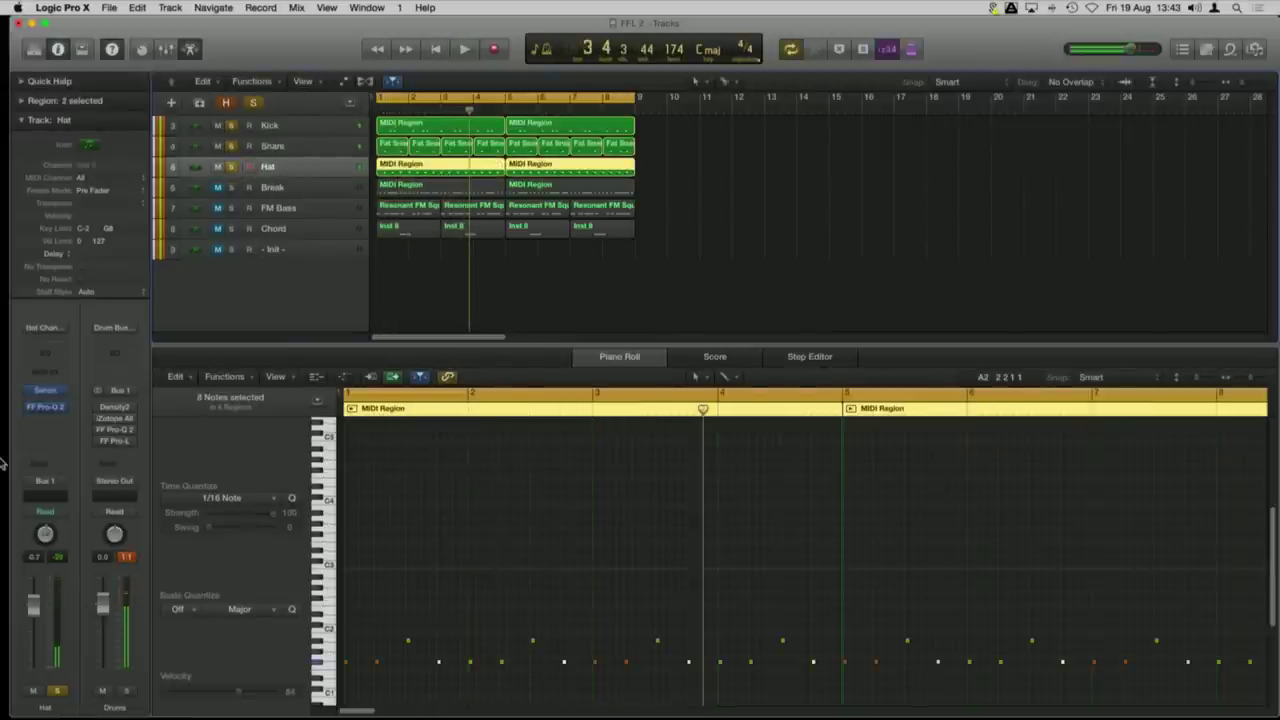
Step: Open the Hat track's Serum patch beside the track list and keep only the Hat soloed
{"action": "left_click", "coordinate": [48, 392]}
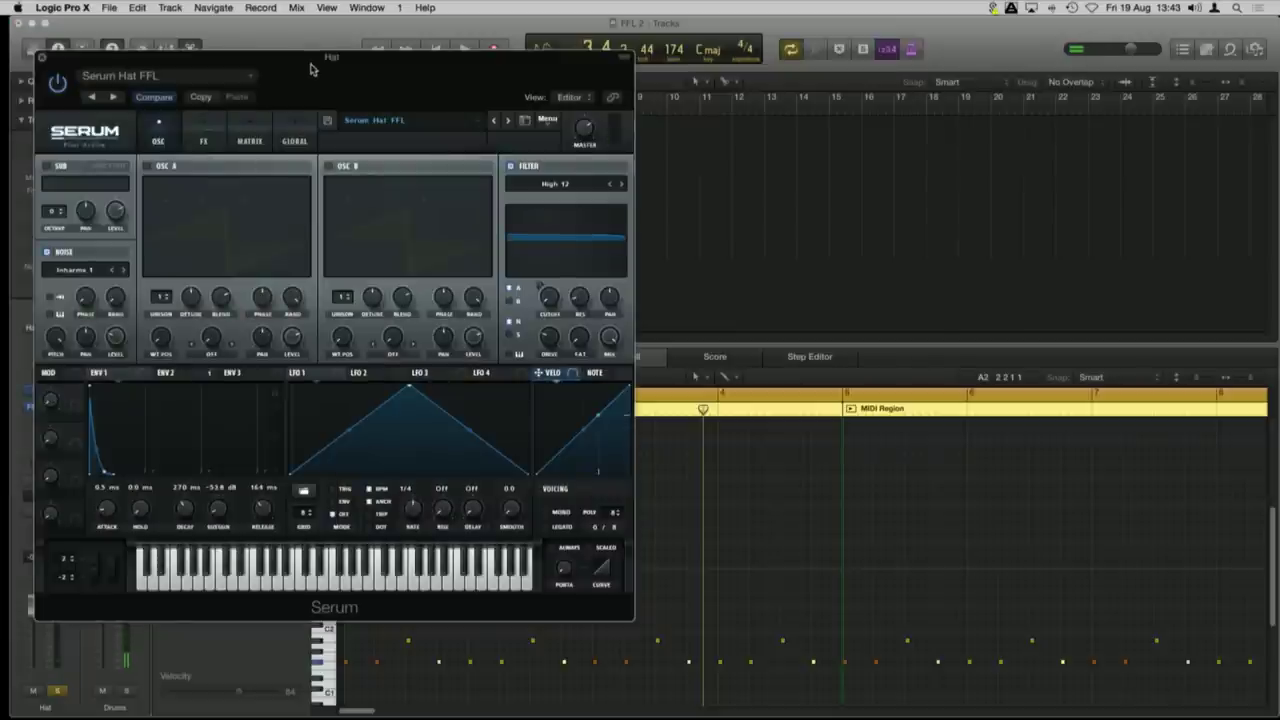
{"action": "left_click_drag", "start_coordinate": [310, 68], "coordinate": [769, 78]}
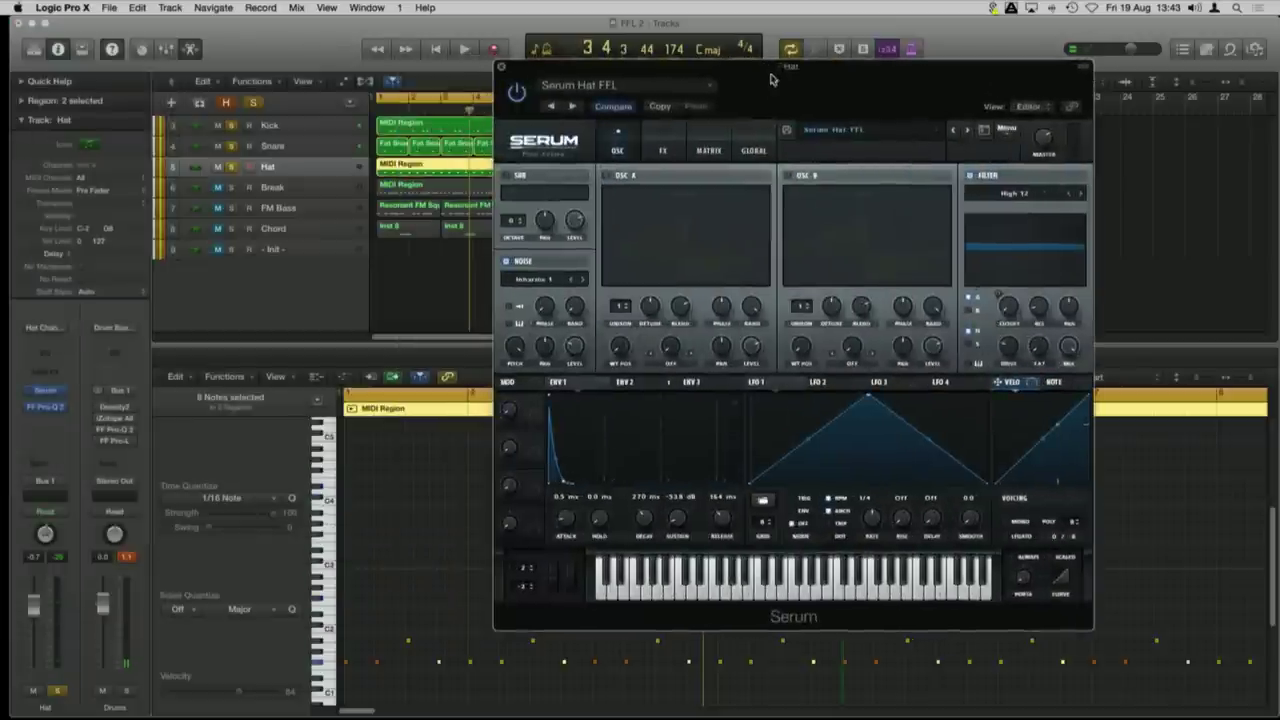
{"action": "left_click", "coordinate": [232, 146]}
Step: Check the Hat patch's noise source categories around FP_Inharms without changing the noise, and play the soloed Hat loop
{"action": "left_click", "coordinate": [541, 285]}
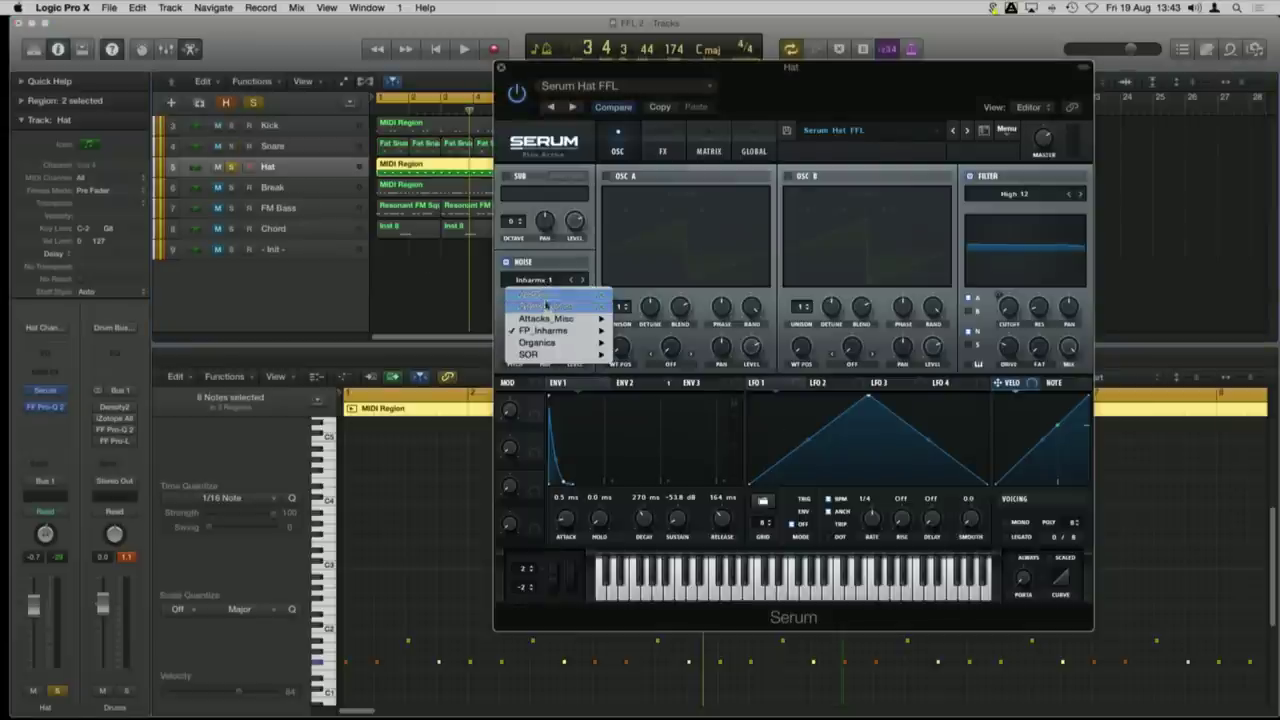
{"action": "mouse_move", "coordinate": [548, 333]}
{"action": "left_click", "coordinate": [503, 310]}
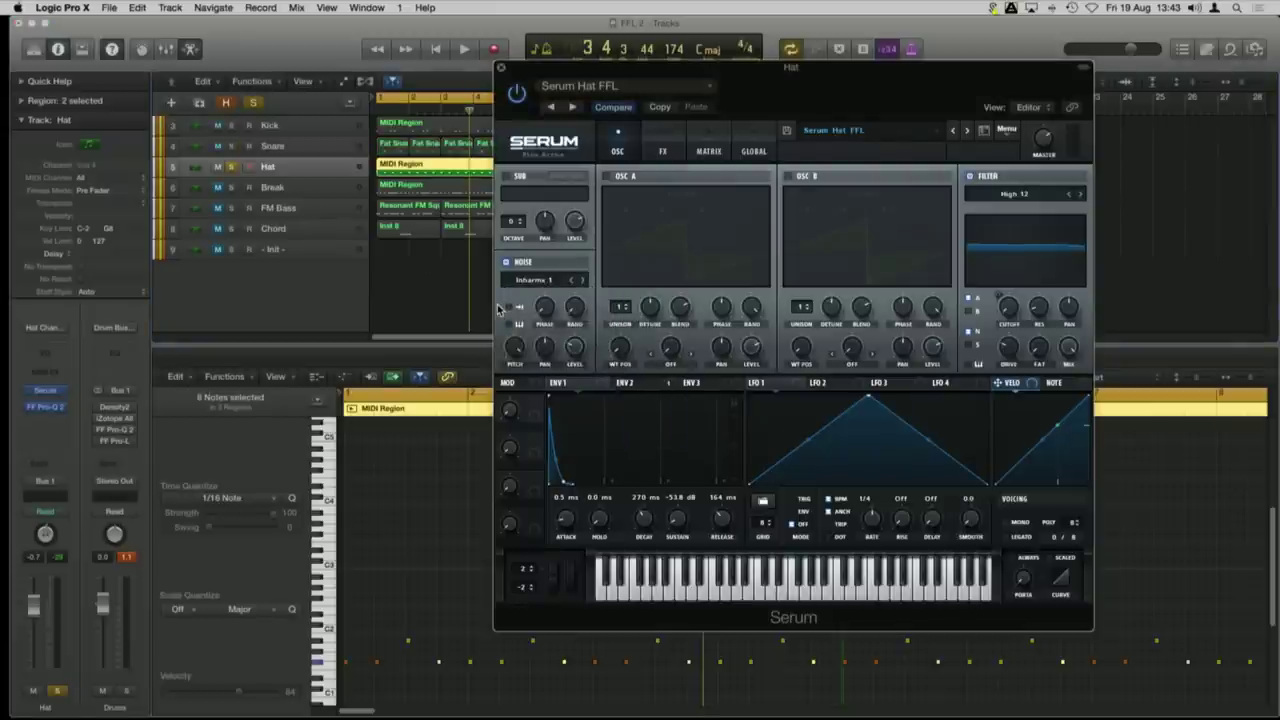
{"action": "key", "text": "space"}
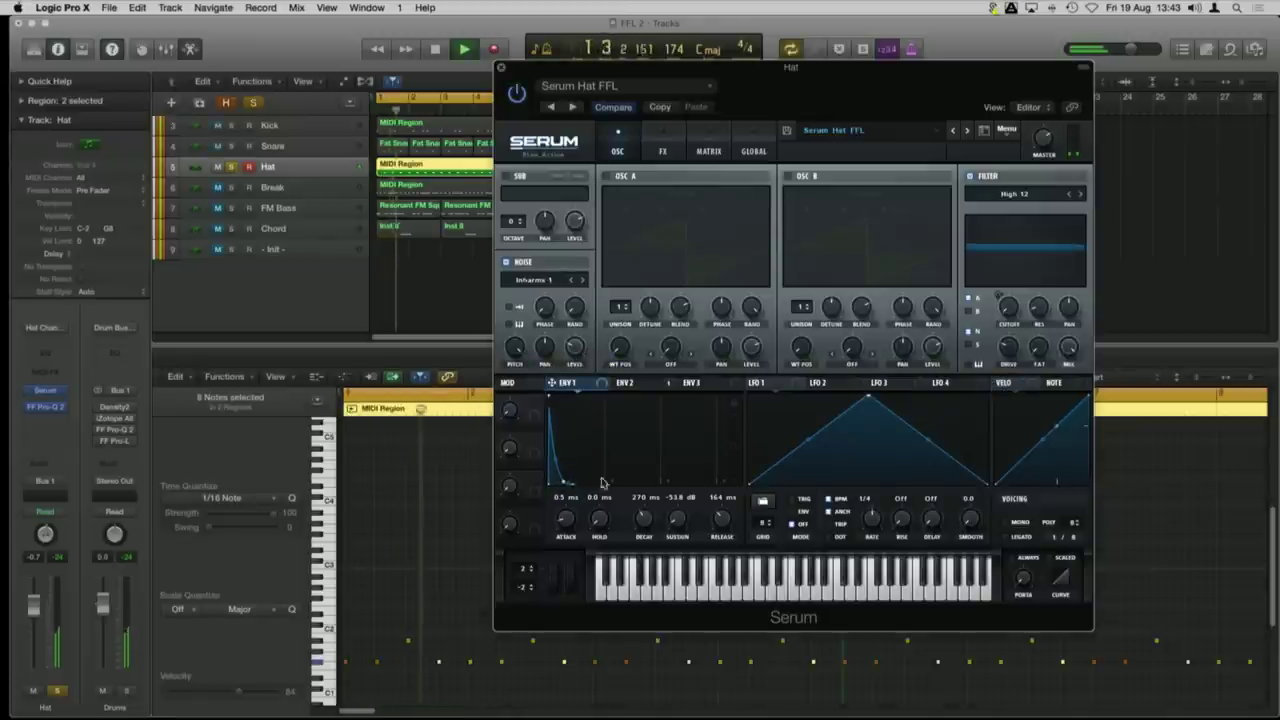
Step: Check the effects on the Kick, Snare and Hat channels, adding Kick and Snare to the solo, and play all three together
{"action": "key", "text": "space"}
{"action": "left_click", "coordinate": [288, 129]}
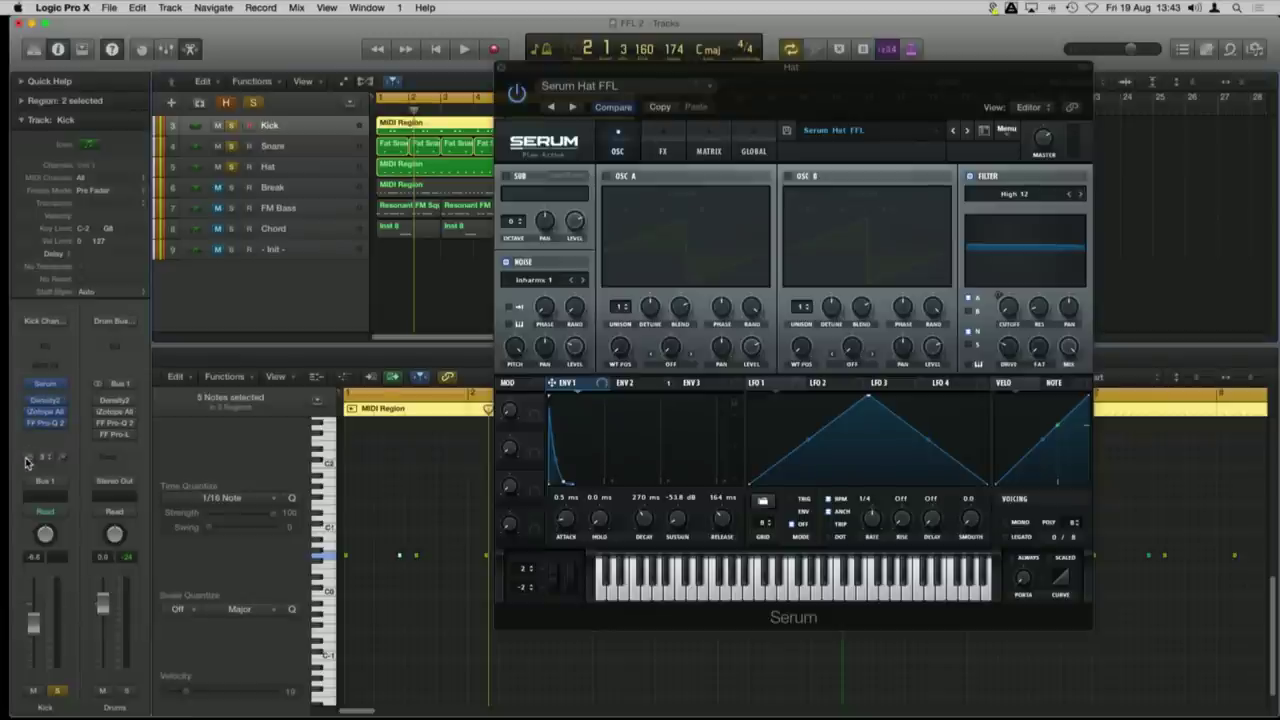
{"action": "left_click", "coordinate": [297, 144]}
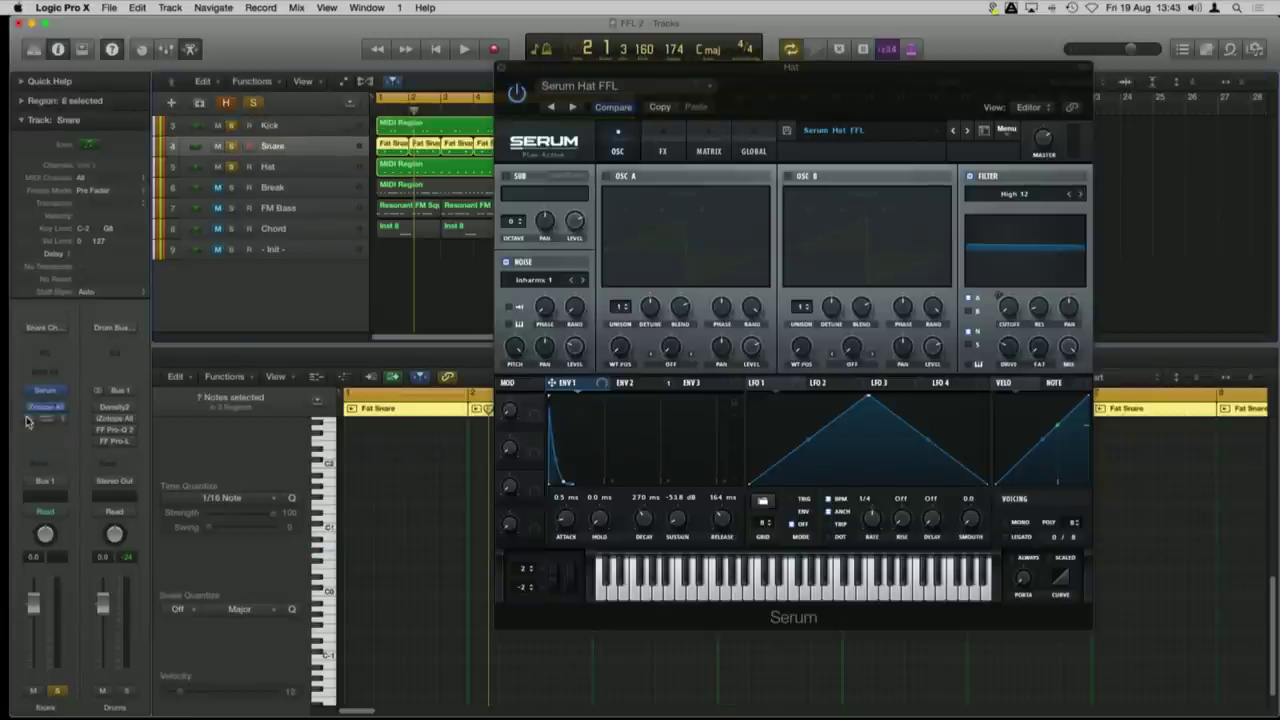
{"action": "left_click", "coordinate": [273, 171]}
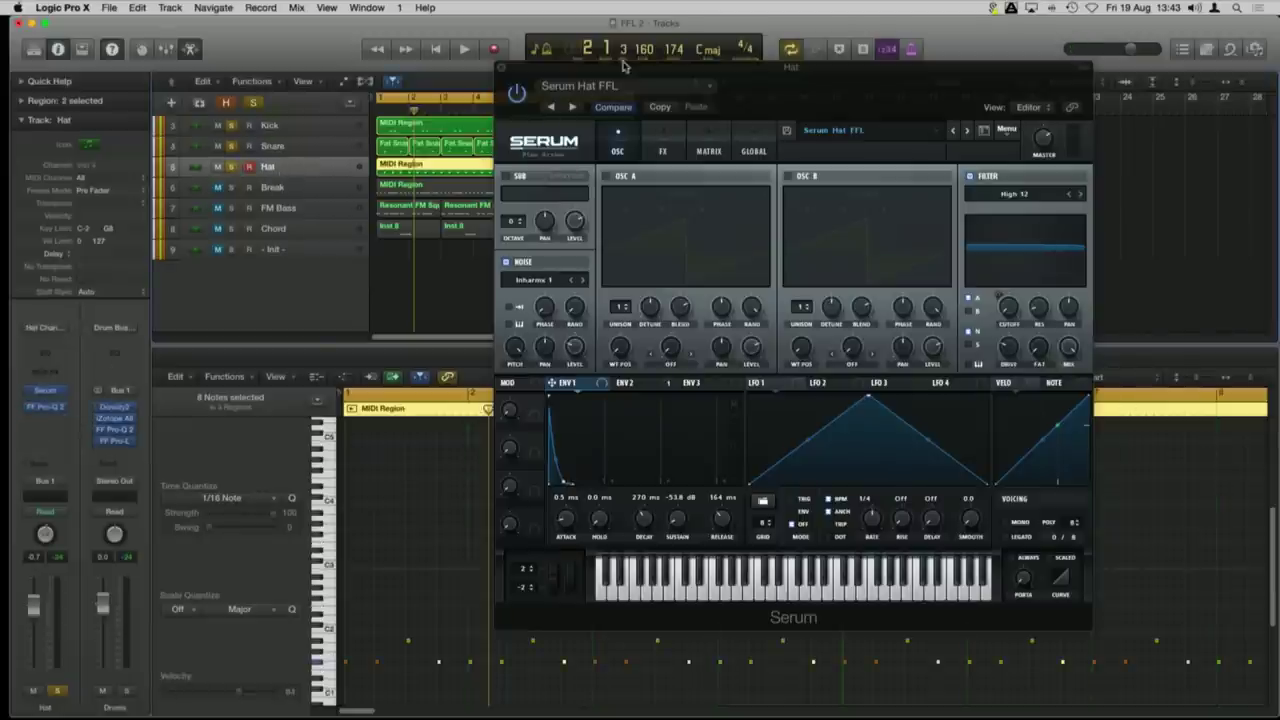
{"action": "key", "text": "space"}
{"action": "left_click_drag", "start_coordinate": [623, 66], "coordinate": [617, 91]}
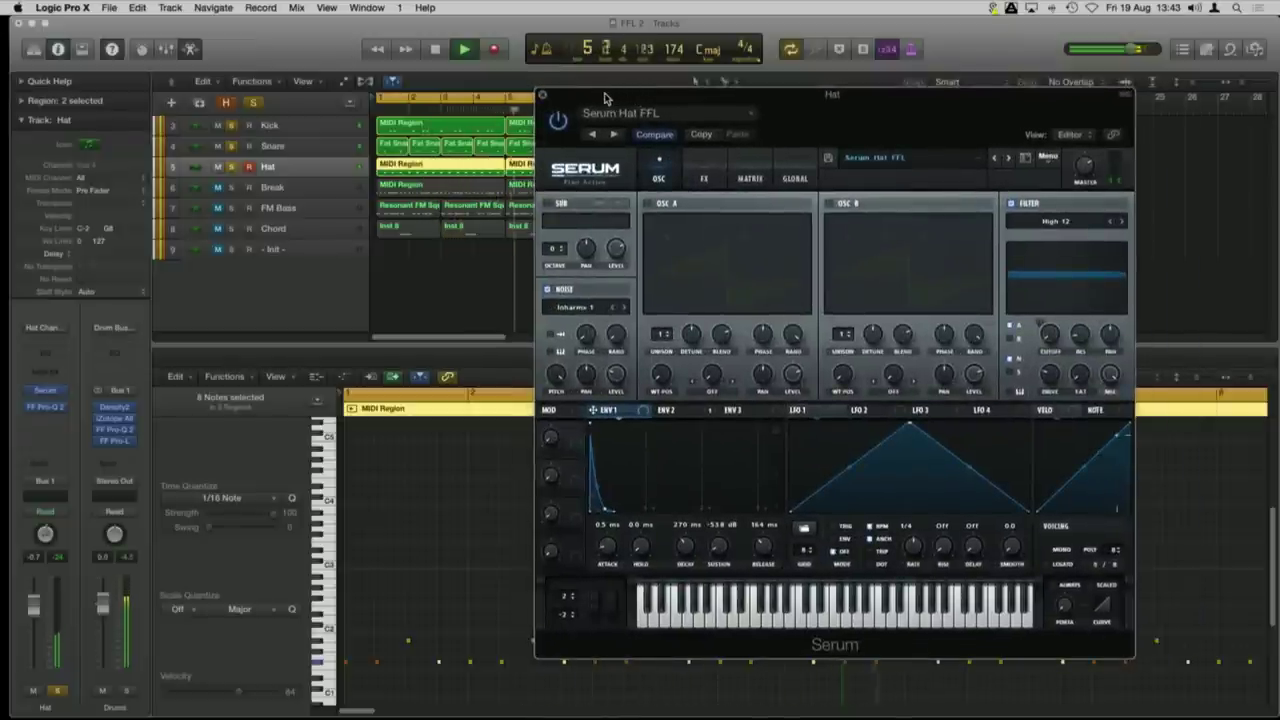
{"action": "key", "text": "space"}
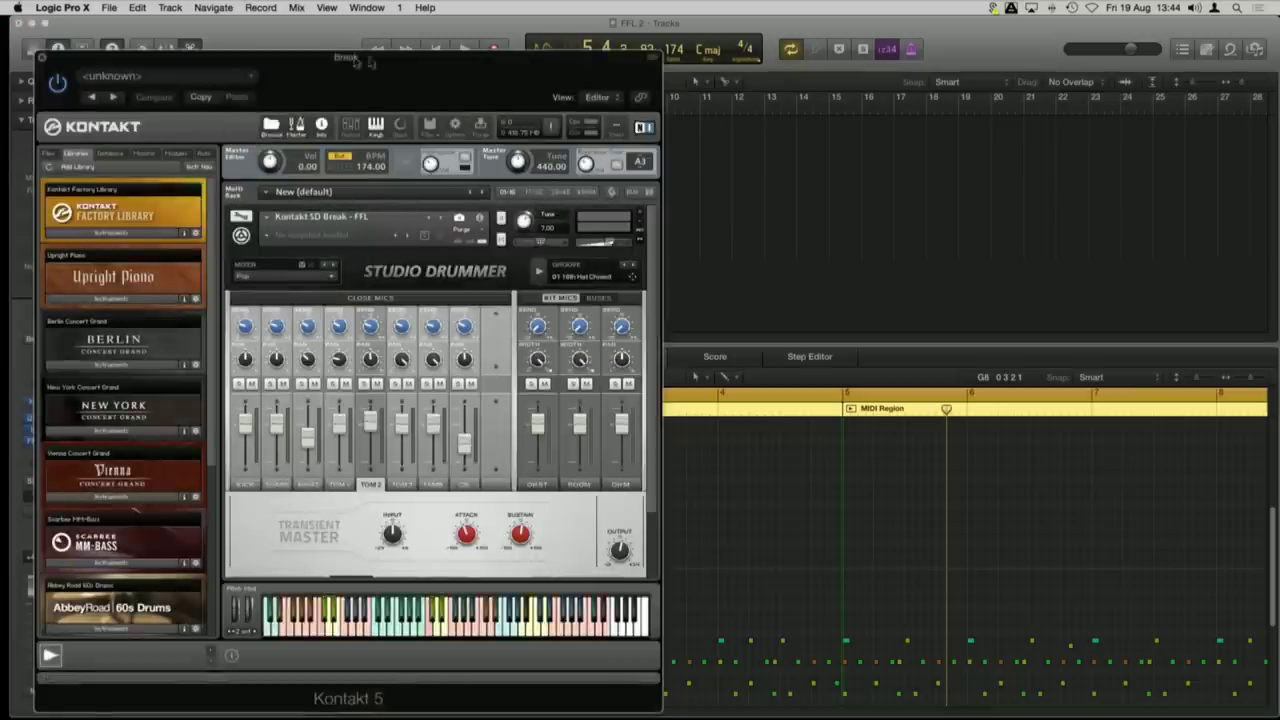
Step: Place the Break track's Kontakt Studio Drummer window beside the track list and play the Break soloed
{"action": "left_click_drag", "start_coordinate": [330, 56], "coordinate": [719, 41]}
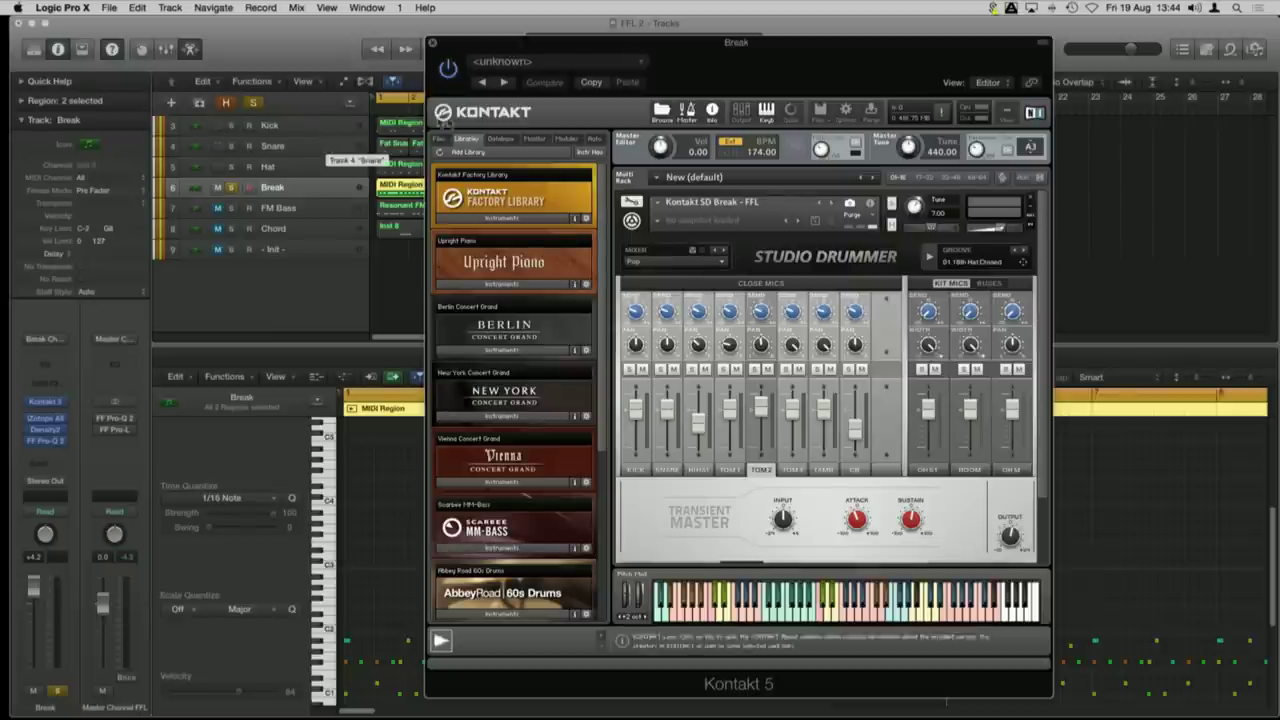
{"action": "left_click", "coordinate": [292, 167]}
{"action": "left_click", "coordinate": [276, 189]}
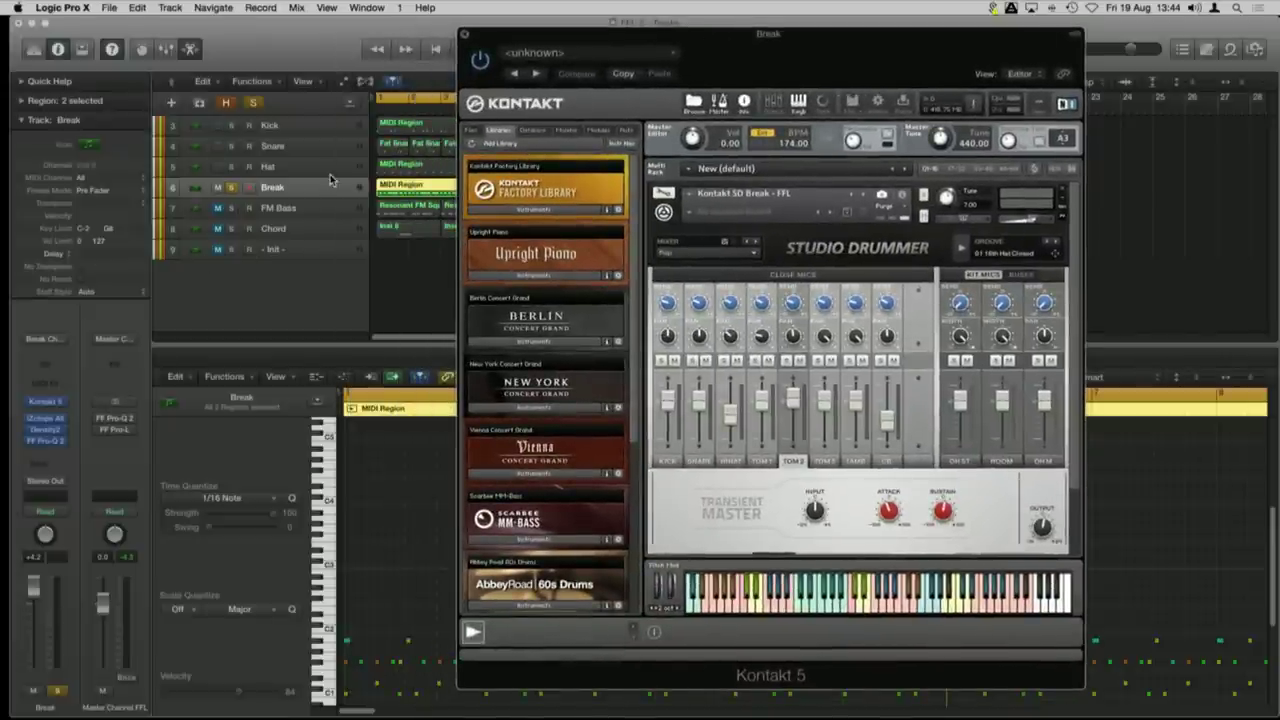
{"action": "key", "text": "space"}
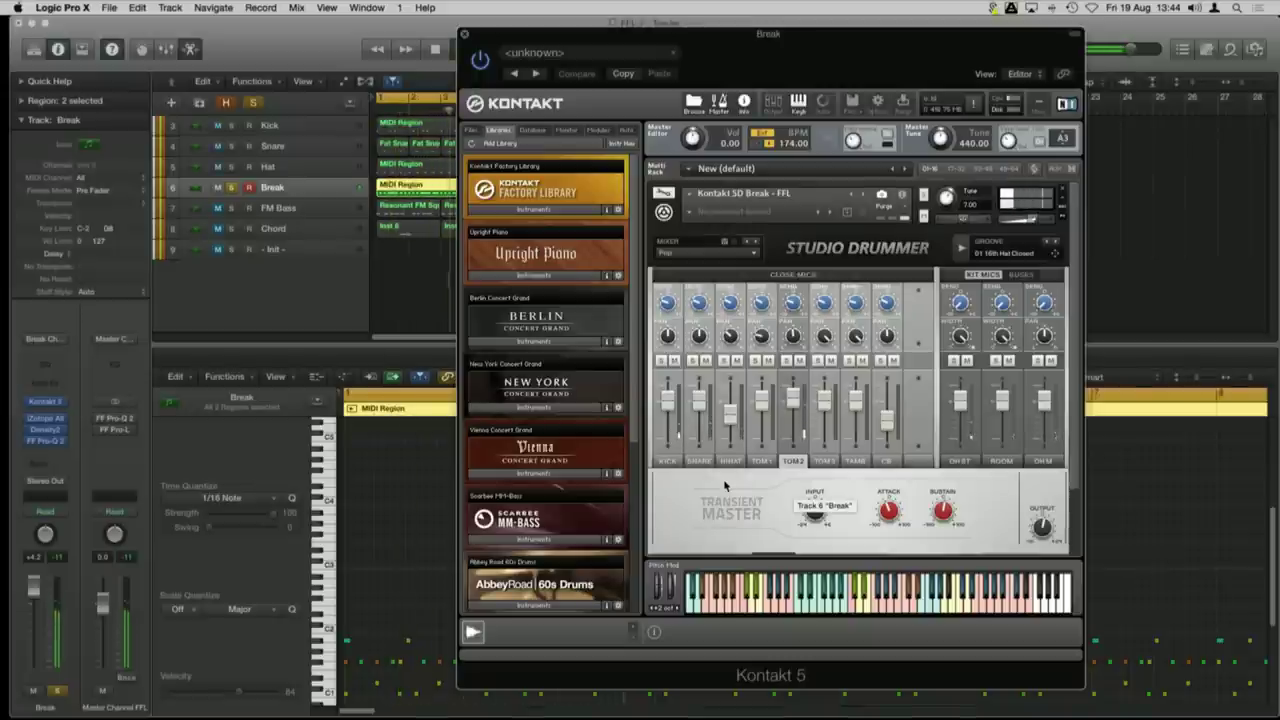
Step: Unsolo the Break, play the full drums while muting and unmuting the Break for comparison, and close its Kontakt window
{"action": "left_click", "coordinate": [230, 189]}
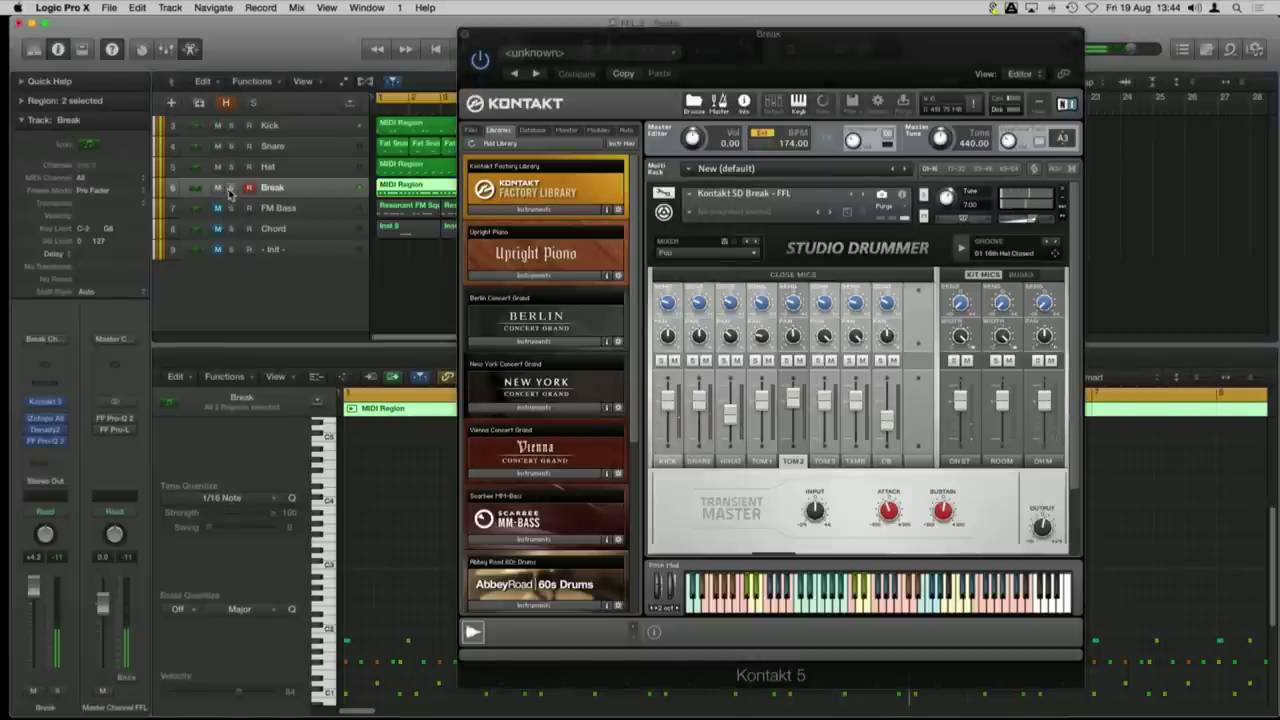
{"action": "left_click_drag", "start_coordinate": [615, 41], "coordinate": [713, 53]}
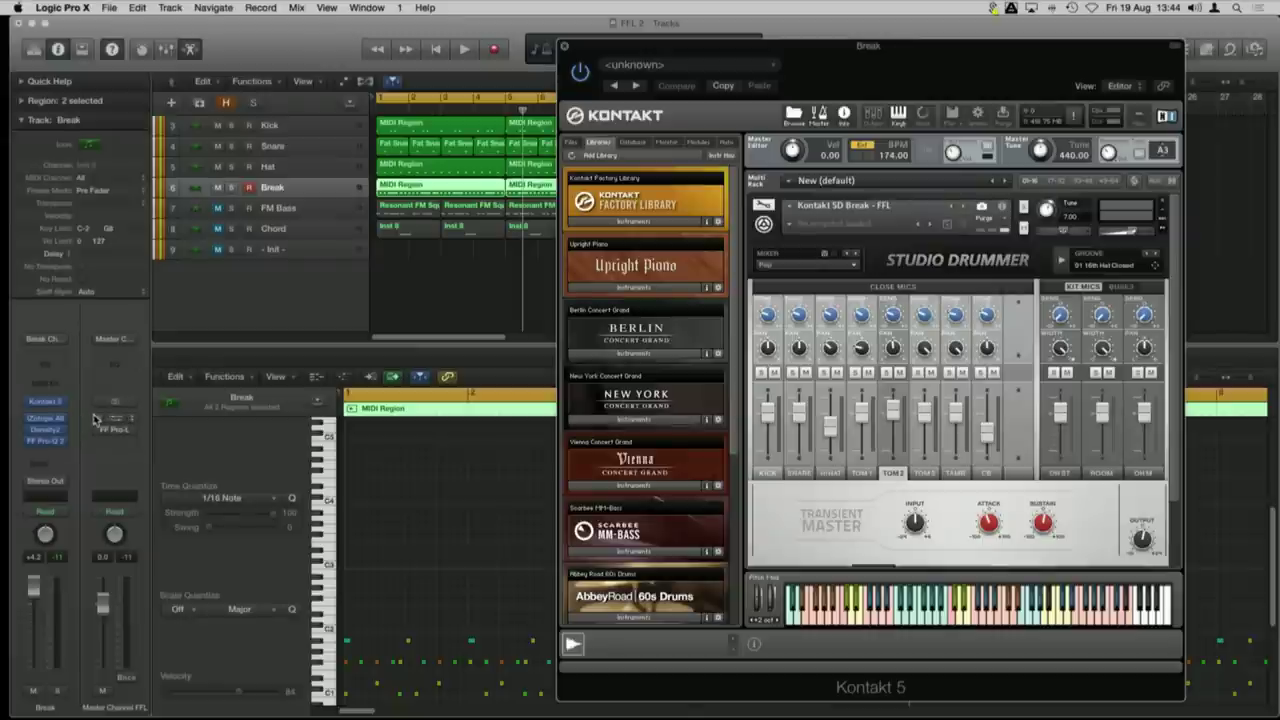
{"action": "key", "text": "space"}
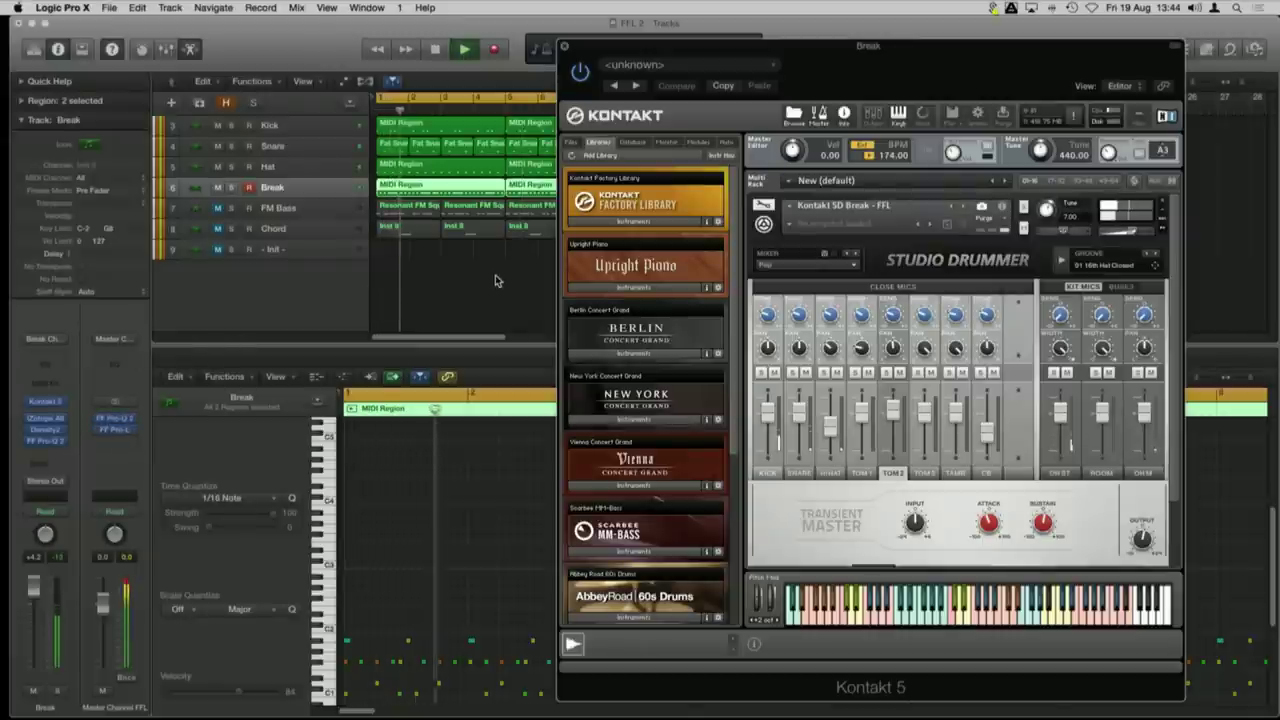
{"action": "left_click", "coordinate": [217, 187]}
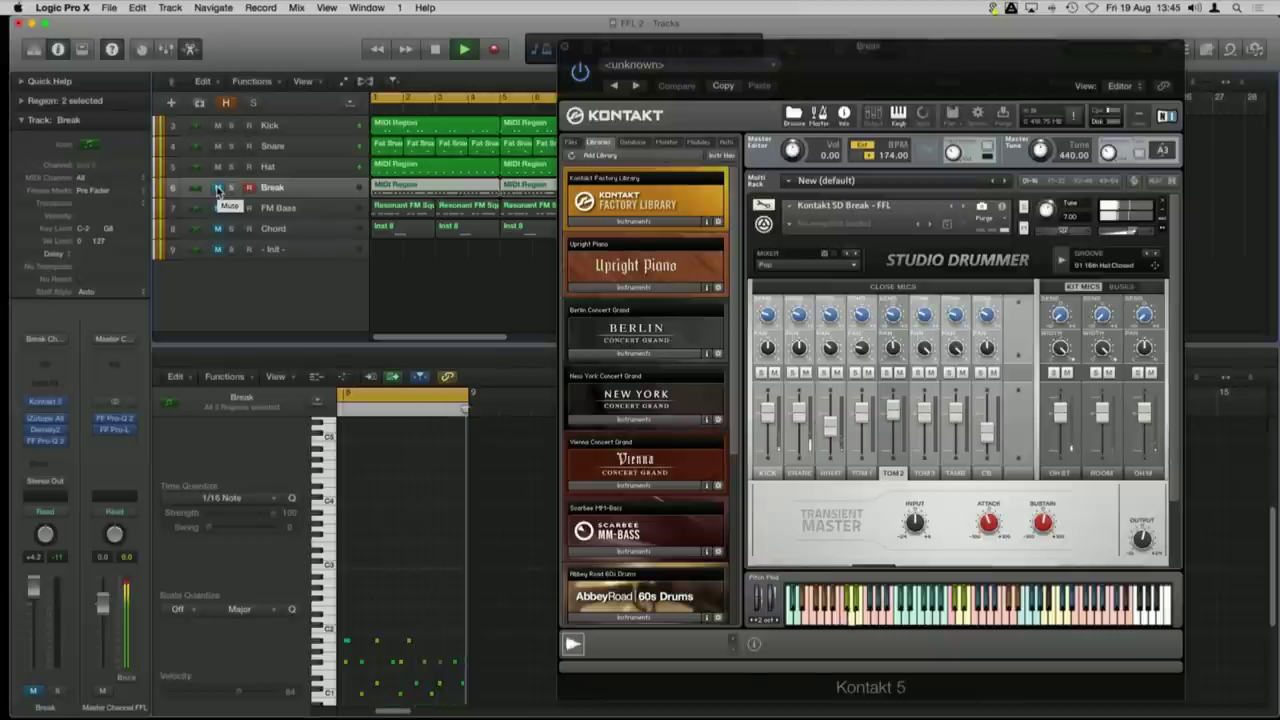
{"action": "left_click", "coordinate": [217, 187]}
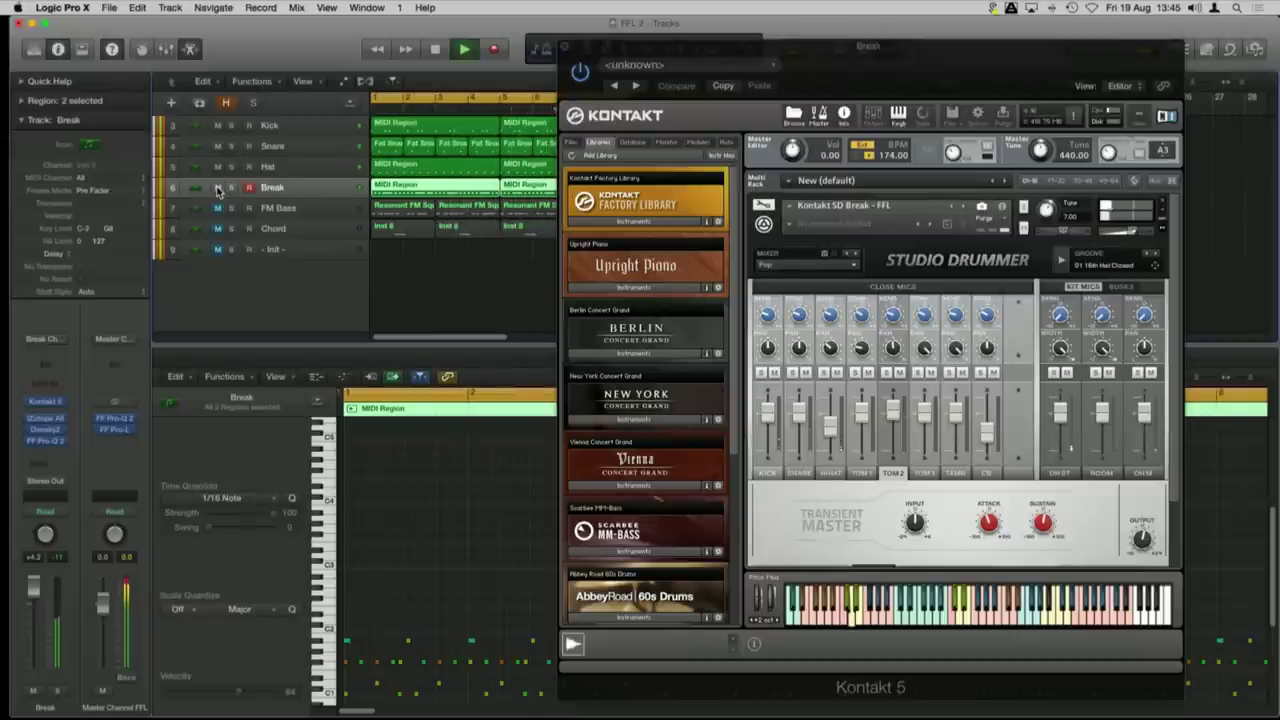
{"action": "key", "text": "space"}
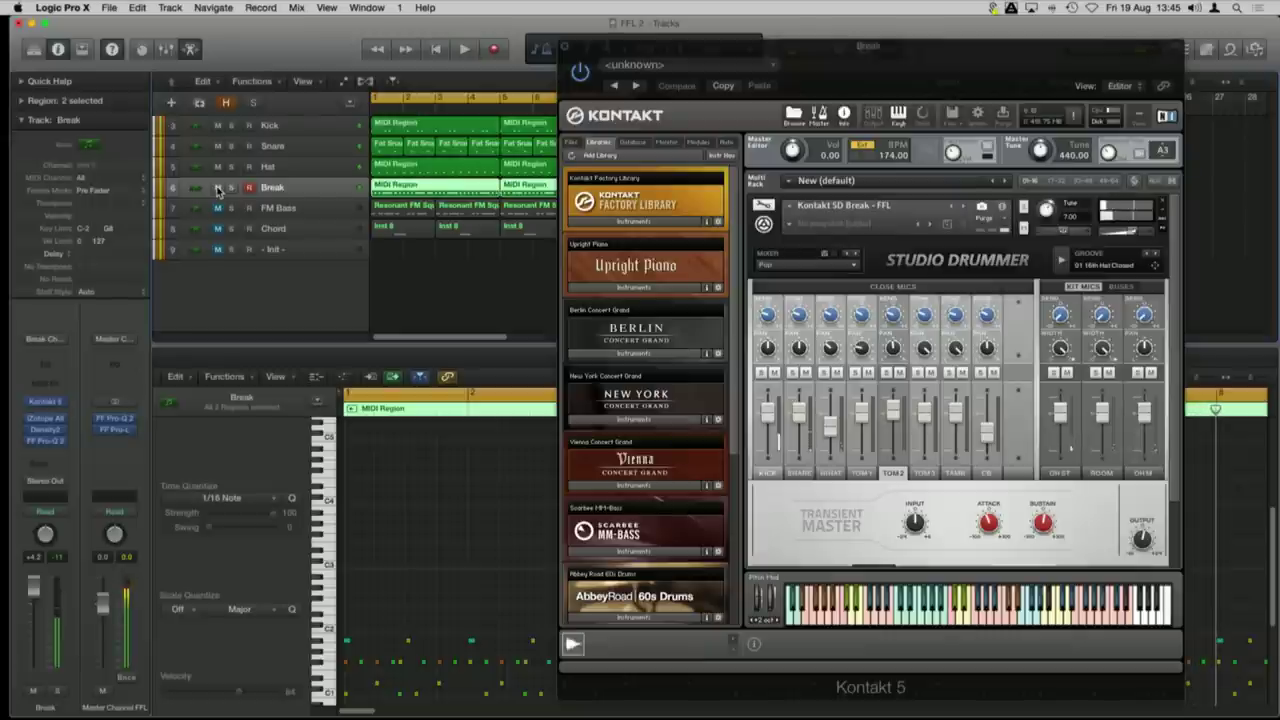
{"action": "left_click", "coordinate": [566, 47]}
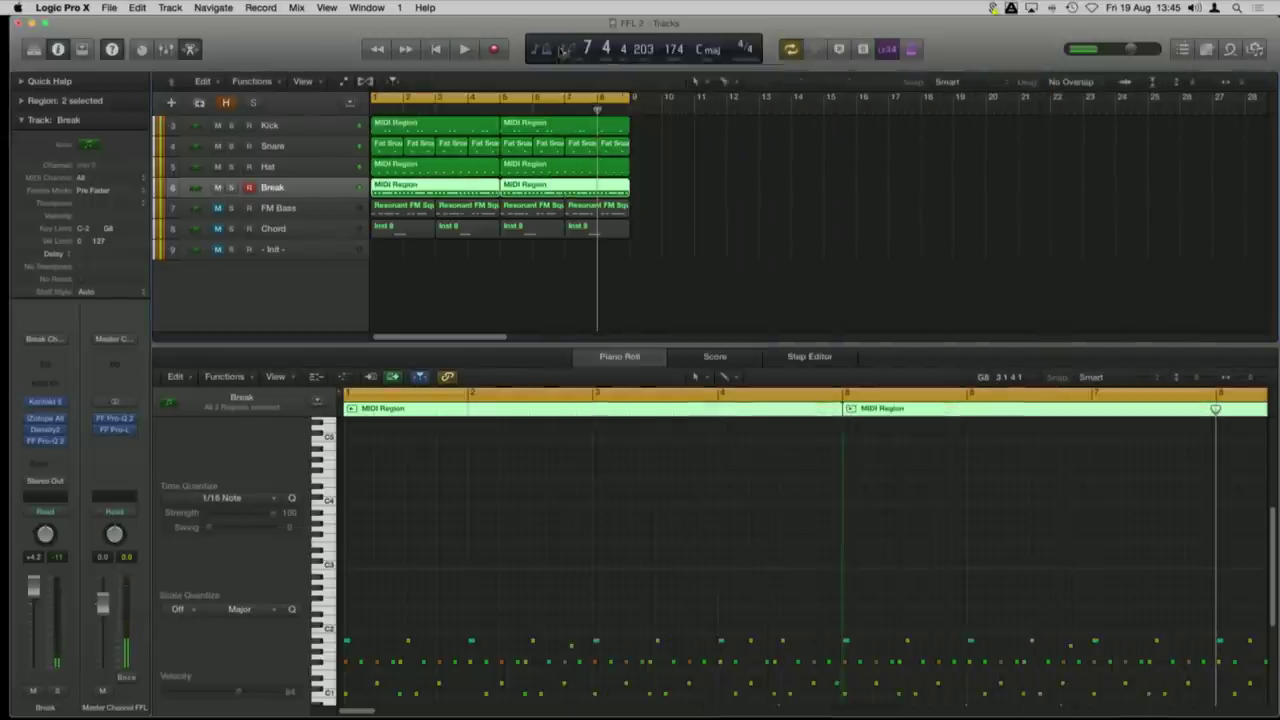
Step: Show the mixer and open the Drums bus's Density2 and iZotope Alloy 2, continuing without authorization and arranging both windows side by side
{"action": "left_click", "coordinate": [167, 50]}
{"action": "left_click", "coordinate": [549, 458]}
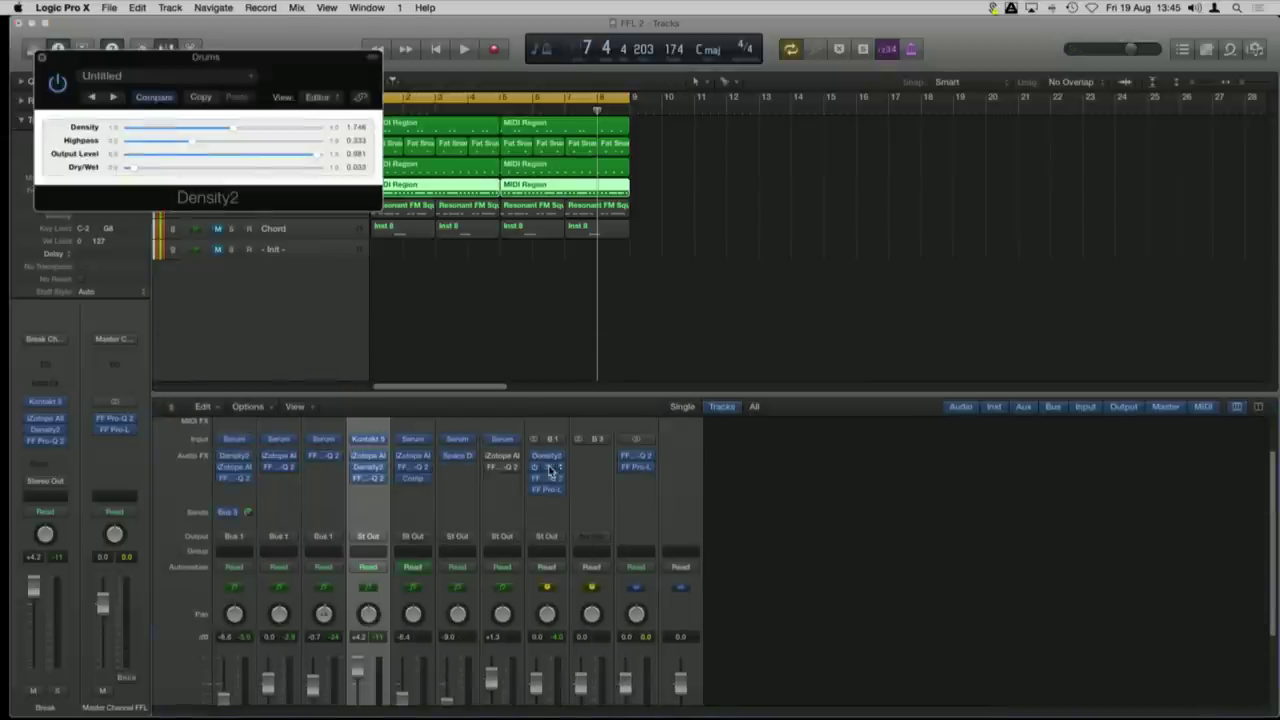
{"action": "left_click", "coordinate": [545, 466]}
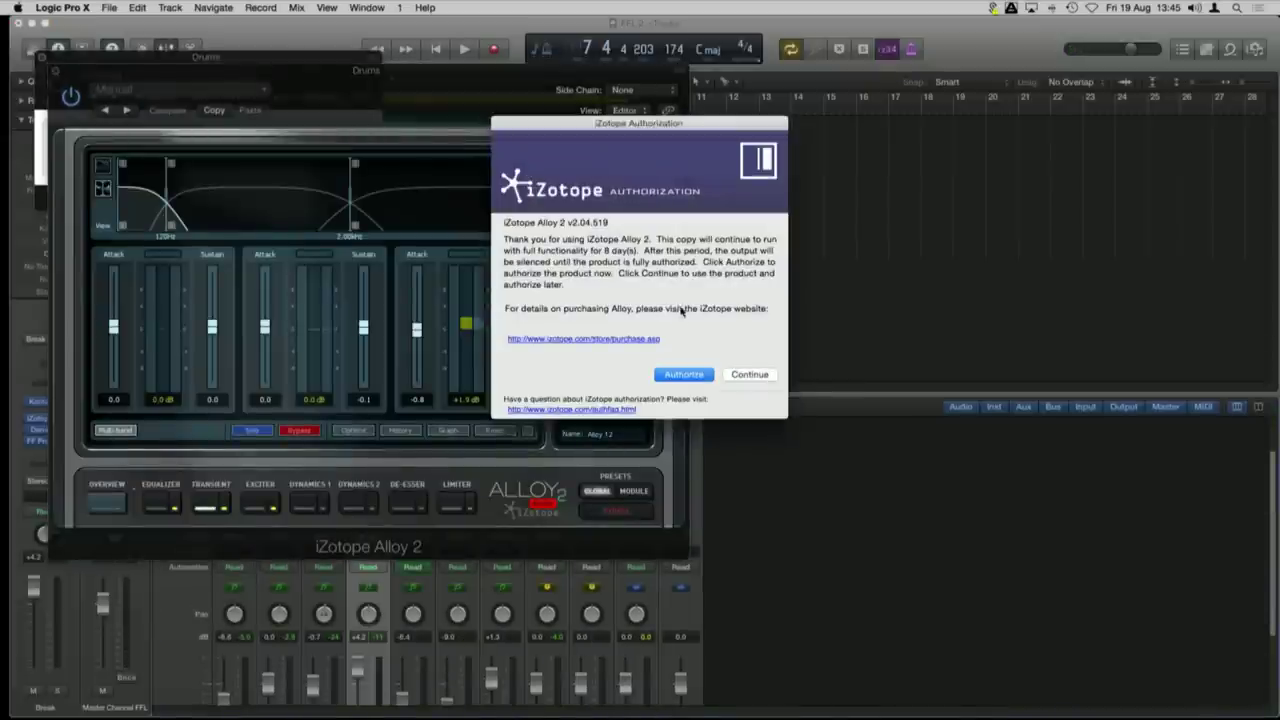
{"action": "left_click", "coordinate": [750, 375]}
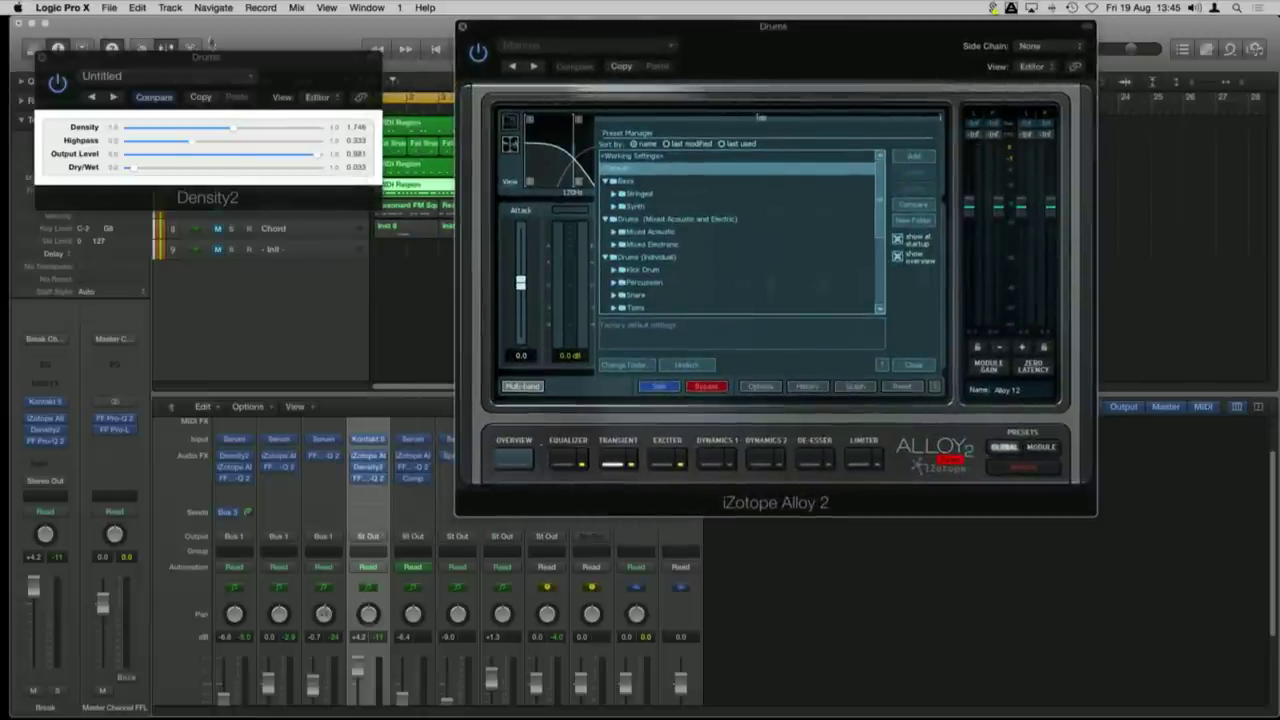
{"action": "left_click_drag", "start_coordinate": [207, 61], "coordinate": [259, 116]}
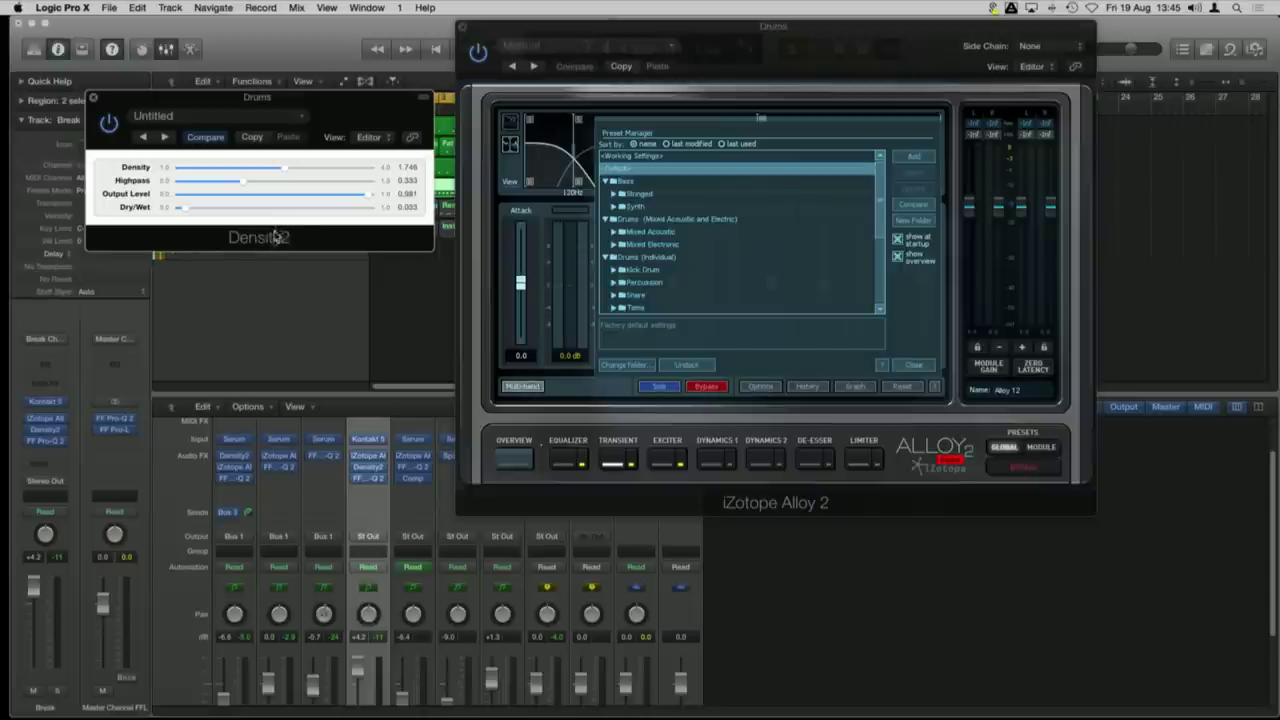
{"action": "left_click_drag", "start_coordinate": [280, 98], "coordinate": [288, 122]}
{"action": "left_click_drag", "start_coordinate": [510, 31], "coordinate": [697, 58]}
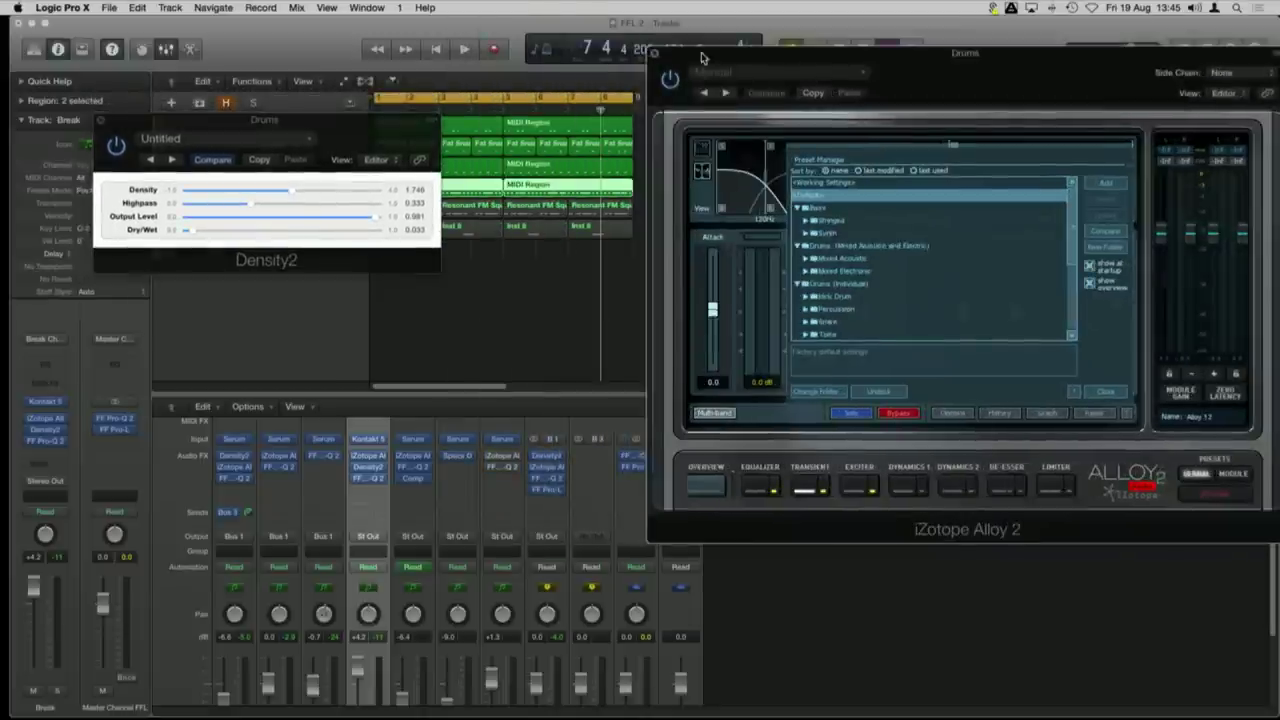
{"action": "left_click_drag", "start_coordinate": [270, 135], "coordinate": [385, 193]}
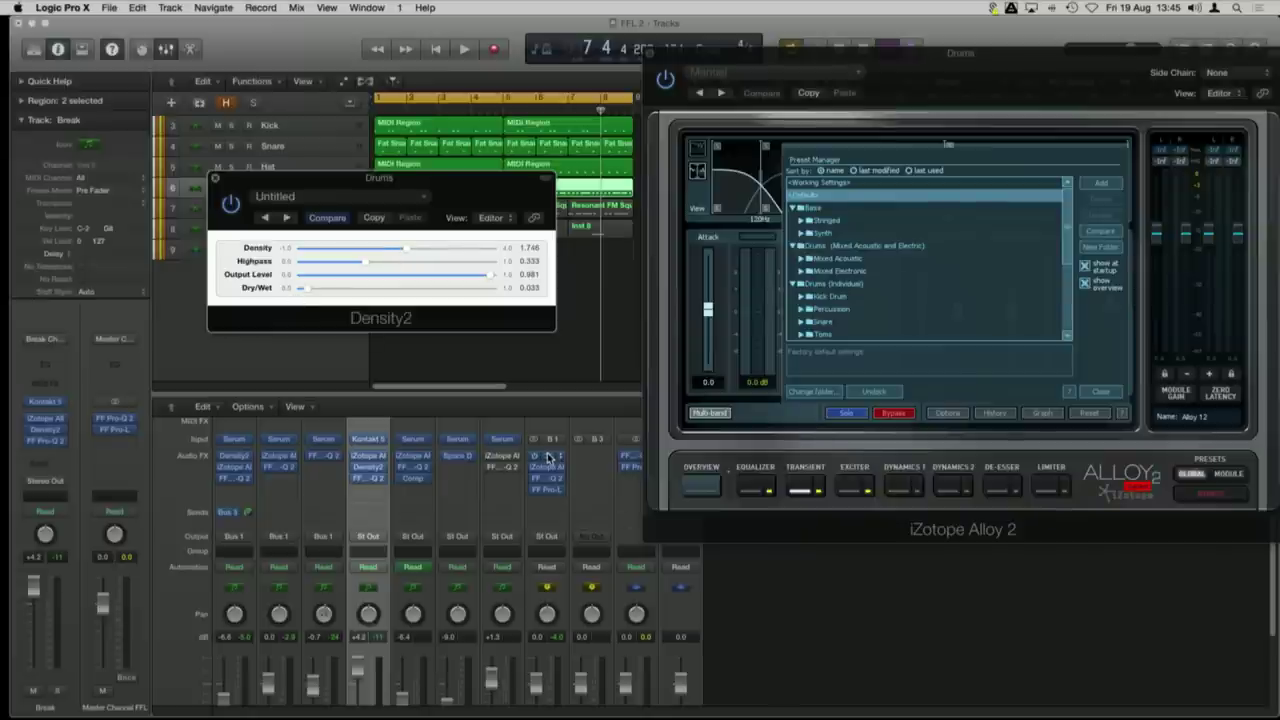
Step: Reopen the Drums bus's Density2 and set Density to 2.201 and Dry/Wet to about 0.5 while playing the drums
{"action": "key", "text": "super+w"}
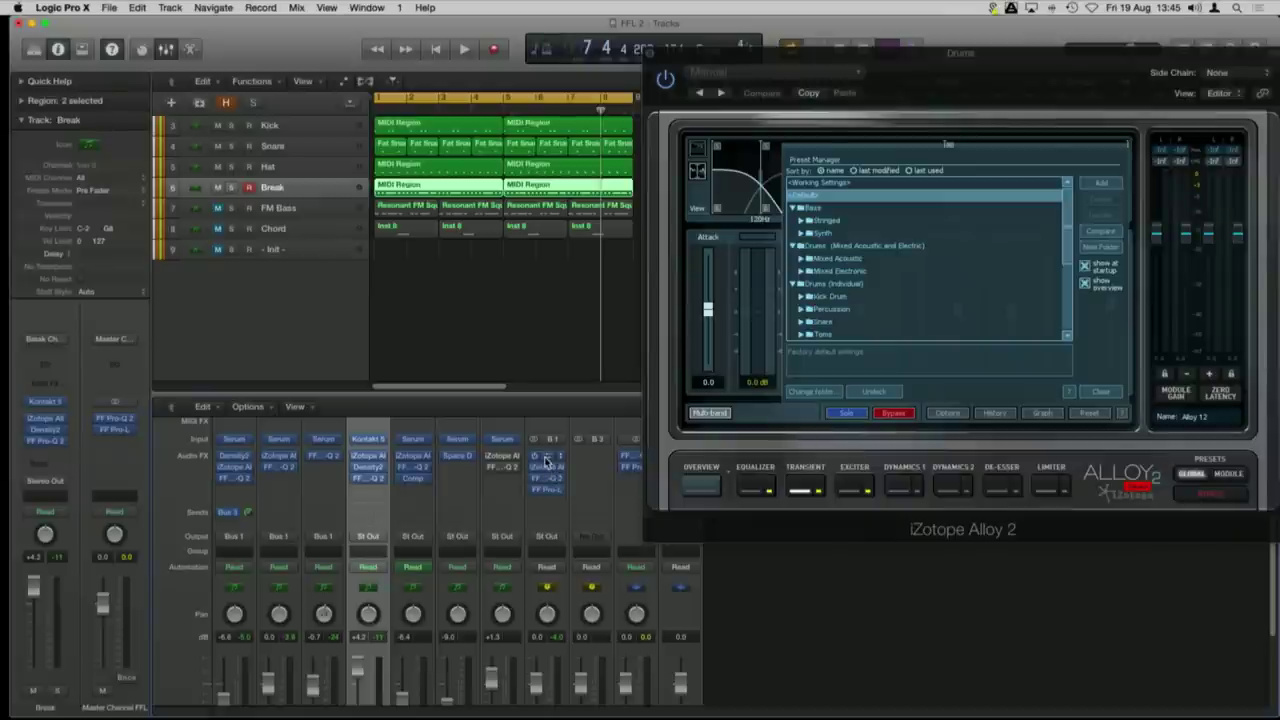
{"action": "left_click", "coordinate": [562, 457]}
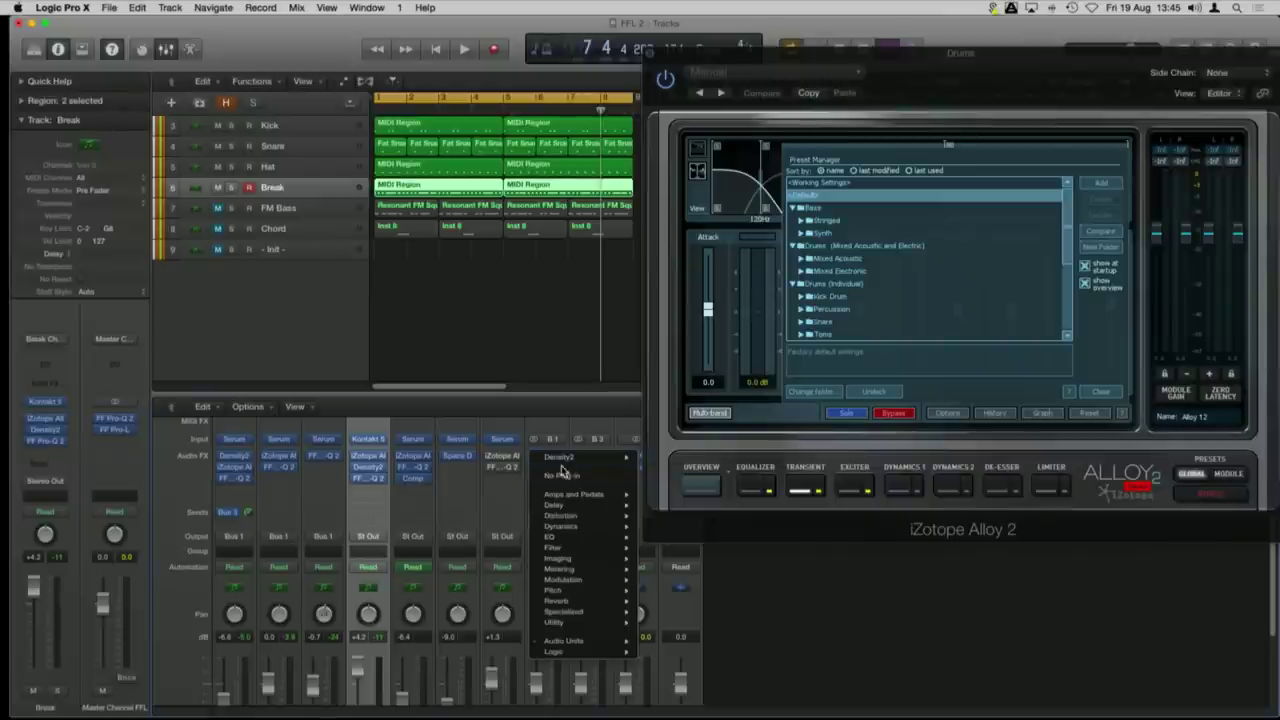
{"action": "left_click", "coordinate": [558, 455]}
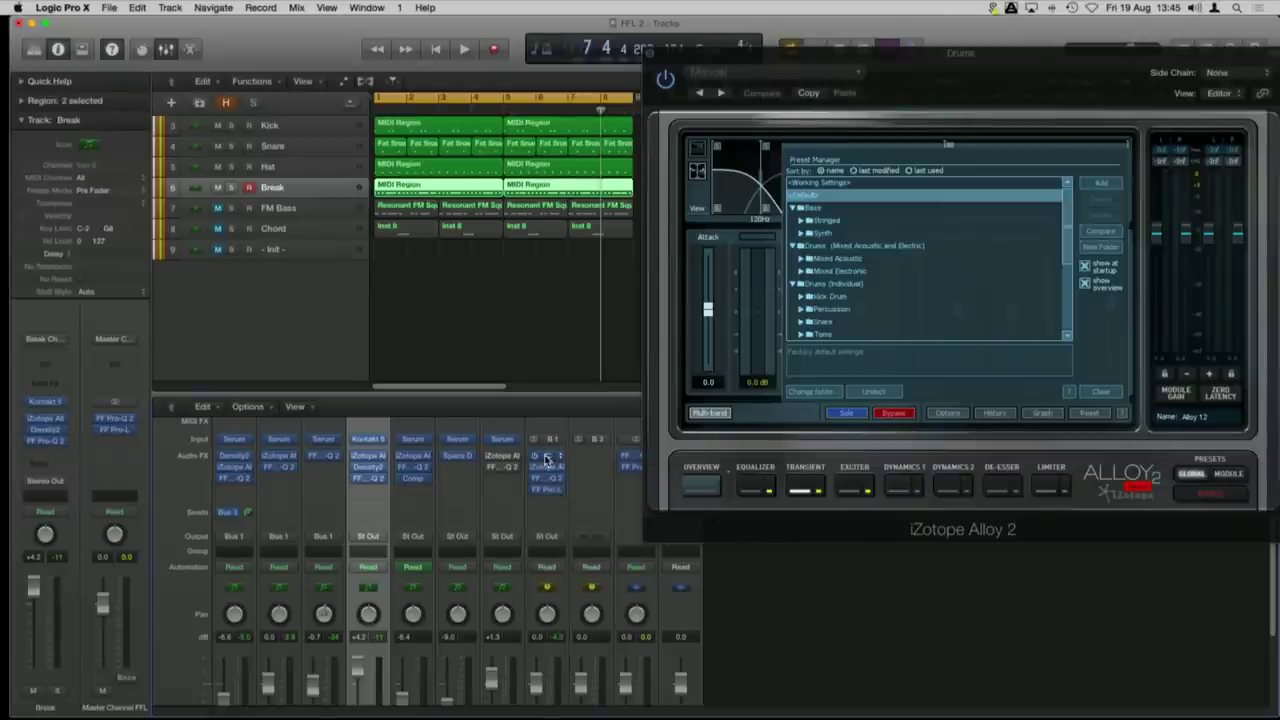
{"action": "left_click", "coordinate": [546, 457]}
{"action": "key", "text": "space"}
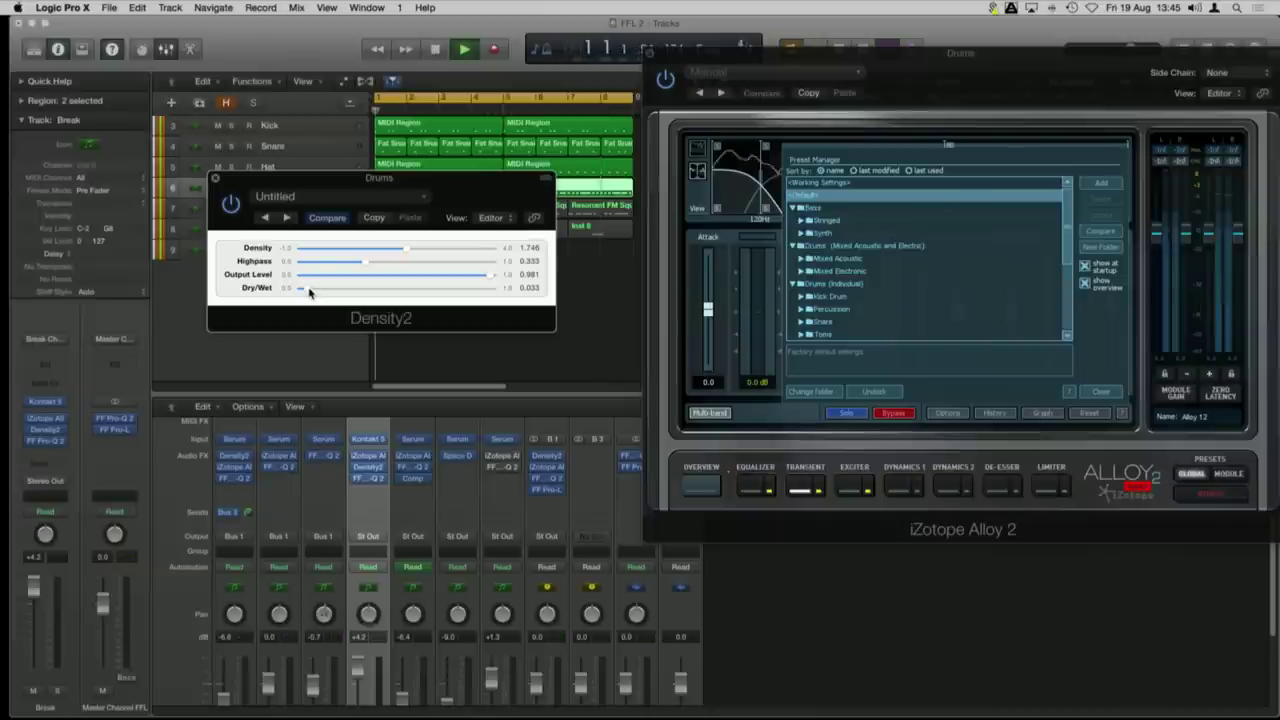
{"action": "left_click_drag", "start_coordinate": [380, 293], "coordinate": [423, 258]}
{"action": "key", "text": "space"}
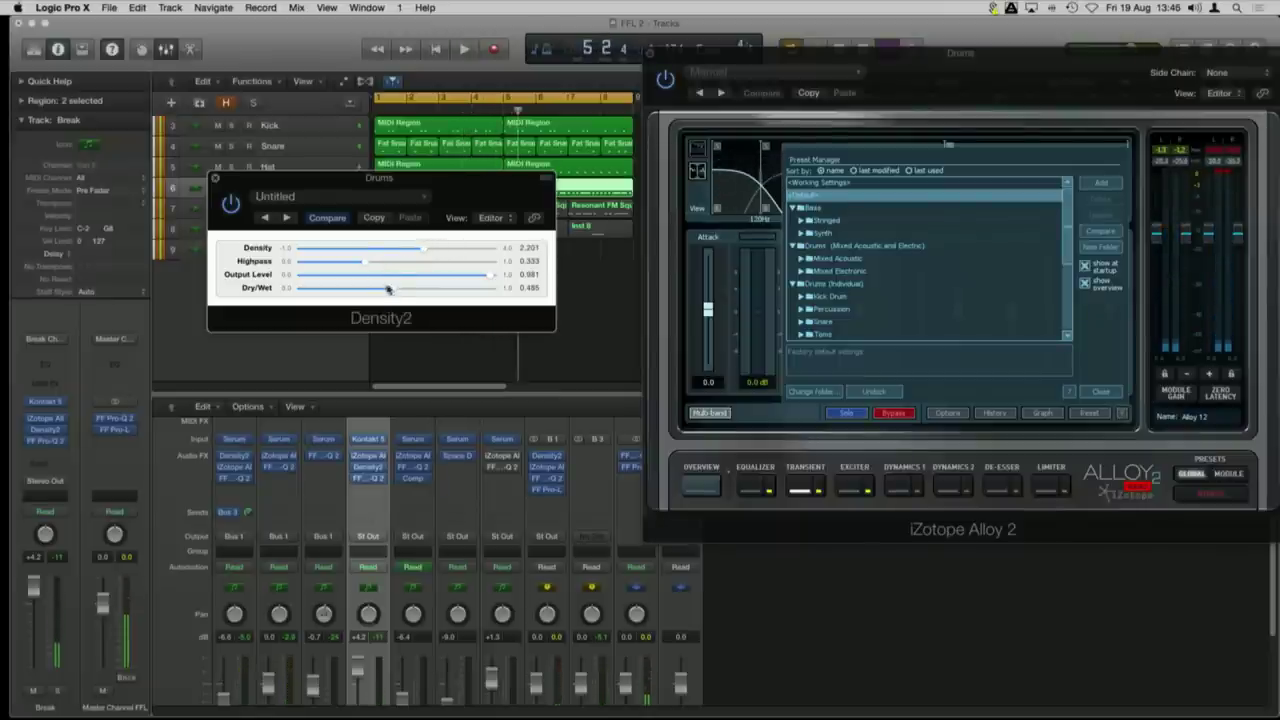
Step: Set the Drums bus's Density2 Dry/Wet to 0.23 during playback, comparing against fully dry, and close the compressor
{"action": "left_click_drag", "start_coordinate": [394, 291], "coordinate": [358, 289]}
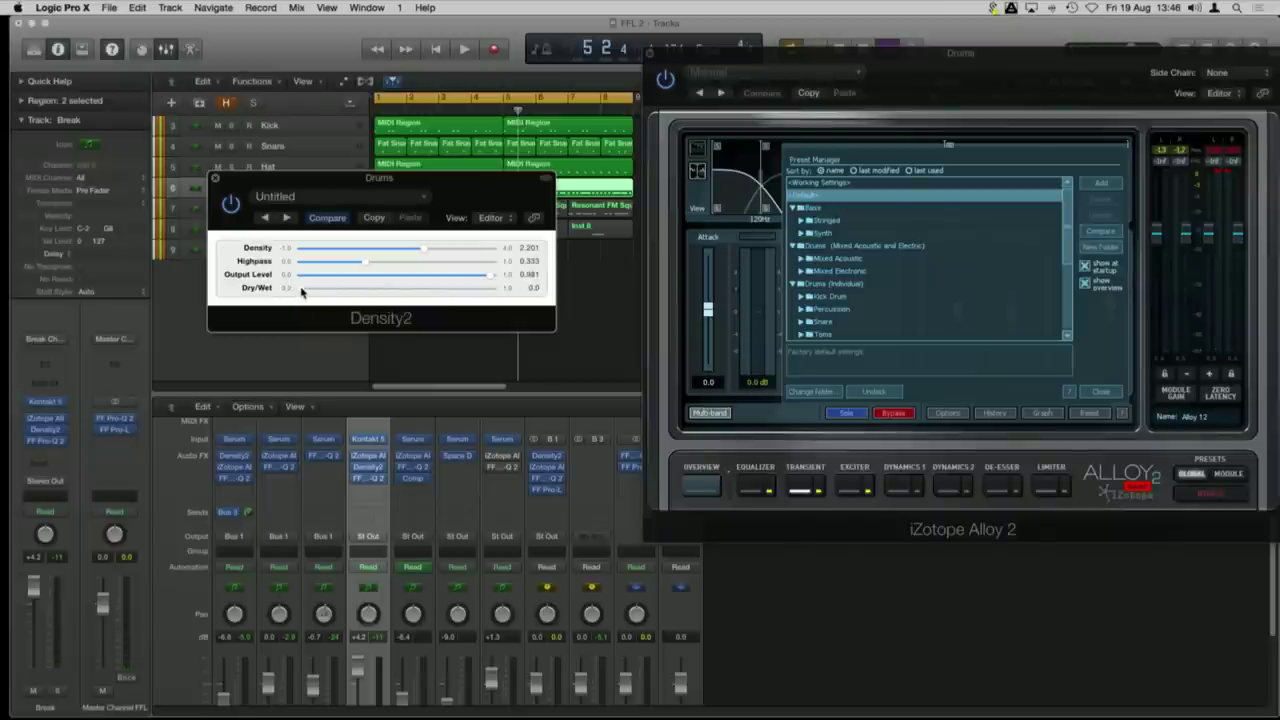
{"action": "key", "text": "space"}
{"action": "left_click_drag", "start_coordinate": [300, 291], "coordinate": [336, 293]}
{"action": "mouse_move", "coordinate": [341, 292]}
{"action": "left_mouse_down"}
{"action": "mouse_move", "coordinate": [326, 293]}
{"action": "mouse_move", "coordinate": [345, 291]}
{"action": "left_mouse_up"}
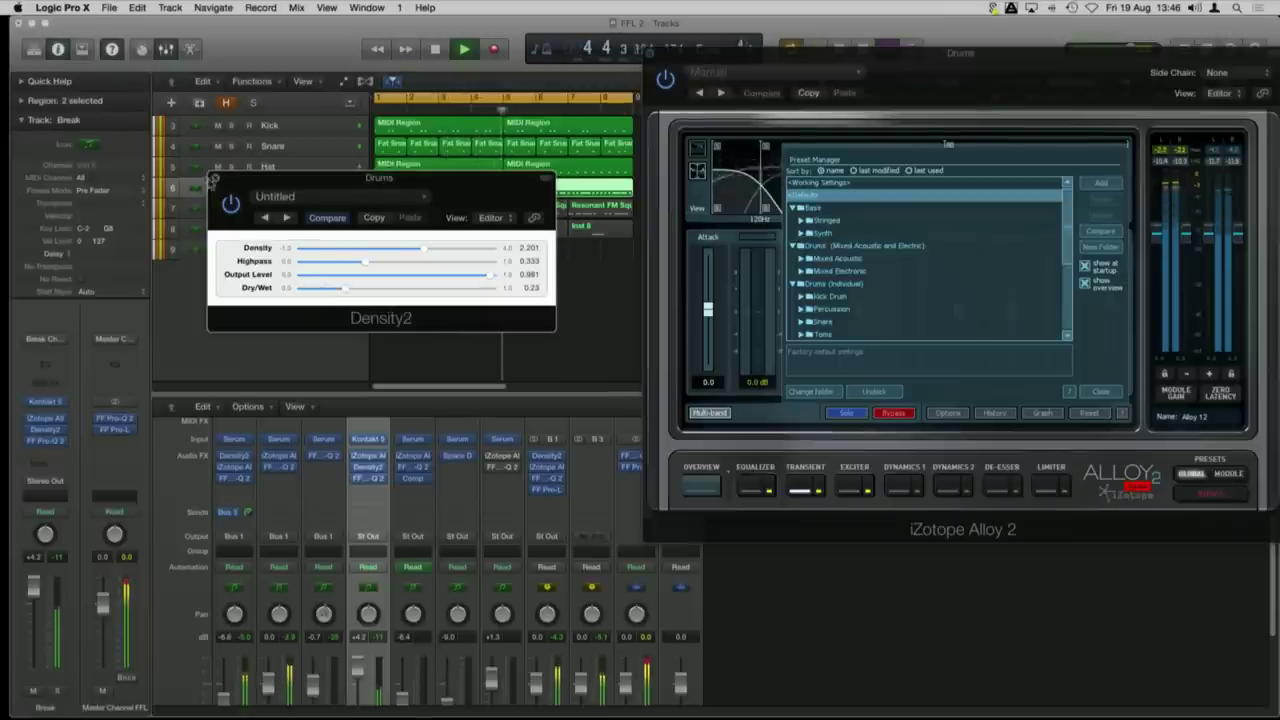
{"action": "key", "text": "space"}
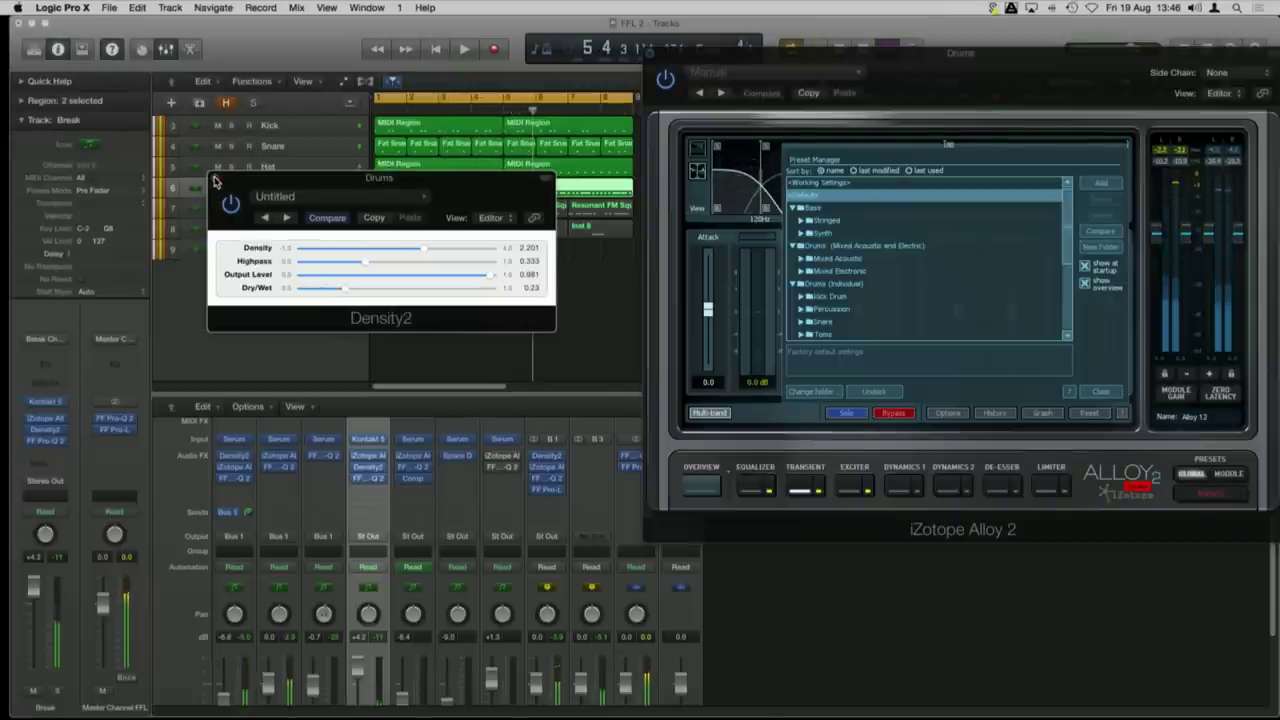
{"action": "left_click", "coordinate": [214, 180]}
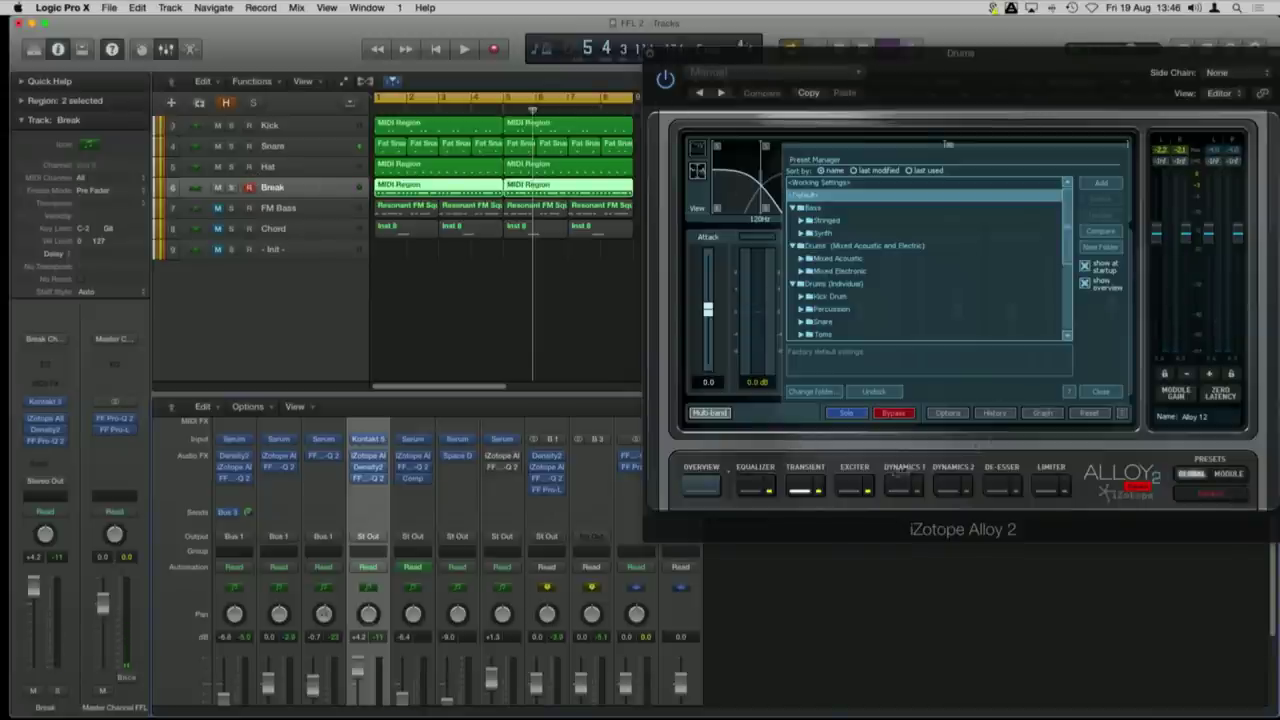
Step: Dismiss Alloy 2's preset manager on the Drums bus, check the Exciter module and close the plugin
{"action": "left_click", "coordinate": [1094, 394]}
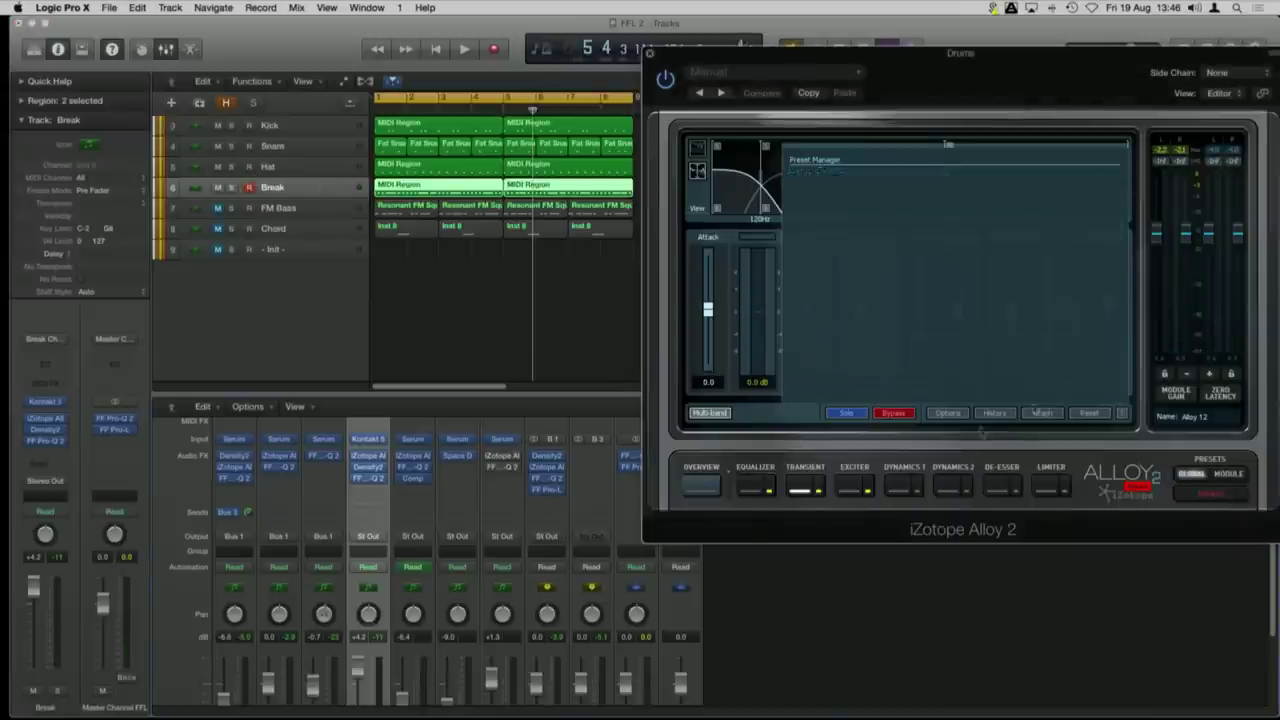
{"action": "left_click", "coordinate": [849, 488]}
{"action": "left_click", "coordinate": [647, 53]}
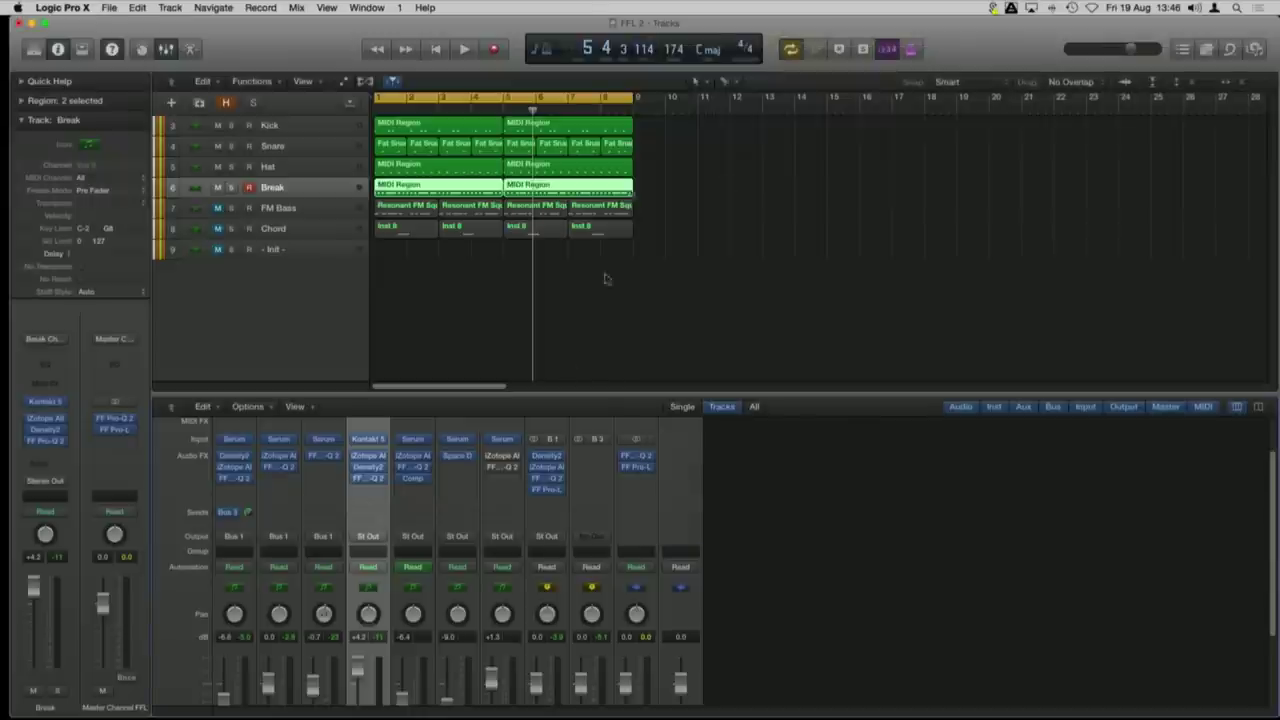
Step: View the EQ curve in the Drums bus's FF Pro-Q 2, close it and open the FF Pro-L limiter
{"action": "left_click", "coordinate": [548, 482]}
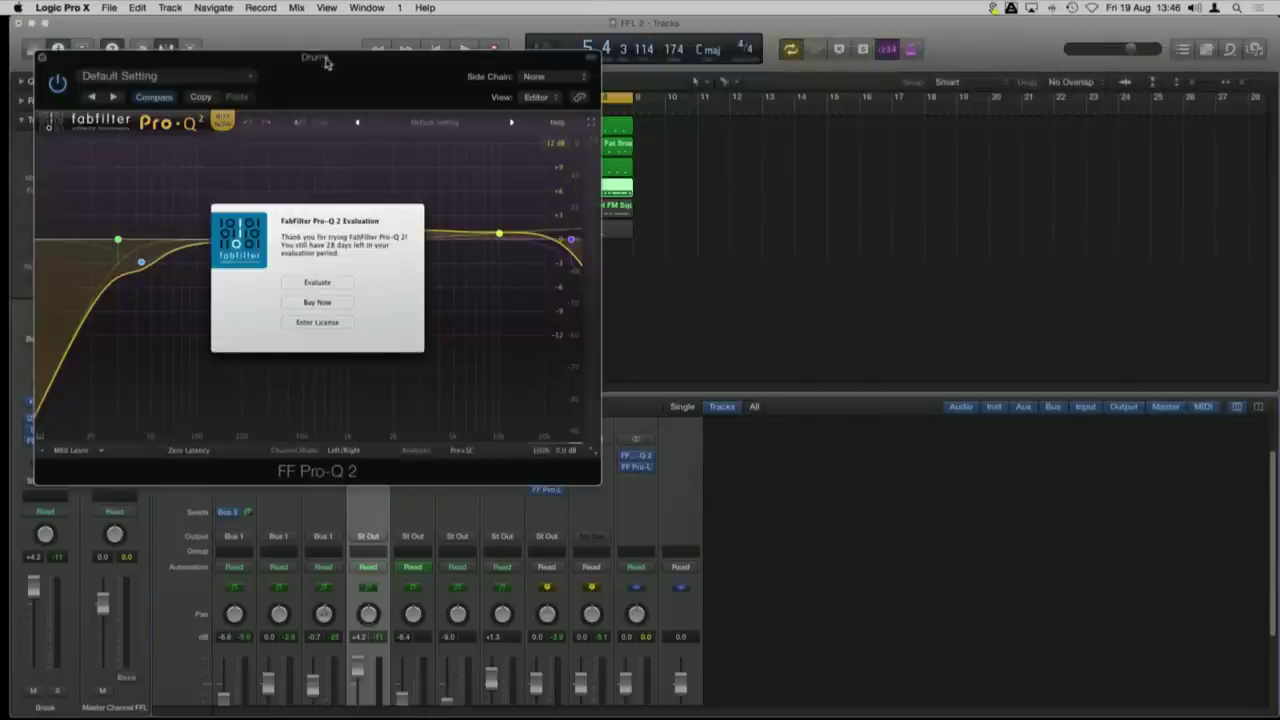
{"action": "left_click_drag", "start_coordinate": [325, 62], "coordinate": [850, 176]}
{"action": "left_click", "coordinate": [566, 177]}
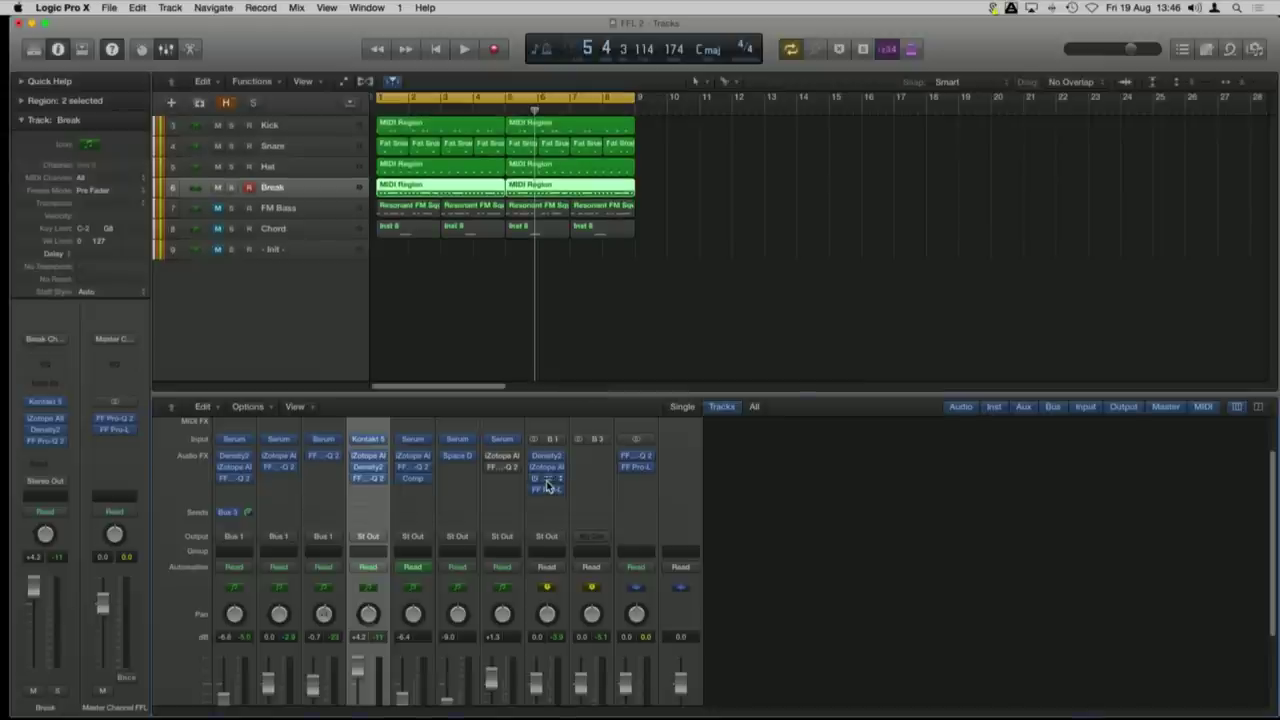
{"action": "scroll", "coordinate": [548, 500], "scroll_direction": "up", "scroll_amount": 1}
{"action": "left_click", "coordinate": [548, 494]}
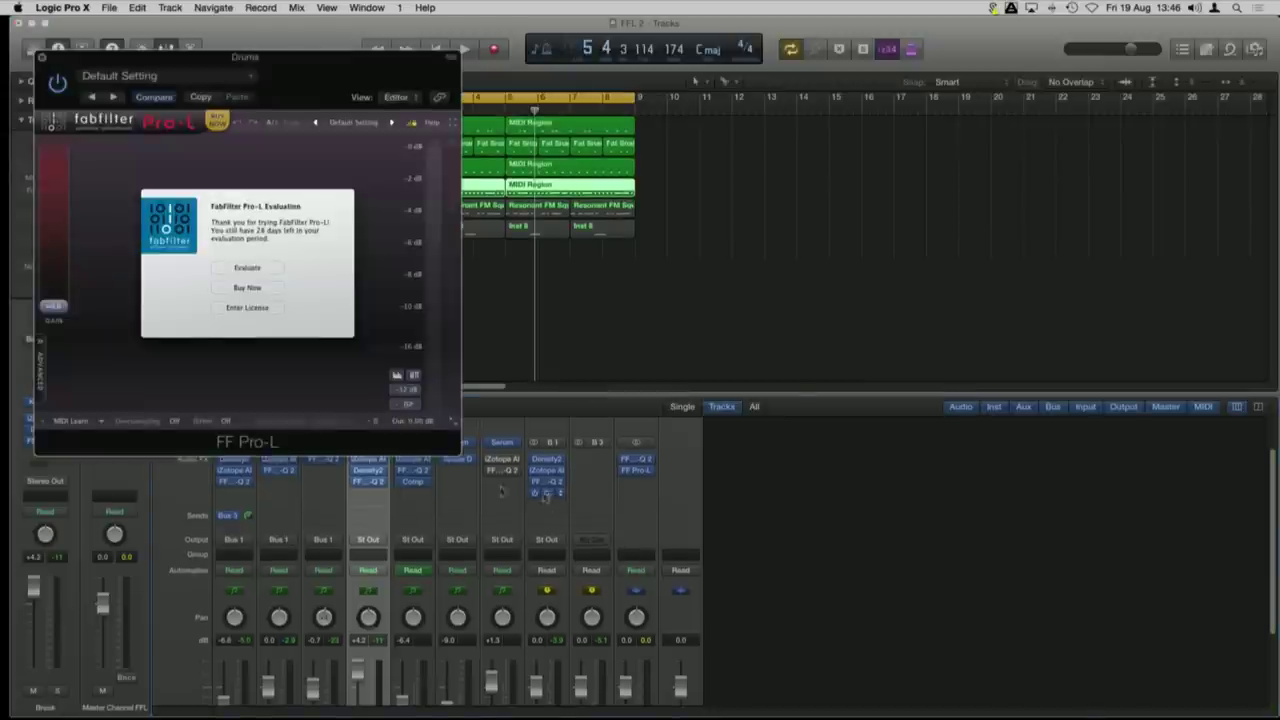
Step: Close the Drums bus's FF Pro-L limiter and clear the region selection in the arrangement
{"action": "left_click", "coordinate": [41, 57]}
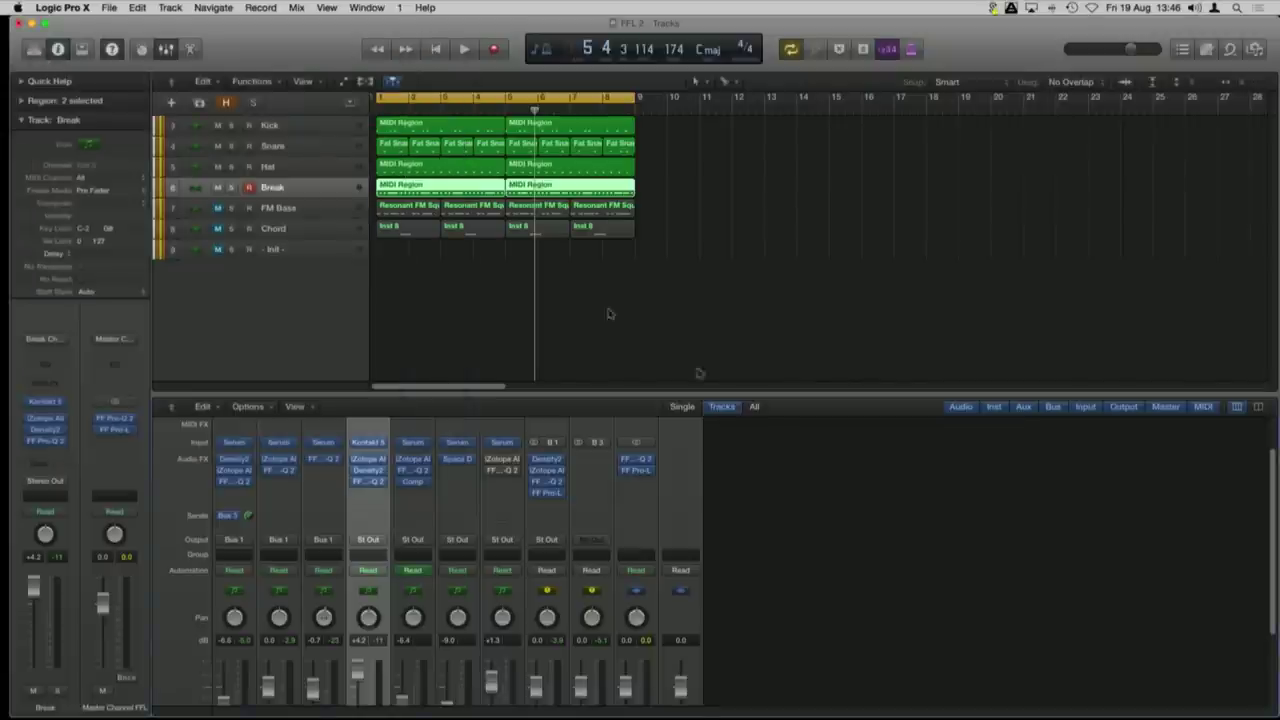
{"action": "left_click", "coordinate": [728, 348]}
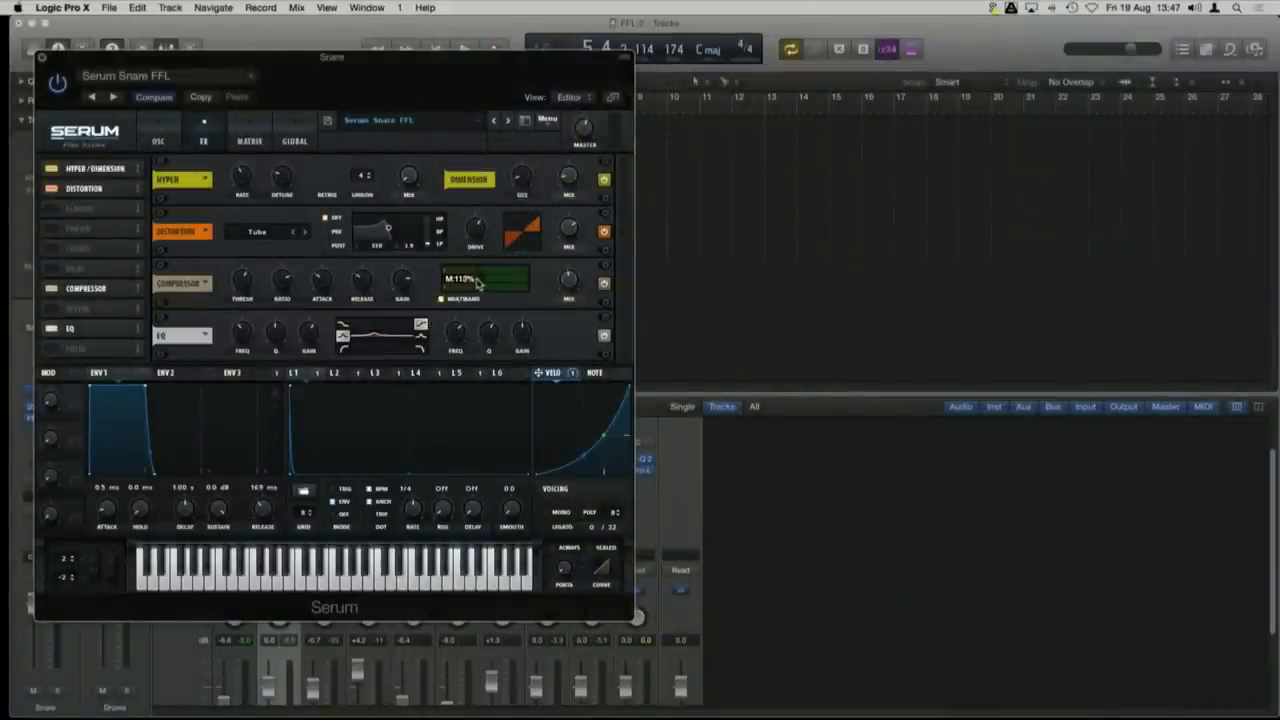
Step: Check the mid band of the multiband compressor in the Snare's Serum effects and move the plug-in window clear of the track list
{"action": "left_click_drag", "start_coordinate": [474, 283], "coordinate": [480, 283]}
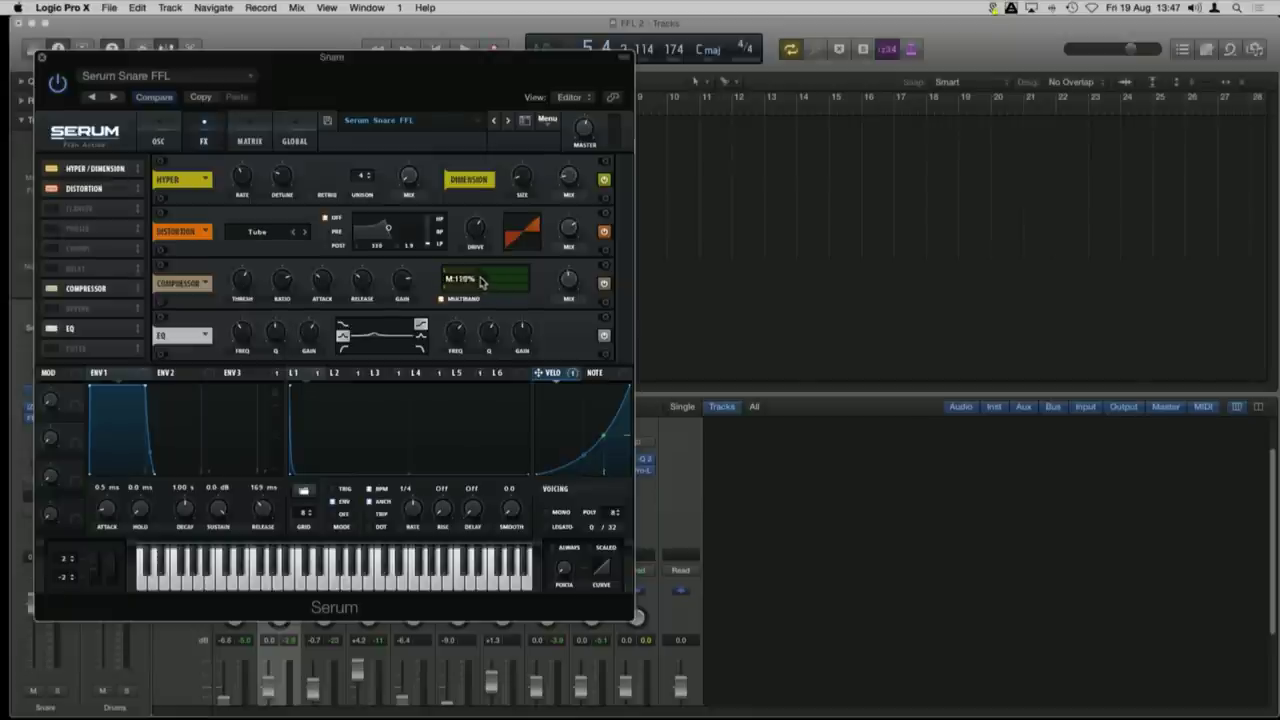
{"action": "left_click_drag", "start_coordinate": [350, 60], "coordinate": [844, 85]}
Step: Solo the Kick track and show its Serum effects in place of the Snare's, with the plug-in window clear of the track list
{"action": "left_click", "coordinate": [231, 126]}
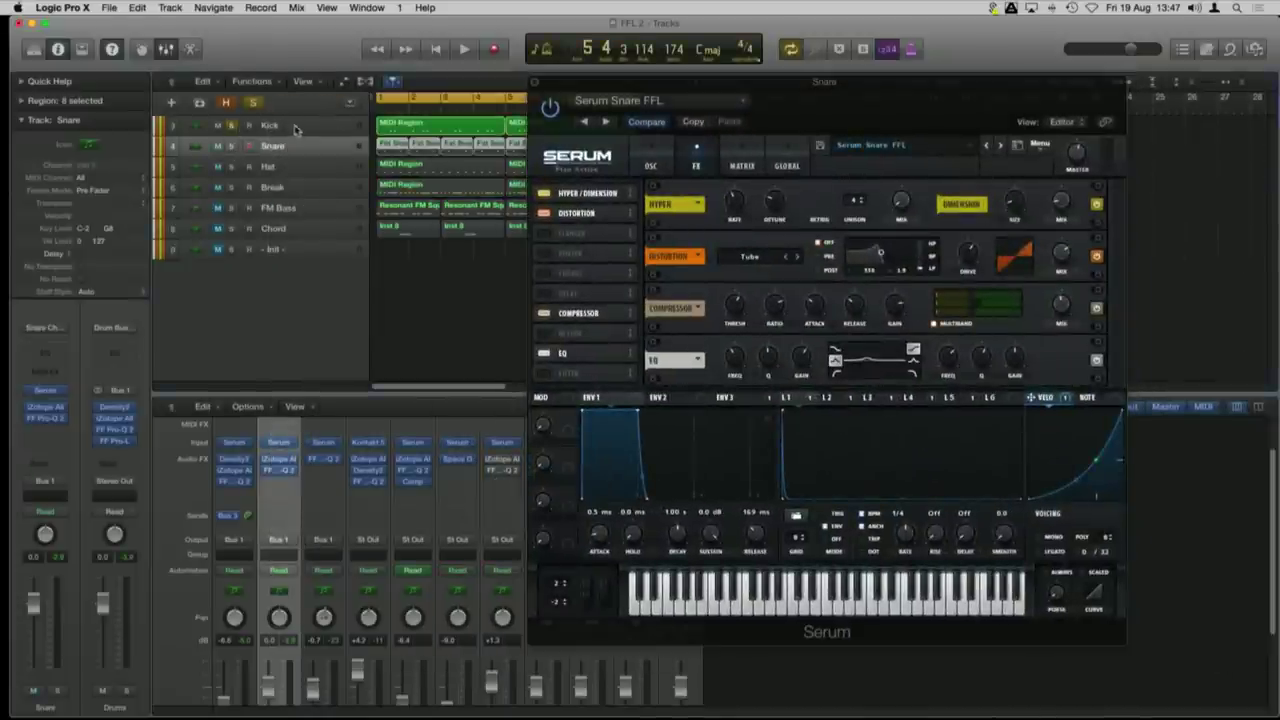
{"action": "left_click", "coordinate": [534, 84]}
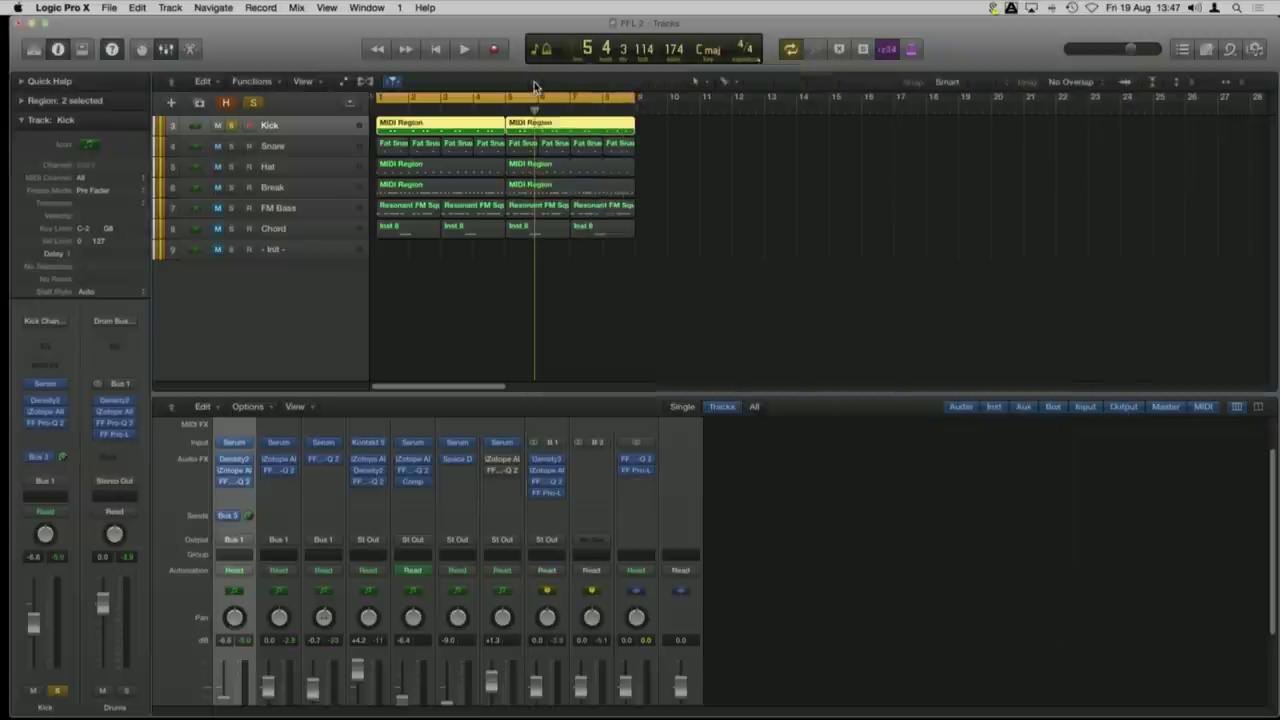
{"action": "left_click", "coordinate": [45, 387]}
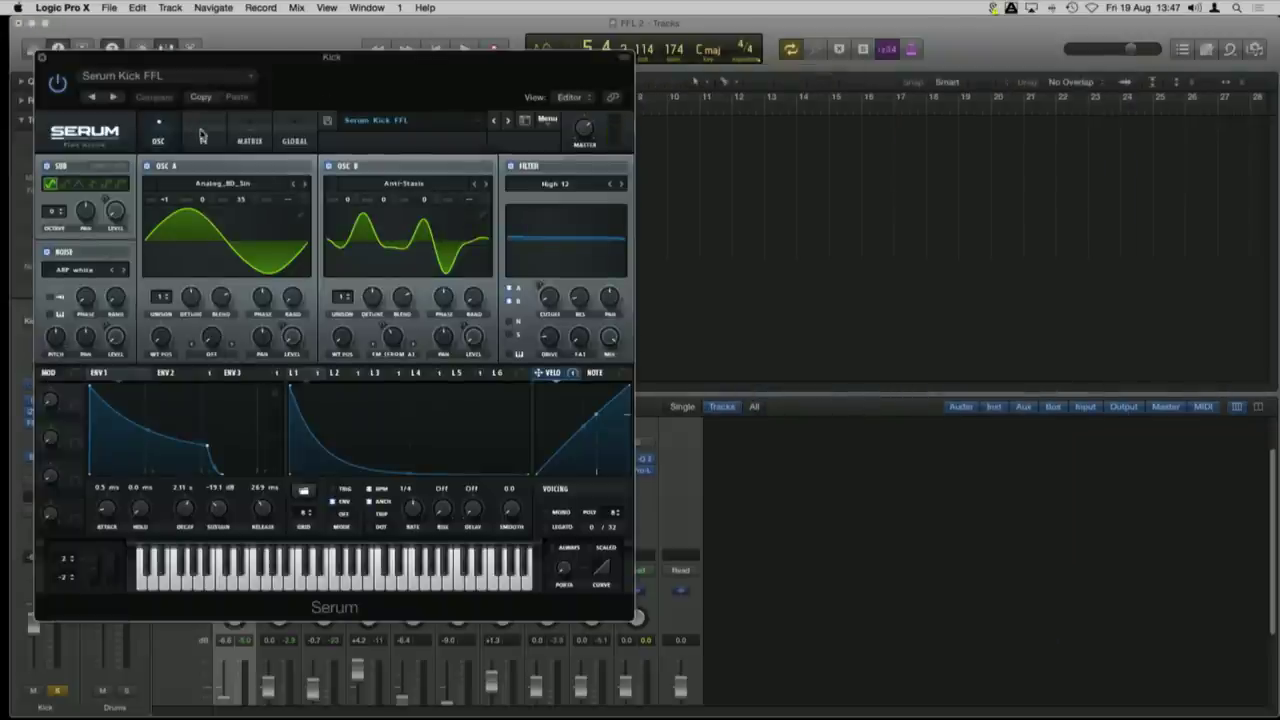
{"action": "left_click", "coordinate": [202, 136]}
{"action": "left_click_drag", "start_coordinate": [249, 62], "coordinate": [454, 51]}
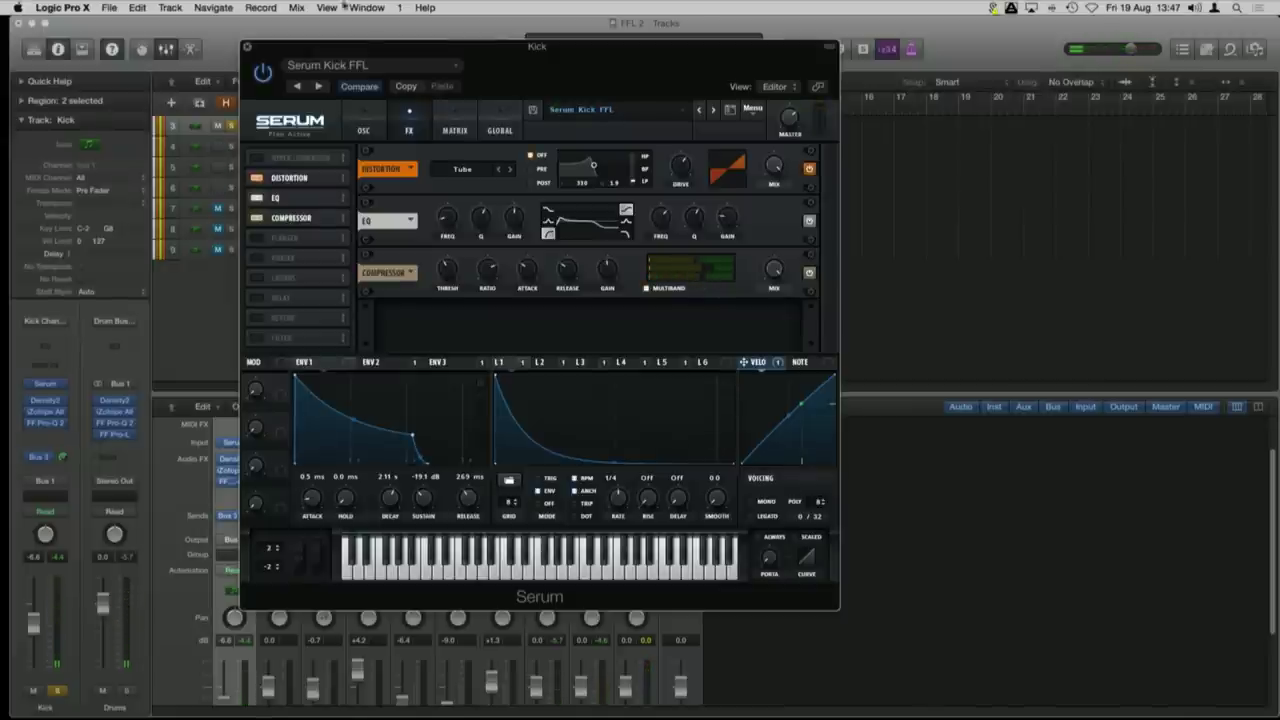
{"action": "left_click_drag", "start_coordinate": [446, 60], "coordinate": [670, 87]}
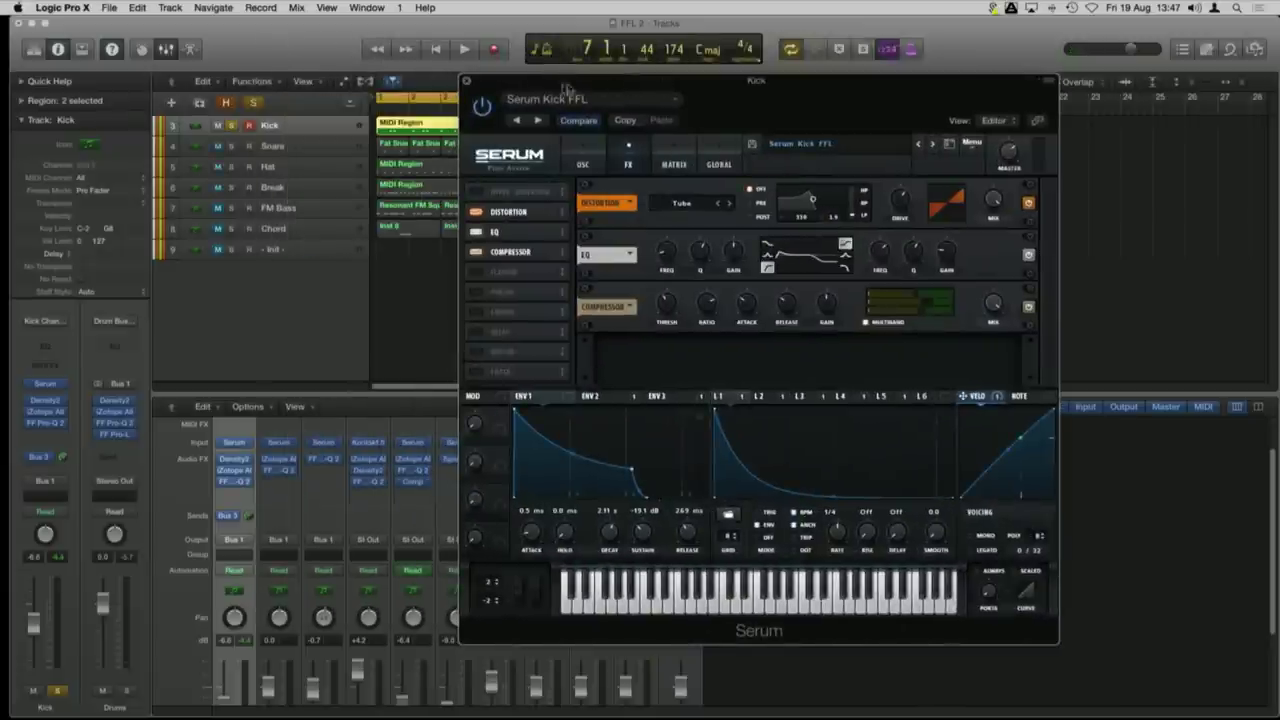